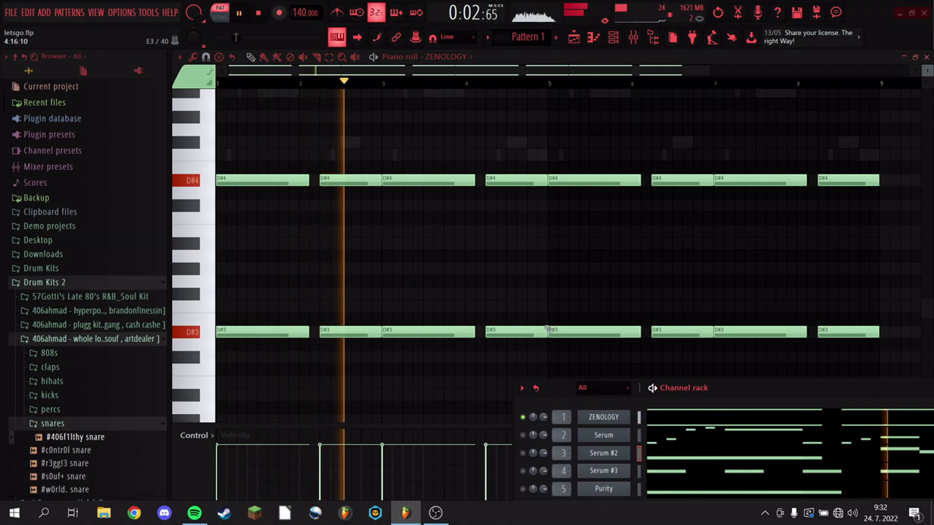
# Open the Serum channel's notes in the piano roll.
pyautogui.moveTo(565, 384); pyautogui.dragTo(669, 322)
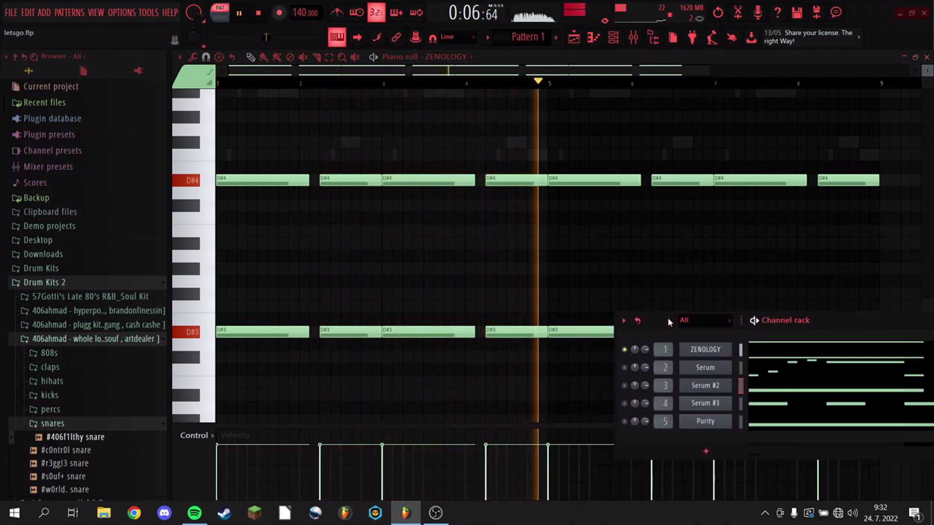
pyautogui.click(705, 368)
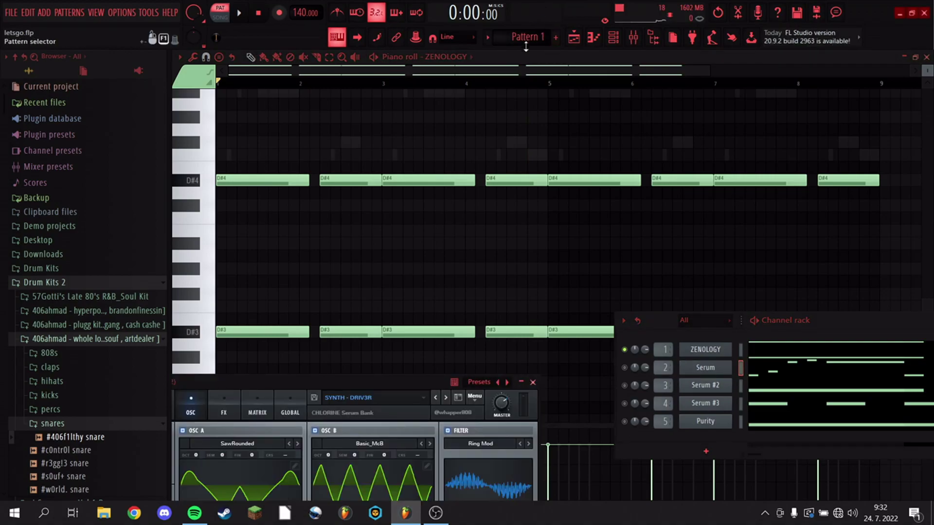
pyautogui.click(605, 41)
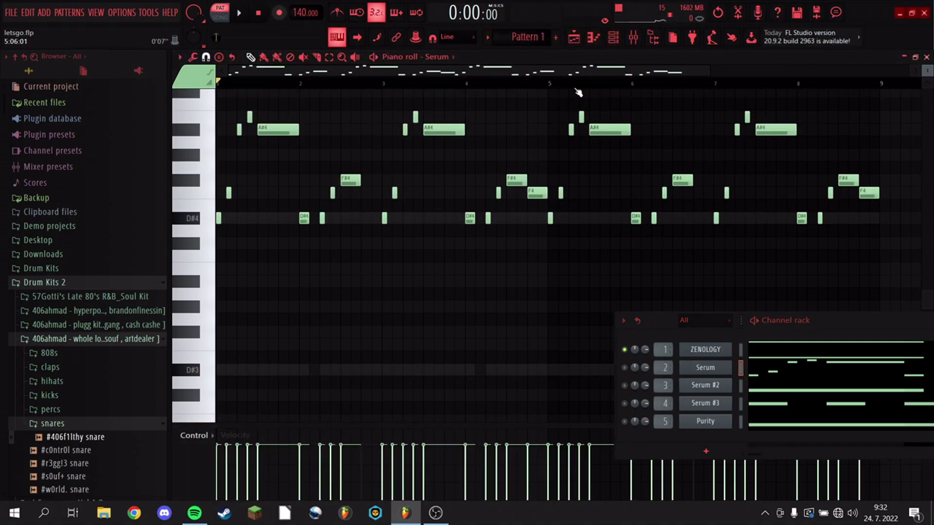
pyautogui.click(574, 38)
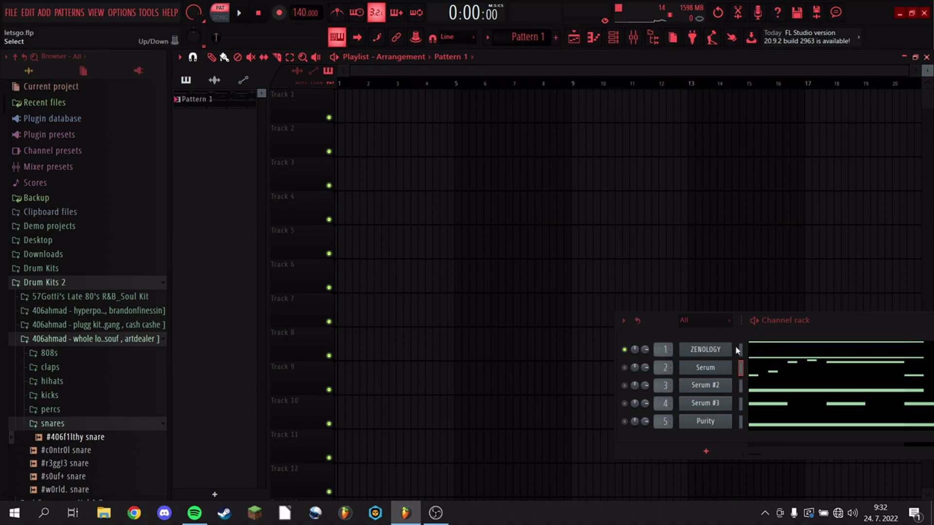
pyautogui.click(768, 375)
pyautogui.scroll(3, 443, 252)
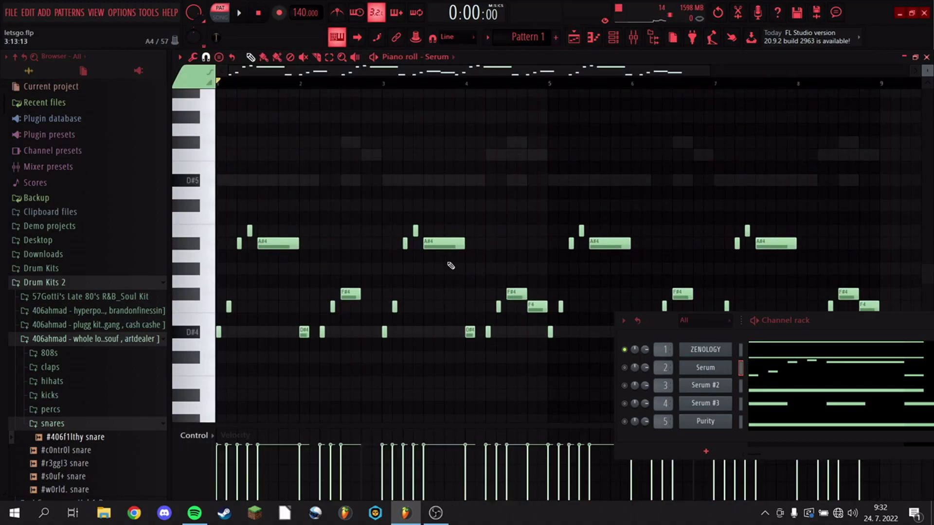
# Solo the Serum channel and play the pattern to audition its melody.
pyautogui.rightClick(627, 369)
pyautogui.click(639, 326)
pyautogui.scroll(2, 369, 310)
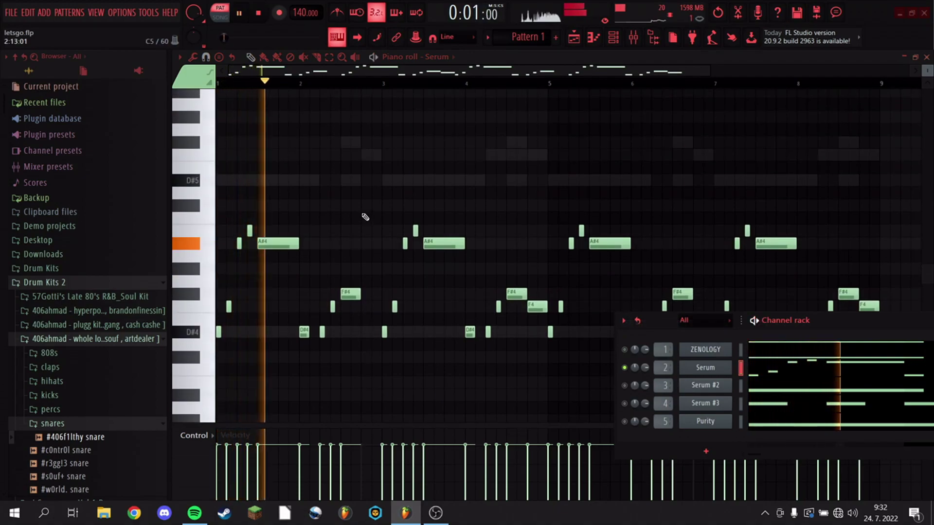
pyautogui.scroll(-1, 364, 217)
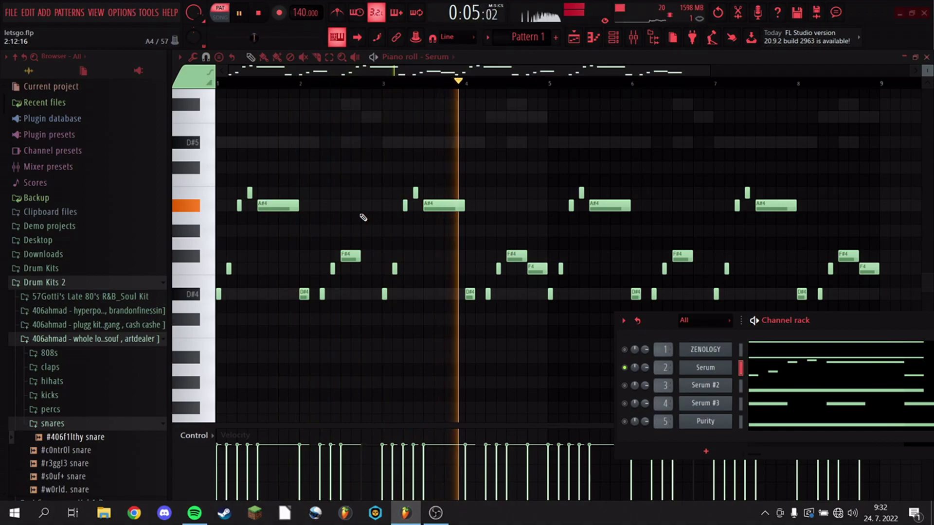
pyautogui.press('space')
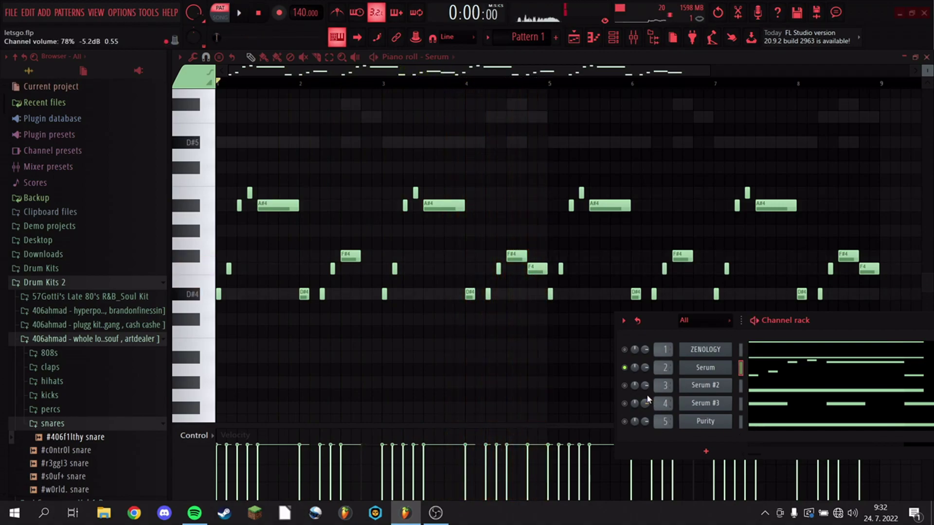
# Solo the Serum #2 channel, show its notes in the piano roll and play them.
pyautogui.rightClick(624, 387)
pyautogui.click(639, 326)
pyautogui.click(781, 393)
pyautogui.press('space')
pyautogui.scroll(2, 474, 310)
pyautogui.scroll(2, 423, 253)
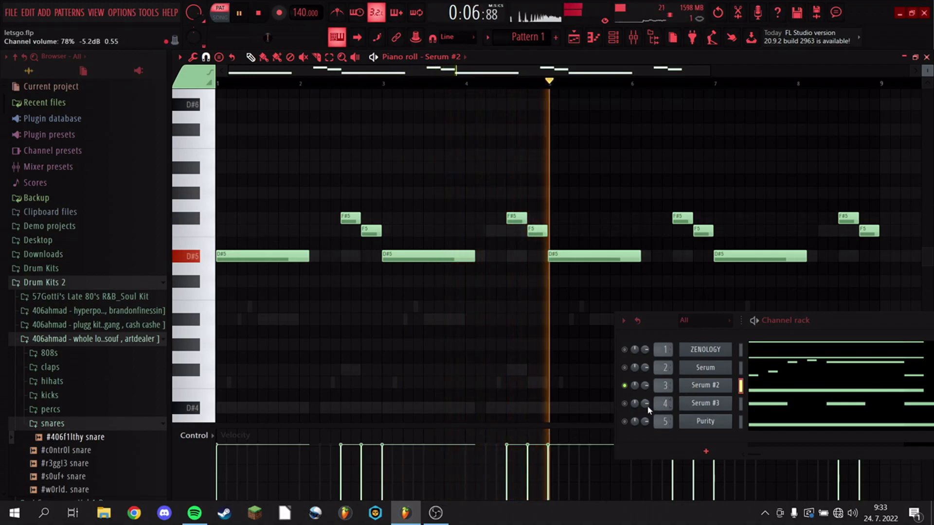
pyautogui.press('space')
# Solo the Serum #3 channel in the piano roll and raise its last note in bars 4 and 8 to F#5.
pyautogui.rightClick(624, 404)
pyautogui.click(641, 325)
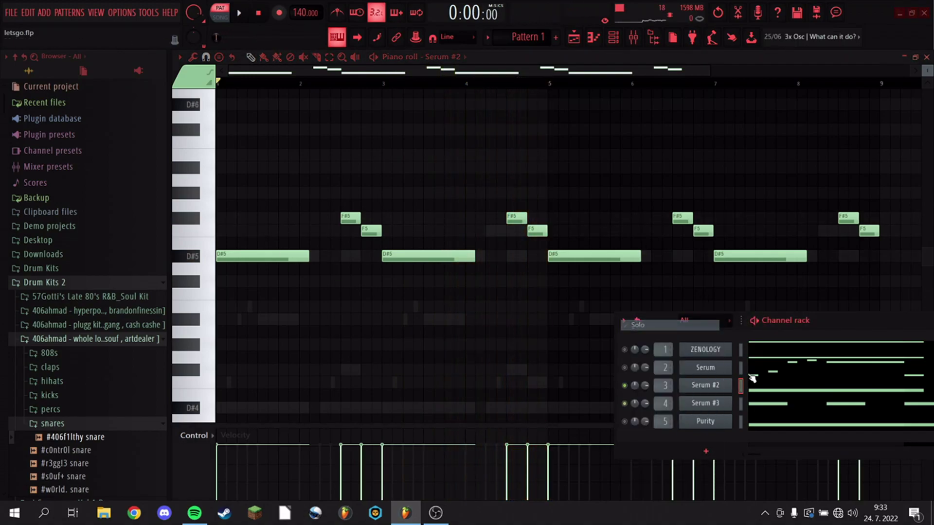
pyautogui.click(798, 408)
pyautogui.press('space')
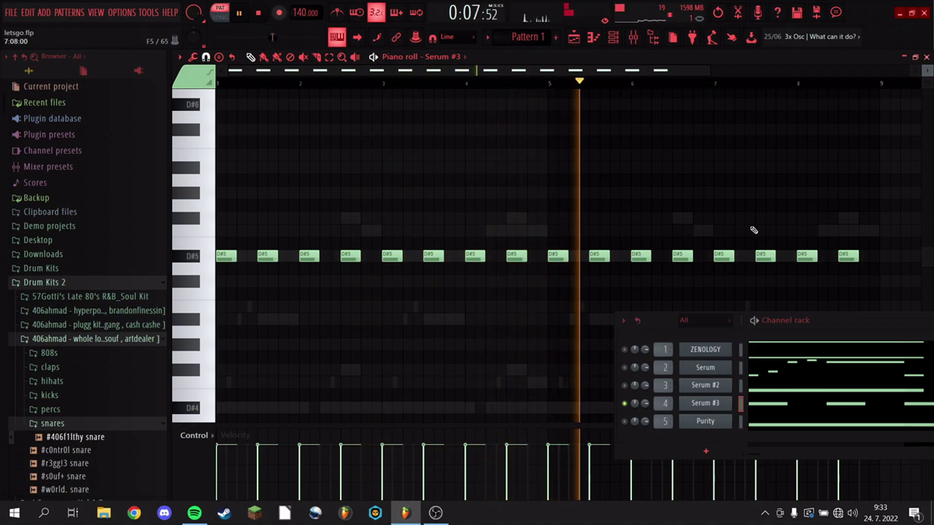
pyautogui.moveTo(848, 256); pyautogui.dragTo(849, 218)
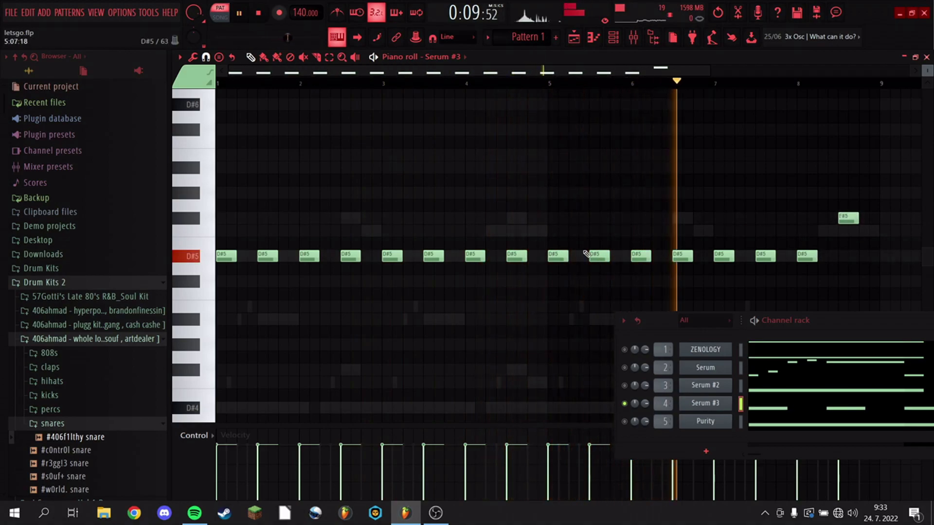
pyautogui.moveTo(517, 256); pyautogui.dragTo(516, 218)
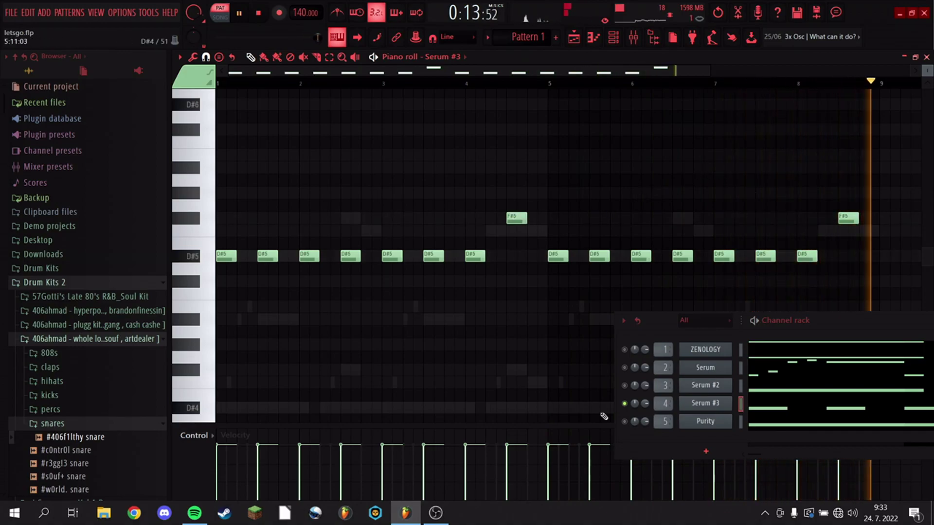
# Solo the Purity channel, show its notes in the piano roll and play them.
pyautogui.rightClick(624, 404)
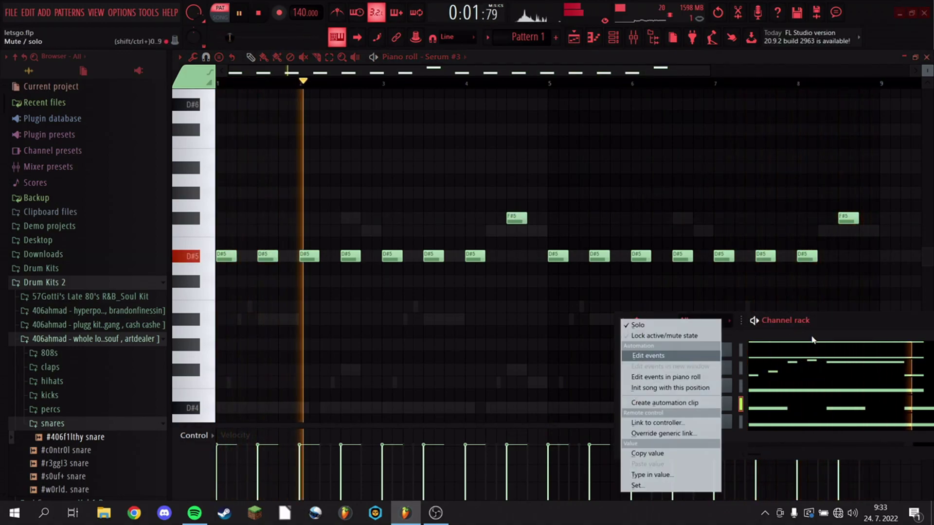
pyautogui.click(778, 348)
pyautogui.rightClick(624, 422)
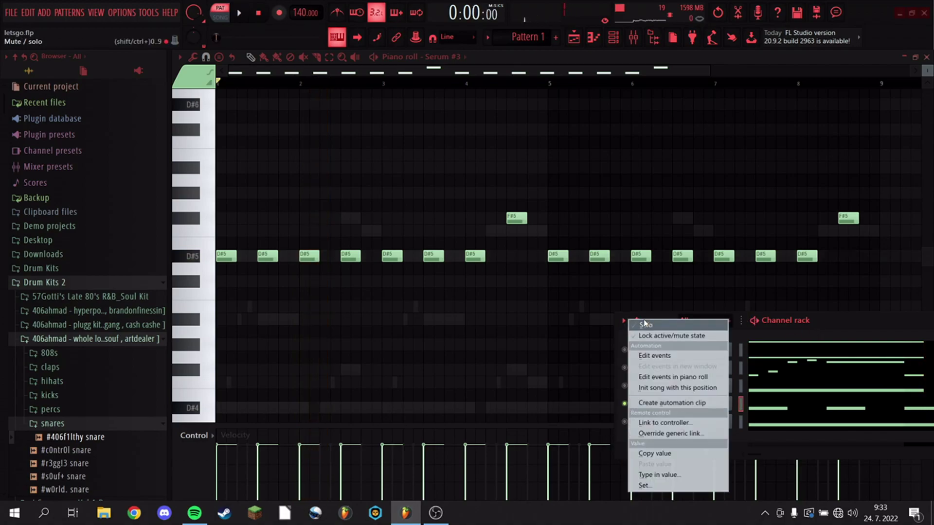
pyautogui.click(645, 323)
pyautogui.press('space')
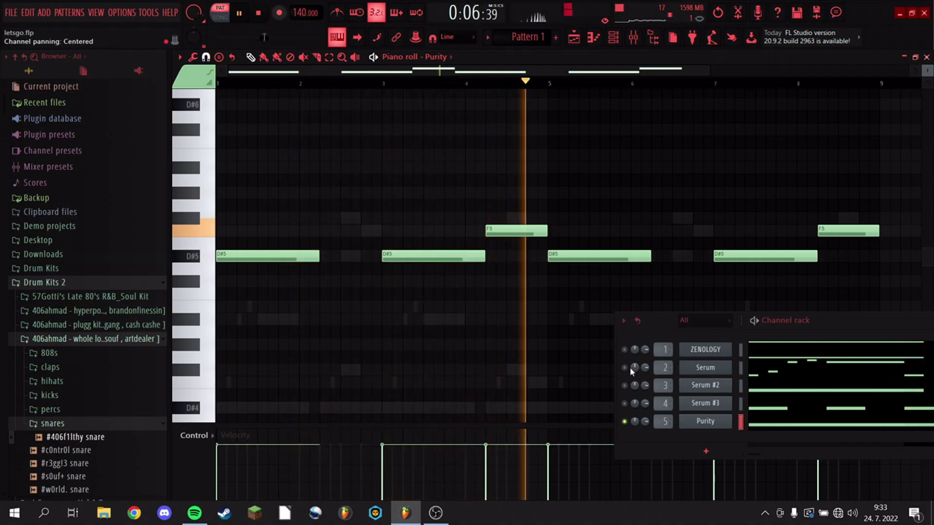
# Turn off the Purity solo and play all five channels together.
pyautogui.rightClick(631, 424)
pyautogui.click(642, 326)
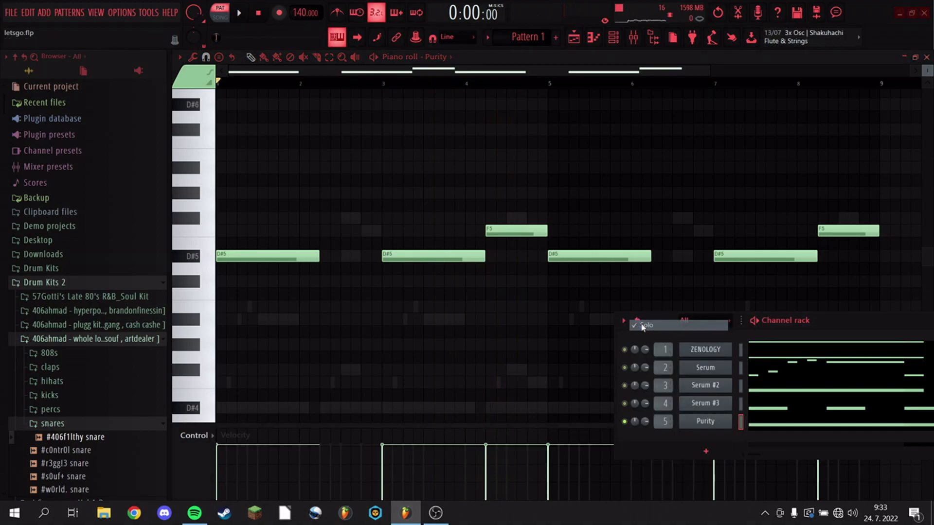
pyautogui.scroll(-2, 606, 90)
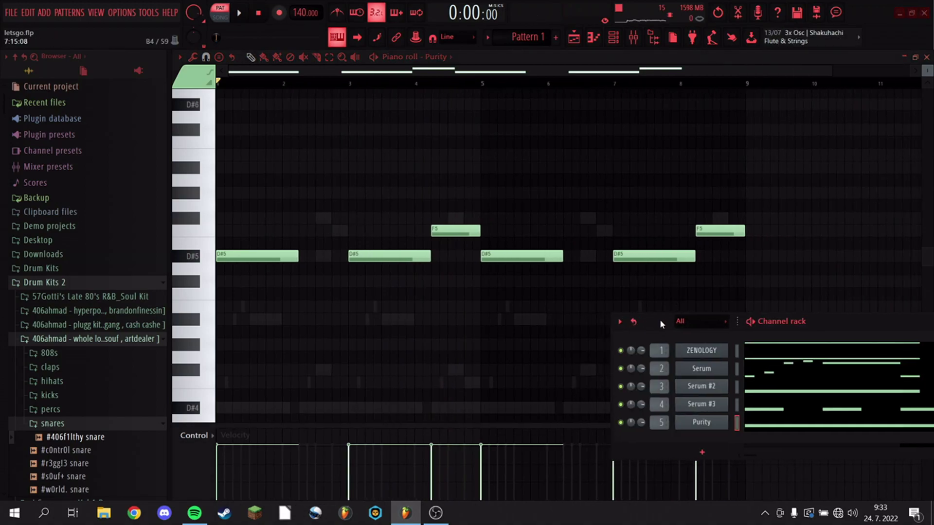
pyautogui.moveTo(663, 320); pyautogui.dragTo(337, 364)
pyautogui.press('space')
pyautogui.moveTo(582, 380); pyautogui.dragTo(489, 265)
pyautogui.moveTo(573, 268); pyautogui.dragTo(469, 264)
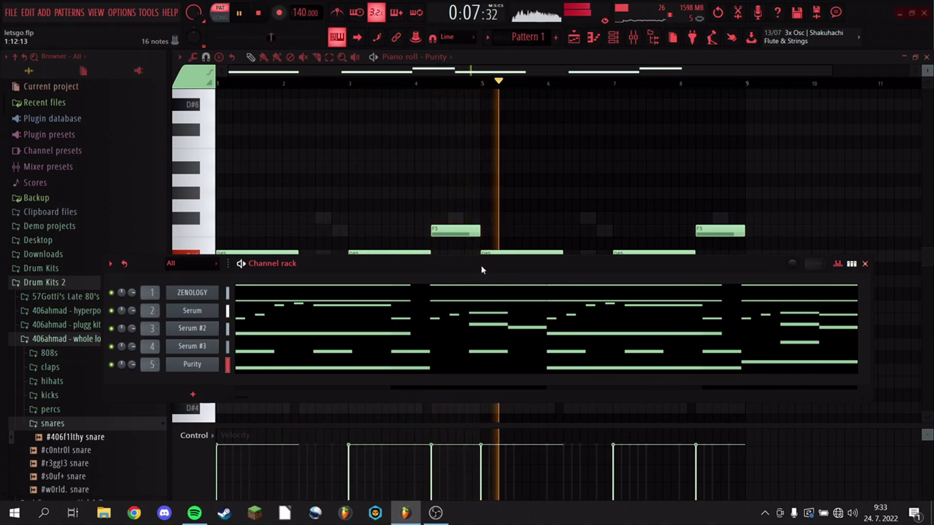
# Open the mixer and briefly solo Insert 4 to check its sound.
pyautogui.click(632, 37)
pyautogui.moveTo(503, 261); pyautogui.dragTo(907, 88)
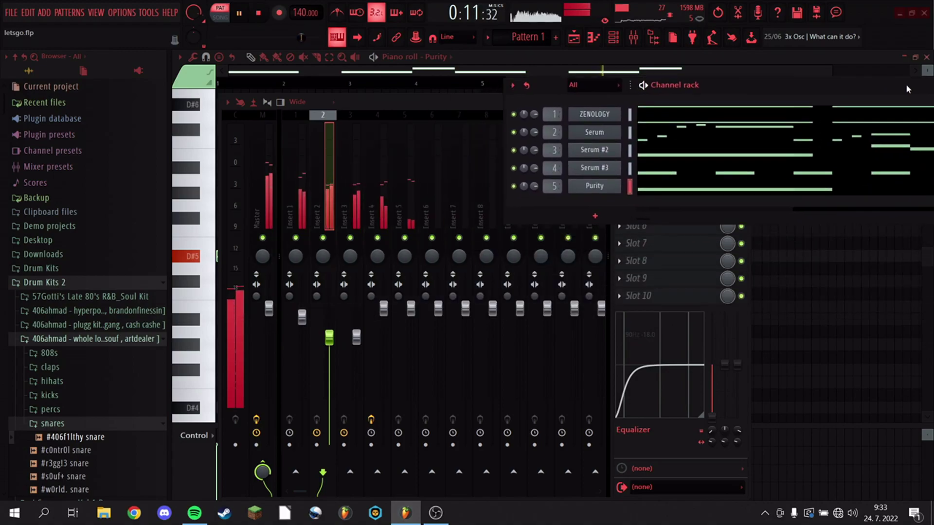
pyautogui.rightClick(384, 237)
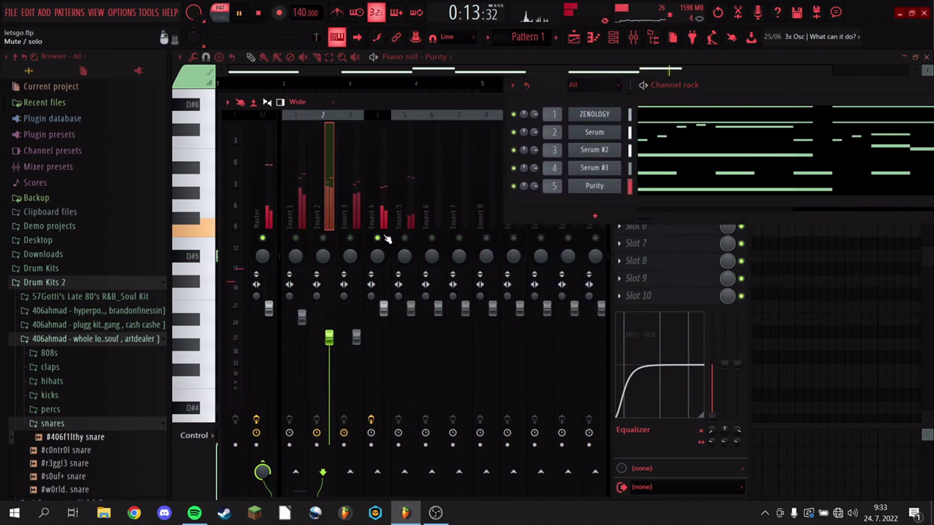
pyautogui.rightClick(384, 237)
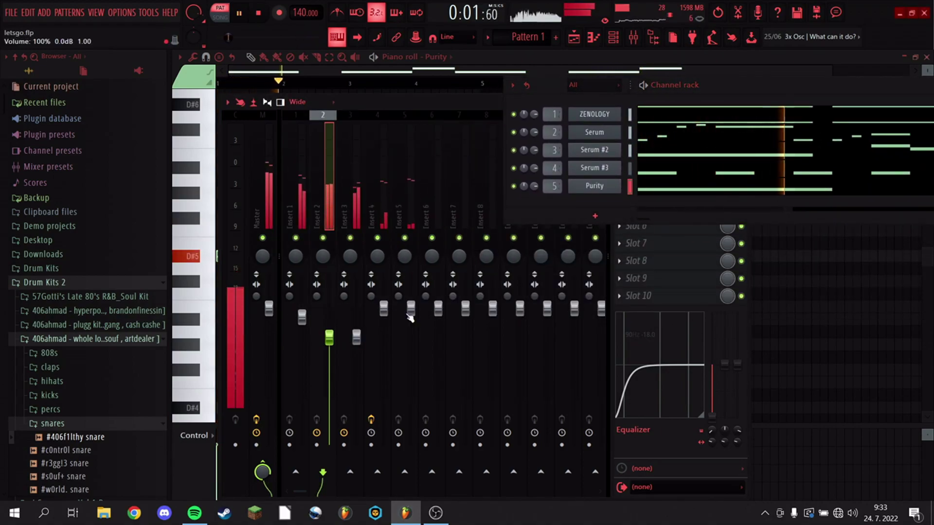
# Balance the mixer by slightly lowering the Insert 5 and Insert 2 volumes and setting Insert 3 to about 77%.
pyautogui.moveTo(411, 315); pyautogui.dragTo(411, 319)
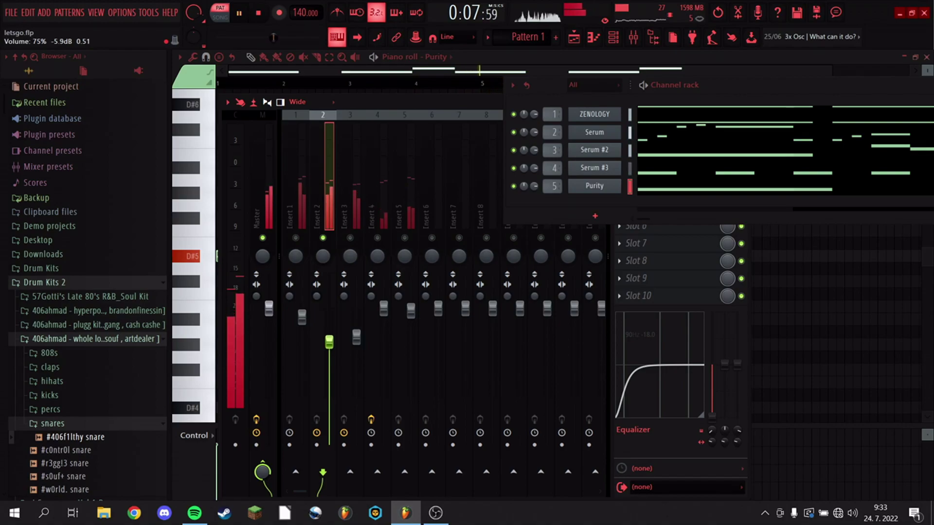
pyautogui.rightClick(351, 238)
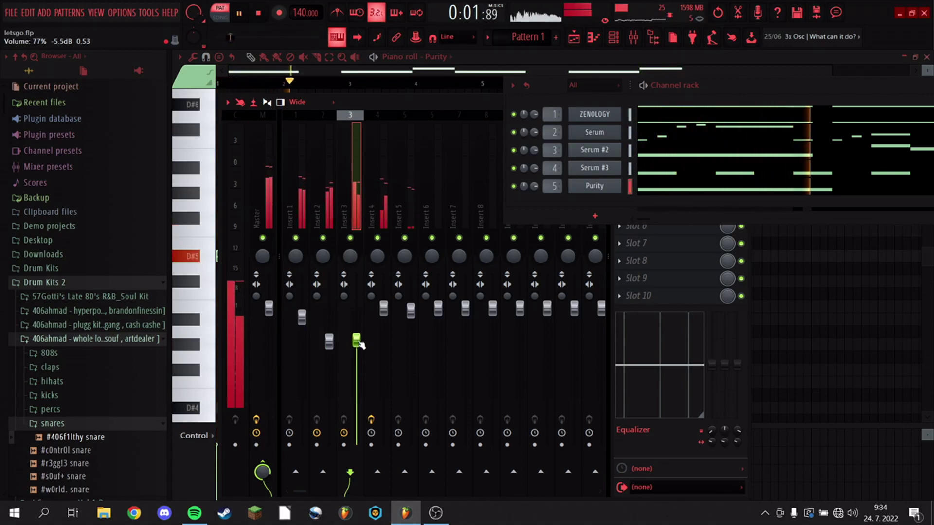
pyautogui.click(329, 341)
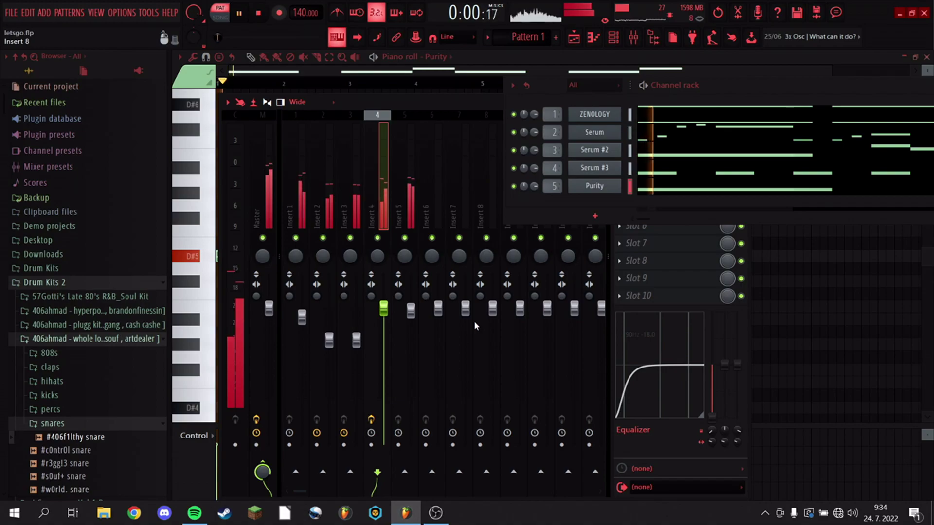
# Route mixer Inserts 1 to 5 to Insert 6 only.
pyautogui.moveTo(557, 85); pyautogui.dragTo(607, 87)
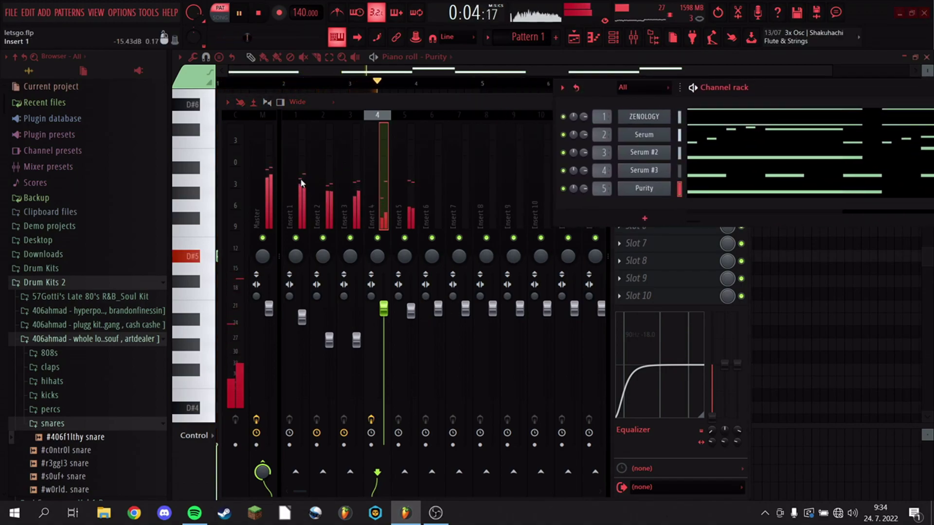
pyautogui.rightClick(433, 480)
pyautogui.click(436, 211)
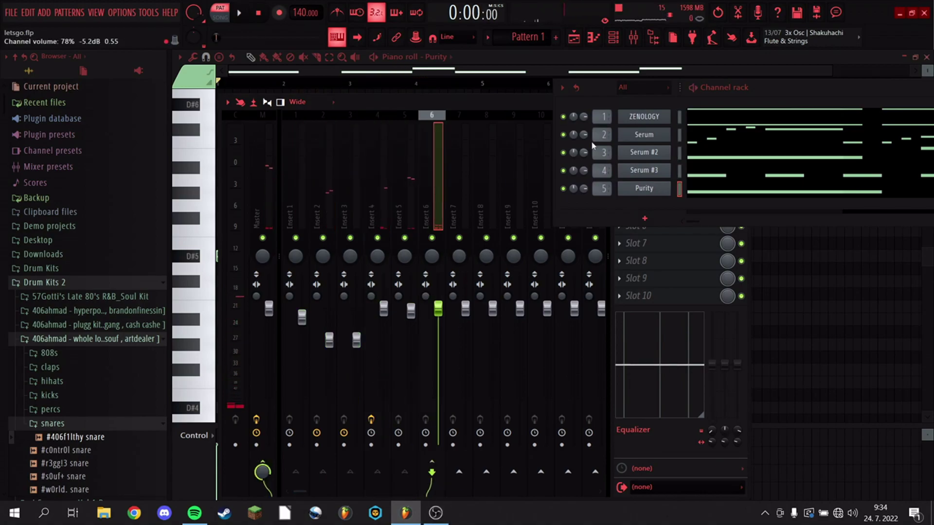
# Load Fruity Parametric EQ 2 into the first effect slot of Insert 6.
pyautogui.moveTo(599, 96); pyautogui.dragTo(798, 159)
pyautogui.click(635, 138)
pyautogui.moveTo(632, 152)
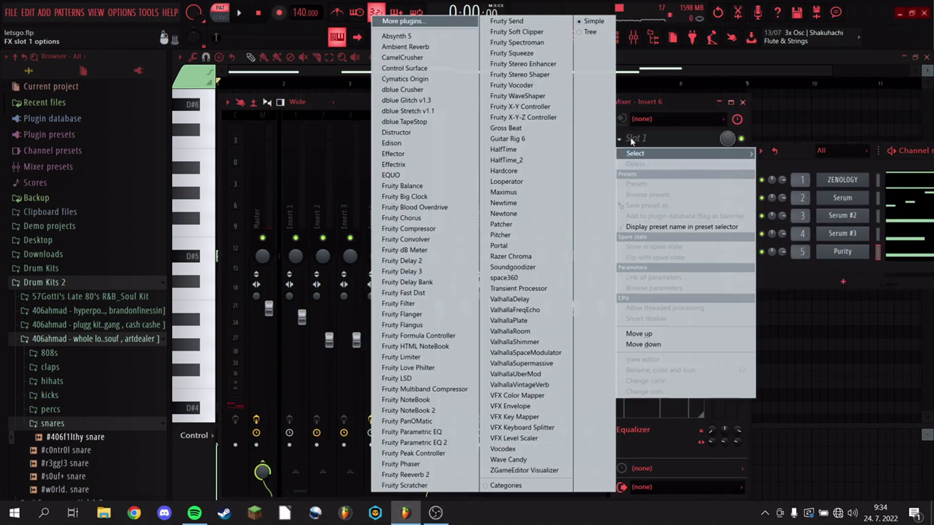
pyautogui.click(428, 445)
# Make the EQ on Insert 6 a high-pass filter with band 1 at about 221 Hz, and play the pattern.
pyautogui.click(591, 200)
pyautogui.click(616, 267)
pyautogui.moveTo(303, 292); pyautogui.dragTo(352, 293)
pyautogui.press('space')
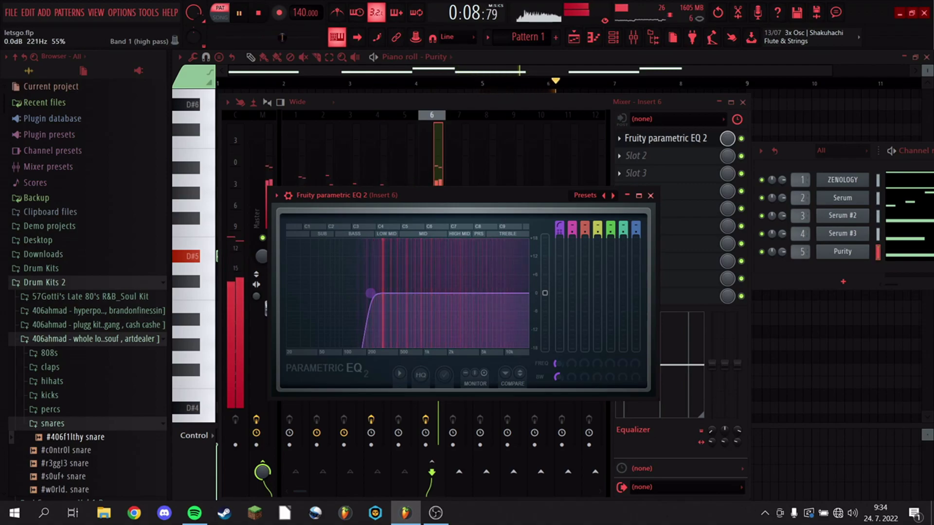
# Add the #406f1lthy snare sample from the snares folder as a new channel in the channel rack.
pyautogui.moveTo(821, 156); pyautogui.dragTo(330, 122)
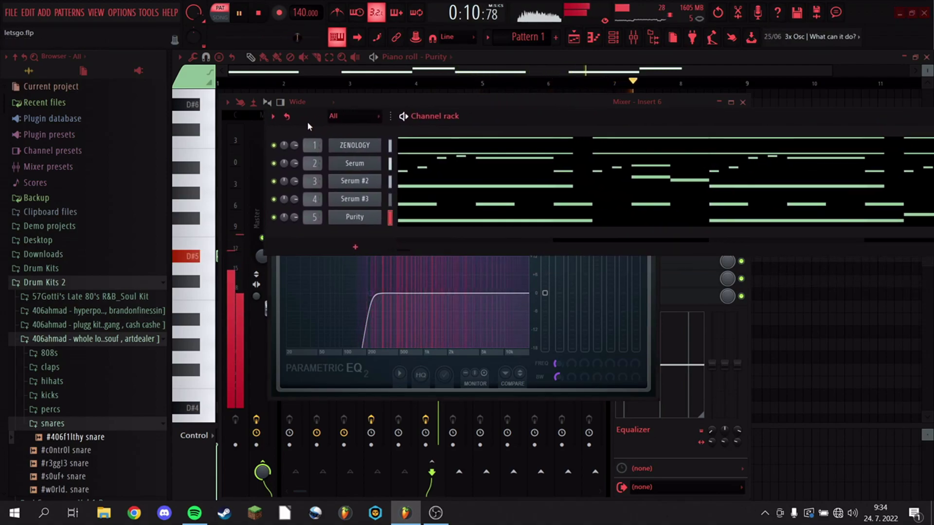
pyautogui.scroll(-3, 83, 320)
pyautogui.scroll(-4, 83, 320)
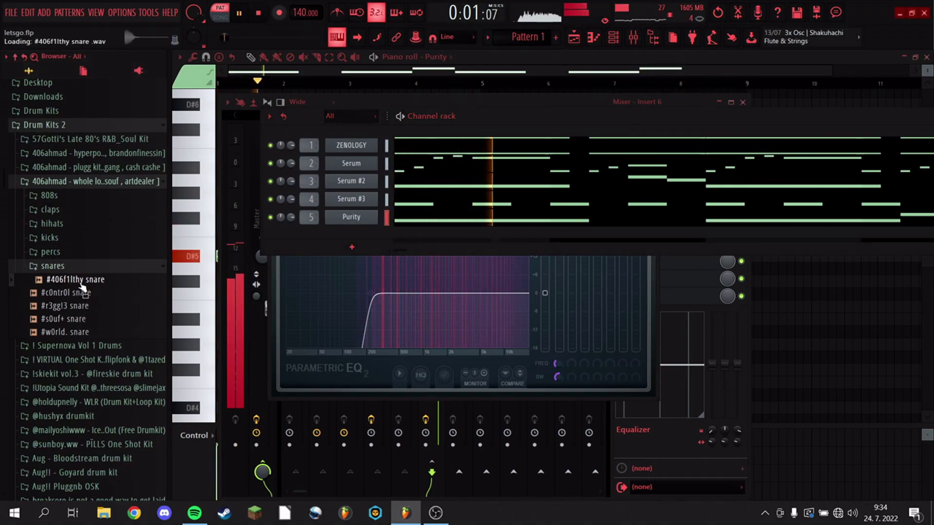
pyautogui.moveTo(367, 233); pyautogui.dragTo(494, 236)
# Place a C5 snare hit midway through each of the eight bars in the snare's piano roll, and play the pattern.
pyautogui.rightClick(367, 239)
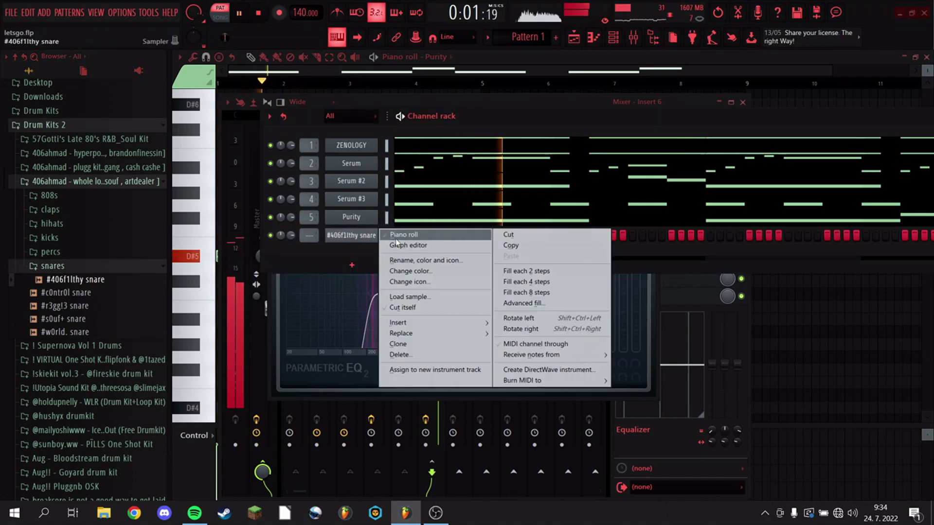
pyautogui.click(385, 236)
pyautogui.press('space')
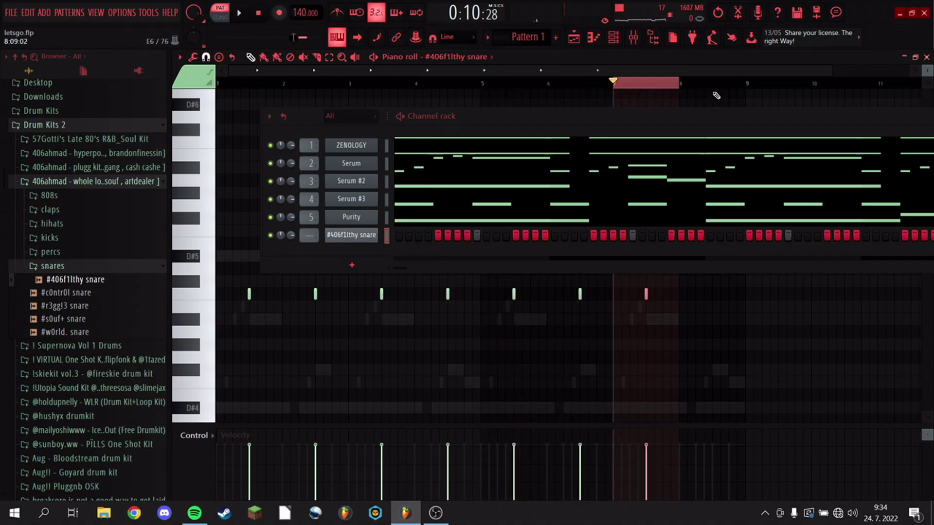
pyautogui.hotkey('ctrl', 'a')
pyautogui.click(676, 82)
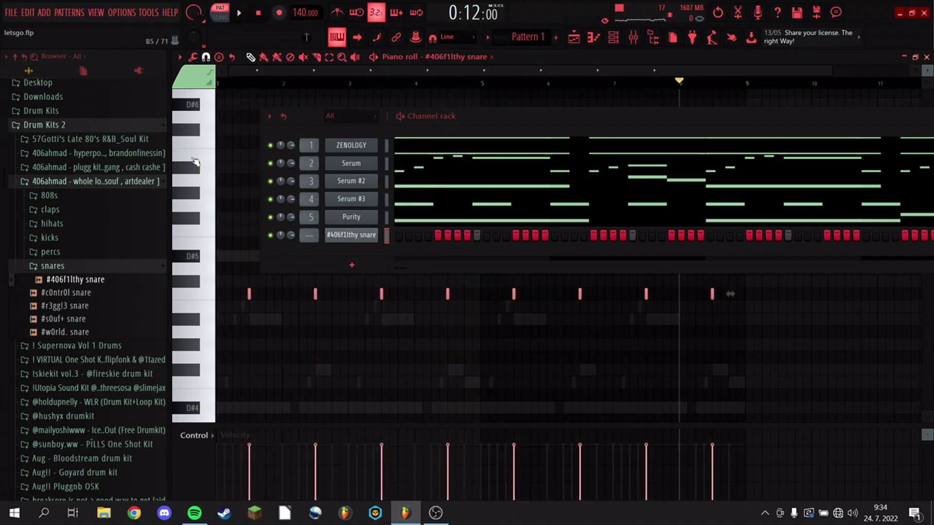
pyautogui.press('space')
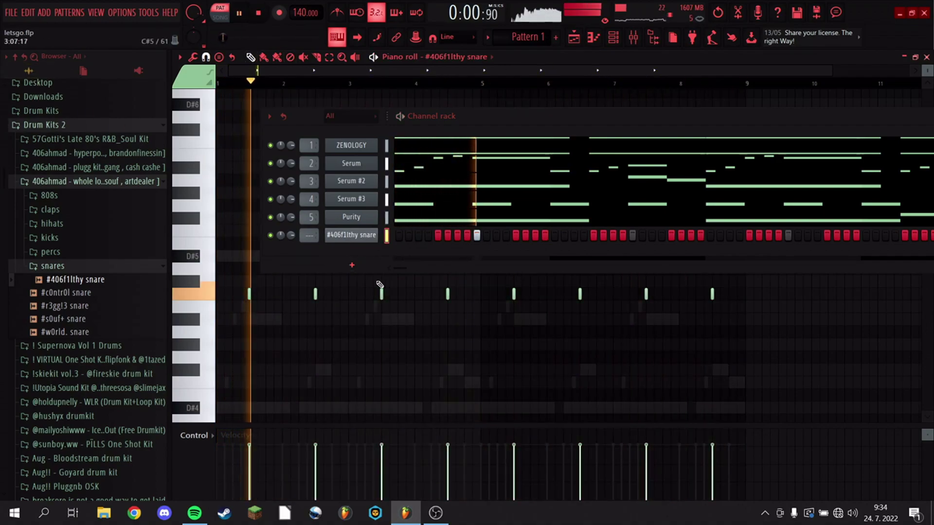
# Collapse the expanded drum kits folder, and add extra snare hits: one more in bar 2 and two more in bar 4.
pyautogui.click(122, 126)
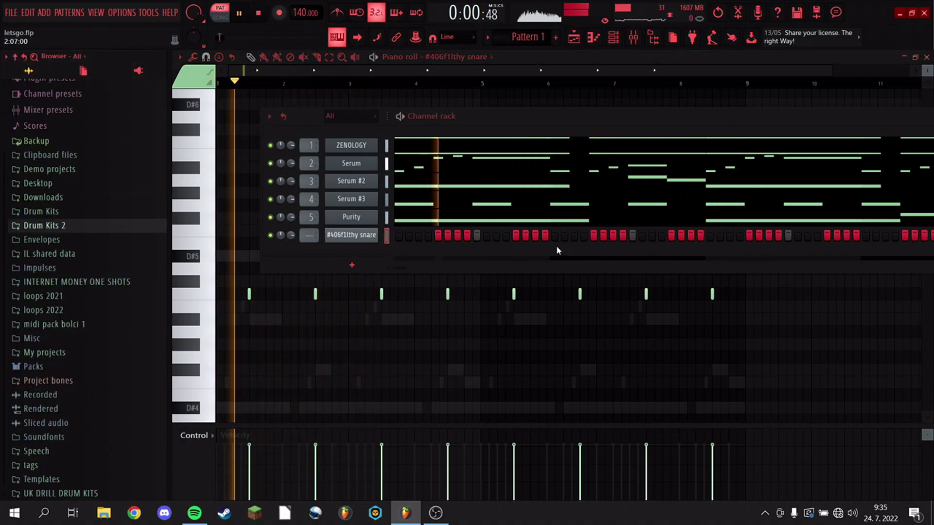
pyautogui.click(653, 235)
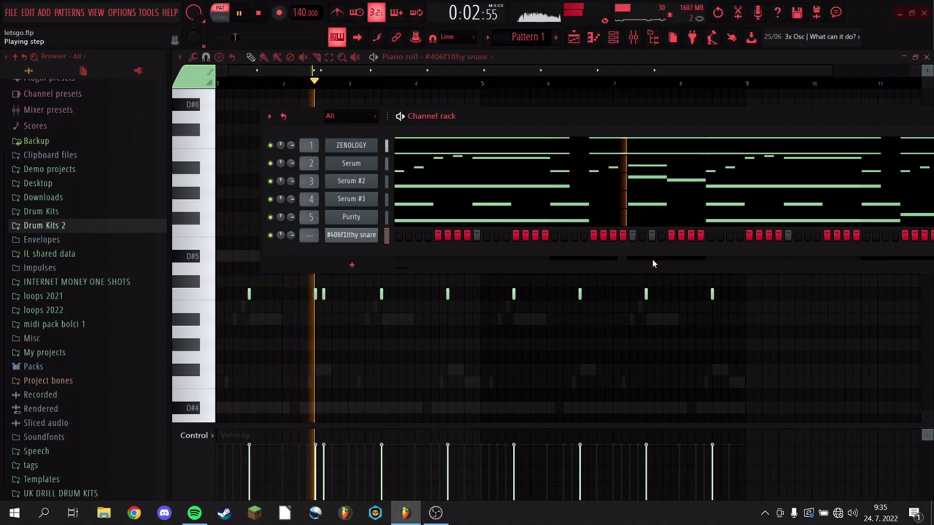
pyautogui.moveTo(661, 121); pyautogui.dragTo(493, 122)
pyautogui.click(796, 235)
pyautogui.click(816, 236)
pyautogui.click(816, 237)
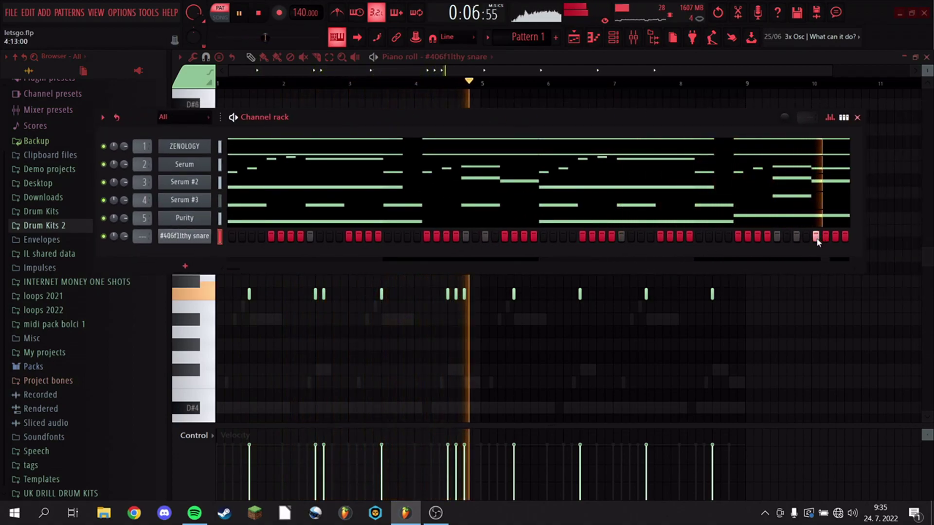
pyautogui.click(788, 237)
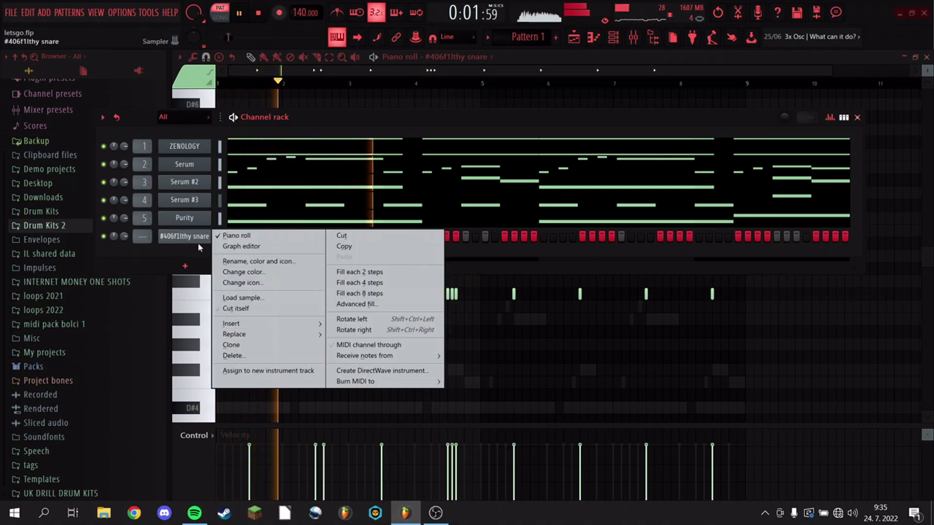
# Open the #406f1lthy snare's piano roll and delete its hits in bars 5 to 8.
pyautogui.rightClick(198, 240)
pyautogui.click(225, 237)
pyautogui.rightClick(204, 237)
pyautogui.click(229, 236)
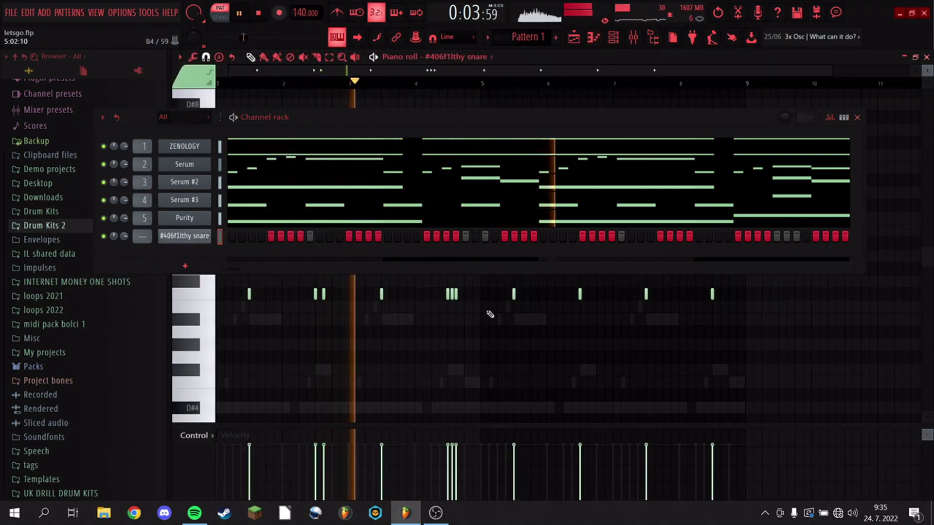
pyautogui.moveTo(759, 315); pyautogui.dragTo(509, 283)
pyautogui.press('Delete')
# Lower the velocity of the added snare hits in bars 2 and 4 so they are softer than the main hits.
pyautogui.hotkey('ctrl', 'a')
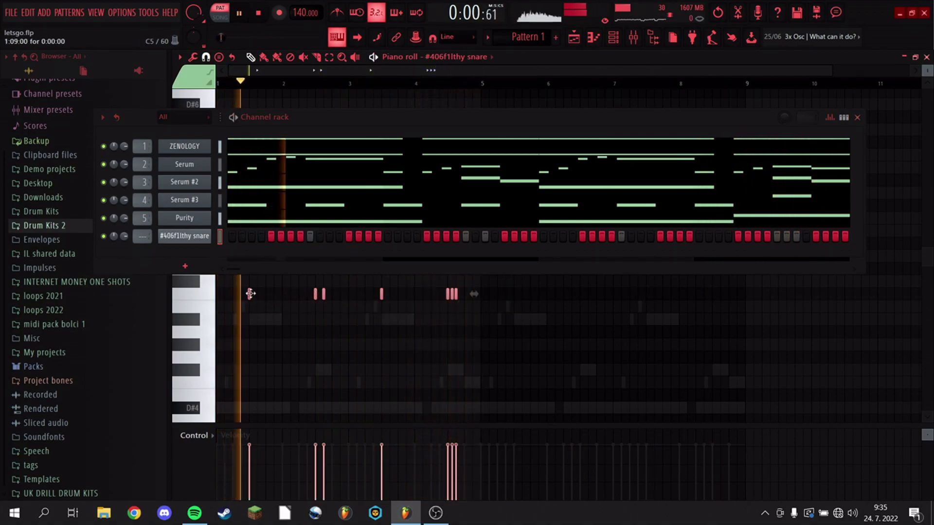
pyautogui.keyDown('ctrl'); pyautogui.click(452, 296); pyautogui.keyUp('ctrl')
pyautogui.scroll(-5, 490, 342)
pyautogui.moveTo(478, 321); pyautogui.dragTo(455, 288)
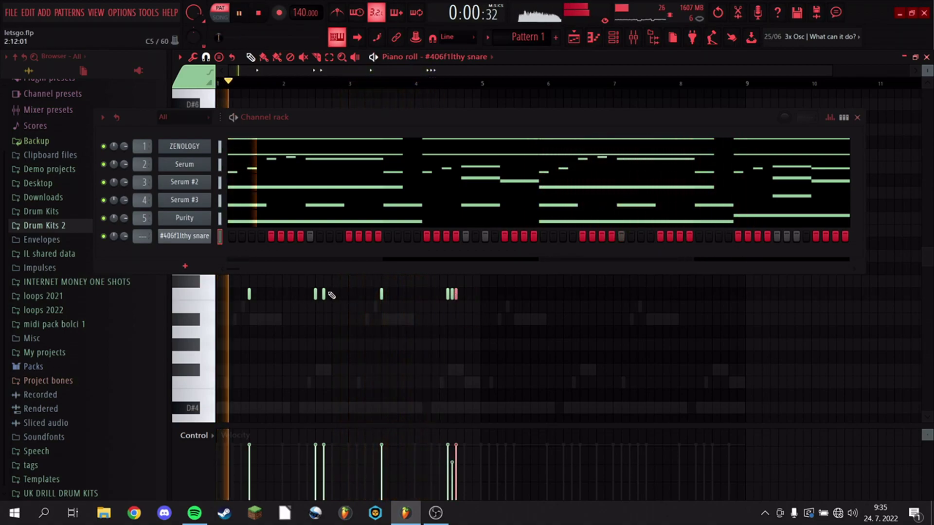
pyautogui.click(324, 294)
pyautogui.scroll(-1, 351, 314)
# Duplicate the four-bar snare pattern into bars 5 to 8.
pyautogui.moveTo(584, 350); pyautogui.dragTo(230, 285)
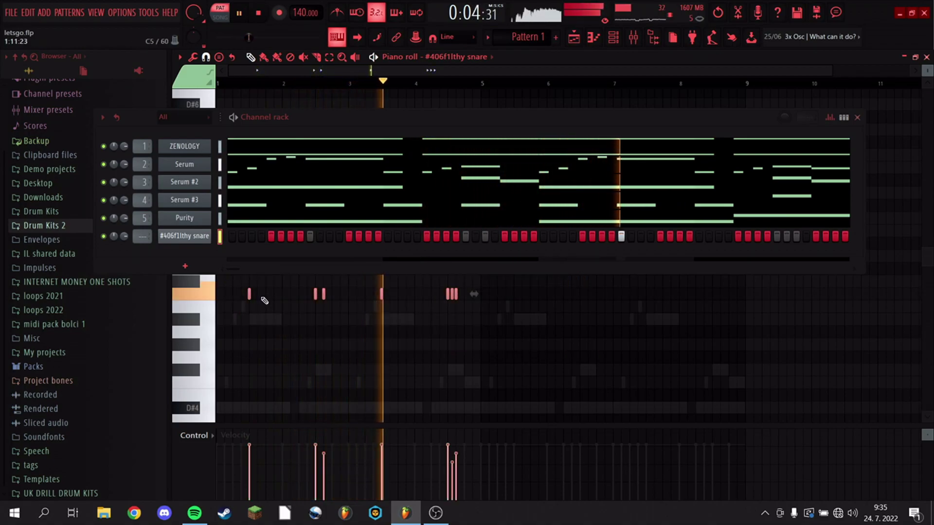
pyautogui.hotkey('ctrl', 'b')
pyautogui.hotkey('ctrl', 'd')
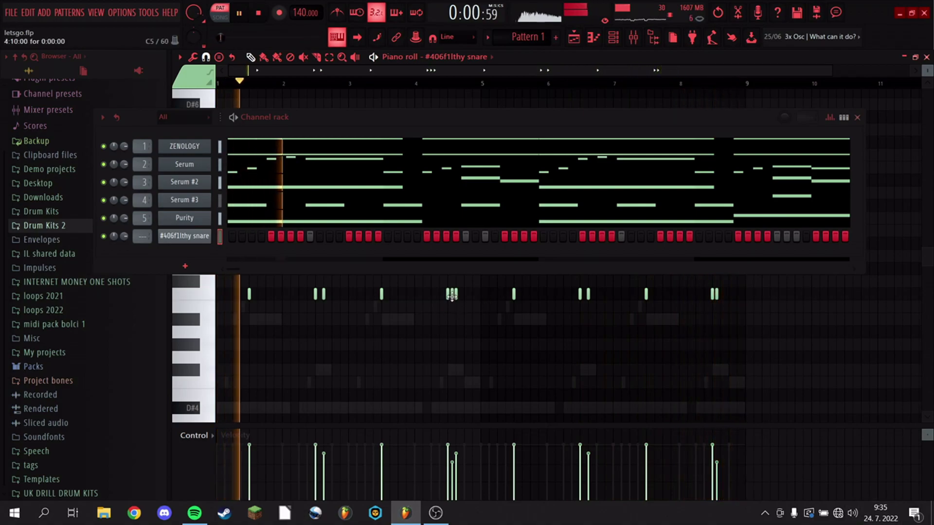
# Lower the velocity of the third snare hit in bar 4's roll further, and add a matching soft third hit in bar 8.
pyautogui.keyDown('ctrl'); pyautogui.click(457, 300); pyautogui.keyUp('ctrl')
pyautogui.scroll(-5, 457, 299)
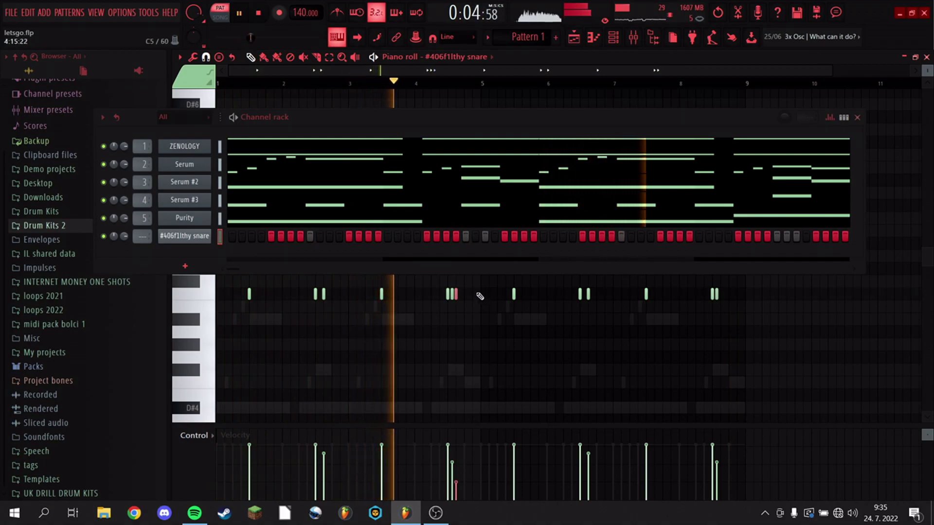
pyautogui.click(720, 297)
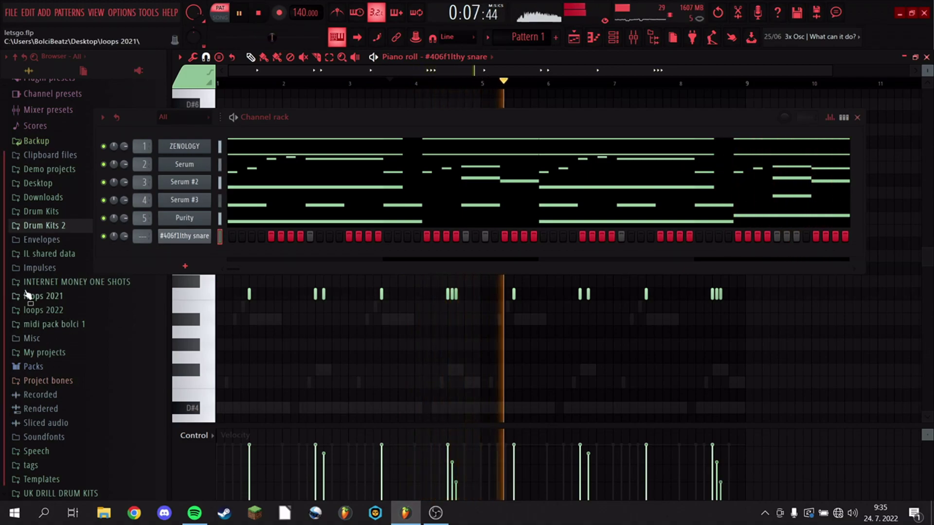
# Add the 808 (ctm) sample from the Twizzy Stash Kit's 808s folder as a new channel in the channel rack.
pyautogui.click(49, 226)
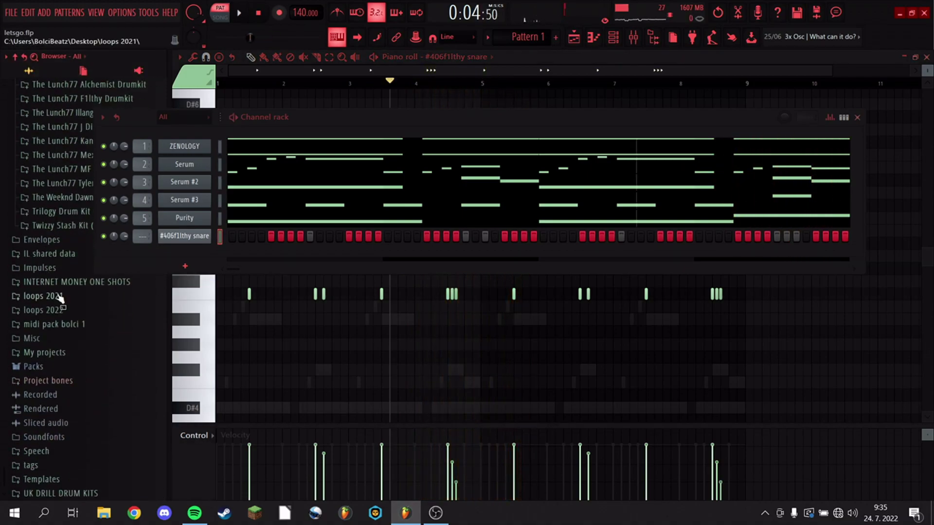
pyautogui.click(51, 226)
pyautogui.click(51, 239)
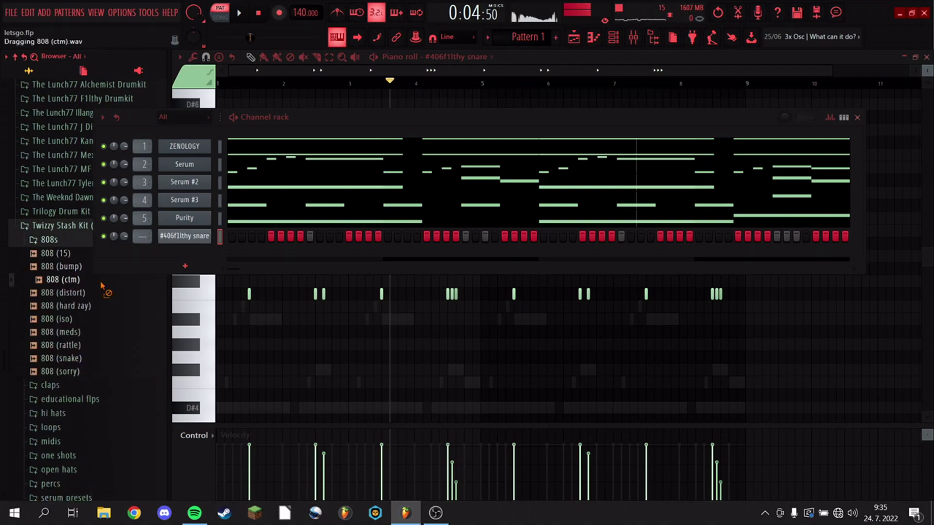
pyautogui.moveTo(196, 245); pyautogui.dragTo(193, 250)
# Draw a D#5 note in the 808 (ctm) piano roll from the start of bar 1 into bar 2's first quarter, and play the pattern.
pyautogui.rightClick(199, 254)
pyautogui.click(235, 254)
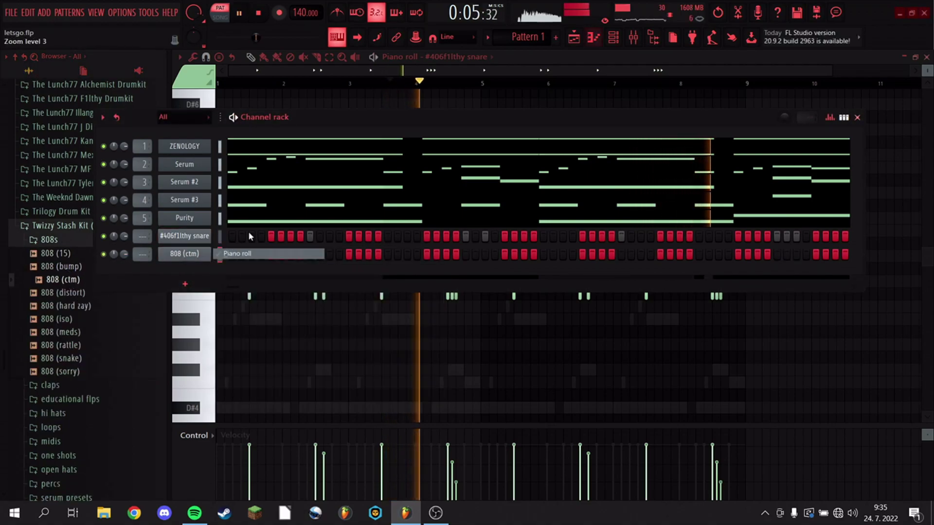
pyautogui.moveTo(371, 116); pyautogui.dragTo(643, 127)
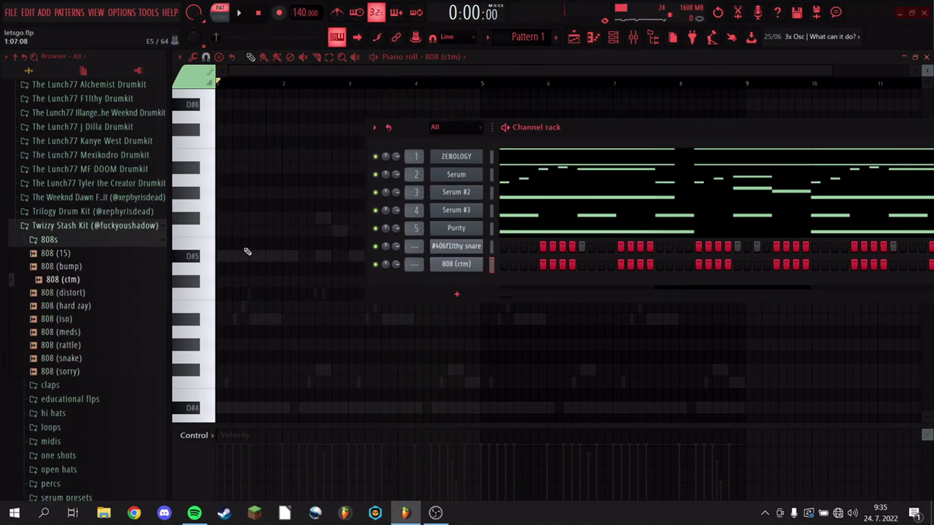
pyautogui.moveTo(191, 244); pyautogui.dragTo(224, 257)
pyautogui.press('space')
pyautogui.press('space')
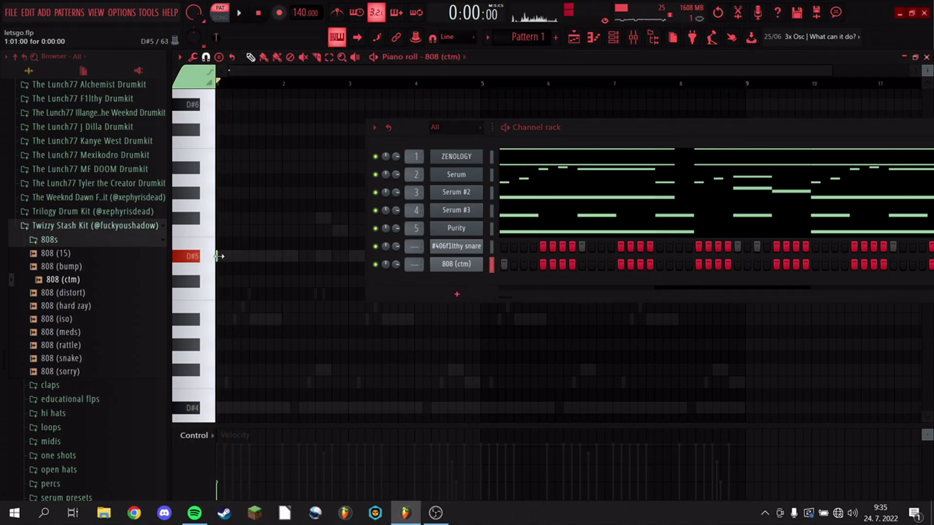
pyautogui.moveTo(303, 261); pyautogui.dragTo(304, 261)
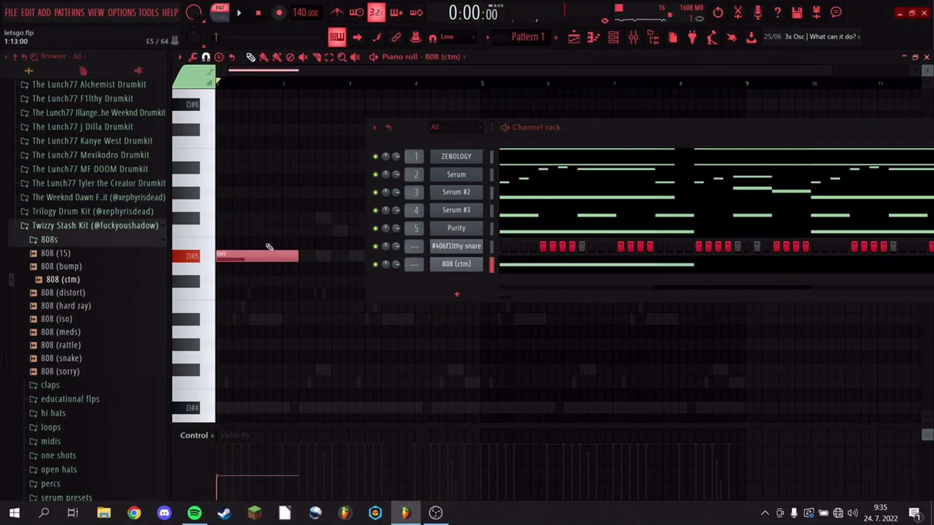
pyautogui.press('space')
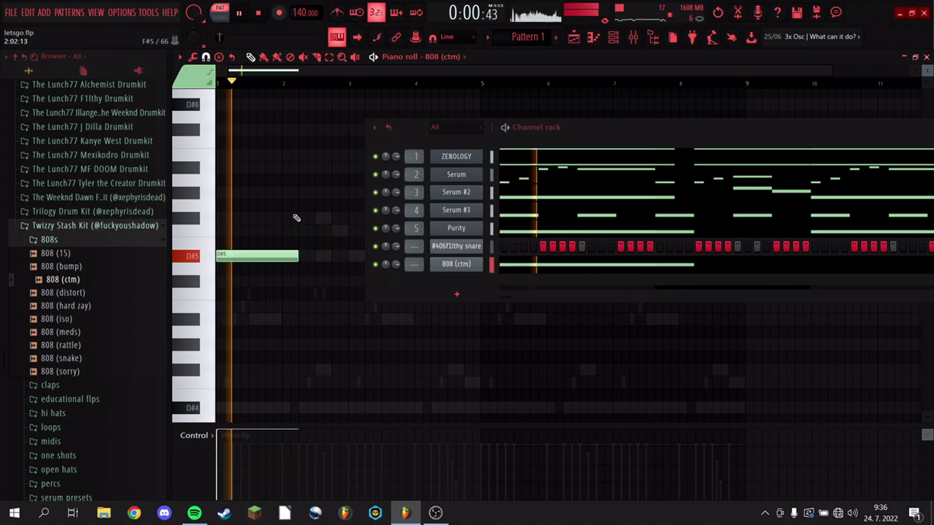
# Split the long 808 note midway through its length and add more D#5 notes, making four back-to-back notes across bars 1 and 2.
pyautogui.moveTo(404, 128); pyautogui.dragTo(538, 150)
pyautogui.press('space')
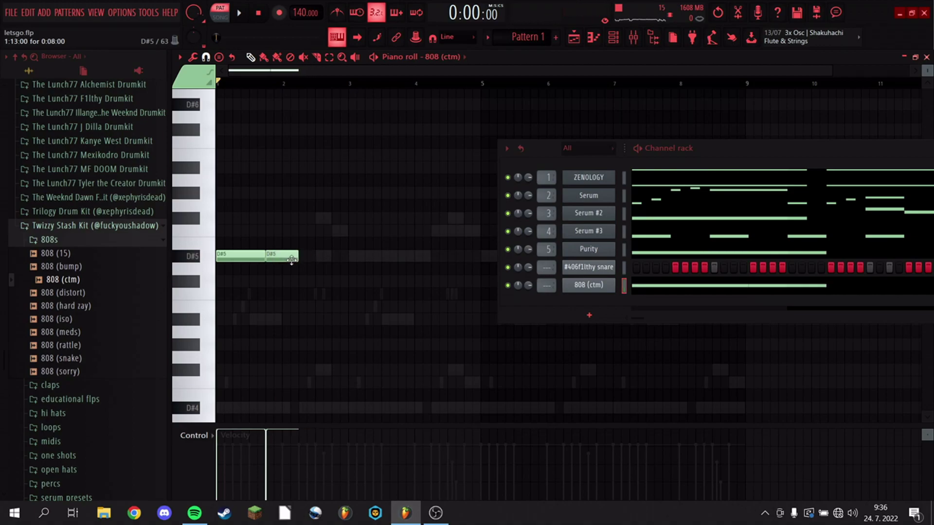
pyautogui.scroll(-5, 303, 270)
pyautogui.scroll(2, 305, 227)
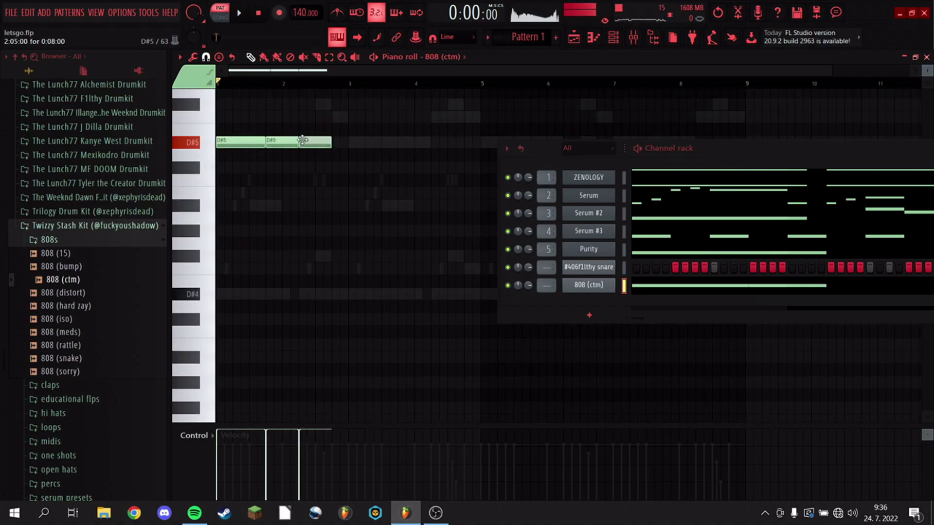
pyautogui.press('space')
pyautogui.moveTo(330, 143); pyautogui.dragTo(323, 143)
pyautogui.click(327, 144)
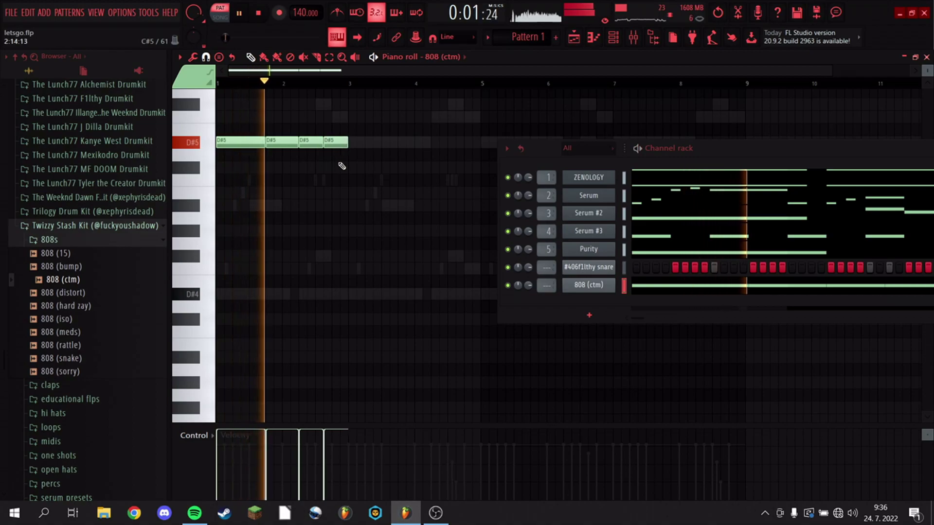
# Duplicate the two-bar 808 phrase into bars 3 and 4, shorten its last note, and place a D#6 note at bar 4's end.
pyautogui.scroll(3, 370, 234)
pyautogui.keyDown('ctrl'); pyautogui.moveTo(387, 302); pyautogui.dragTo(138, 229); pyautogui.keyUp('ctrl')
pyautogui.hotkey('ctrl', 'b')
pyautogui.hotkey('ctrl', 'd')
pyautogui.moveTo(478, 256); pyautogui.dragTo(463, 256)
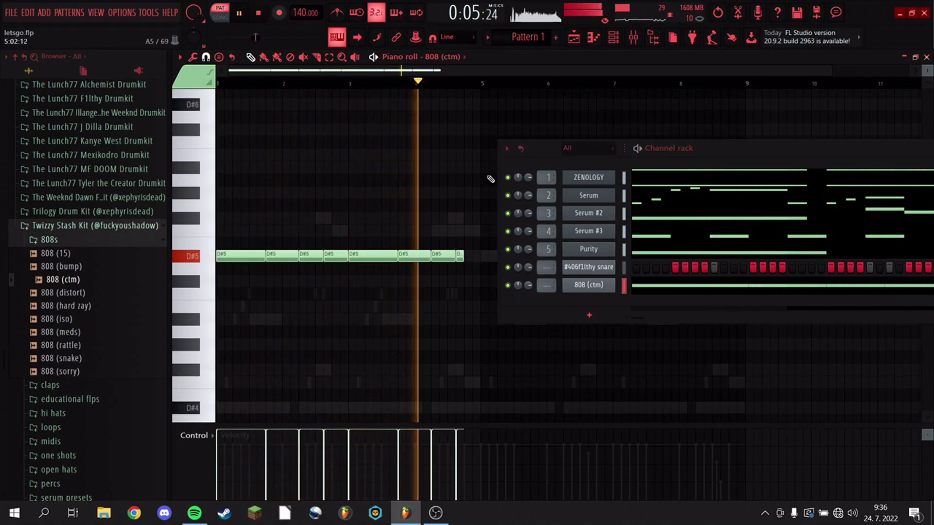
pyautogui.click(467, 105)
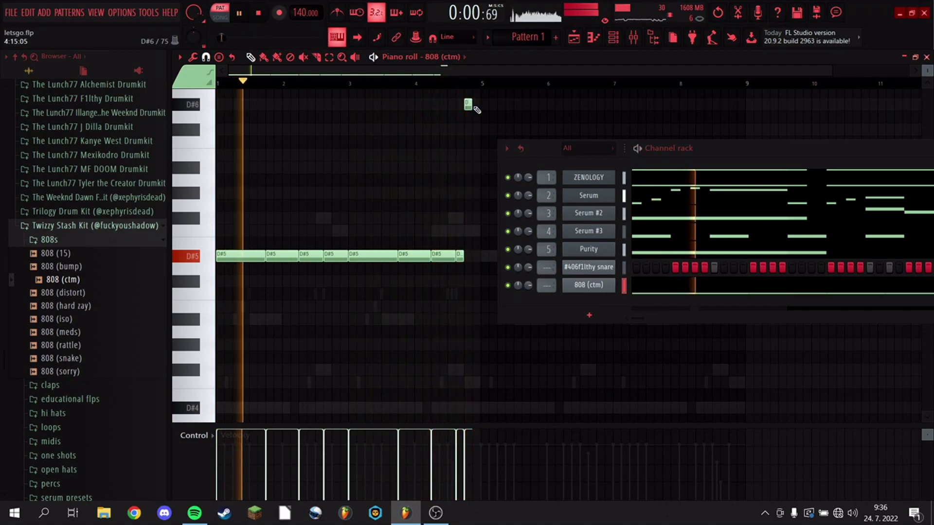
# Enable the volume envelope of 808 (ctm) with no sustain and about 31% release time, and set its cut group to 1.
pyautogui.click(579, 286)
pyautogui.click(280, 185)
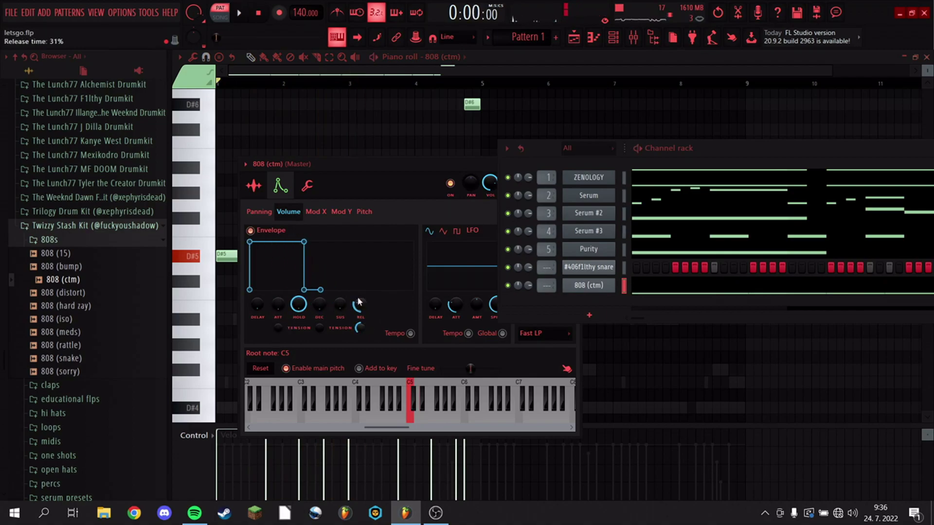
pyautogui.click(307, 185)
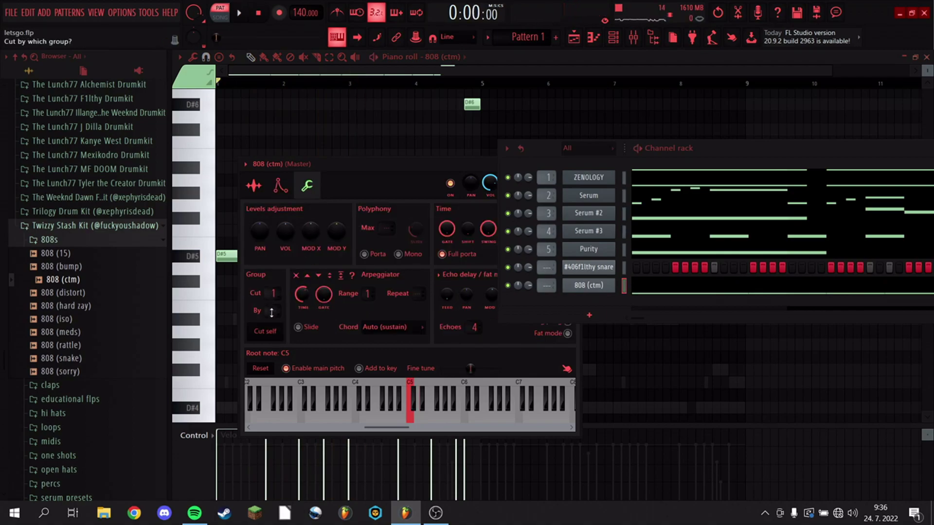
# Duplicate the four-bar 808 (ctm) pattern into bars 5 to 8 and play it.
pyautogui.press('space')
pyautogui.moveTo(391, 160); pyautogui.dragTo(168, 291)
pyautogui.click(354, 293)
pyautogui.keyDown('ctrl'); pyautogui.moveTo(563, 353); pyautogui.dragTo(98, 34); pyautogui.keyUp('ctrl')
pyautogui.hotkey('ctrl', 'b')
pyautogui.keyDown('ctrl'); pyautogui.click(350, 250); pyautogui.keyUp('ctrl')
pyautogui.scroll(-2, 348, 248)
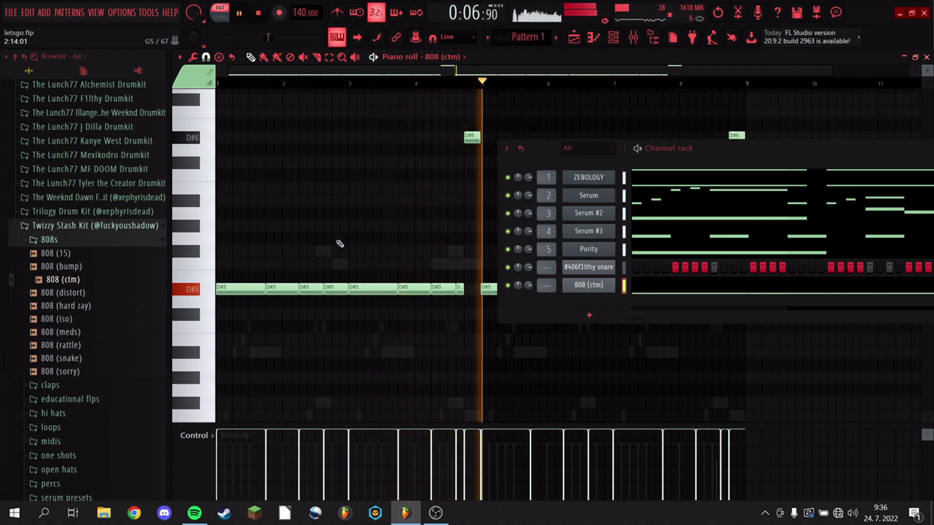
# Add the 808 (iso) sample from the 808s folder as a new channel, and replay the pattern with the 808 (ctm) notes open.
pyautogui.click(64, 319)
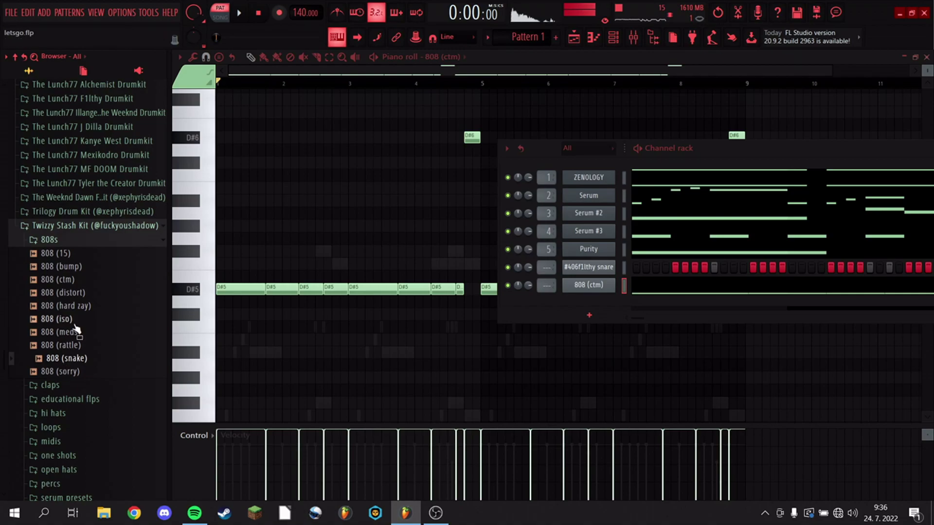
pyautogui.moveTo(607, 301); pyautogui.dragTo(608, 303)
pyautogui.press('space')
pyautogui.rightClick(608, 303)
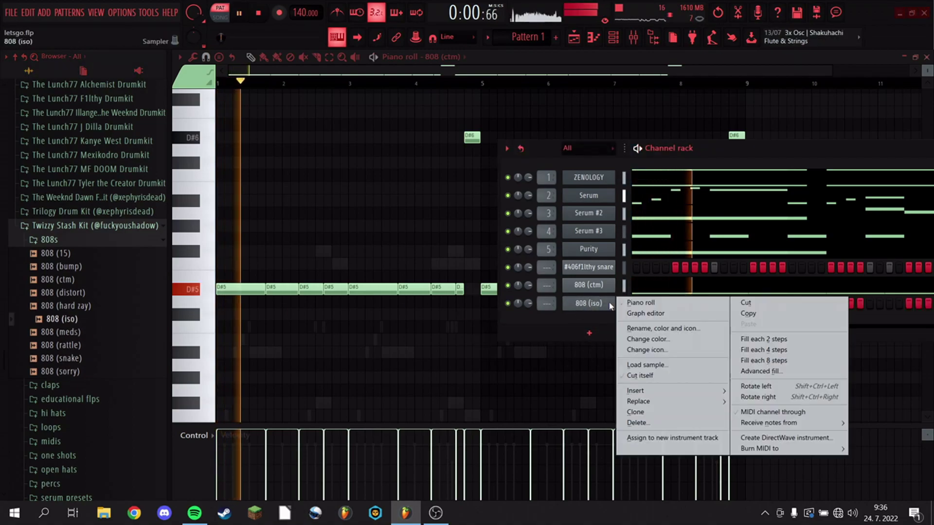
pyautogui.click(632, 302)
pyautogui.click(589, 285)
pyautogui.press('space')
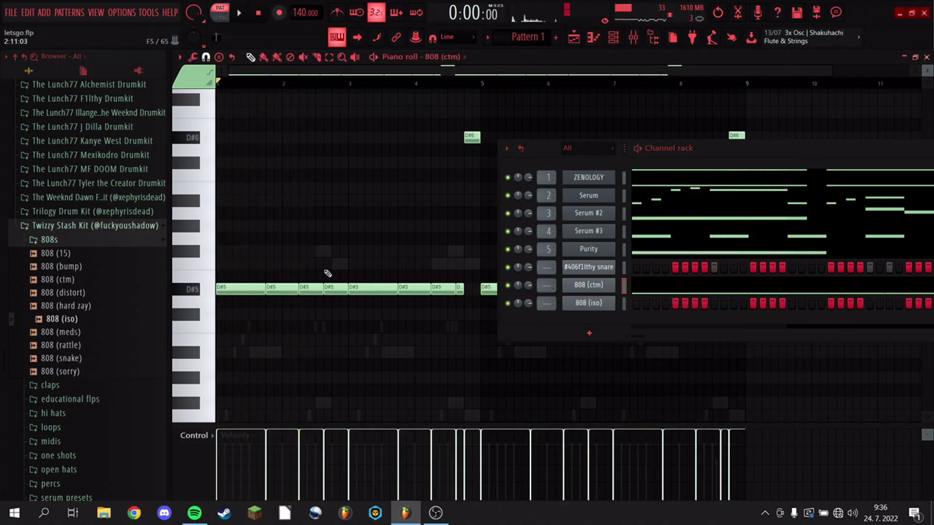
pyautogui.press('space')
# Enable the volume envelope of 808 (iso) with reduced sustain, and set it to cut group 1, cut by group 1.
pyautogui.click(589, 303)
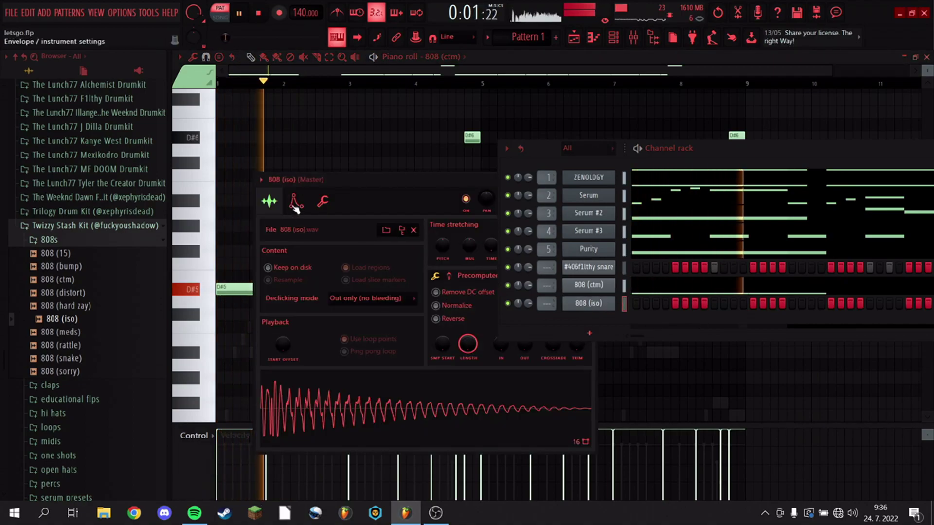
pyautogui.click(296, 201)
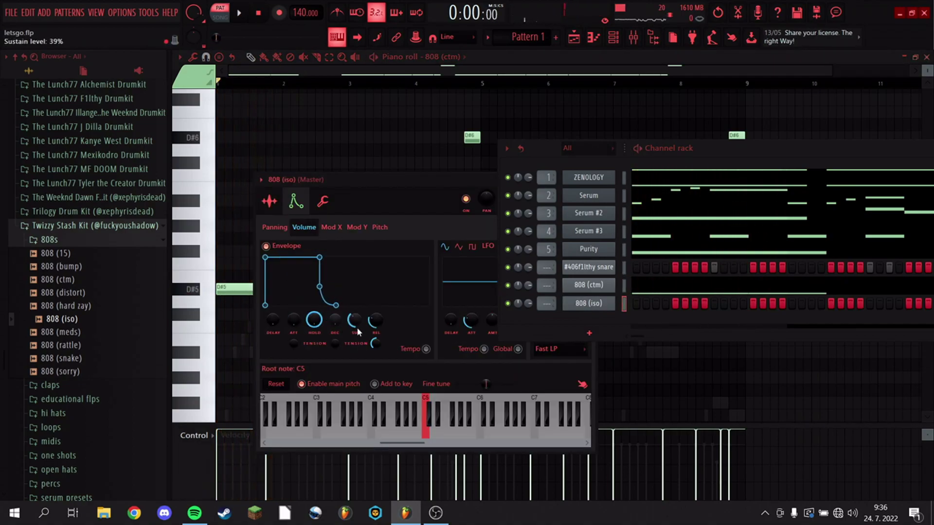
pyautogui.click(322, 201)
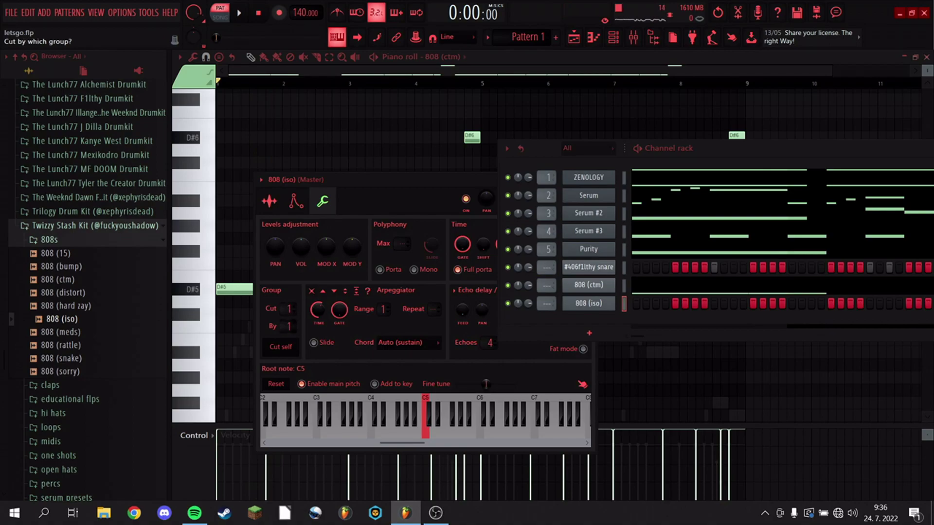
# Place three back-to-back D#5 notes in the 808 (iso) piano roll over the last three quarters of bar 2, the middle one short.
pyautogui.rightClick(589, 304)
pyautogui.click(626, 304)
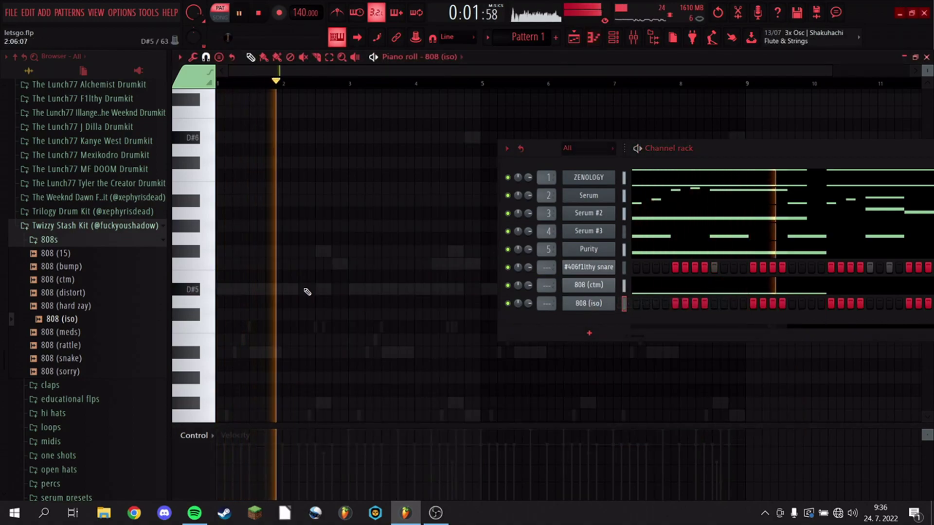
pyautogui.click(307, 293)
pyautogui.click(331, 290)
pyautogui.hotkey('ctrl', 'a')
pyautogui.keyDown('ctrl'); pyautogui.click(340, 275); pyautogui.keyUp('ctrl')
pyautogui.moveTo(314, 290); pyautogui.dragTo(331, 289)
pyautogui.click(337, 289)
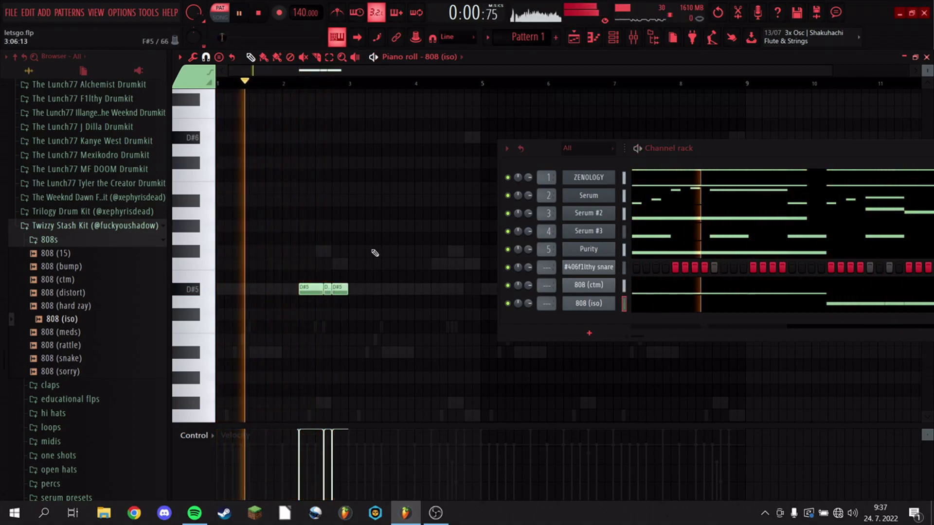
# In the 808 (ctm) piano roll, delete the notes in the later part of bars 2 and 4, including the D#6 note.
pyautogui.click(691, 291)
pyautogui.moveTo(534, 154); pyautogui.dragTo(883, 212)
pyautogui.rightClick(460, 290)
pyautogui.rightClick(440, 290)
pyautogui.rightClick(472, 138)
# Replace the 808 (ctm) notes in bars 5 to 8 with a duplicate of the trimmed first four bars.
pyautogui.moveTo(780, 340); pyautogui.dragTo(480, 79)
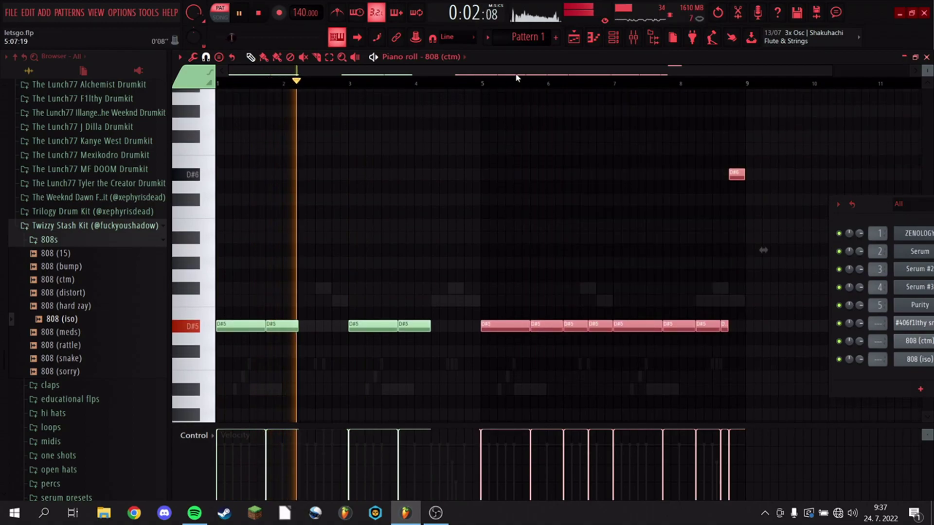
pyautogui.press('Delete')
pyautogui.moveTo(517, 307)
pyautogui.mouseDown()
pyautogui.moveTo(217, 330)
pyautogui.moveTo(517, 319)
pyautogui.moveTo(503, 332)
pyautogui.mouseUp()
pyautogui.press('space')
pyautogui.press('space')
pyautogui.keyDown('ctrl'); pyautogui.click(528, 274); pyautogui.keyUp('ctrl')
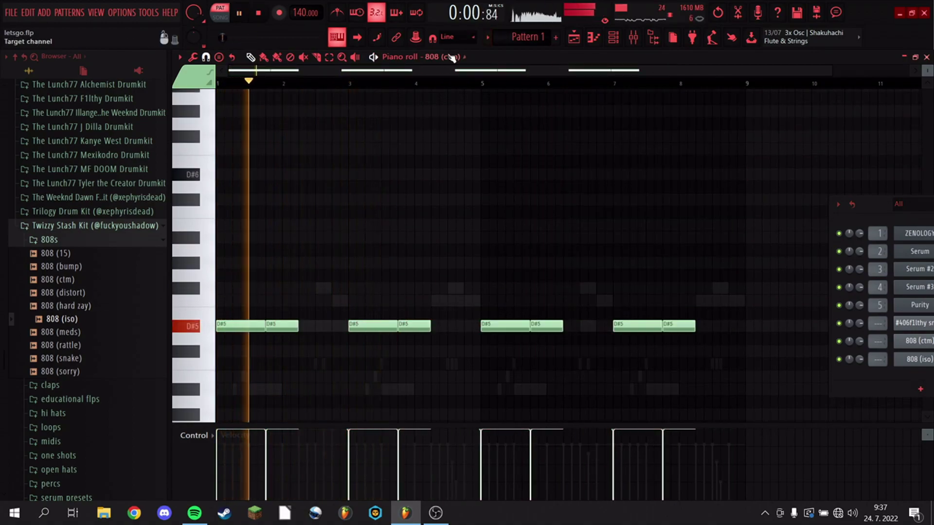
# In the 808 (iso) piano roll, copy the three bar 2 notes to bar 4 and raise the last copy an octave to D#6.
pyautogui.click(453, 56)
pyautogui.click(457, 155)
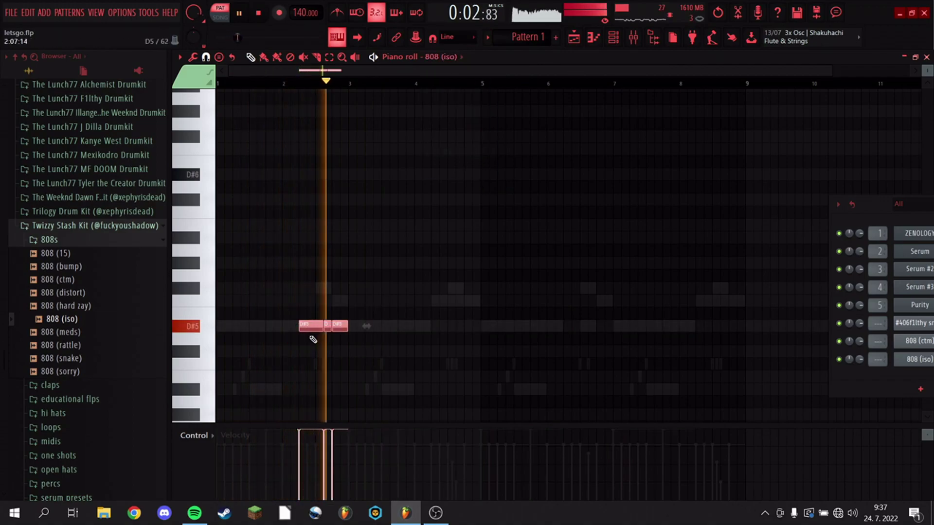
pyautogui.moveTo(315, 326); pyautogui.dragTo(448, 325)
pyautogui.click(487, 327)
pyautogui.keyDown('ctrl'); pyautogui.click(471, 326); pyautogui.keyUp('ctrl')
pyautogui.hotkey('ctrl', 'Up')
# Duplicate all the 808 (iso) notes from the first four bars into bars 5 to 8, and stop playback.
pyautogui.moveTo(565, 391); pyautogui.dragTo(287, 174)
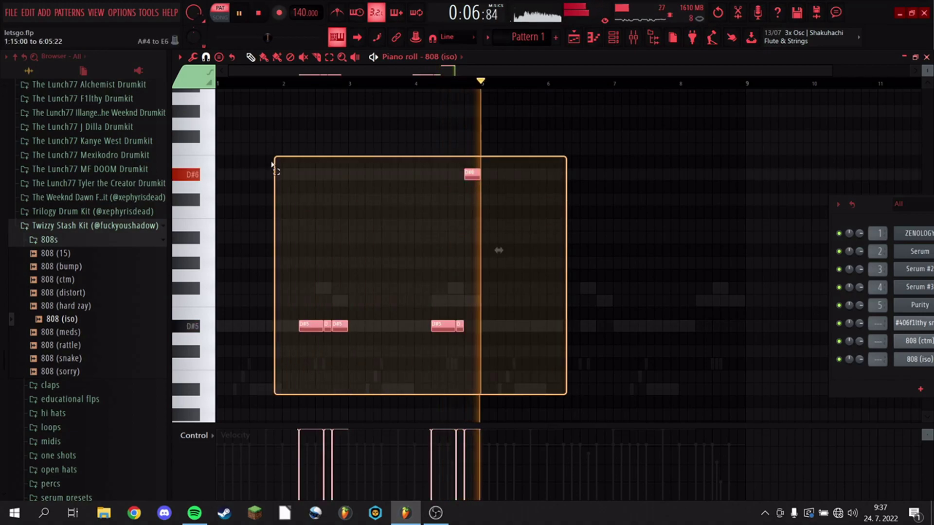
pyautogui.moveTo(465, 171); pyautogui.dragTo(729, 167)
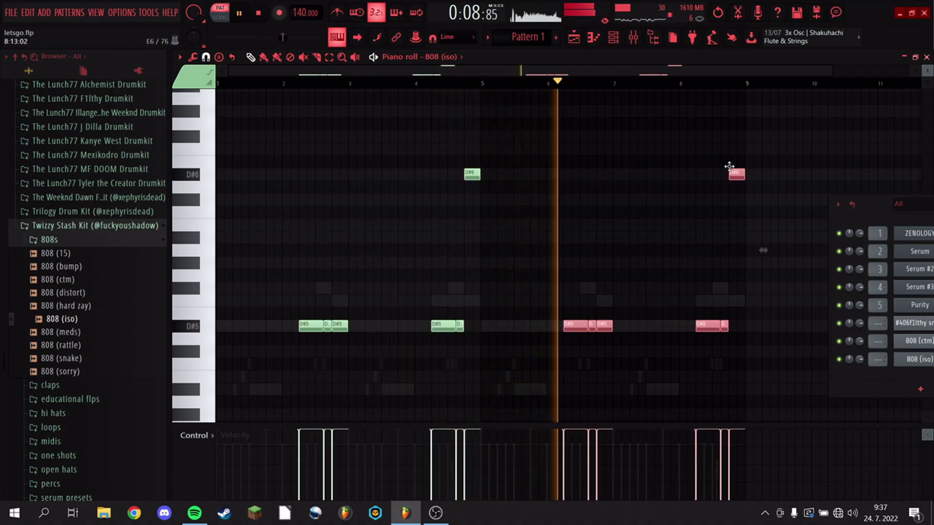
pyautogui.keyDown('ctrl'); pyautogui.click(769, 173); pyautogui.keyUp('ctrl')
pyautogui.press('space')
# Try the 808 (bump) and 808 (15) samples in place of 808 (iso), playing the pattern with each.
pyautogui.moveTo(861, 206); pyautogui.dragTo(212, 11)
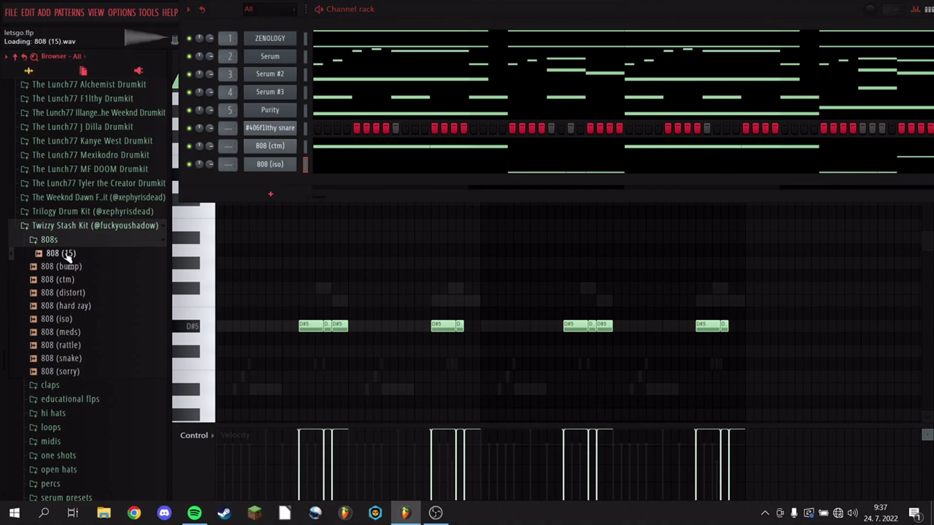
pyautogui.moveTo(290, 166); pyautogui.dragTo(291, 167)
pyautogui.press('space')
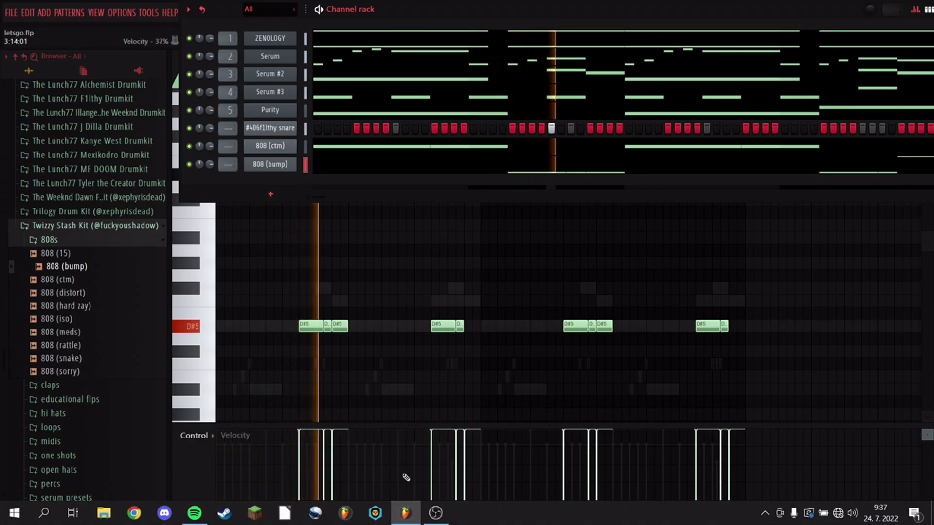
pyautogui.moveTo(290, 166); pyautogui.dragTo(290, 167)
pyautogui.press('space')
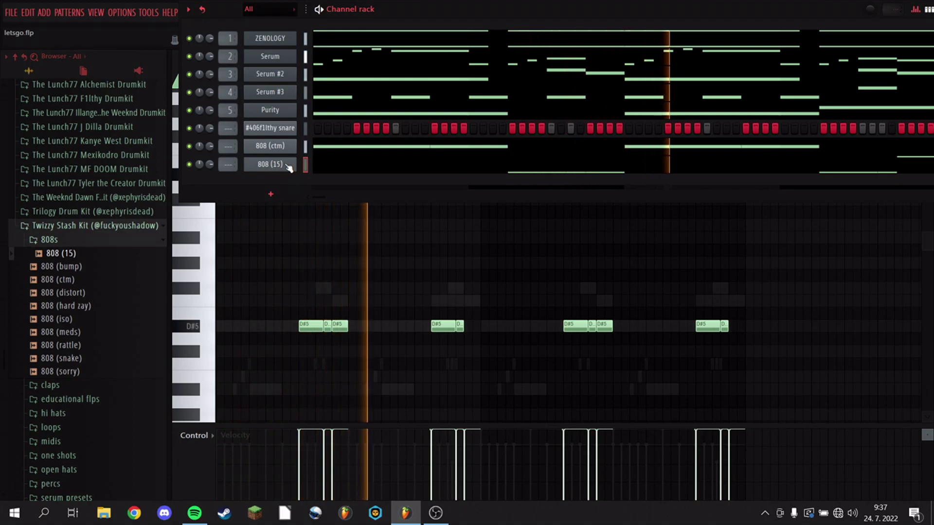
# Inspect the 808 (15) sample's waveform, replace it with 808 (rattle), and reopen the channel's piano roll.
pyautogui.click(290, 167)
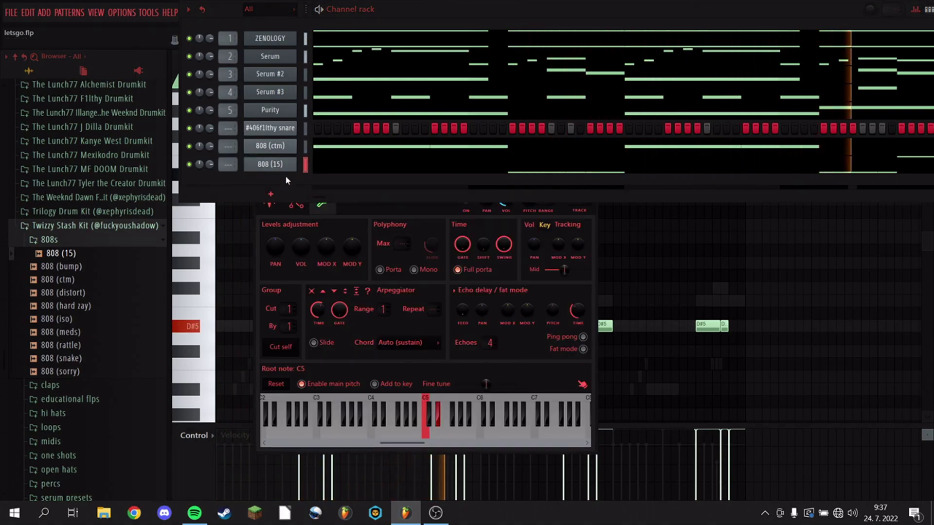
pyautogui.click(268, 207)
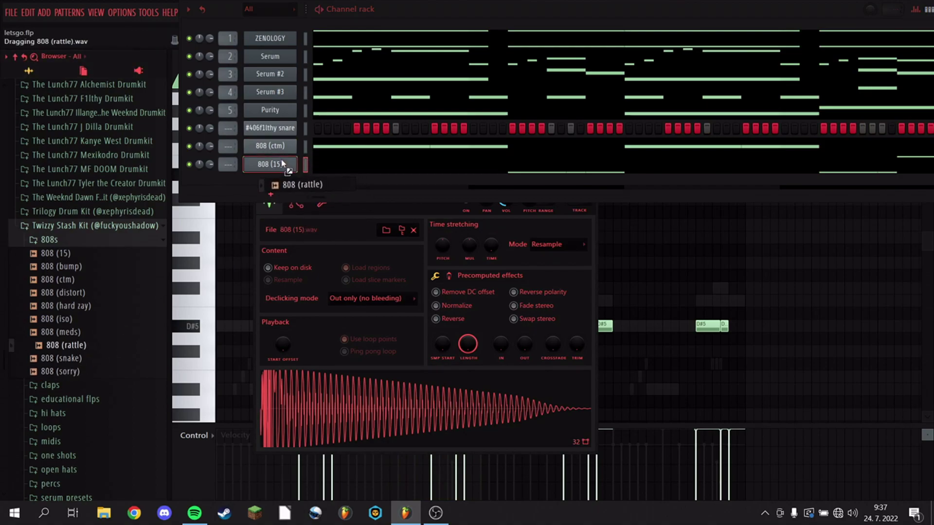
pyautogui.moveTo(282, 164); pyautogui.dragTo(283, 165)
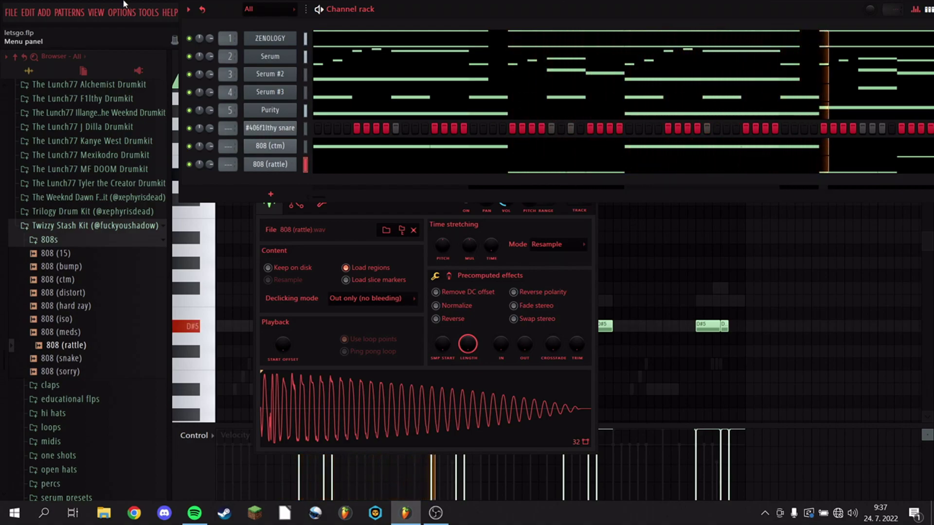
pyautogui.click(510, 167)
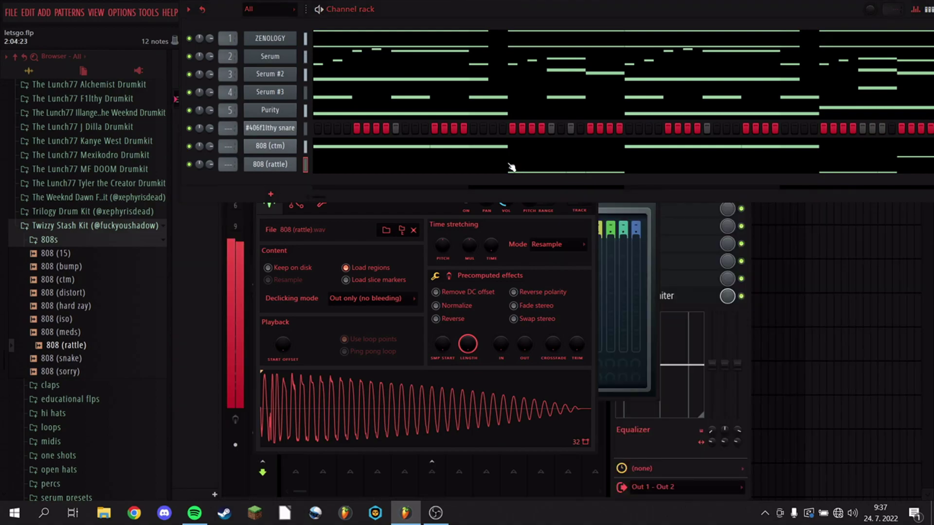
pyautogui.click(510, 170)
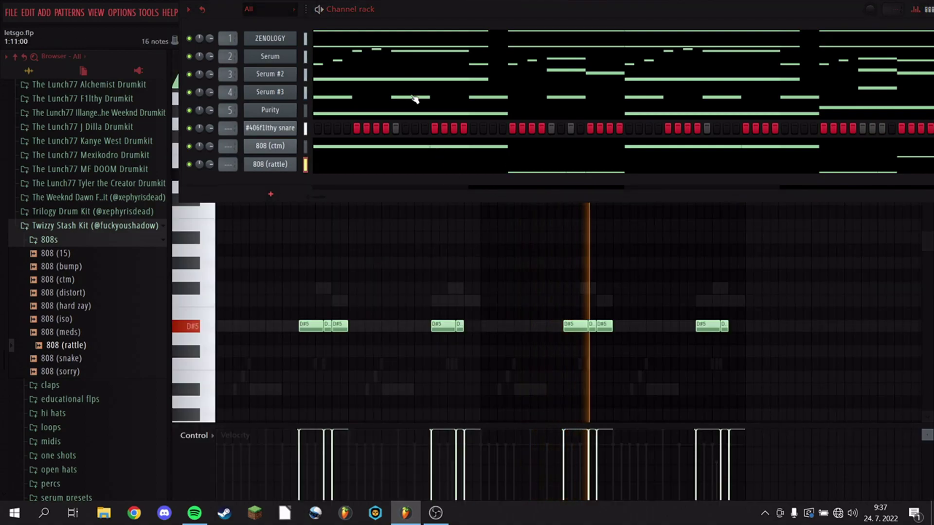
# Play the pattern and audition samples from the hi hats folder, including hat (trendi) and hat (envy).
pyautogui.moveTo(425, 12); pyautogui.dragTo(738, 53)
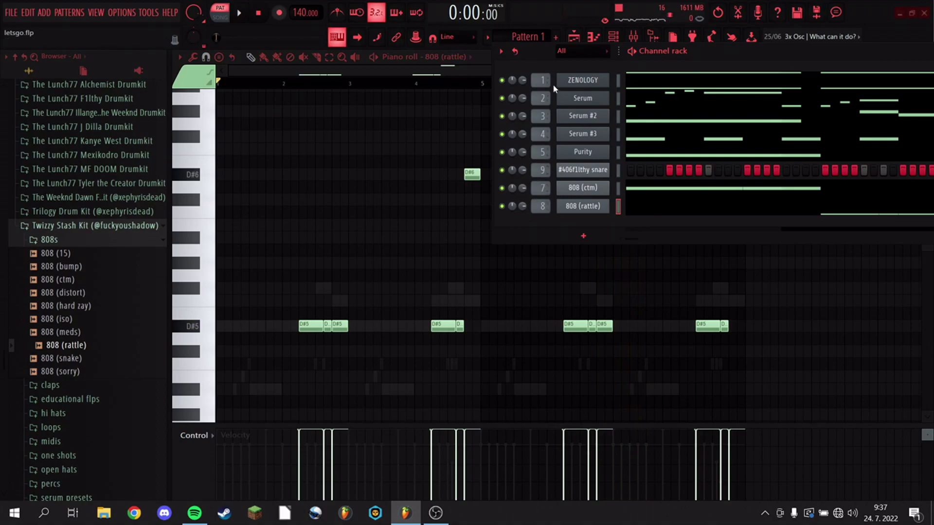
pyautogui.press('space')
pyautogui.moveTo(538, 62); pyautogui.dragTo(302, 58)
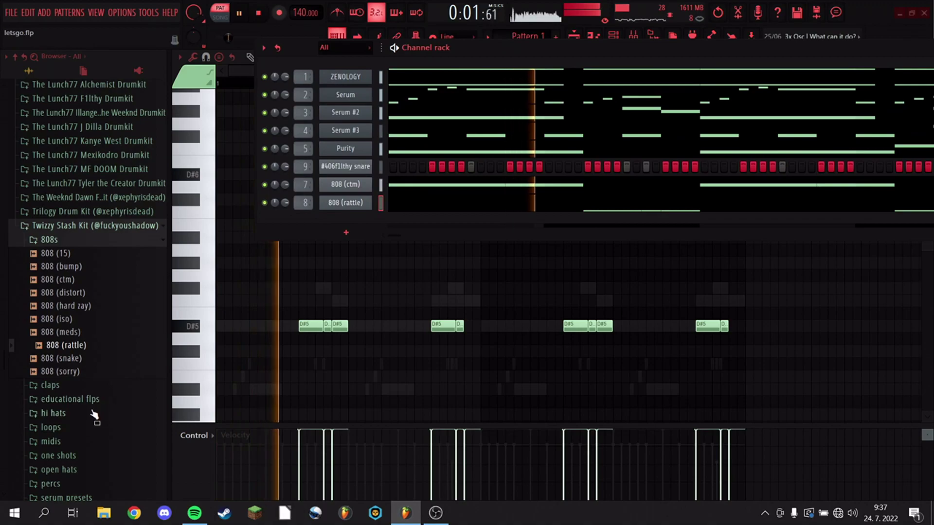
pyautogui.click(95, 414)
pyautogui.scroll(-3, 94, 444)
pyautogui.click(78, 403)
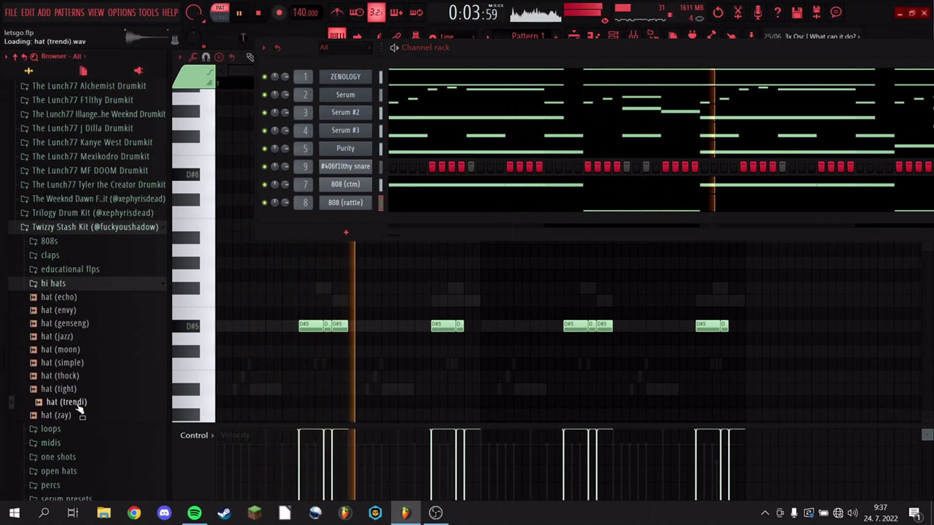
pyautogui.click(82, 310)
pyautogui.press('space')
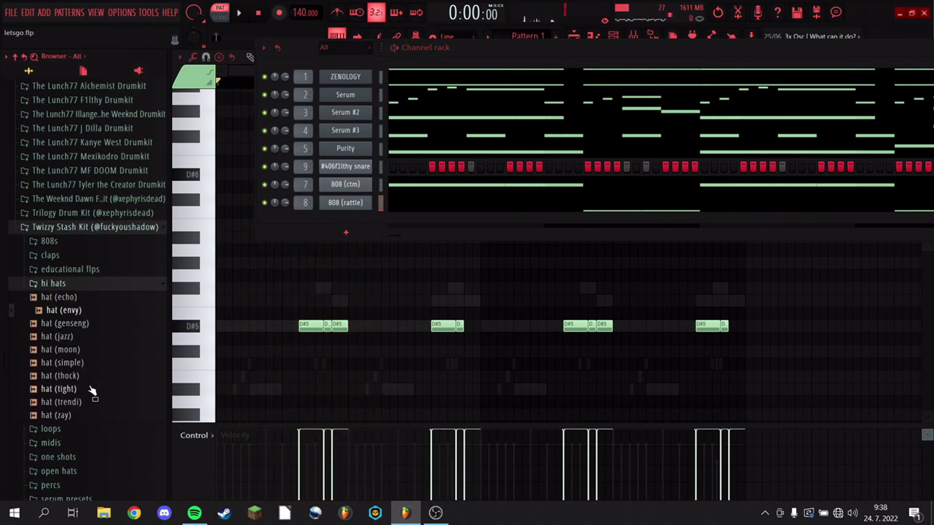
# Add hat (trendi) as a new channel and pan it 20% right.
pyautogui.moveTo(363, 214); pyautogui.dragTo(364, 222)
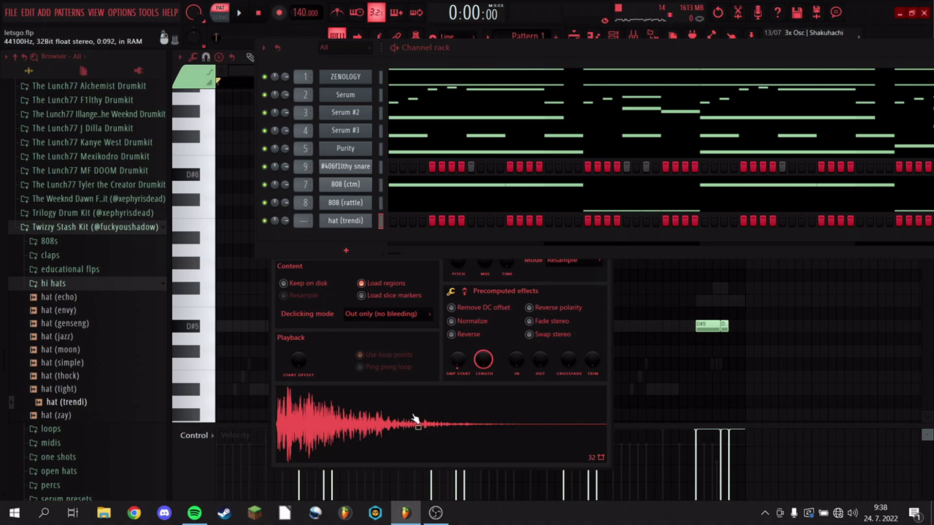
pyautogui.moveTo(474, 56); pyautogui.dragTo(701, 43)
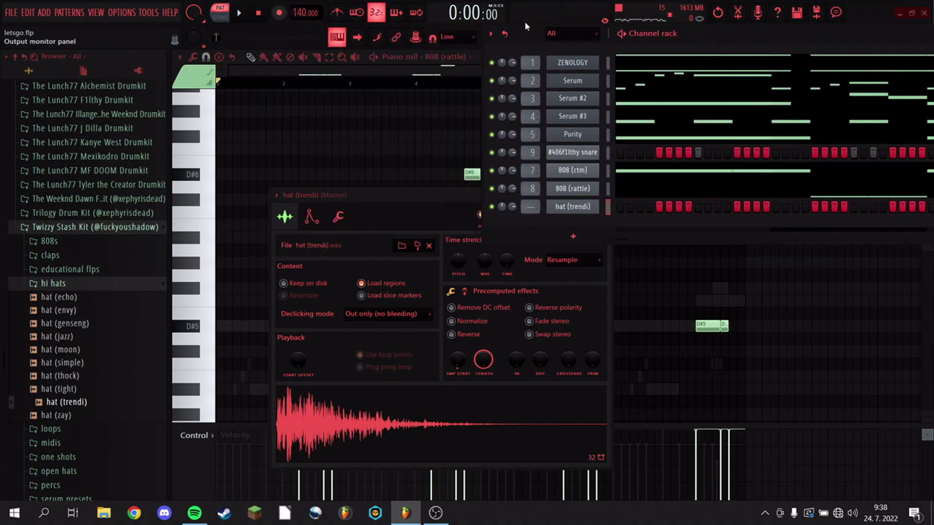
pyautogui.moveTo(525, 21); pyautogui.dragTo(728, 65)
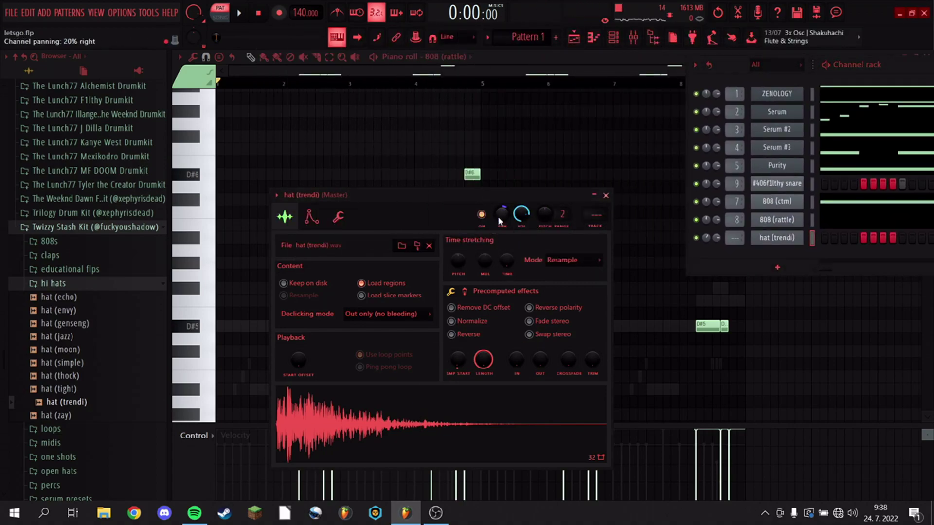
pyautogui.press('space')
pyautogui.press('space')
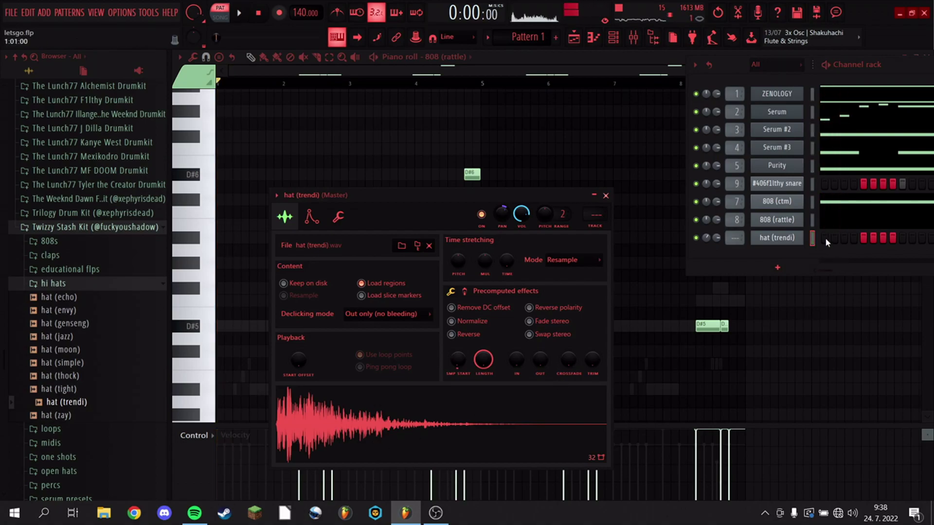
# Clear and re-enter hat (trendi) hits on steps 1 to 3 and 5 to 7, replaying the pattern, and open the channel's piano roll.
pyautogui.press('space')
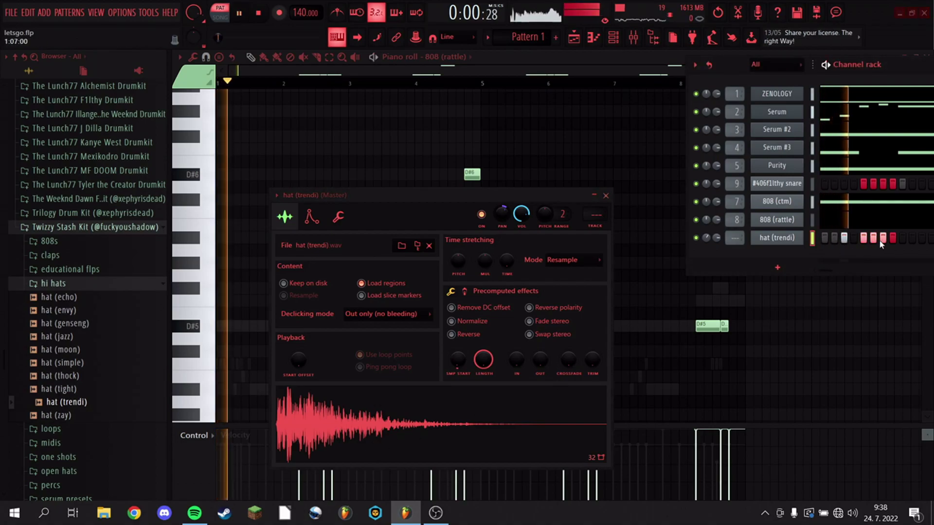
pyautogui.rightClick(816, 237)
pyautogui.click(825, 237)
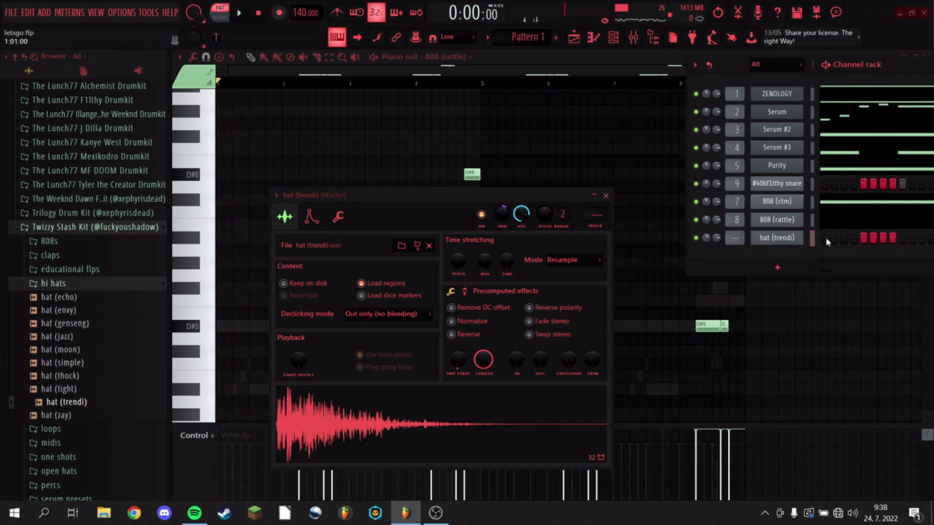
pyautogui.press('space')
pyautogui.moveTo(865, 242); pyautogui.dragTo(882, 240)
pyautogui.press('space')
pyautogui.rightClick(795, 241)
pyautogui.click(809, 239)
pyautogui.press('space')
pyautogui.scroll(3, 317, 91)
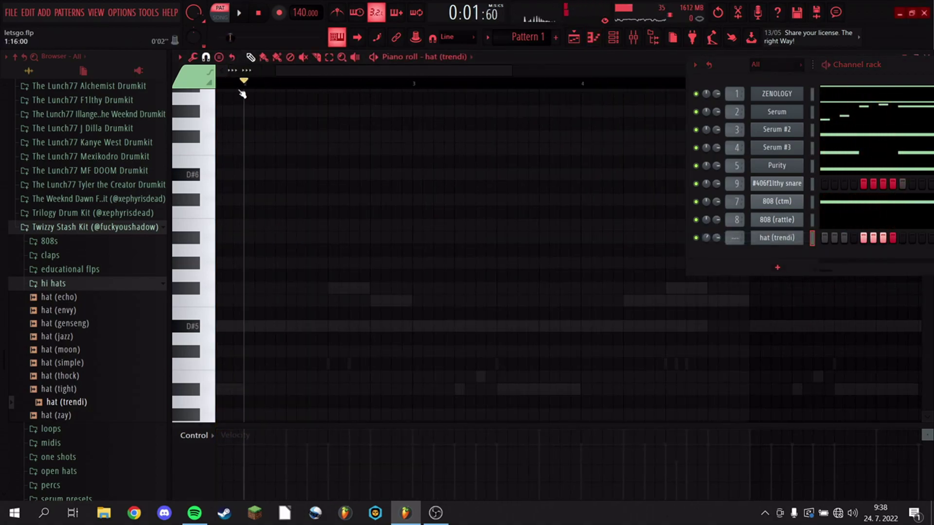
# Delete the hat (trendi) note on step 7 of bar 1 and try another C5 hit near mid-bar during playback.
pyautogui.press('space')
pyautogui.press('space')
pyautogui.rightClick(280, 364)
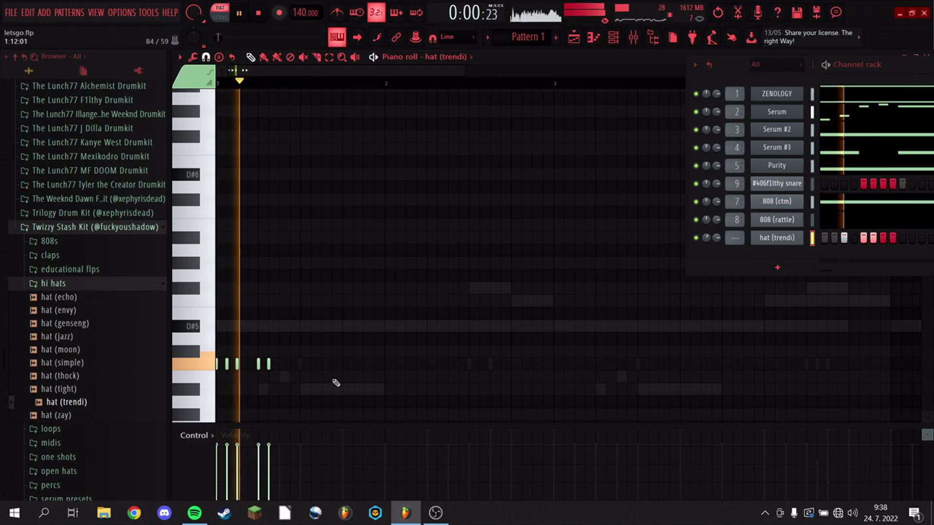
pyautogui.press('space')
pyautogui.scroll(-3, 312, 317)
pyautogui.press('space')
pyautogui.click(295, 288)
pyautogui.rightClick(294, 288)
# Rearrange the hat (trendi) notes into three C5 hits on steps 1, 4 and 7 of bar 1, replaying between edits.
pyautogui.press('space')
pyautogui.click(300, 289)
pyautogui.press('space')
pyautogui.rightClick(269, 289)
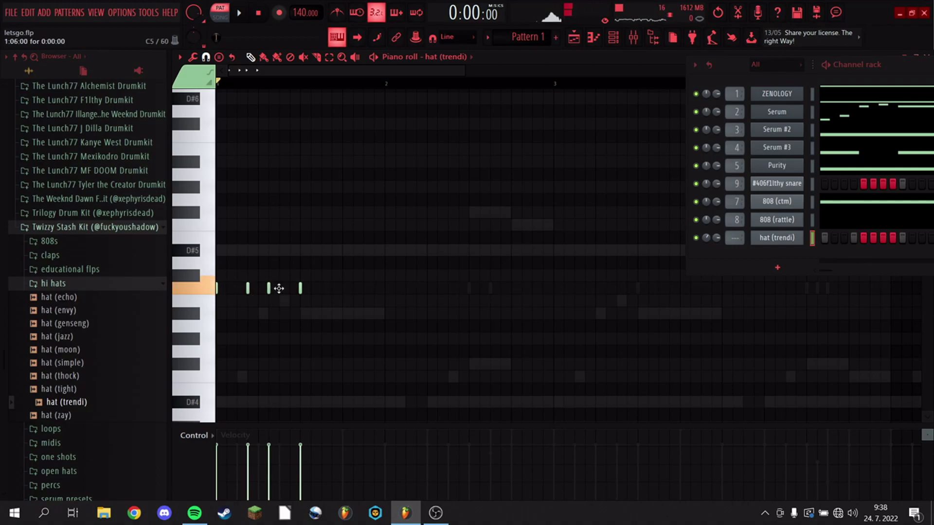
pyautogui.rightClick(299, 290)
pyautogui.press('space')
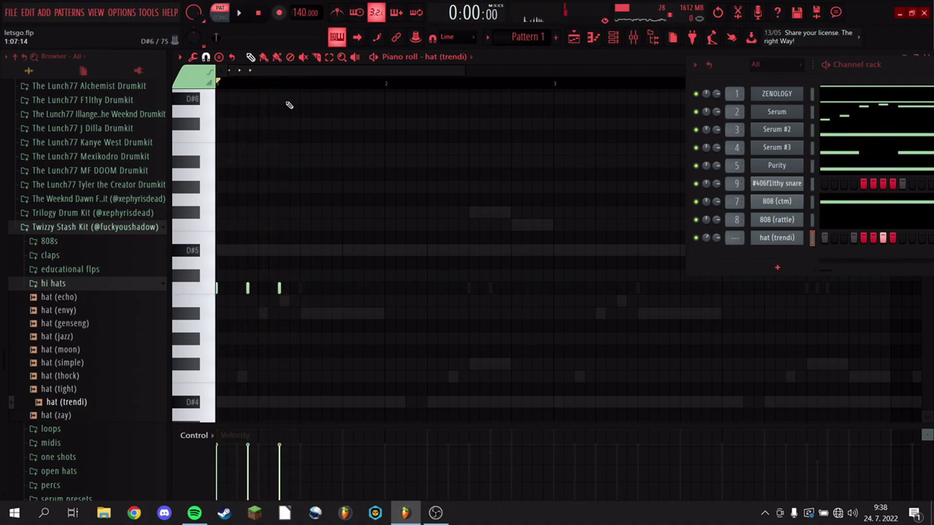
# Add C5 hat (trendi) hits on steps 9 to 13 of bar 1, playing the pattern between additions.
pyautogui.scroll(2, 298, 85)
pyautogui.press('space')
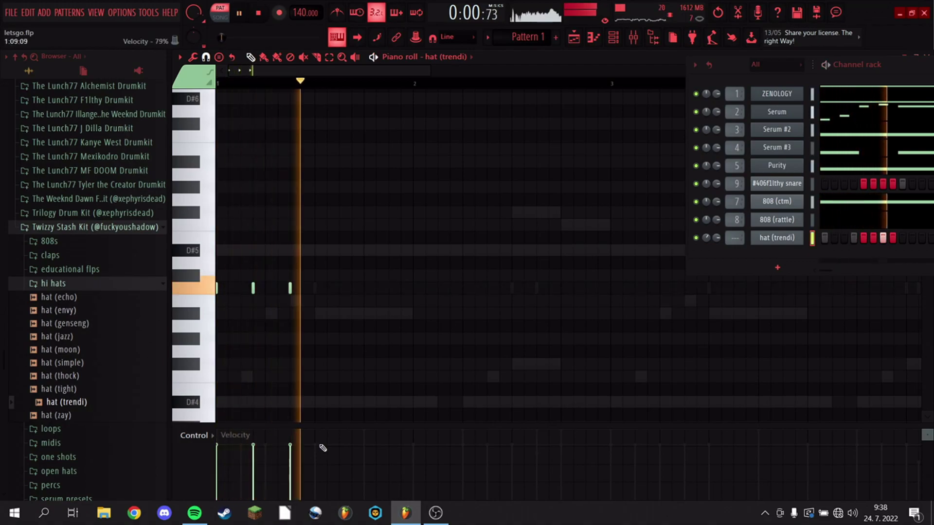
pyautogui.scroll(-2, 383, 242)
pyautogui.press('space')
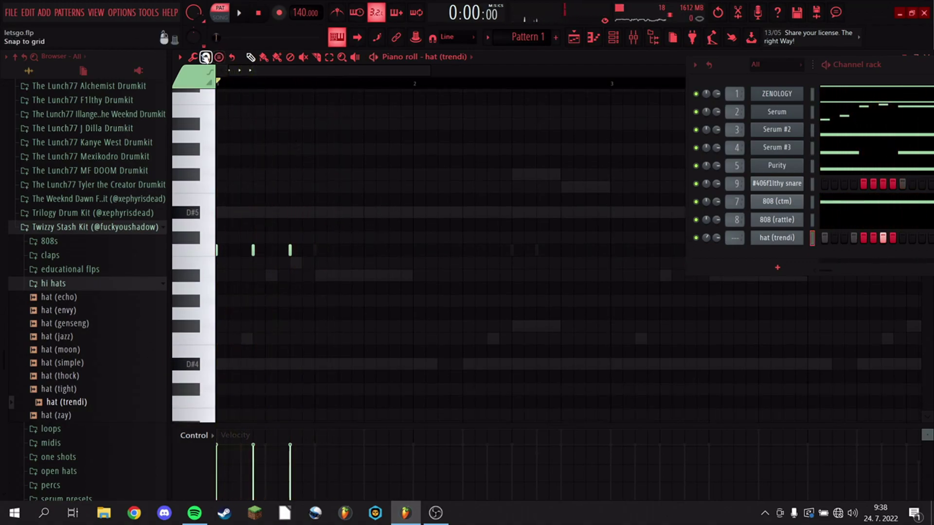
pyautogui.press('space')
pyautogui.press('space')
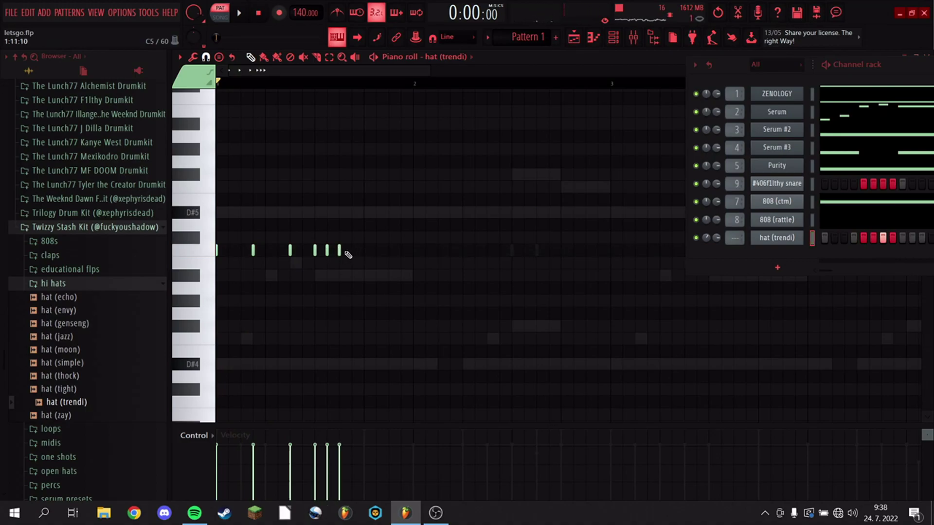
pyautogui.press('space')
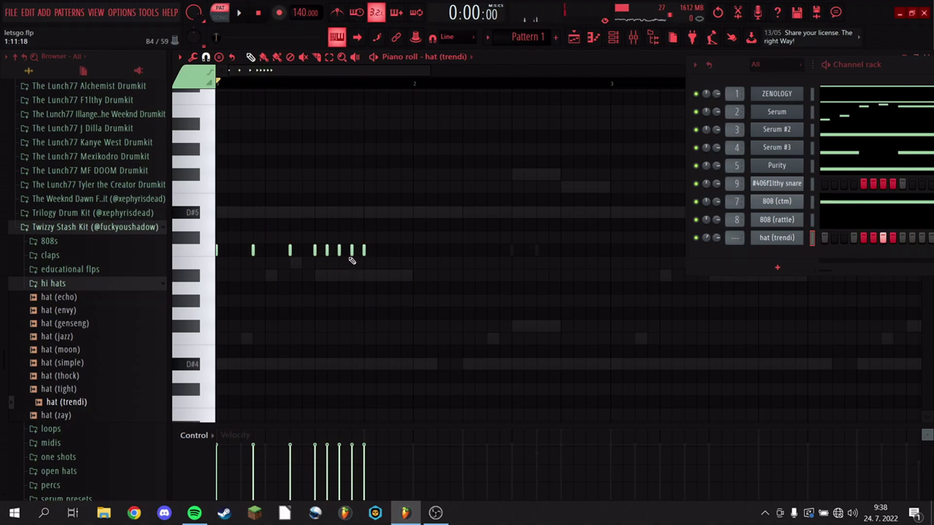
# Delete the hat (trendi) hit on step 10 of bar 1 and replay the pattern.
pyautogui.rightClick(326, 251)
pyautogui.press('space')
pyautogui.press('space')
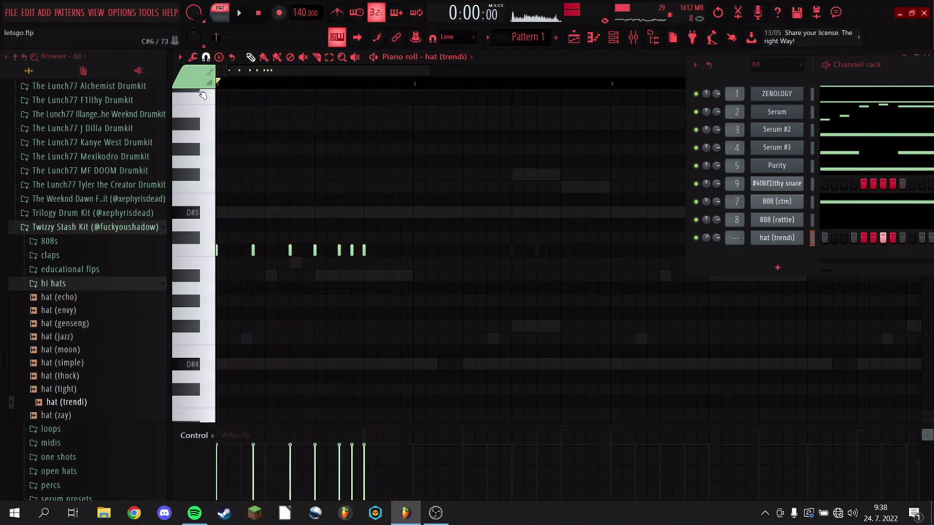
# Change the grid snap and add a descending A#4 and G#4 hat roll right after step 11, plus an A#4 hit on step 15.
pyautogui.click(206, 58)
pyautogui.click(226, 132)
pyautogui.press('space')
pyautogui.press('space')
pyautogui.scroll(2, 359, 238)
pyautogui.press('space')
pyautogui.click(327, 275)
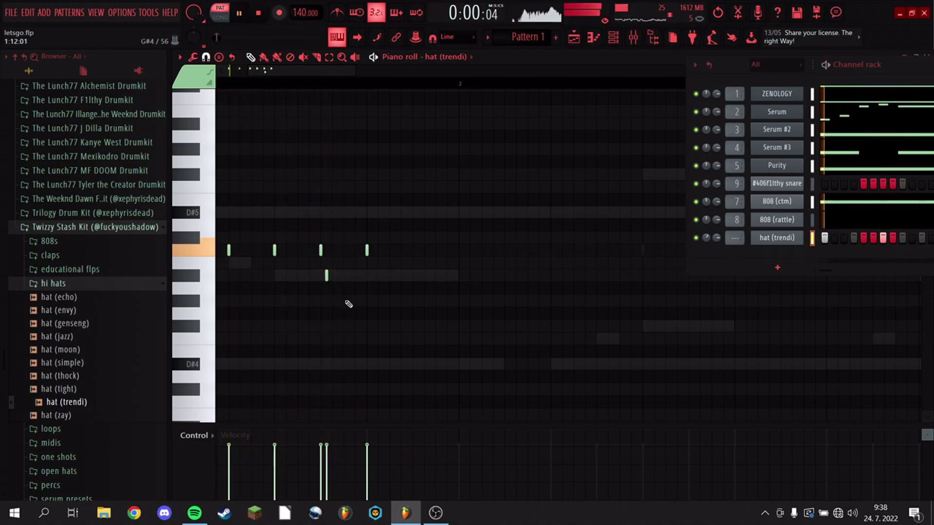
pyautogui.moveTo(338, 305); pyautogui.dragTo(331, 303)
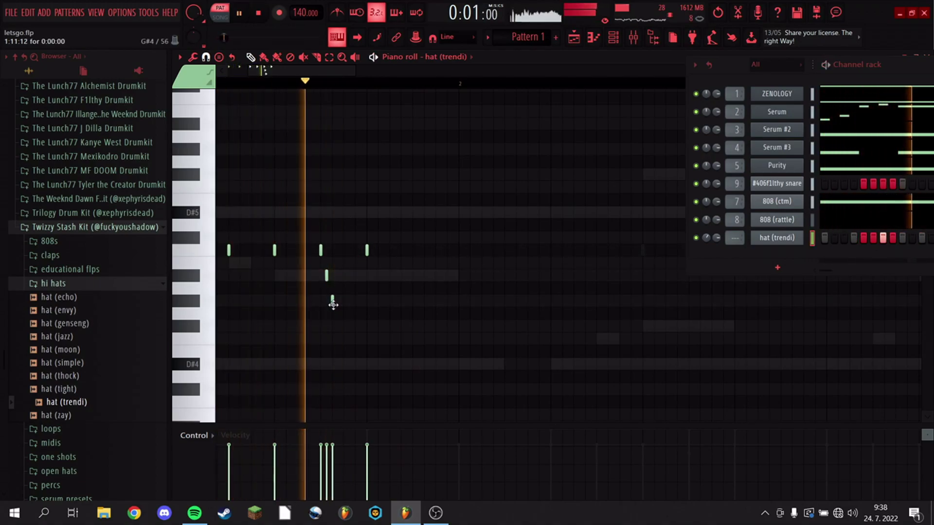
pyautogui.click(413, 275)
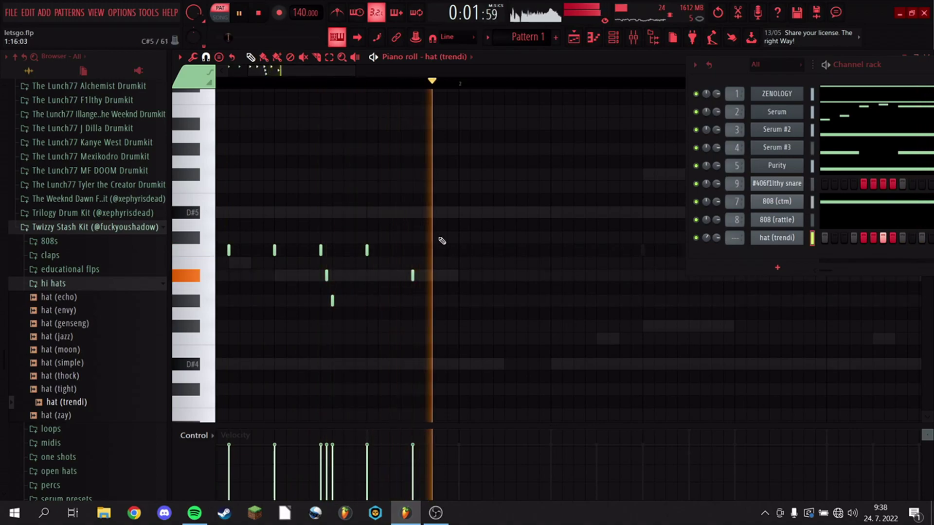
# Add C5 hat (trendi) hits on steps 1, 2 and 3 of bar 2, playing the pattern between edits.
pyautogui.scroll(-2, 442, 97)
pyautogui.press('space')
pyautogui.click(450, 250)
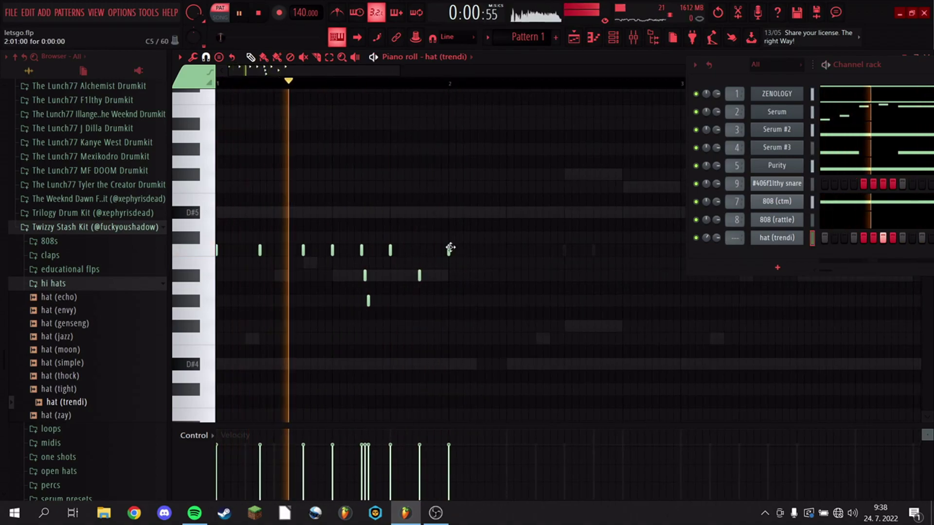
pyautogui.click(467, 250)
pyautogui.click(484, 250)
pyautogui.press('space')
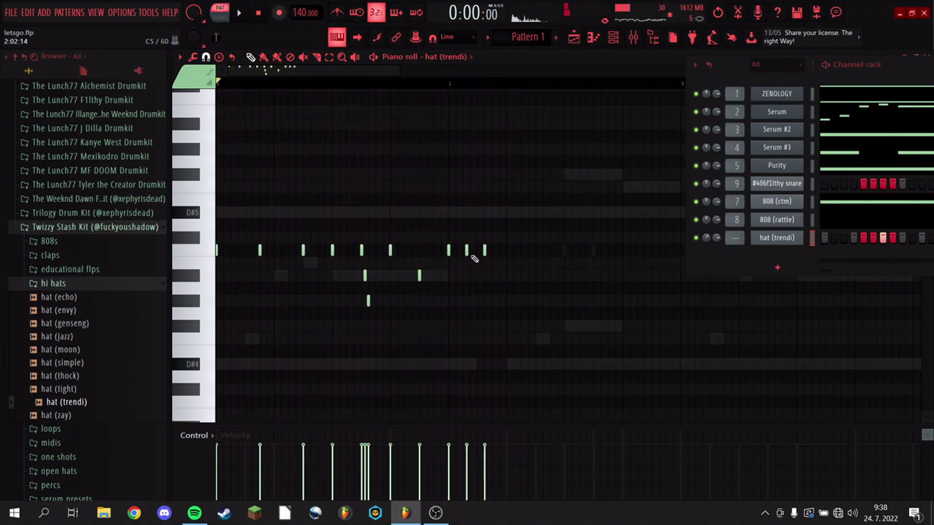
pyautogui.press('space')
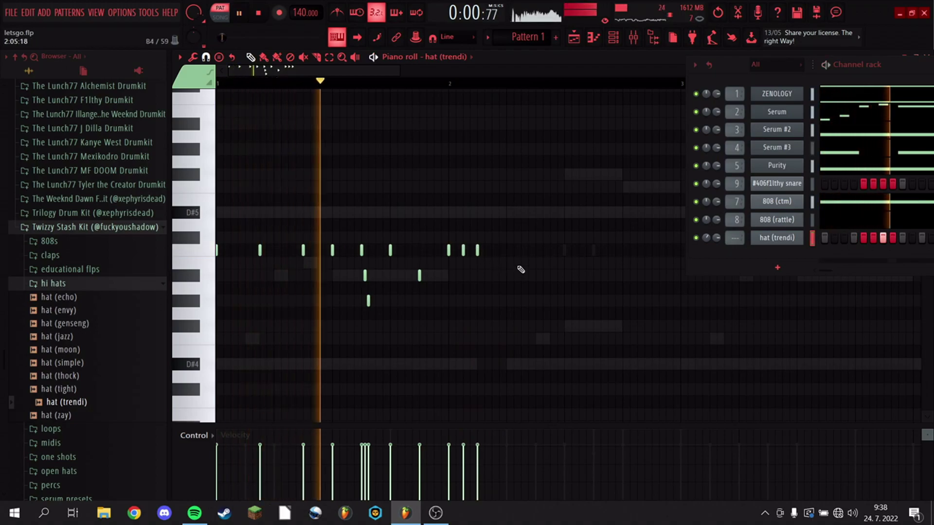
# Add a C5 hat hit on step 5 of bar 2, lower the step 2 hit to A#4, and replay.
pyautogui.scroll(-1, 494, 92)
pyautogui.scroll(-1, 494, 92)
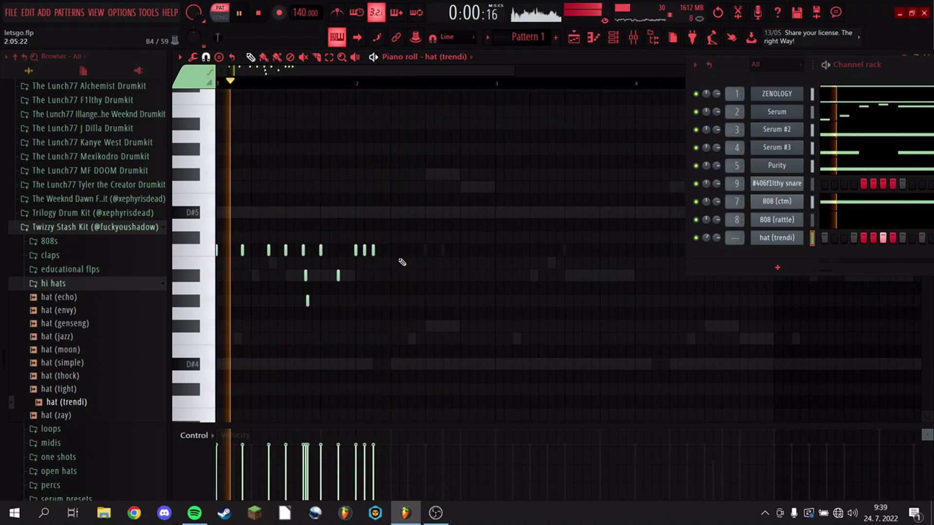
pyautogui.click(390, 250)
pyautogui.moveTo(364, 250); pyautogui.dragTo(364, 277)
pyautogui.press('space')
pyautogui.press('space')
pyautogui.scroll(1, 435, 86)
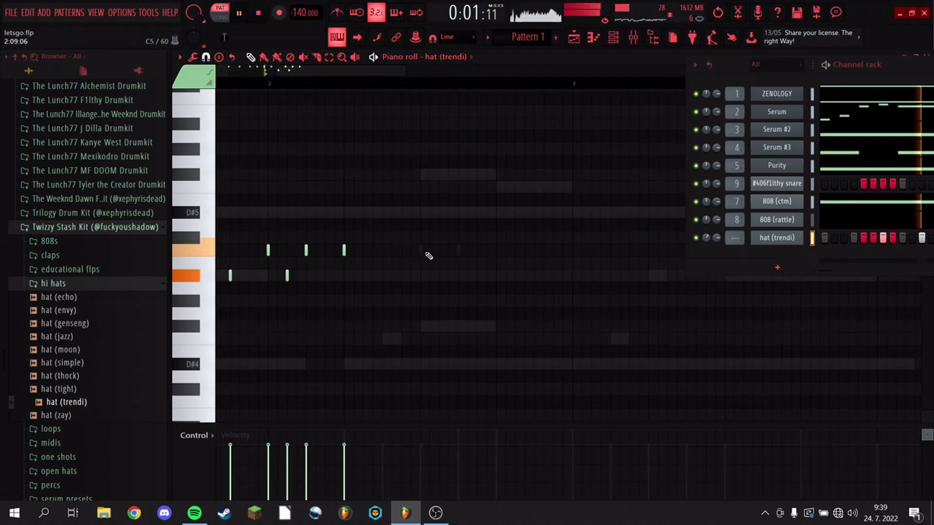
# Add a fast five-hit C5 hat roll starting on step 9 of bar 2, plus C5 hits on steps 11 and 13.
pyautogui.click(420, 251)
pyautogui.press('space')
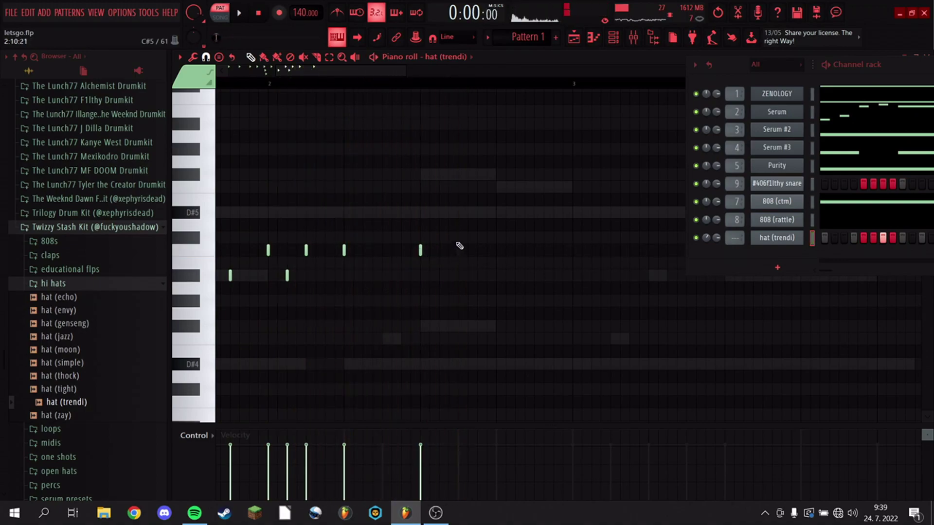
pyautogui.click(427, 251)
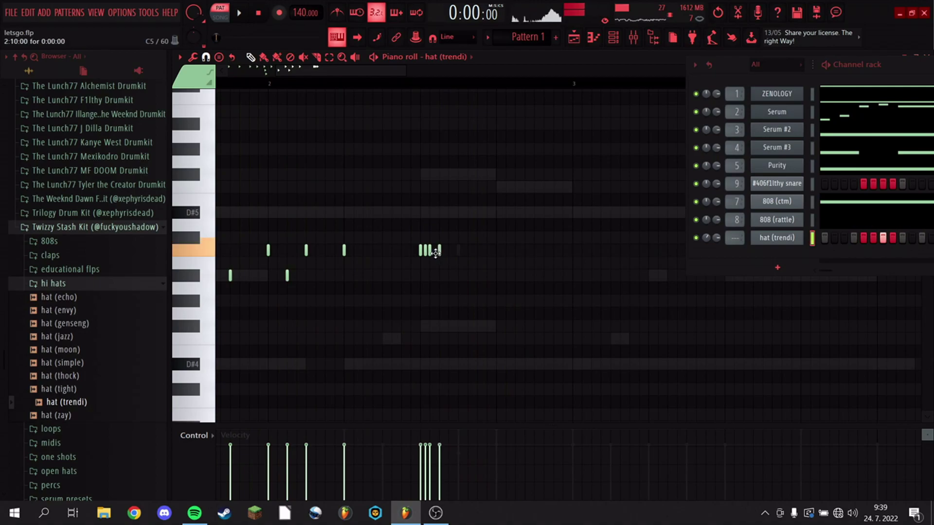
pyautogui.click(496, 251)
pyautogui.press('space')
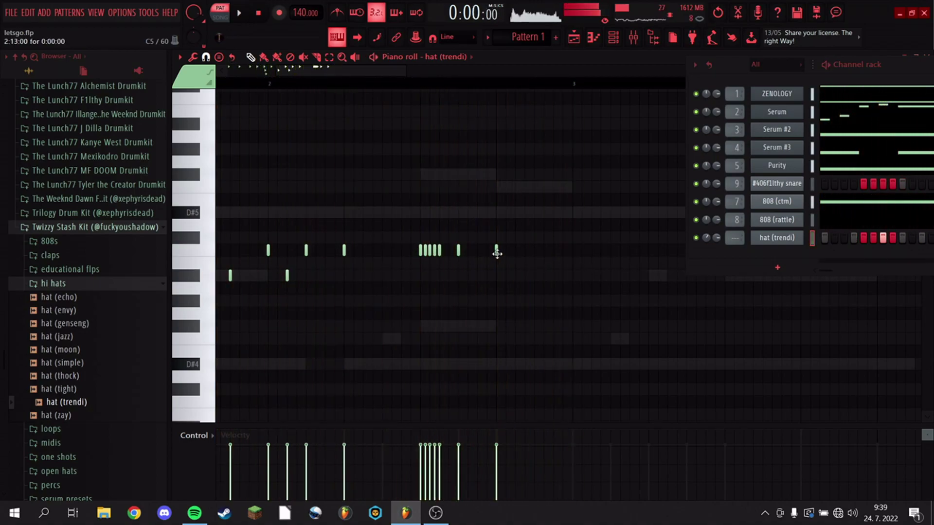
# Lower the hat hits on steps 11 and 13 of bar 2 to A#4 and replay the pattern.
pyautogui.scroll(-3, 507, 215)
pyautogui.moveTo(498, 232); pyautogui.dragTo(433, 284)
pyautogui.keyDown('ctrl'); pyautogui.click(457, 252); pyautogui.keyUp('ctrl')
pyautogui.press('space')
pyautogui.press('space')
# Duplicate the two-bar hat (trendi) pattern into bars 3 and 4 and play it.
pyautogui.click(206, 57)
pyautogui.click(217, 97)
pyautogui.moveTo(588, 356); pyautogui.dragTo(510, 254)
pyautogui.press('space')
pyautogui.press('space')
pyautogui.keyDown('ctrl'); pyautogui.click(548, 217); pyautogui.keyUp('ctrl')
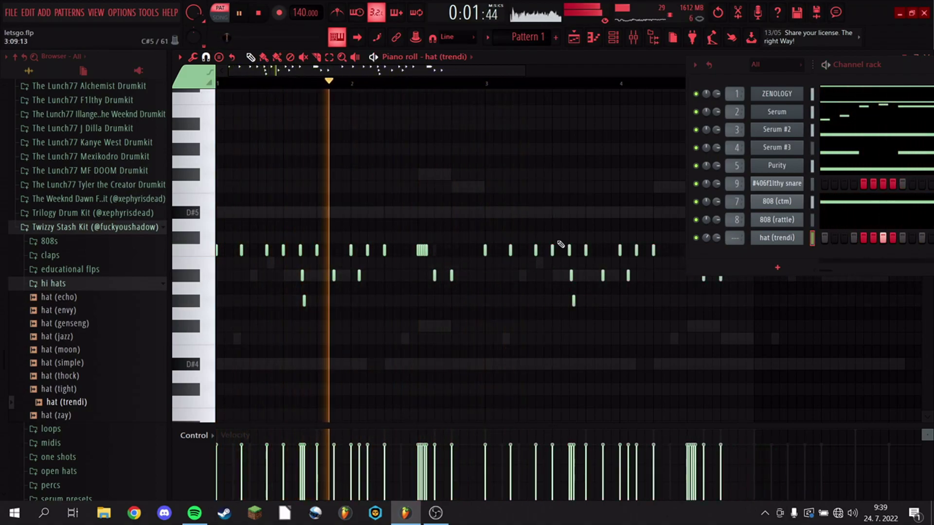
# Try the pattern without the C5 hat hit on step 7 of bar 1, and without the one on step 13.
pyautogui.rightClick(267, 251)
pyautogui.press('space')
pyautogui.press('space')
pyautogui.click(267, 250)
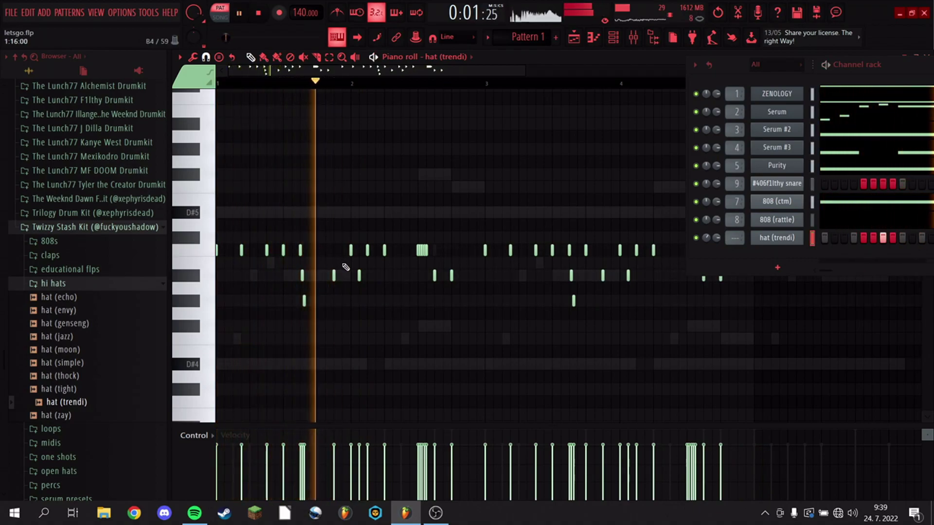
pyautogui.rightClick(317, 251)
pyautogui.press('space')
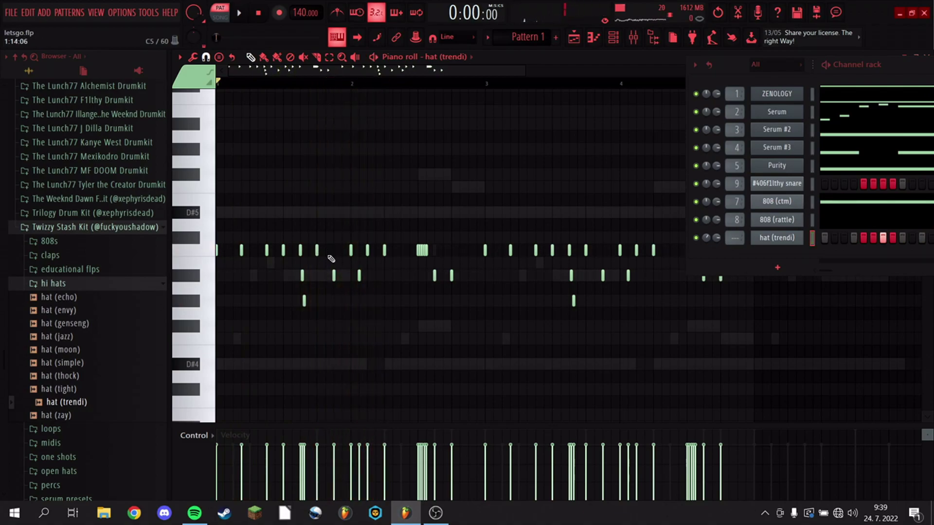
pyautogui.press('space')
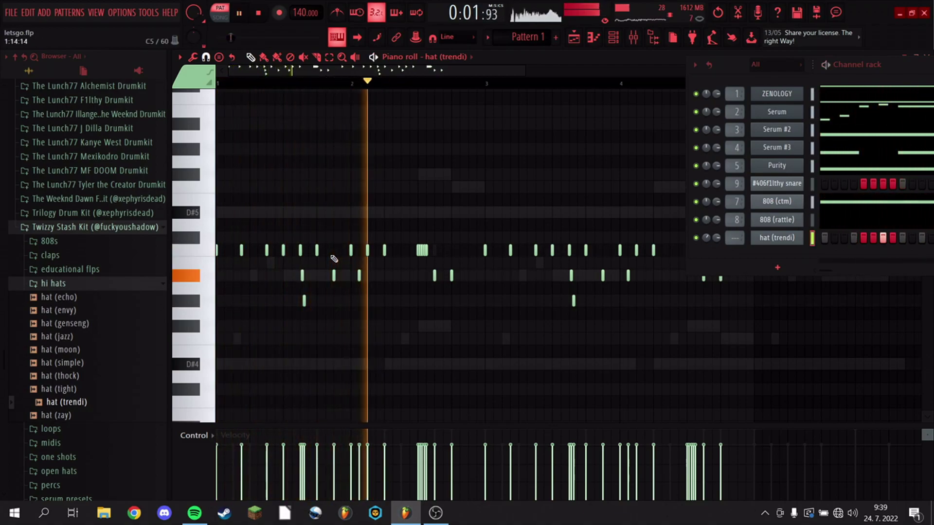
pyautogui.press('space')
pyautogui.press('space')
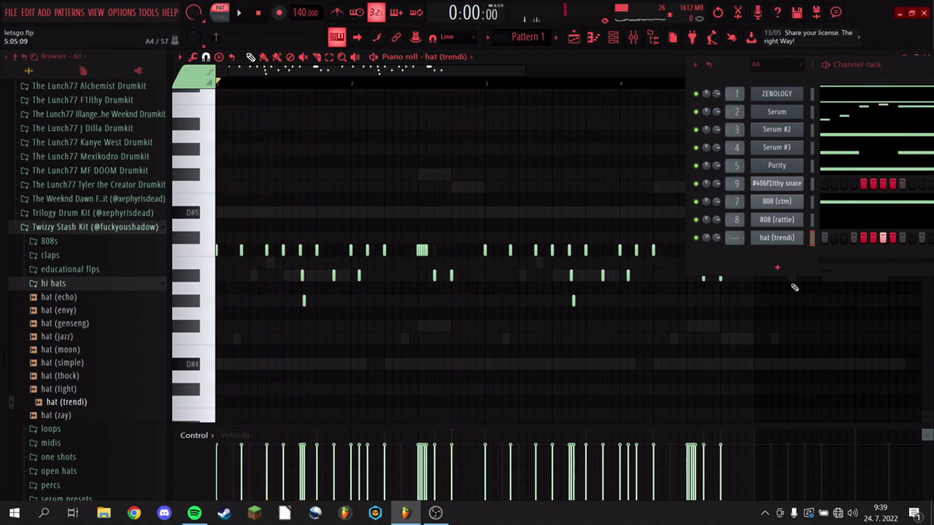
# Cut all hat (trendi) notes, refill the channel with a hit every 2 steps, and play the pattern.
pyautogui.rightClick(781, 242)
pyautogui.click(858, 239)
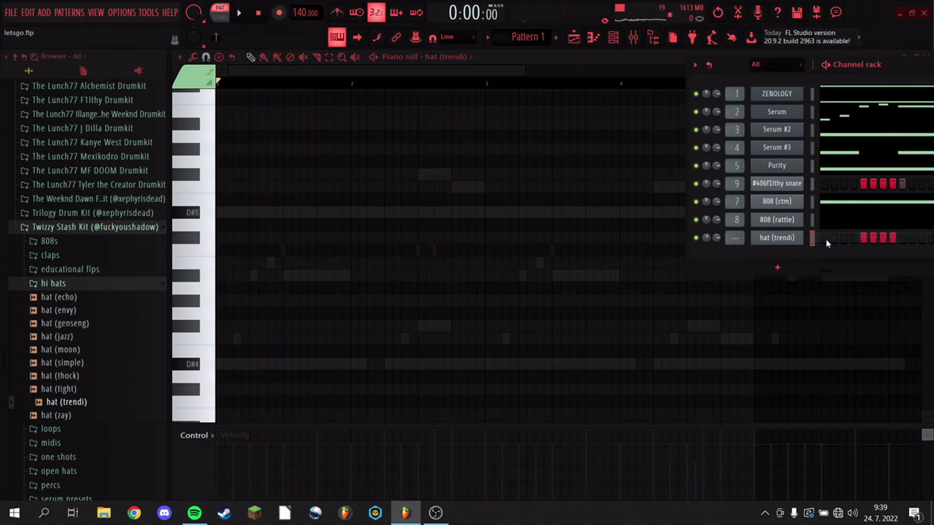
pyautogui.rightClick(838, 242)
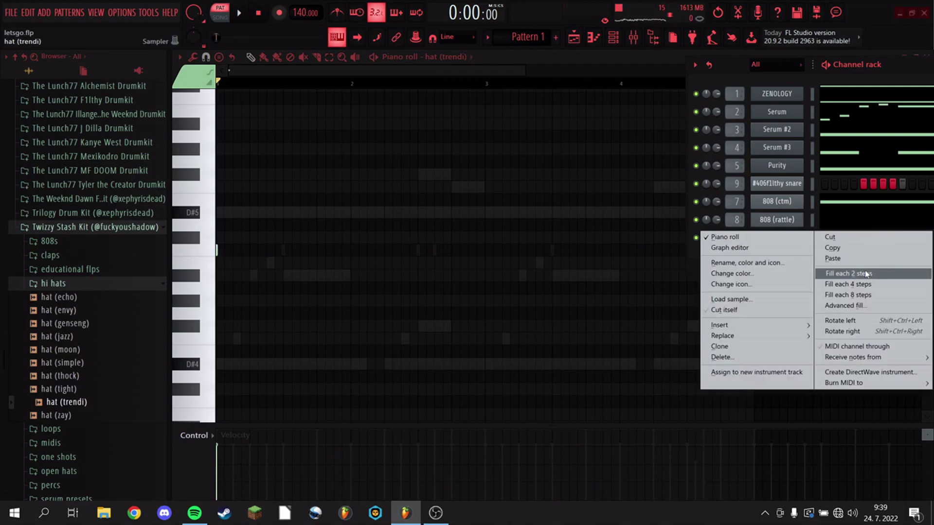
pyautogui.click(866, 274)
pyautogui.press('space')
# Add an extra hat (trendi) hit on step 4 of bar 1 and open the channel's piano roll during playback.
pyautogui.rightClick(797, 240)
pyautogui.click(800, 238)
pyautogui.press('space')
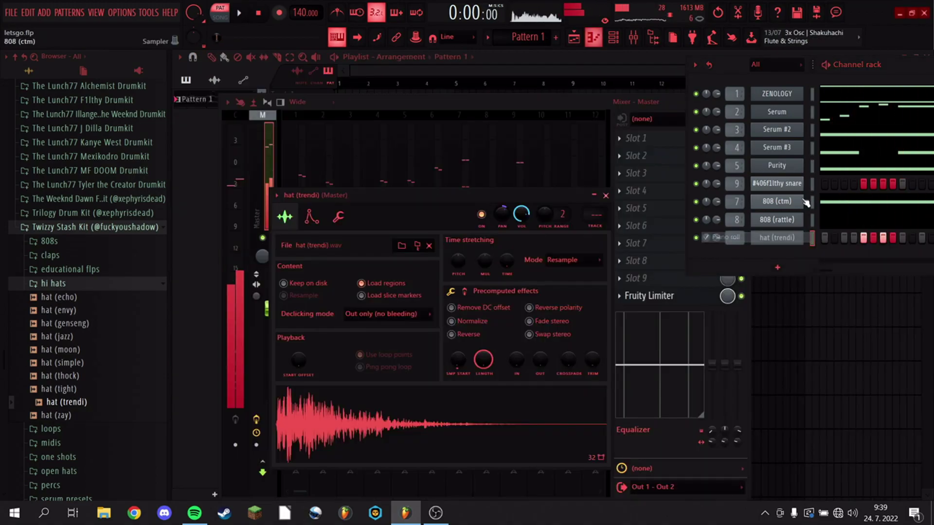
pyautogui.rightClick(765, 237)
pyautogui.click(746, 242)
pyautogui.press('space')
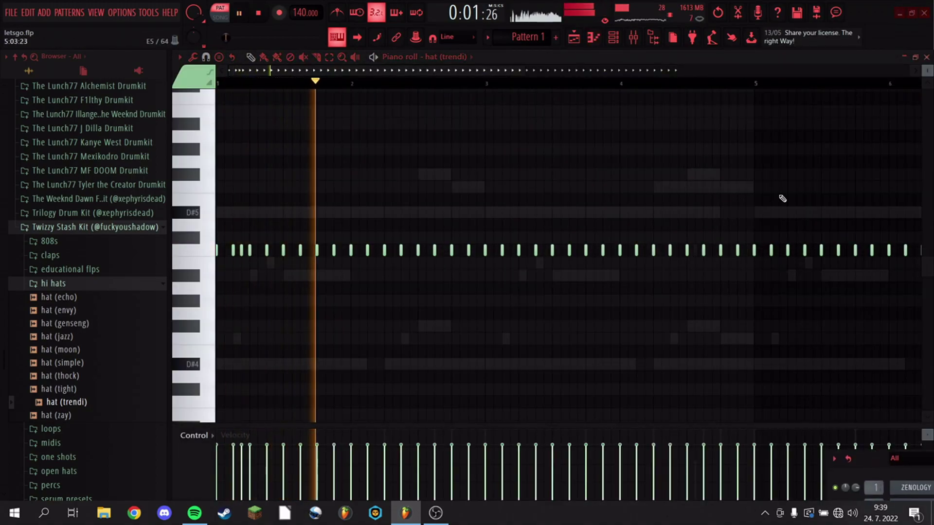
# Delete the hat (trendi) notes from bar 3 onward and replay the pattern.
pyautogui.scroll(-2, 718, 89)
pyautogui.scroll(-2, 788, 88)
pyautogui.press('space')
pyautogui.moveTo(839, 232); pyautogui.dragTo(359, 281)
pyautogui.press('Delete')
pyautogui.press('space')
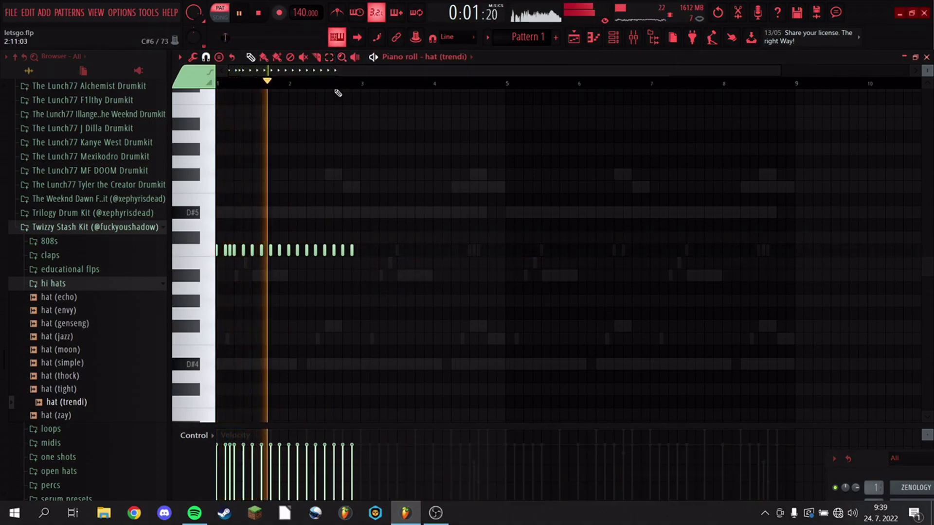
# Replace the bar 2 hat hits with C5 hits on steps 1, 4 and 7, and replay.
pyautogui.scroll(5, 339, 92)
pyautogui.scroll(3, 354, 81)
pyautogui.press('space')
pyautogui.moveTo(358, 71); pyautogui.dragTo(307, 71)
pyautogui.scroll(-4, 338, 177)
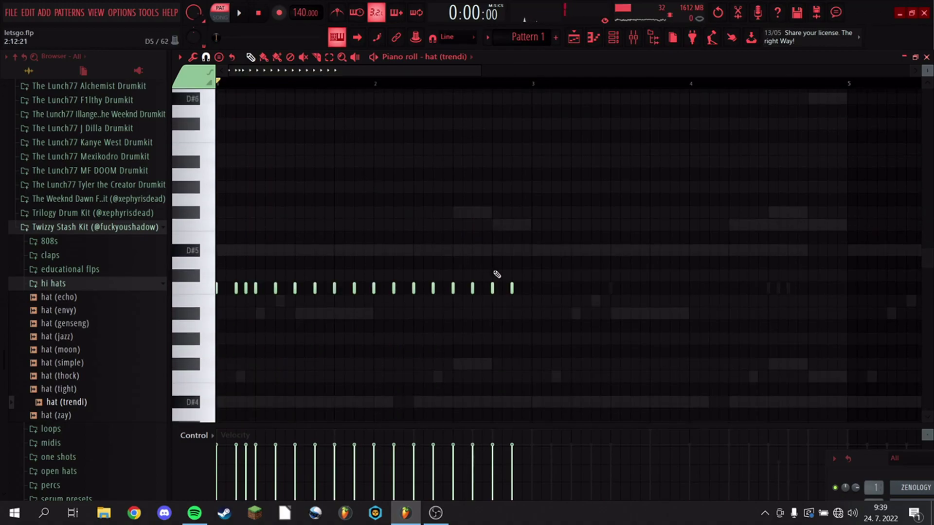
pyautogui.click(432, 290)
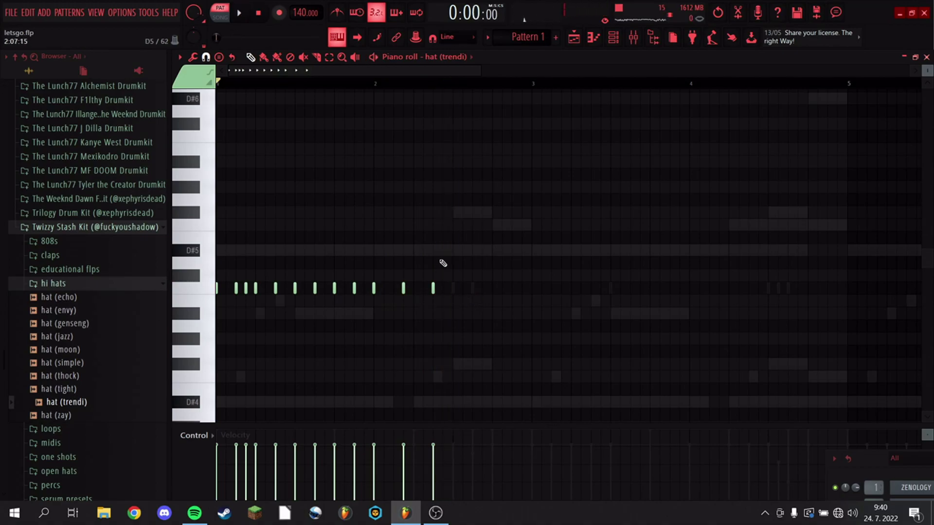
pyautogui.press('space')
# Delete the bar 2 hat hits and regroup bar 1's C5 hits on steps 1–3, 5–7, 9–11 and 13–15.
pyautogui.rightClick(433, 288)
pyautogui.rightClick(403, 288)
pyautogui.rightClick(373, 288)
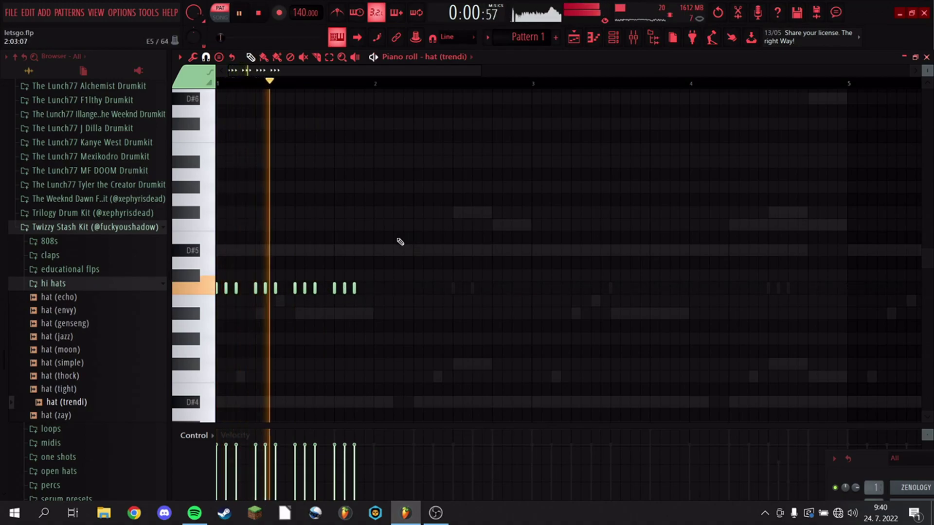
# Stop playback and clear all remaining hat (trendi) notes.
pyautogui.press('space')
pyautogui.scroll(2, 406, 72)
pyautogui.moveTo(406, 72); pyautogui.dragTo(387, 72)
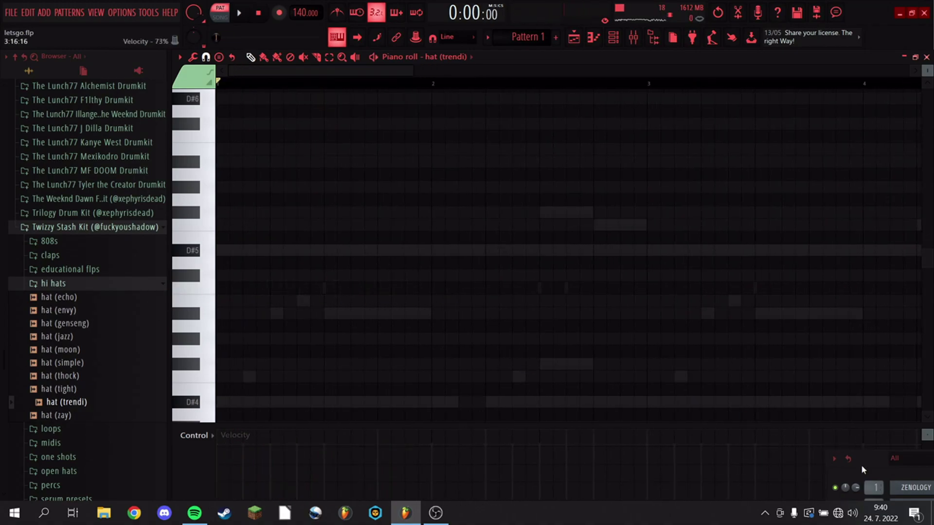
# Replace the hat (trendi) sample with fs - hit 1 hi hat from the !skiekit vol.3 hi hats folder.
pyautogui.moveTo(862, 470); pyautogui.dragTo(444, 257)
pyautogui.scroll(7, 159, 196)
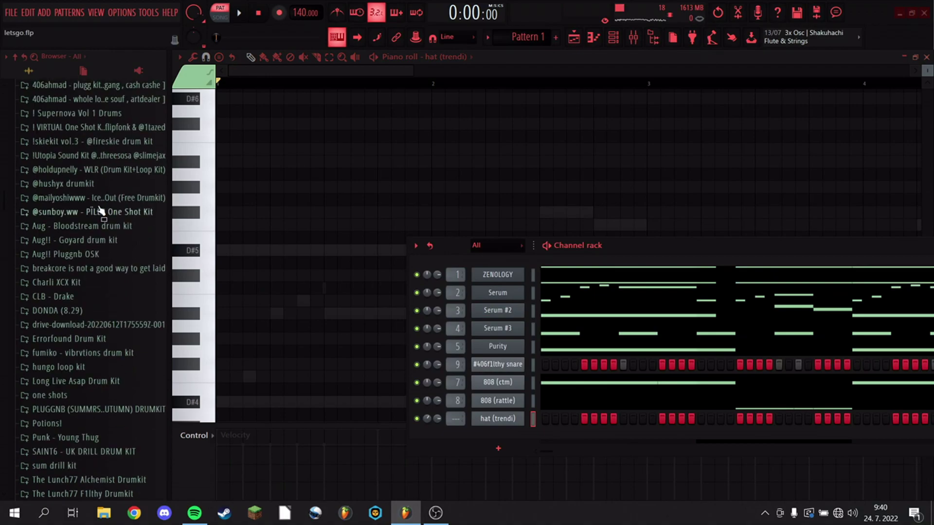
pyautogui.click(77, 142)
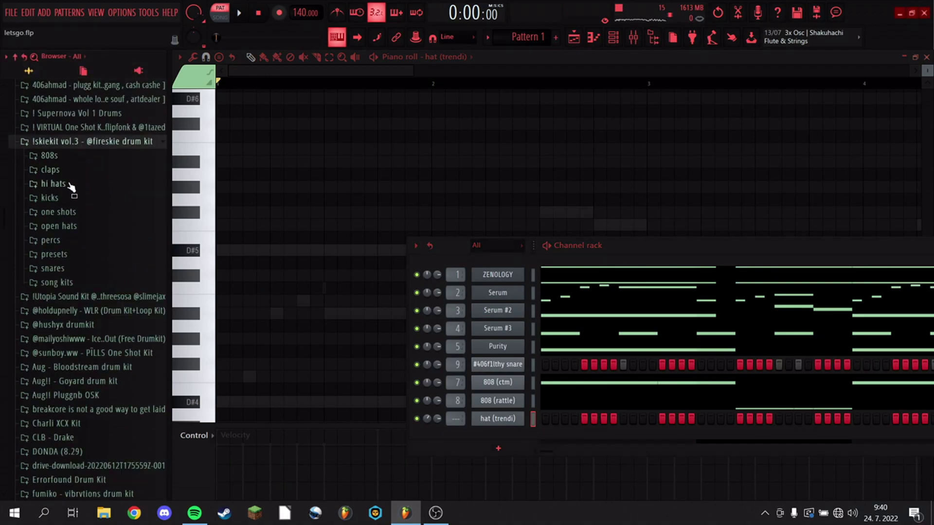
pyautogui.click(54, 184)
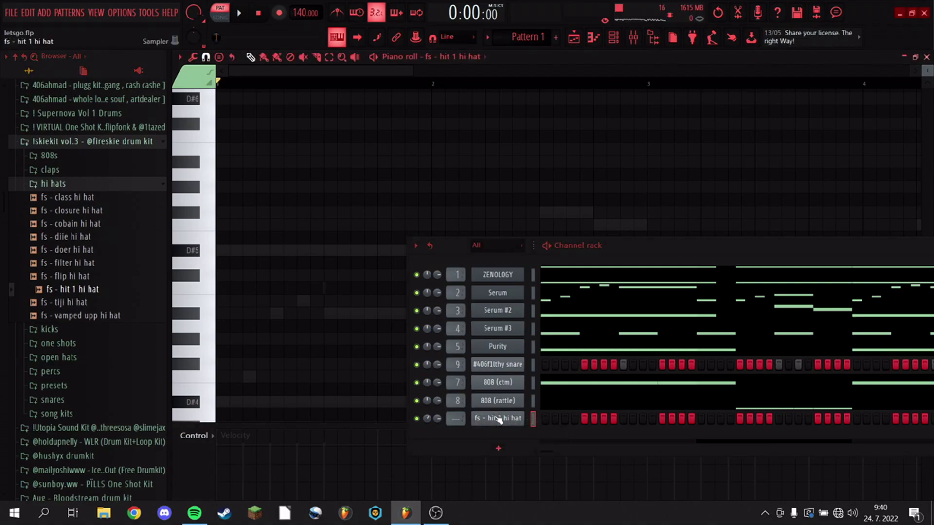
# Open the fs - hit 1 hi hat channel settings and set the time stretching mode to Resample.
pyautogui.click(498, 420)
pyautogui.moveTo(457, 255); pyautogui.dragTo(707, 141)
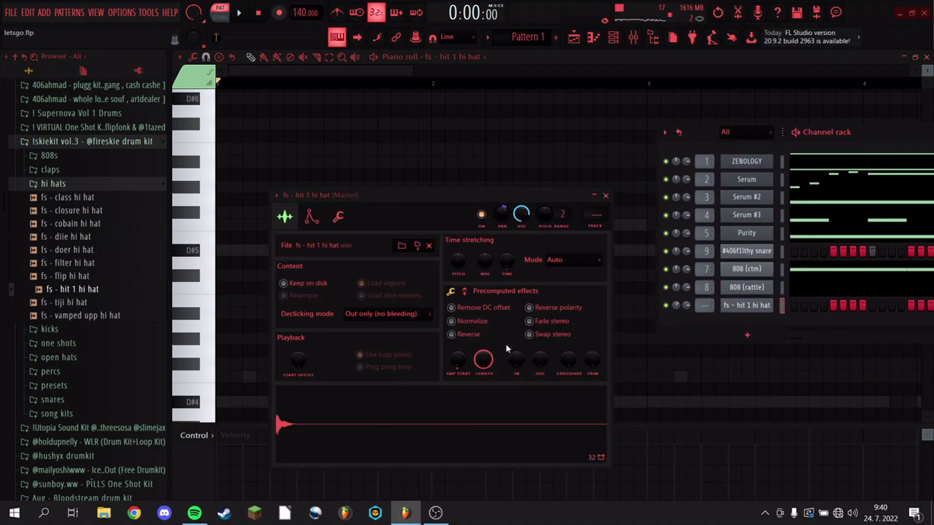
pyautogui.click(571, 260)
pyautogui.click(565, 281)
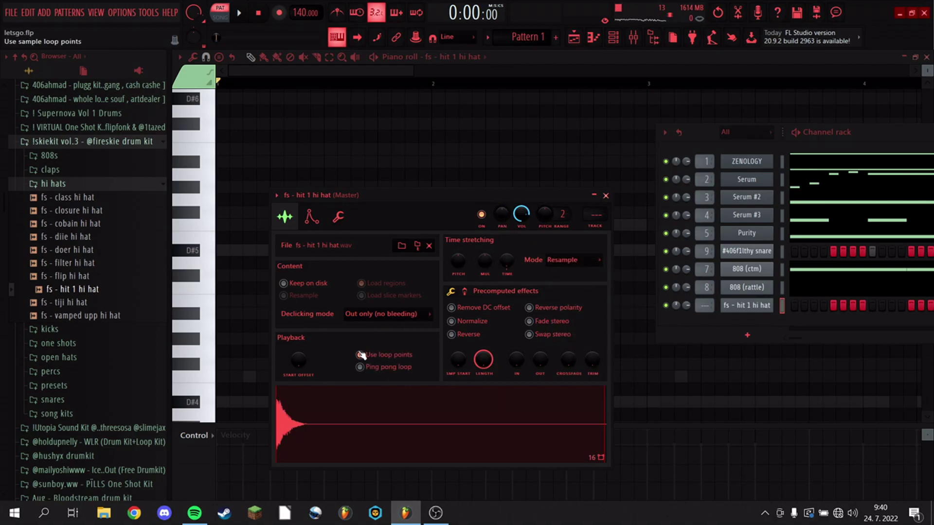
# Fill the fs - hit 1 hi hat channel with a hit every 2 steps and play the pattern.
pyautogui.rightClick(769, 306)
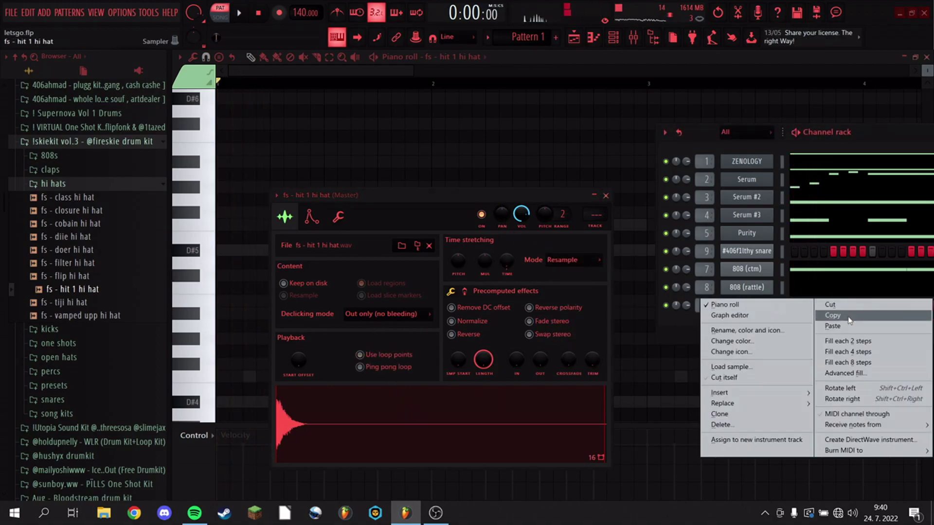
pyautogui.click(847, 342)
pyautogui.press('space')
# Add an extra fs - hit 1 hi hat hit on step 4 of bar 1 and open the channel's piano roll.
pyautogui.rightClick(771, 308)
pyautogui.click(787, 306)
pyautogui.press('space')
pyautogui.rightClick(754, 307)
pyautogui.click(756, 306)
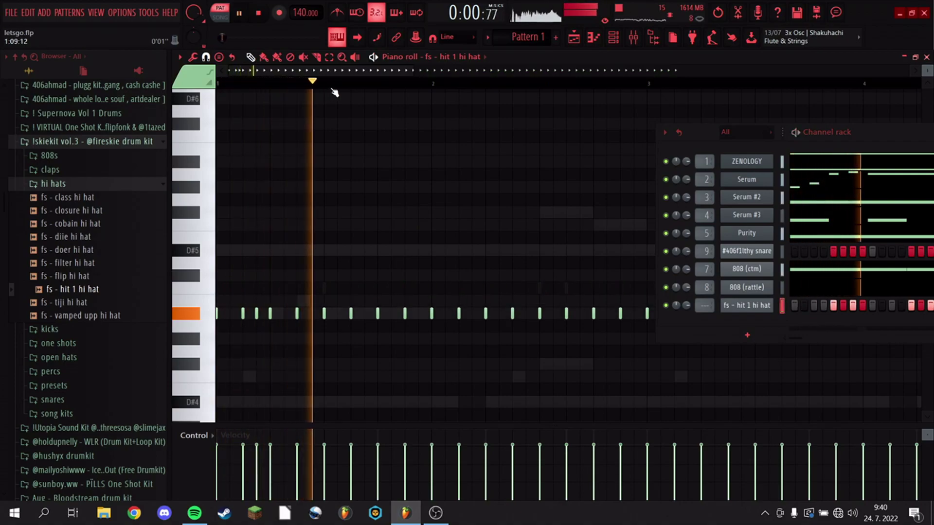
# Transpose all fs - hit 1 hi hat notes down to E4 during playback.
pyautogui.press('Down')
pyautogui.press('Down')
pyautogui.press('Down')
pyautogui.press('Down')
pyautogui.hotkey('shift', 'Down')
pyautogui.hotkey('shift', 'Down')
pyautogui.press('space')
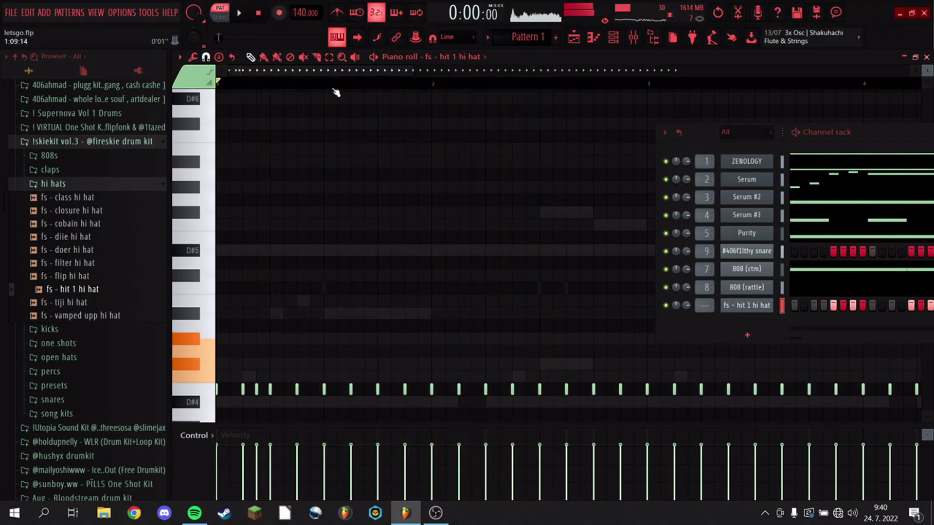
# Play the lowered hats, check the channel settings, and transpose all the notes back up to C5.
pyautogui.press('space')
pyautogui.click(763, 312)
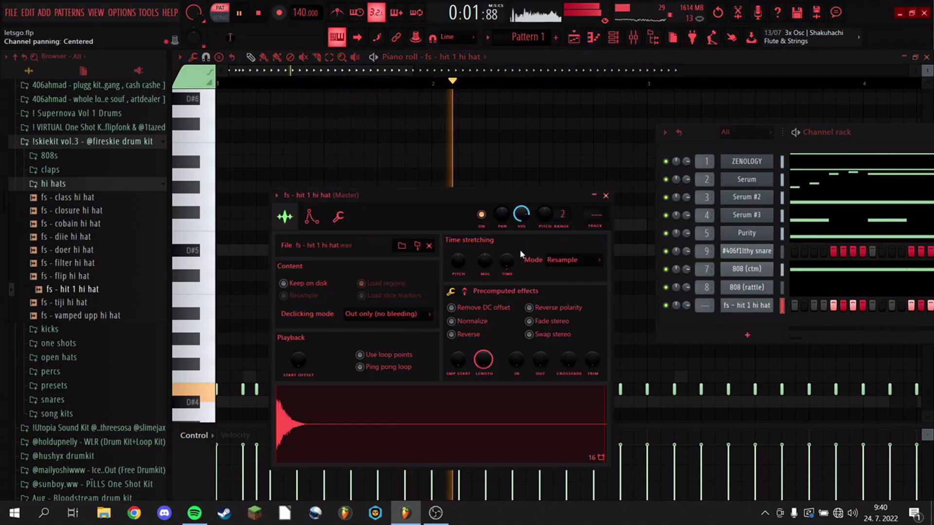
pyautogui.click(605, 195)
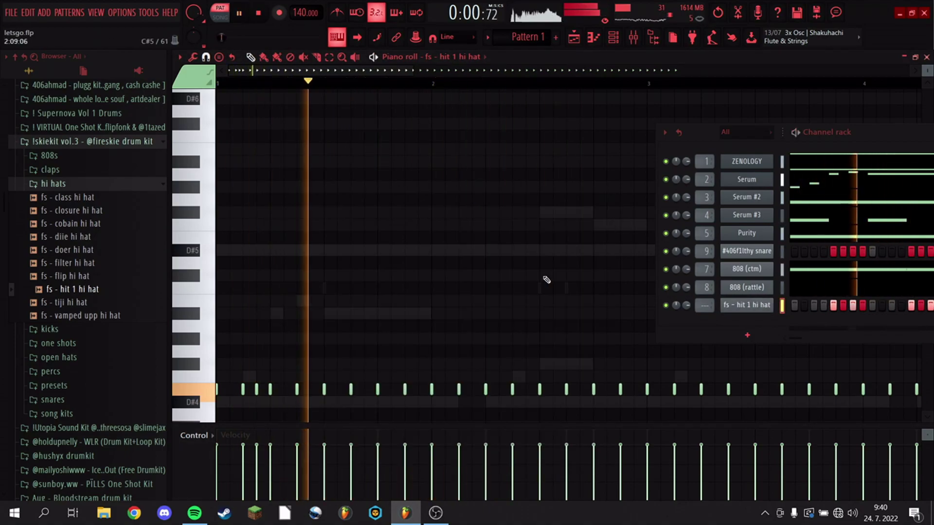
pyautogui.press('Up')
pyautogui.press('Up')
pyautogui.press('Up')
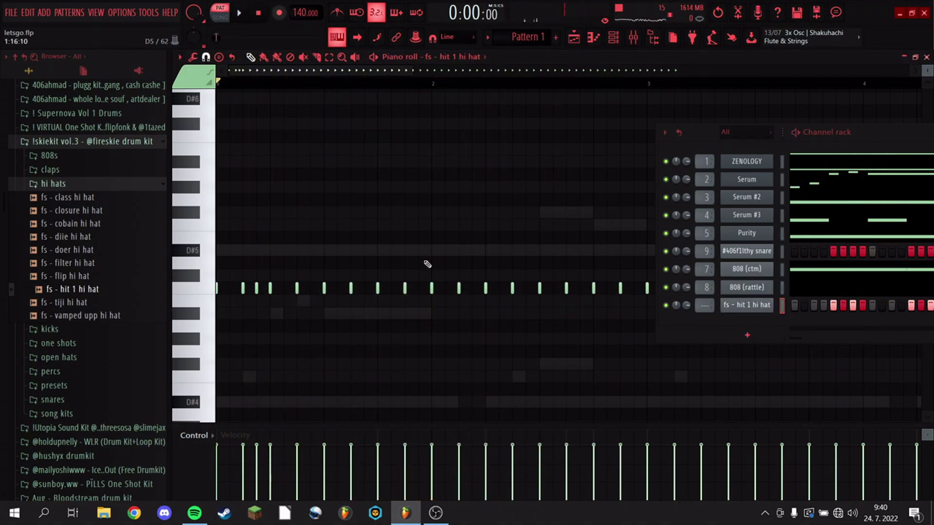
# Lower the extra hi hat hit on step 4 of bar 1 to A#4 and play the pattern.
pyautogui.press('space')
pyautogui.press('space')
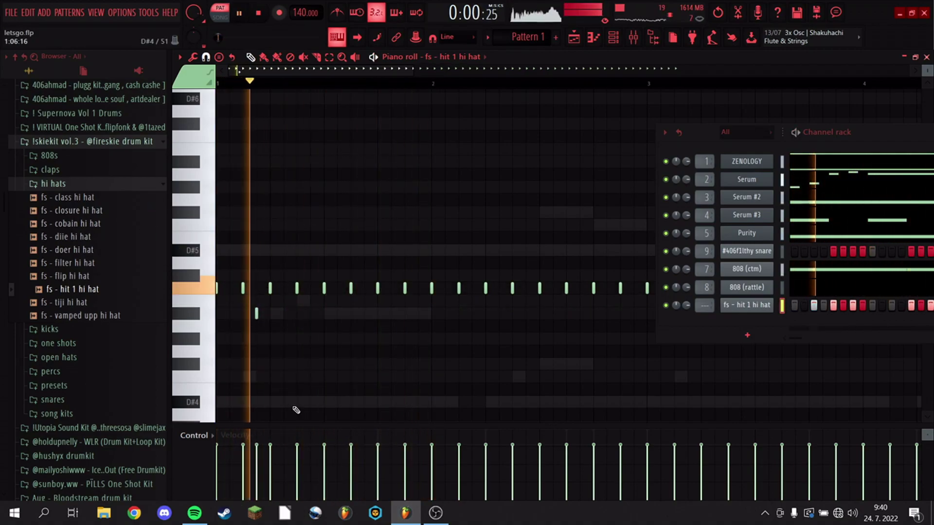
pyautogui.scroll(3, 316, 85)
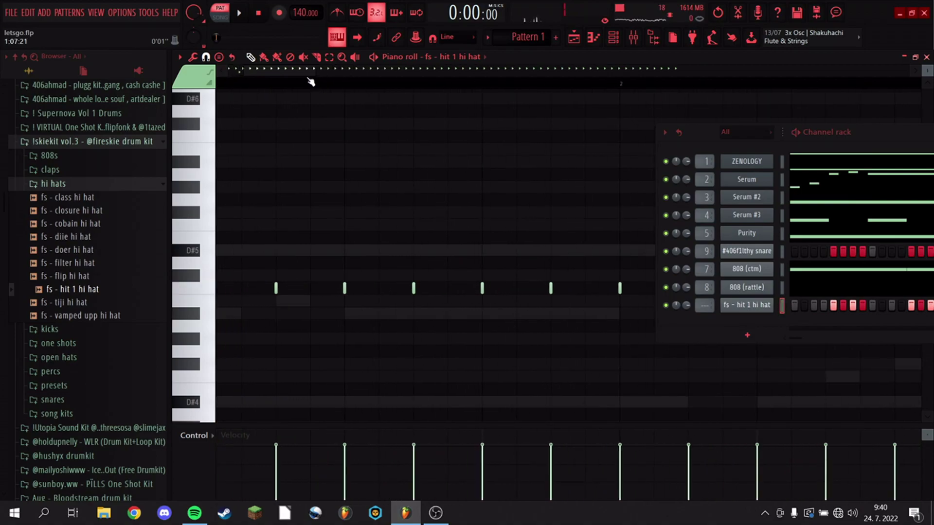
# Replace the A#4 hi hat hit on step 4 of bar 1 with a C5 hit on step 2.
pyautogui.moveTo(253, 89); pyautogui.dragTo(1, 172)
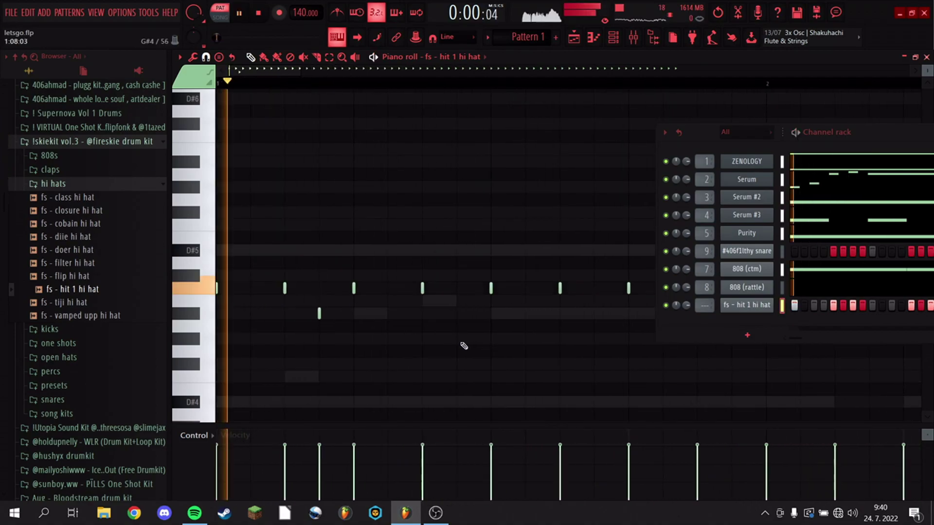
pyautogui.press('space')
pyautogui.click(318, 314)
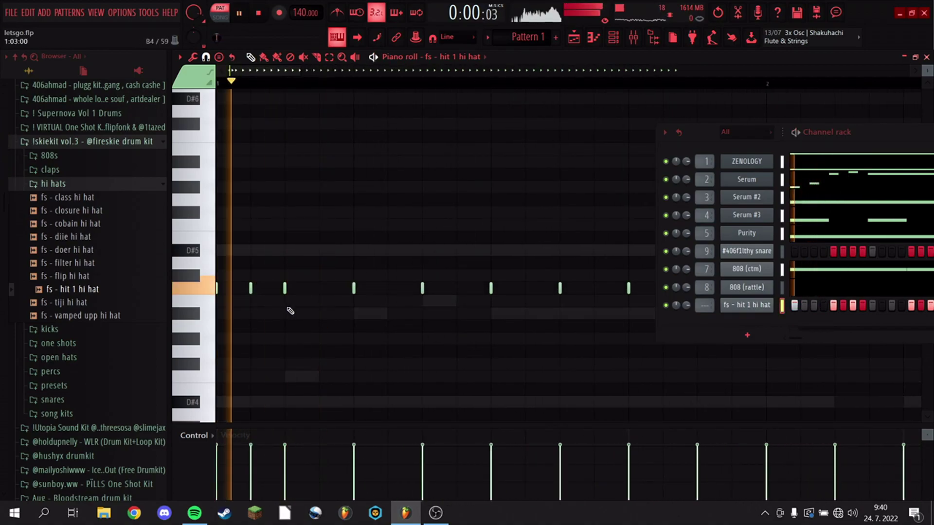
pyautogui.press('space')
# Set snapping to 1/4 step, add A#4 and G#4 hits right after step 7 of bar 1, and a C5 hit on step 10.
pyautogui.click(207, 57)
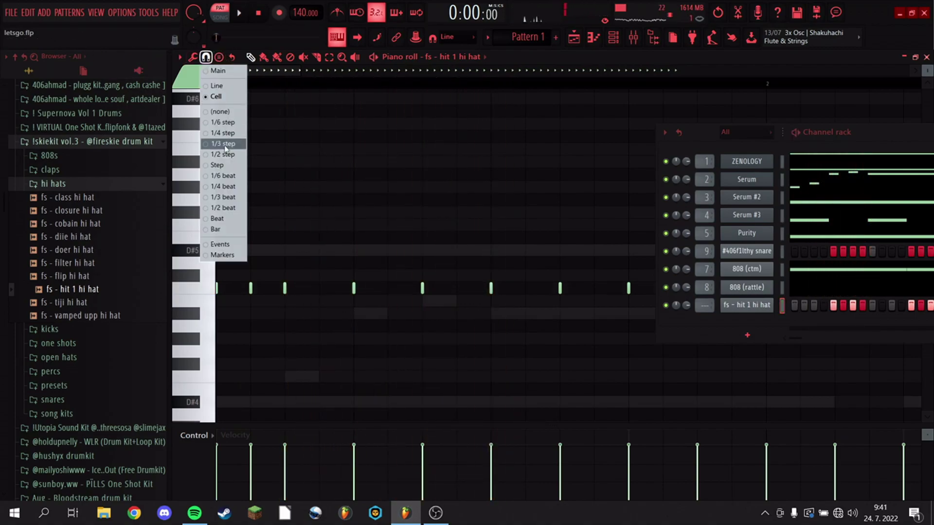
pyautogui.click(223, 136)
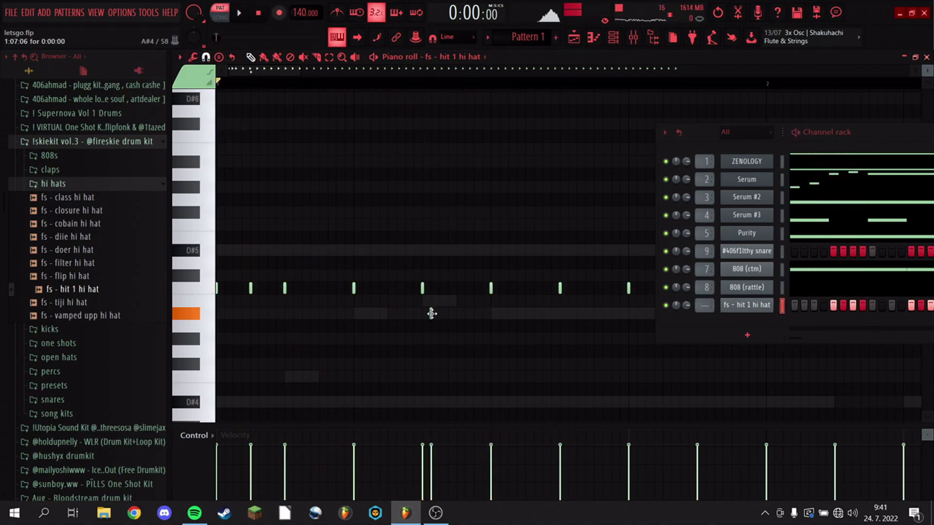
pyautogui.click(439, 340)
pyautogui.press('space')
pyautogui.scroll(-2, 445, 83)
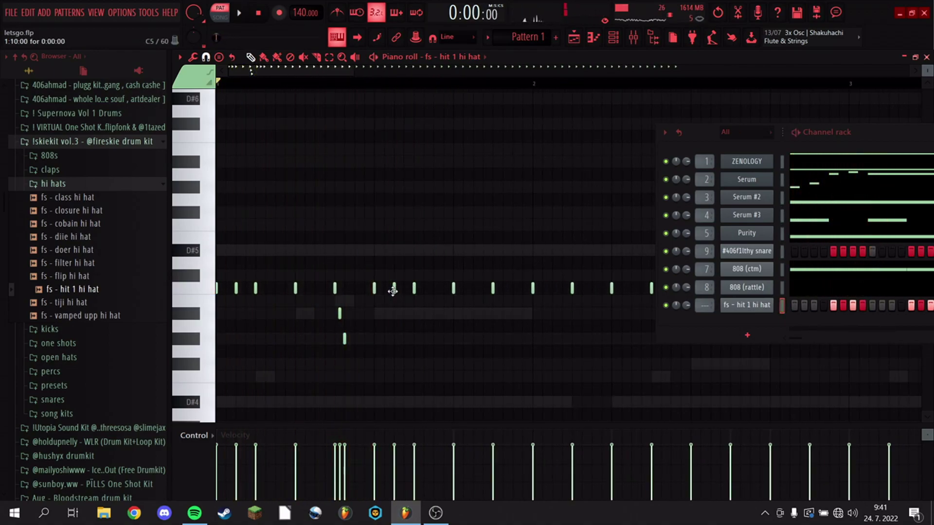
pyautogui.press('space')
pyautogui.press('space')
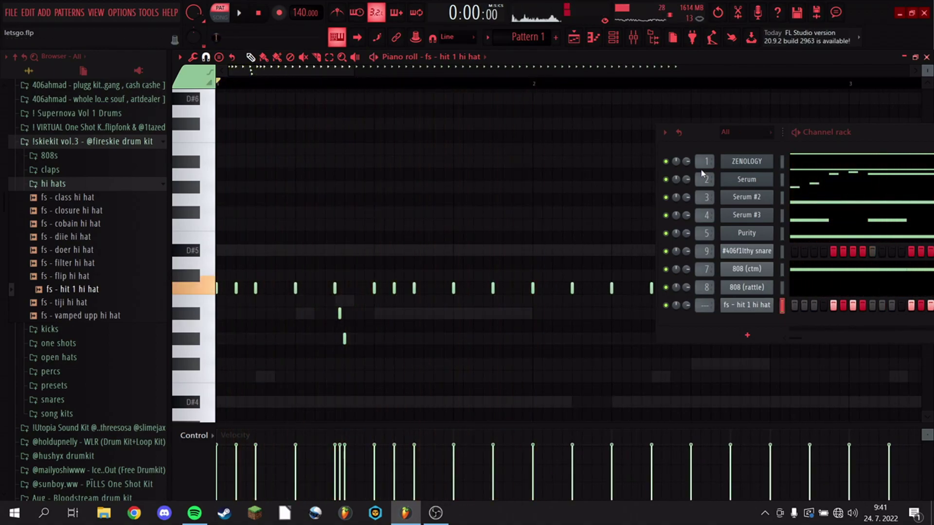
# Play the hats, delete the C5 hit on step 2 of bar 1 and place one on step 4 instead.
pyautogui.moveTo(702, 127); pyautogui.dragTo(740, 278)
pyautogui.press('space')
pyautogui.press('space')
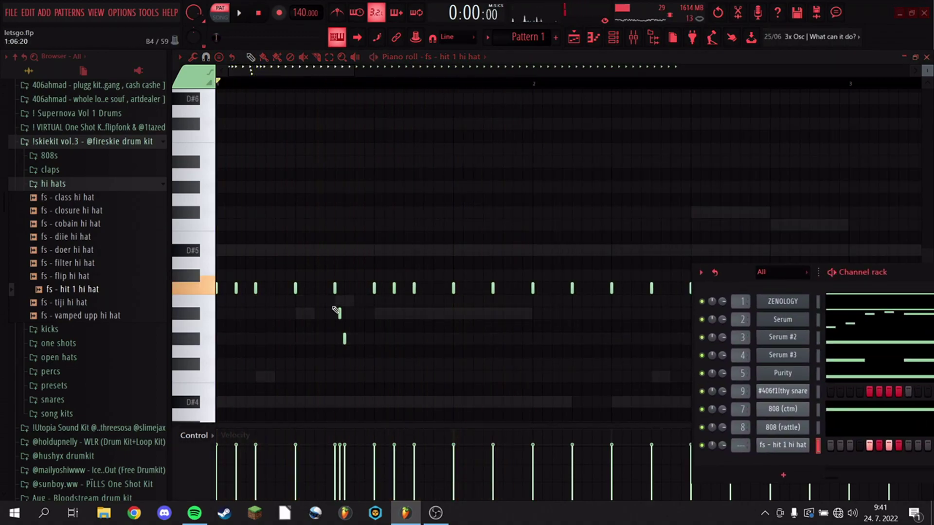
pyautogui.rightClick(239, 293)
pyautogui.press('space')
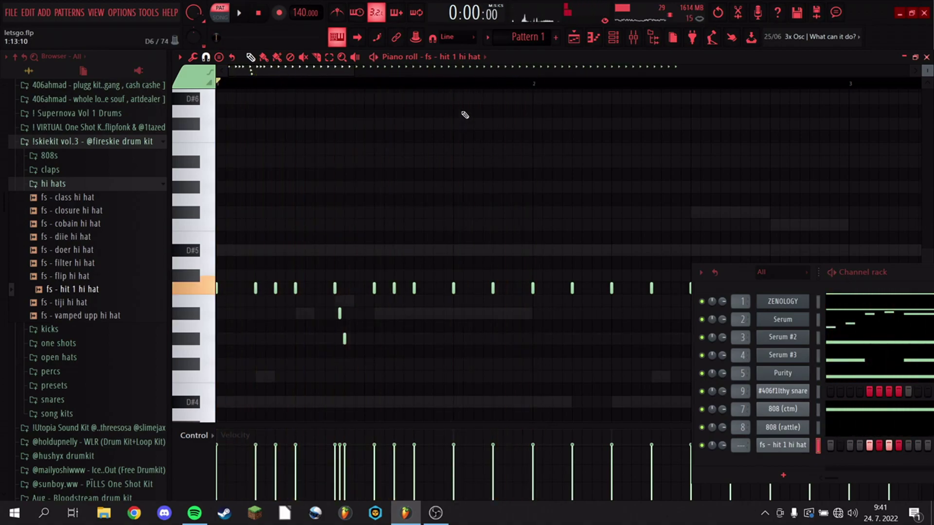
# Add a C5 hi hat roll in quarter-step hits from step 3 to step 4 of bar 2.
pyautogui.scroll(-3, 453, 81)
pyautogui.press('space')
pyautogui.scroll(6, 453, 82)
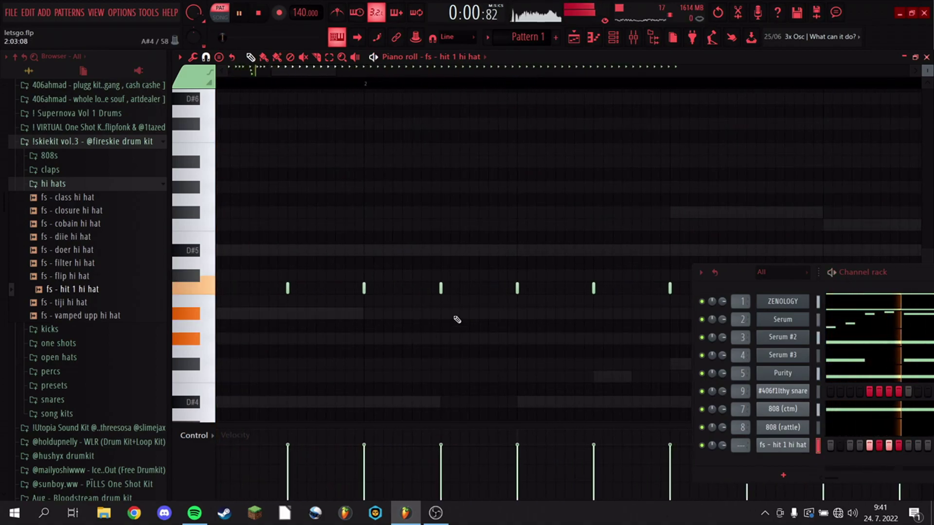
pyautogui.click(450, 289)
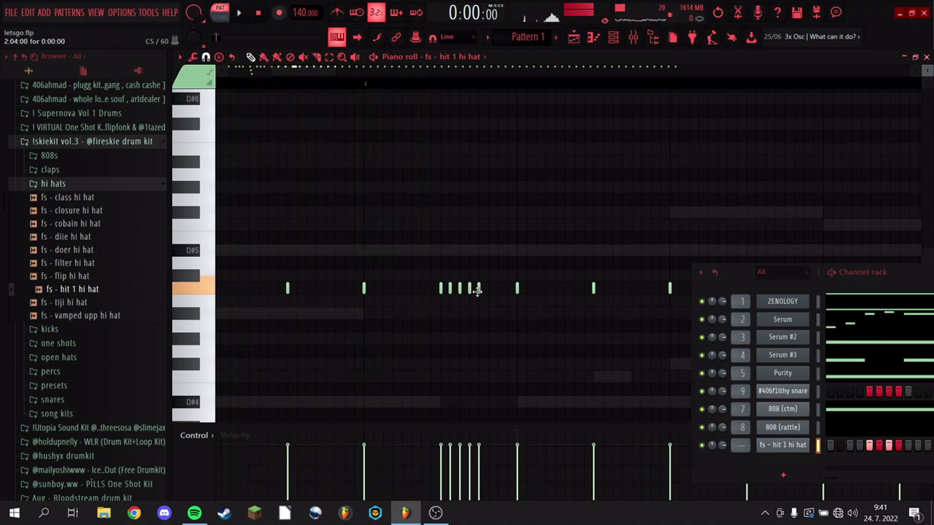
pyautogui.scroll(-5, 474, 98)
pyautogui.scroll(-4, 473, 85)
pyautogui.scroll(3, 446, 292)
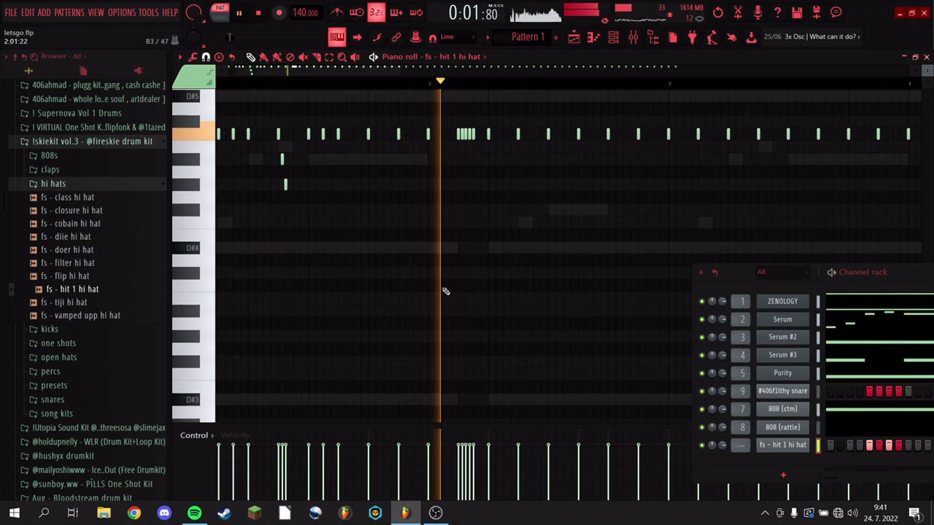
# Delete the C5 hit on step 7 of bar 2 and all hi hat notes from bar 3 onwards.
pyautogui.scroll(-3, 492, 88)
pyautogui.rightClick(368, 213)
pyautogui.press('space')
pyautogui.moveTo(733, 281); pyautogui.dragTo(784, 516)
pyautogui.scroll(-2, 592, 69)
pyautogui.moveTo(864, 156); pyautogui.dragTo(364, 257)
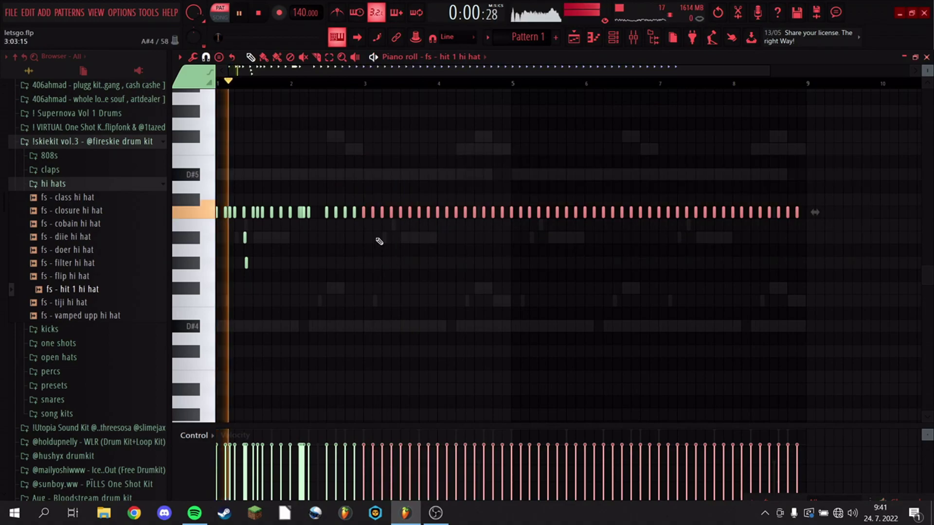
pyautogui.press('Delete')
# Transpose the last two hi hat hits of bar 2 down, the first to B4 and the second to A#4.
pyautogui.moveTo(407, 195); pyautogui.dragTo(347, 216)
pyautogui.press('Down')
pyautogui.press('Down')
pyautogui.press('space')
pyautogui.hotkey('ctrl', 'd')
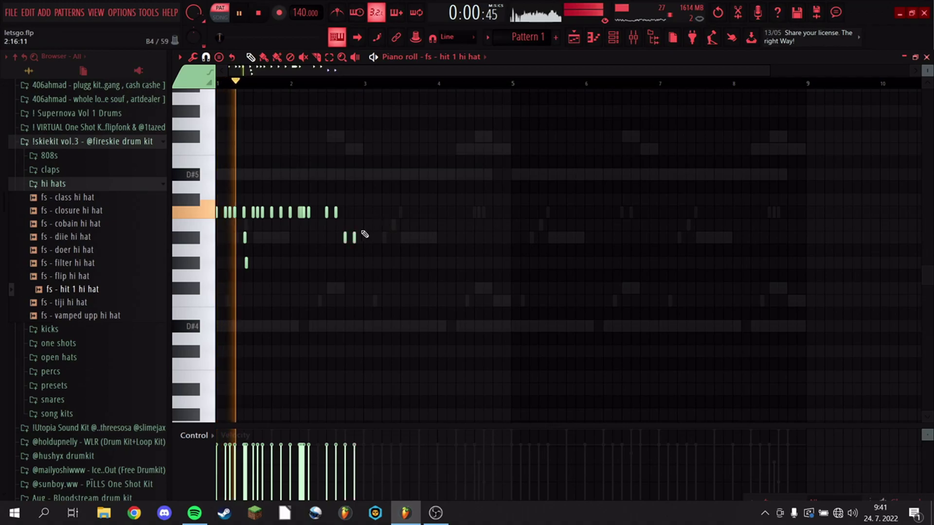
pyautogui.moveTo(345, 238); pyautogui.dragTo(345, 224)
# Duplicate the two-bar hi hat pattern into bars 3 and 4 and end bar 4 with a descending B4, A#4, G#4 run.
pyautogui.moveTo(403, 269)
pyautogui.mouseDown()
pyautogui.moveTo(216, 205)
pyautogui.moveTo(391, 206)
pyautogui.mouseUp()
pyautogui.hotkey('ctrl', 'd')
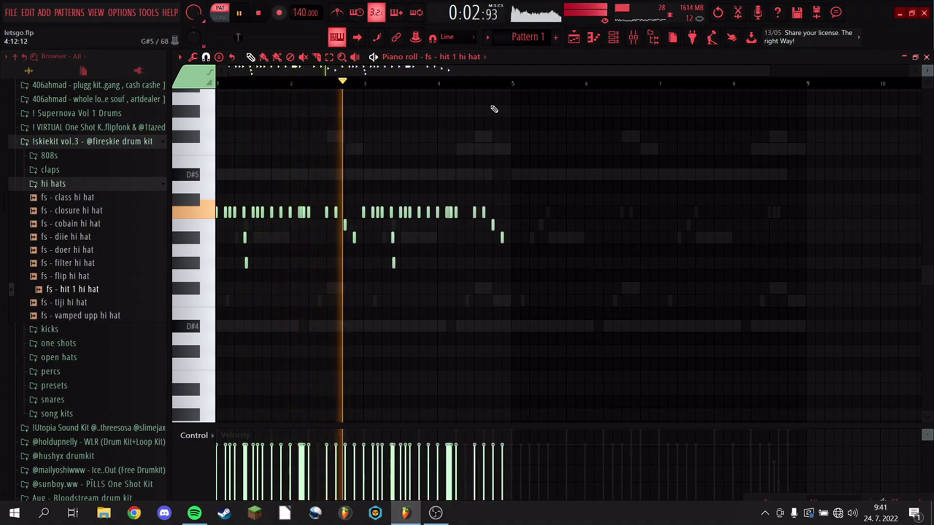
pyautogui.scroll(4, 508, 225)
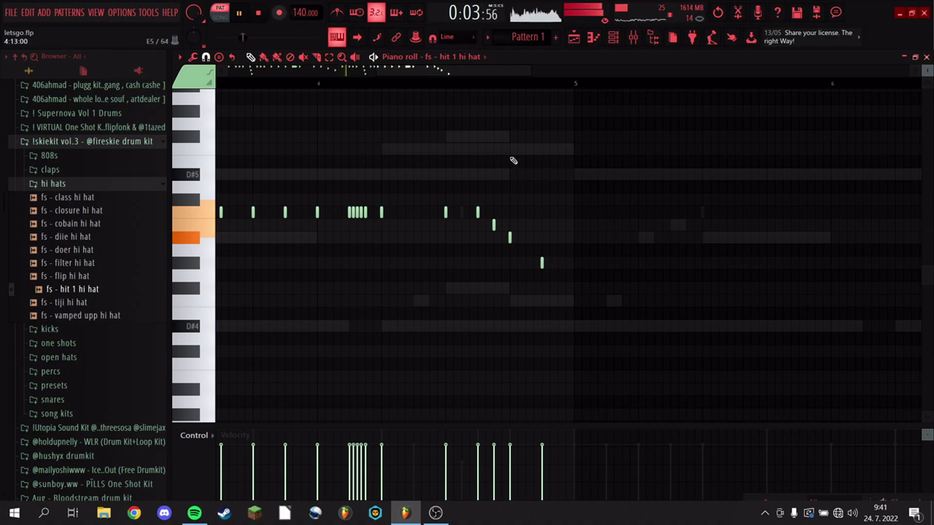
# Rework the end of bar 2 into the descending run B4 on step 12, A#4 on step 13 and G#4 on step 15.
pyautogui.moveTo(502, 68); pyautogui.dragTo(417, 88)
pyautogui.press('space')
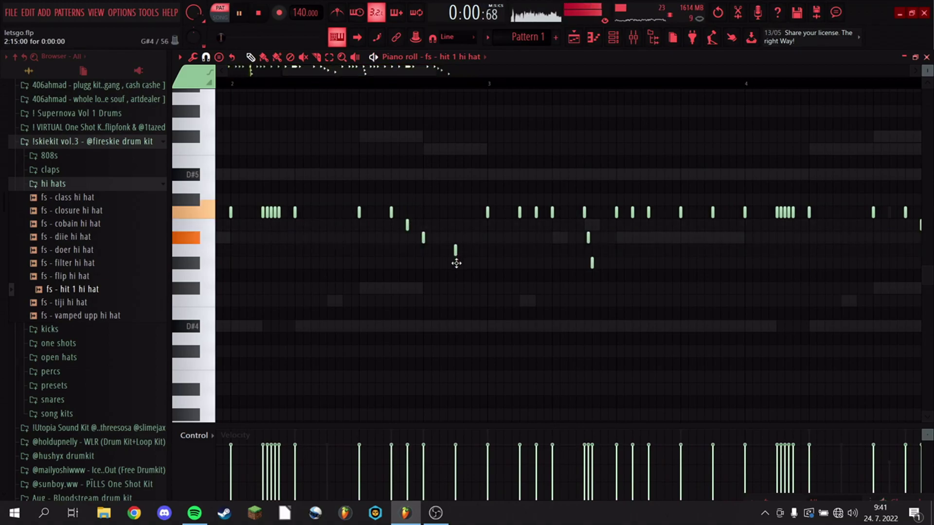
pyautogui.scroll(-3, 484, 91)
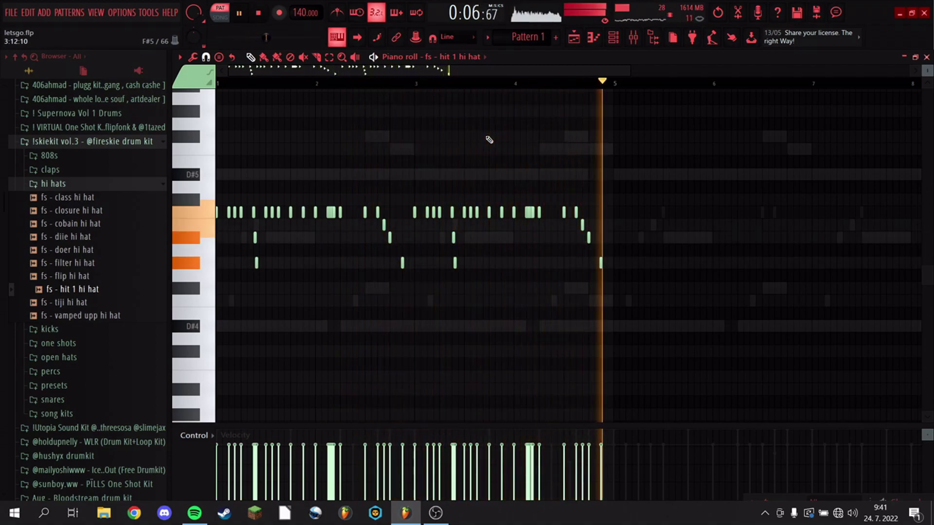
pyautogui.press('space')
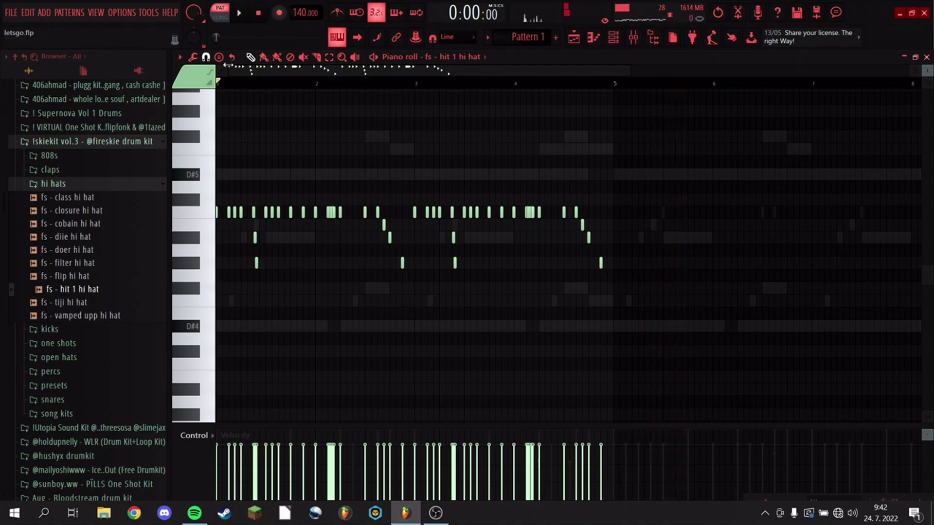
# Set snapping to Line and duplicate the four-bar hi hat pattern at C5 starting from bar 5.
pyautogui.click(205, 57)
pyautogui.click(217, 87)
pyautogui.press('space')
pyautogui.moveTo(680, 371); pyautogui.dragTo(160, 185)
pyautogui.hotkey('ctrl', 'b')
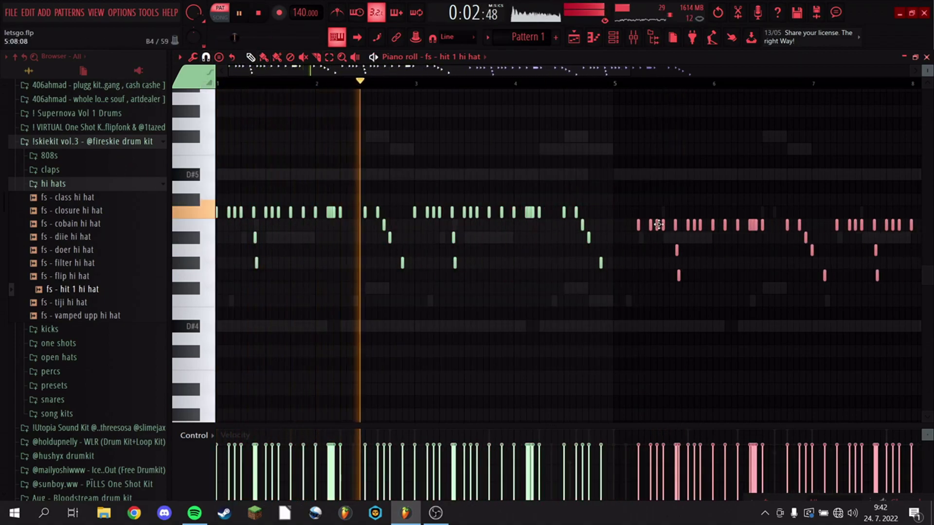
pyautogui.keyDown('ctrl'); pyautogui.click(653, 191); pyautogui.keyUp('ctrl')
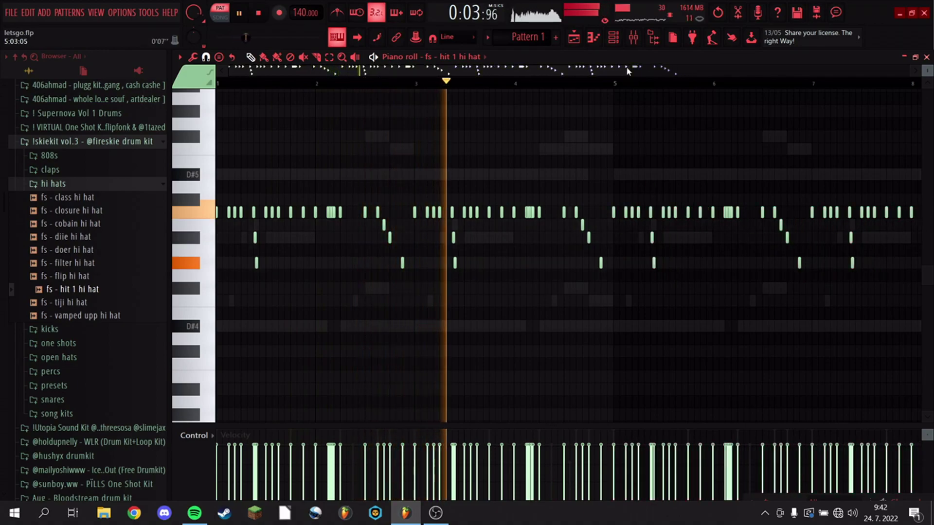
# Browse the !Utopia Sound Kit HAT folder and replace the fs - hit 1 hi hat sample with HAT - s0what.
pyautogui.click(614, 42)
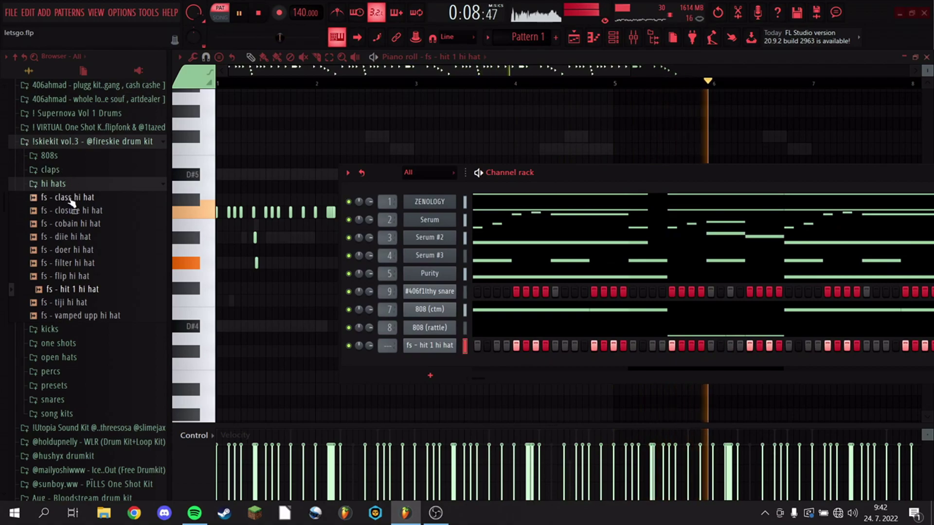
pyautogui.scroll(4, 73, 223)
pyautogui.press('space')
pyautogui.click(84, 299)
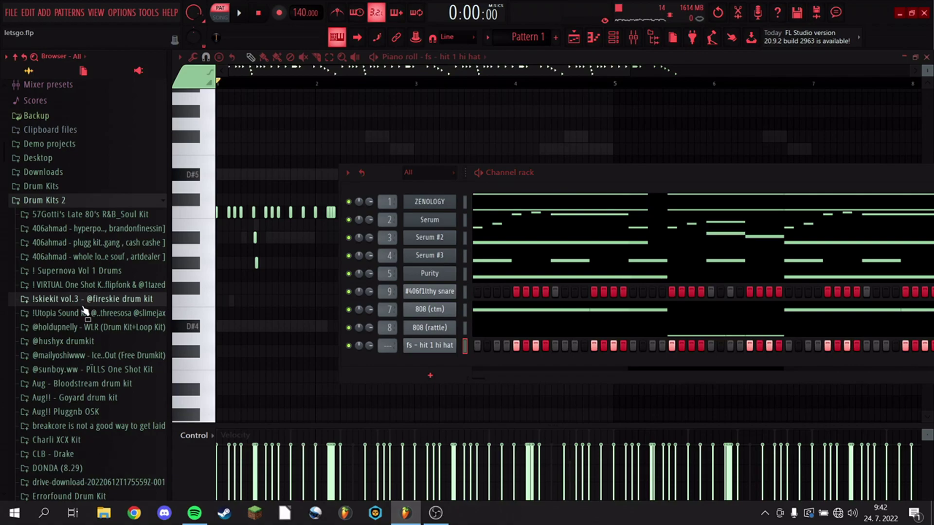
pyautogui.click(85, 312)
pyautogui.click(71, 101)
pyautogui.click(83, 156)
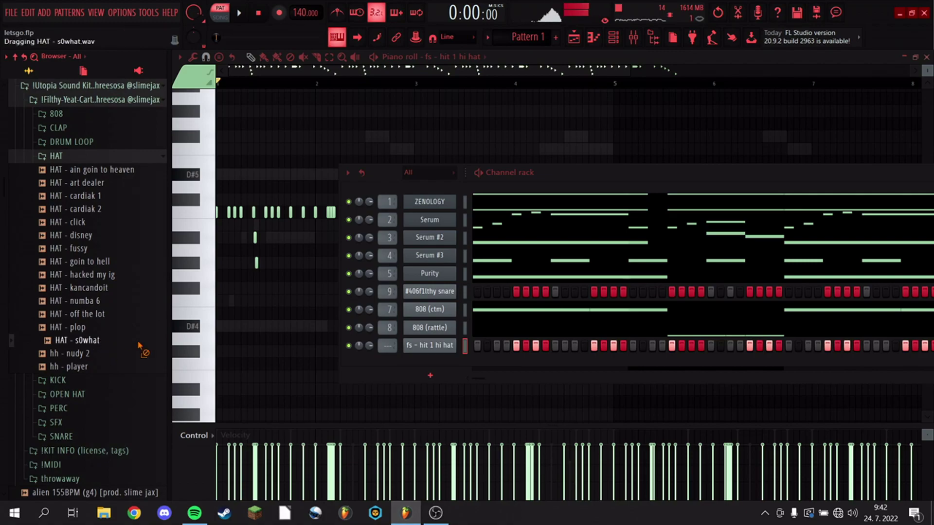
pyautogui.moveTo(450, 345); pyautogui.dragTo(445, 351)
# Play the pattern with the new hat and open the HAT - s0what channel settings and piano roll.
pyautogui.moveTo(574, 180); pyautogui.dragTo(920, 39)
pyautogui.click(583, 263)
pyautogui.click(560, 297)
pyautogui.press('space')
pyautogui.rightClick(788, 209)
pyautogui.click(777, 208)
pyautogui.rightClick(778, 213)
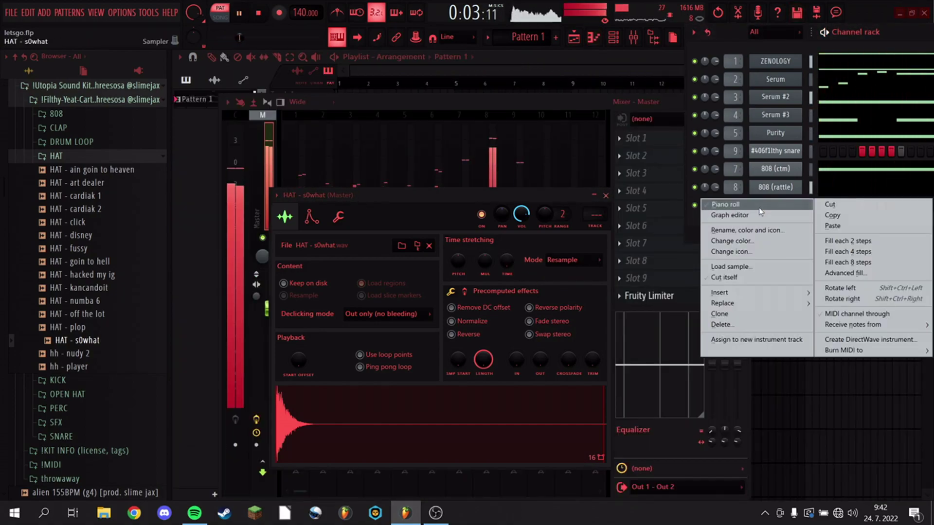
pyautogui.click(776, 207)
# Route the HAT - s0what channel to mixer insert 10 and lower that insert's volume to about 90%.
pyautogui.moveTo(733, 205); pyautogui.dragTo(731, 162)
pyautogui.click(634, 39)
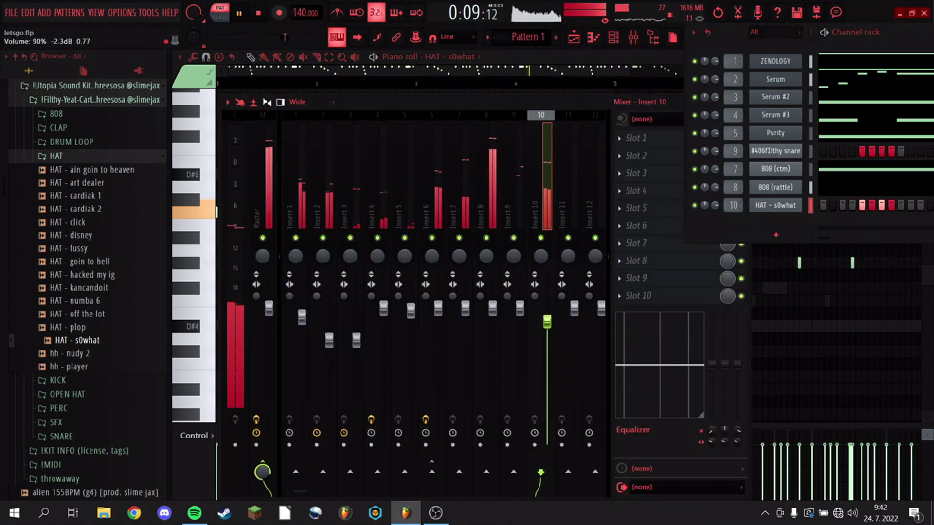
pyautogui.moveTo(547, 323); pyautogui.dragTo(547, 319)
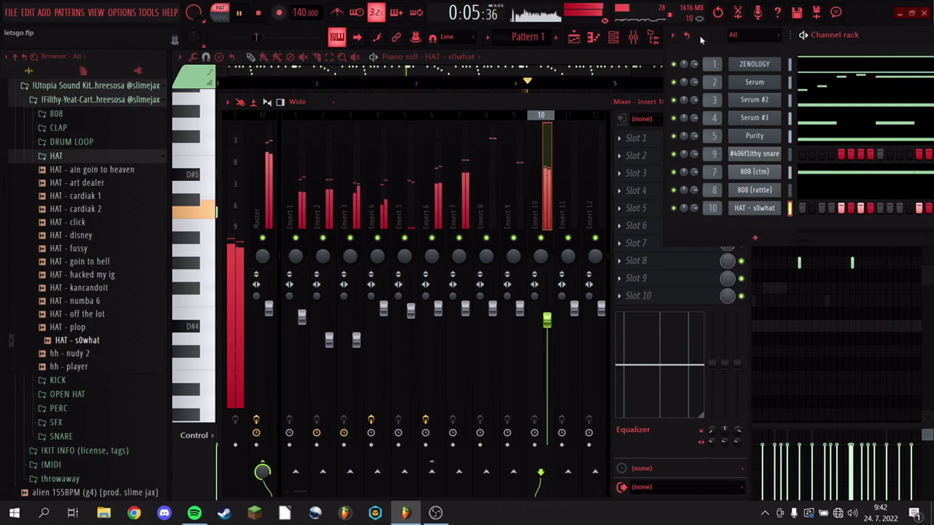
# Open the kit's SFX folder and preview the SFX - explosion best sample.
pyautogui.moveTo(727, 26); pyautogui.dragTo(399, 93)
pyautogui.click(68, 423)
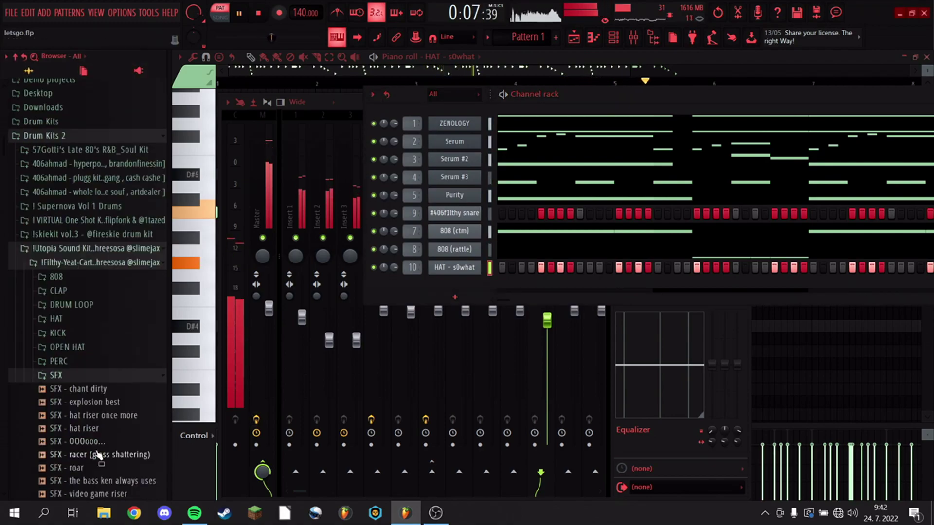
pyautogui.moveTo(96, 432); pyautogui.dragTo(108, 419)
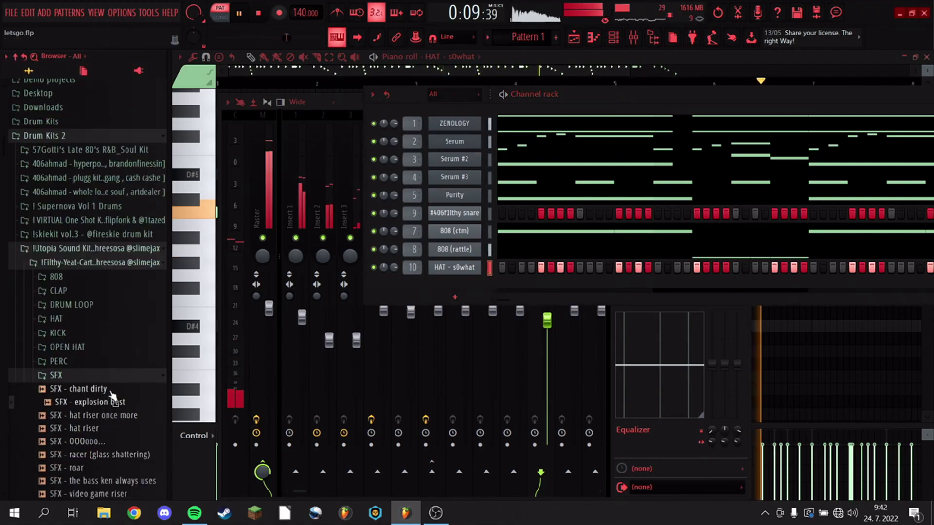
# Preview samples in the PERC folder and add PERC - double 2 as a new channel.
pyautogui.click(108, 361)
pyautogui.click(108, 380)
pyautogui.moveTo(108, 380); pyautogui.dragTo(467, 298)
pyautogui.press('space')
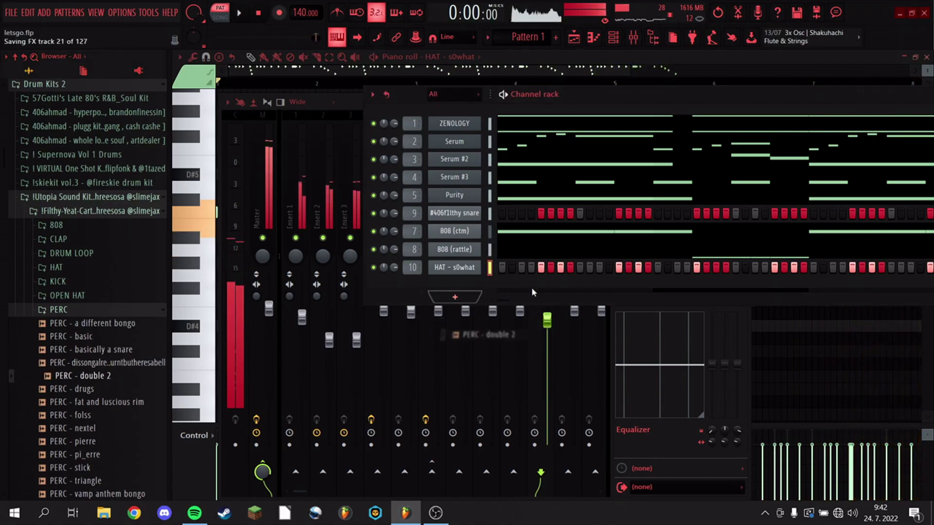
pyautogui.press('space')
pyautogui.press('space')
pyautogui.moveTo(95, 380); pyautogui.dragTo(450, 287)
# Place PERC - double 2 hits on steps 3 and 4 of bar 1 and route the channel to mixer insert 11.
pyautogui.rightClick(488, 280)
pyautogui.click(497, 286)
pyautogui.moveTo(414, 285); pyautogui.dragTo(414, 258)
pyautogui.press('space')
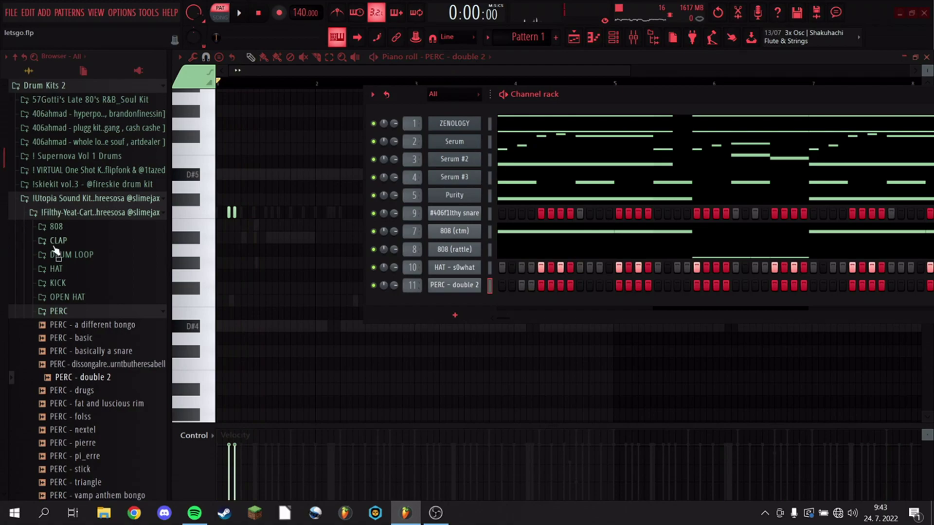
# Add OH - fast from the OPEN HAT folder as a new channel, try a hit on step 5 of bar 1 and remove it.
pyautogui.click(68, 297)
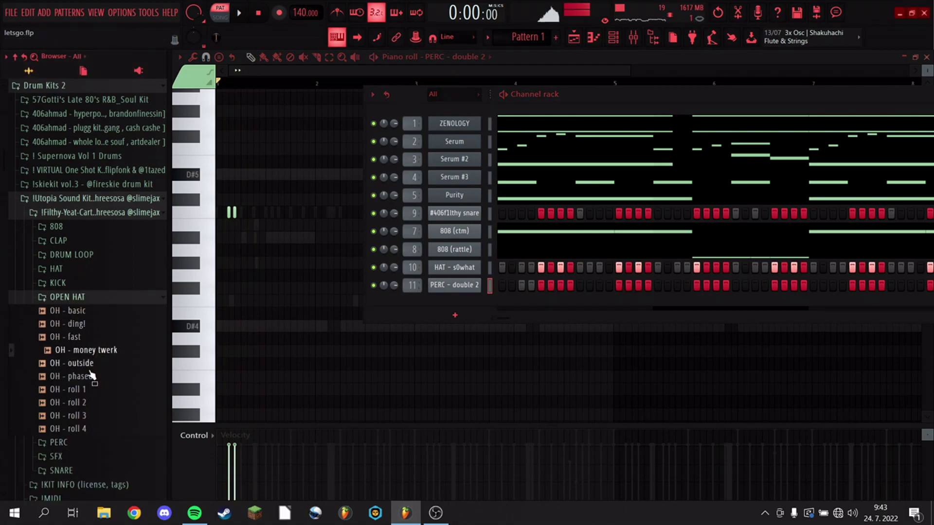
pyautogui.moveTo(583, 305); pyautogui.dragTo(525, 310)
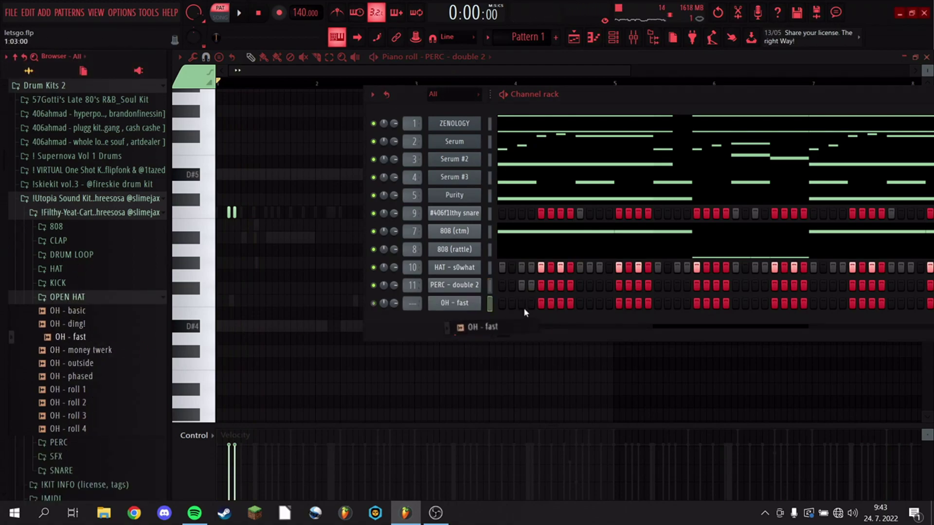
pyautogui.press('space')
pyautogui.click(541, 303)
pyautogui.press('space')
pyautogui.rightClick(541, 306)
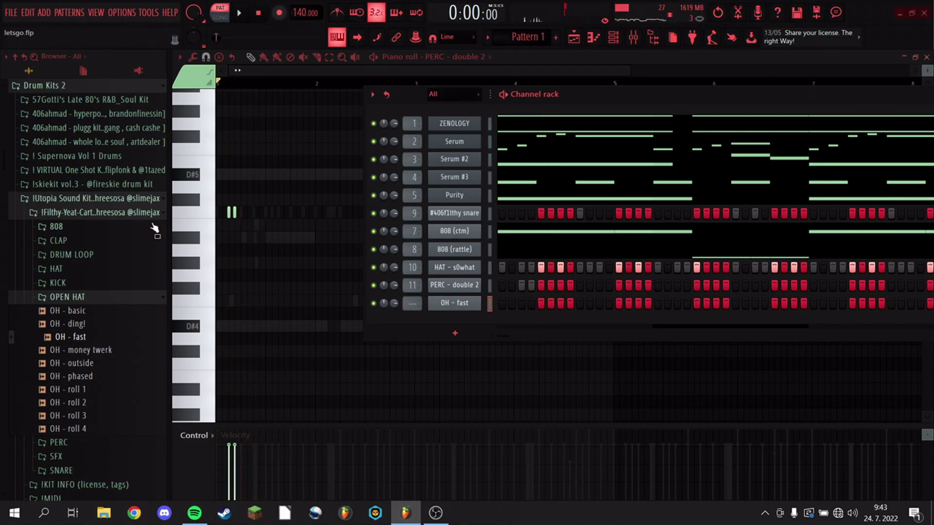
# Replace OH - fast with fs - take care open hat from the !skiekit vol.3 open hats and add a hit on step 5.
pyautogui.click(86, 187)
pyautogui.click(62, 269)
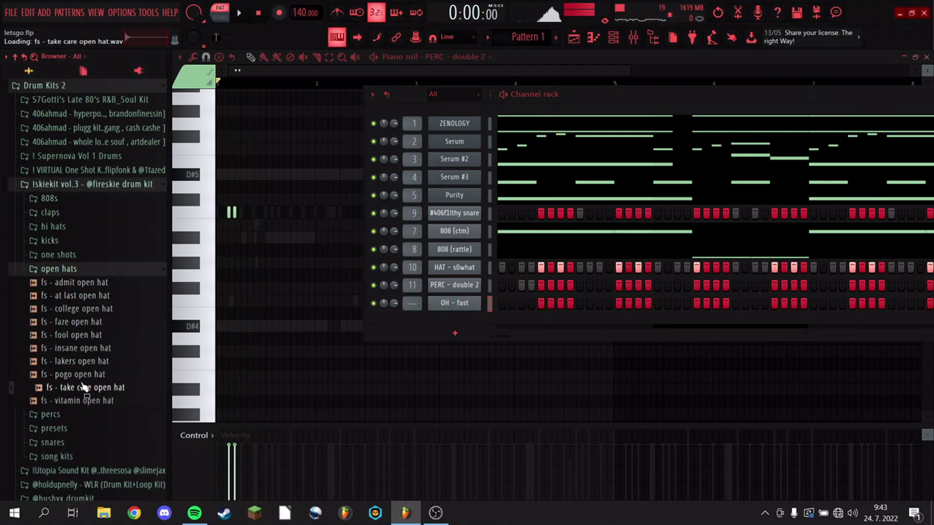
pyautogui.press('space')
pyautogui.click(541, 304)
# Open the fs - take care open hat channel settings and set the time stretching mode to Resample.
pyautogui.click(462, 305)
pyautogui.press('space')
pyautogui.moveTo(397, 90); pyautogui.dragTo(668, 80)
pyautogui.click(461, 169)
pyautogui.click(462, 190)
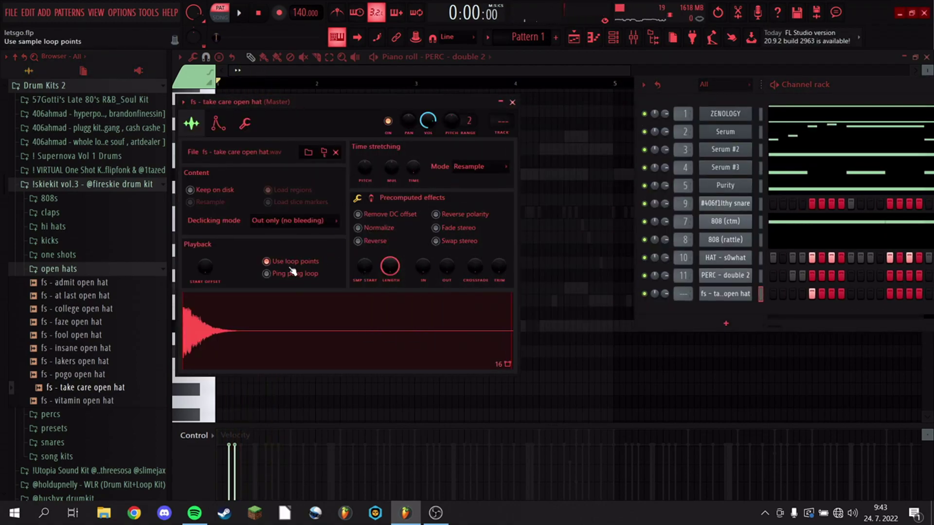
# Repeat the two-bar fs - take care open hat pattern in its piano roll so that it fills bars 1 to 8.
pyautogui.press('space')
pyautogui.rightClick(703, 290)
pyautogui.click(720, 293)
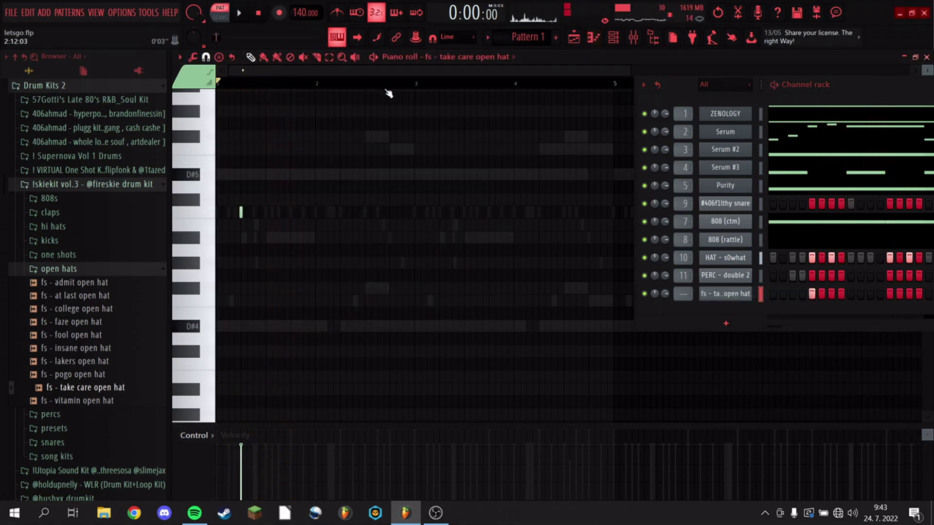
pyautogui.moveTo(419, 89); pyautogui.dragTo(218, 87)
pyautogui.press('space')
pyautogui.hotkey('ctrl', 'b')
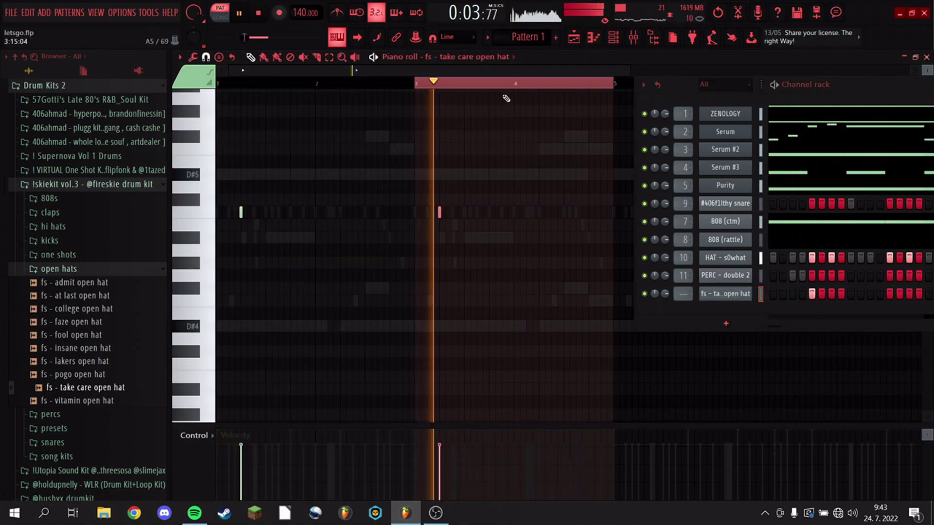
pyautogui.hotkey('ctrl', 'b')
pyautogui.hotkey('ctrl', 'b')
pyautogui.moveTo(569, 87); pyautogui.dragTo(218, 88)
pyautogui.press('space')
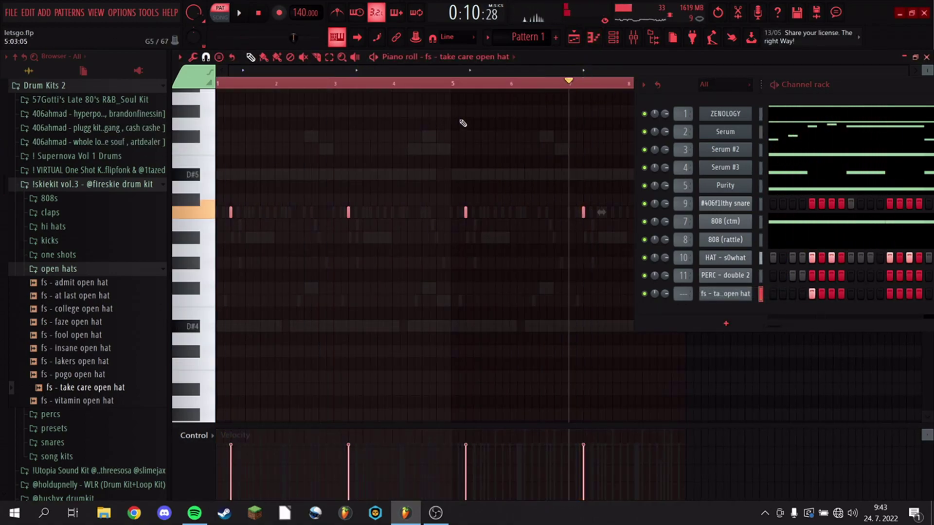
pyautogui.moveTo(602, 88); pyautogui.dragTo(1, 143)
# Duplicate the first two bars of the PERC - double 2 piano roll three times to fill eight bars.
pyautogui.click(752, 275)
pyautogui.moveTo(338, 89); pyautogui.dragTo(2, 119)
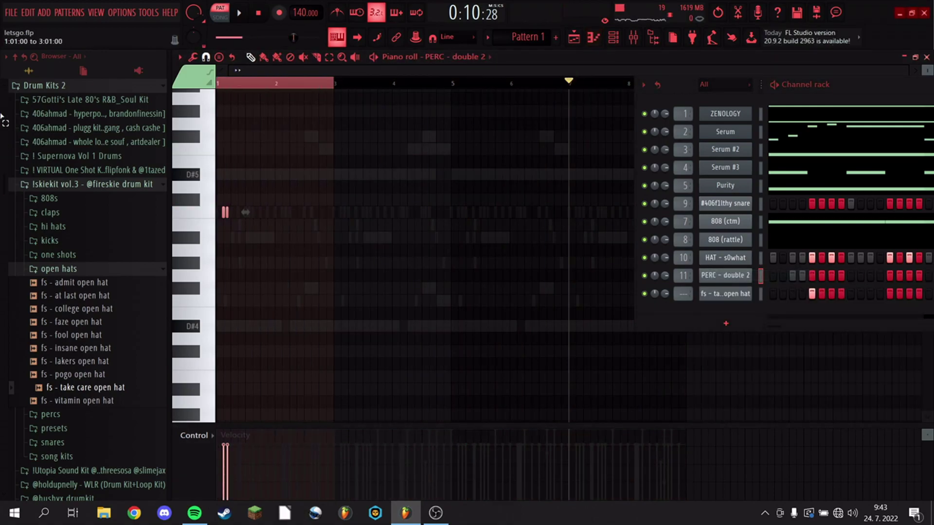
pyautogui.hotkey('ctrl', 'b')
pyautogui.hotkey('ctrl', 'b')
pyautogui.hotkey('ctrl', 'b')
pyautogui.hotkey('ctrl', 'a')
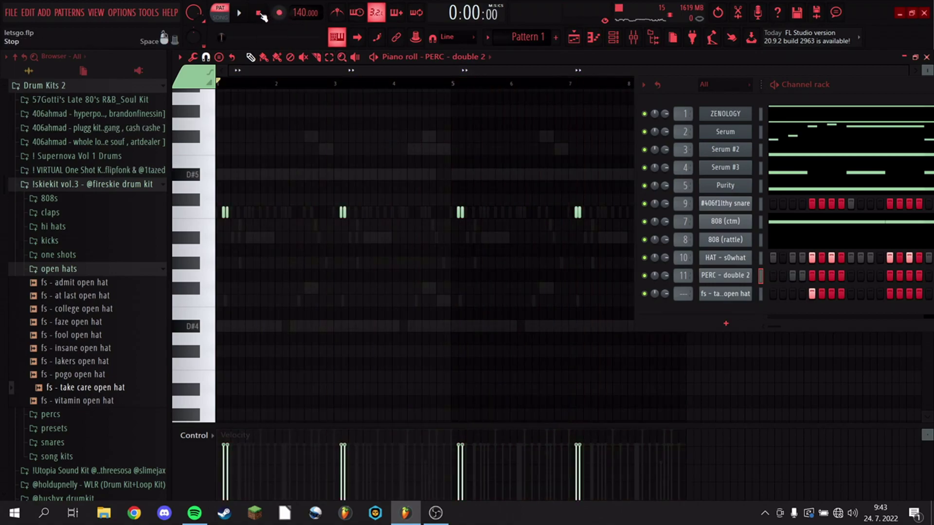
# Route the fs - take care open hat channel to mixer insert 12 during playback and move the channel rack beside the browser.
pyautogui.press('space')
pyautogui.moveTo(683, 294)
pyautogui.mouseDown()
pyautogui.moveTo(683, 271)
pyautogui.moveTo(683, 297)
pyautogui.mouseUp()
pyautogui.scroll(2, 683, 293)
pyautogui.moveTo(686, 86); pyautogui.dragTo(258, 93)
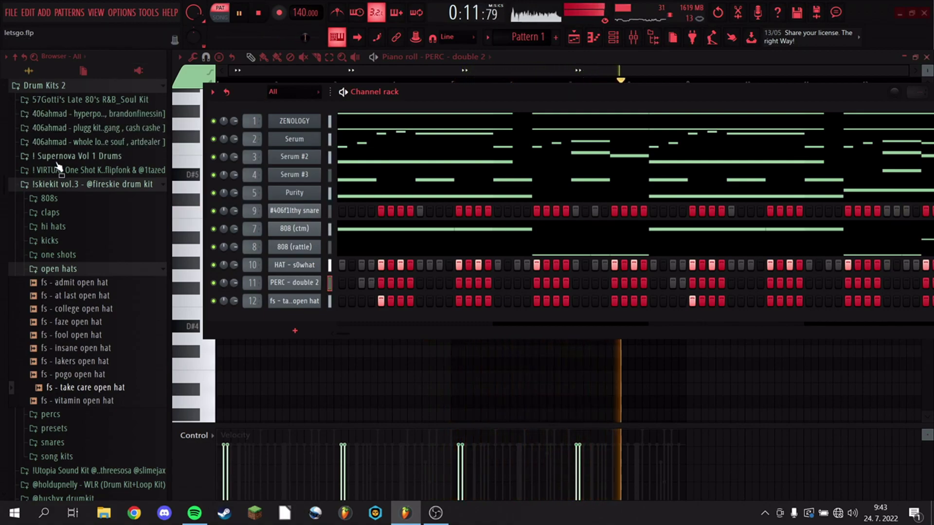
# Audition snares from !skiekit vol.3 and Twizzy Stash Kit and add snare (era) from the latter as a new channel.
pyautogui.click(55, 184)
pyautogui.click(58, 188)
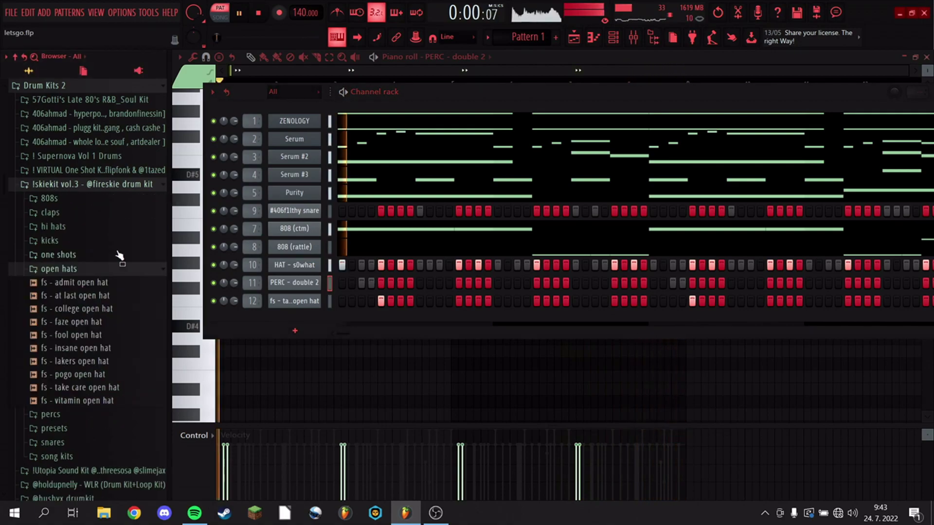
pyautogui.click(56, 443)
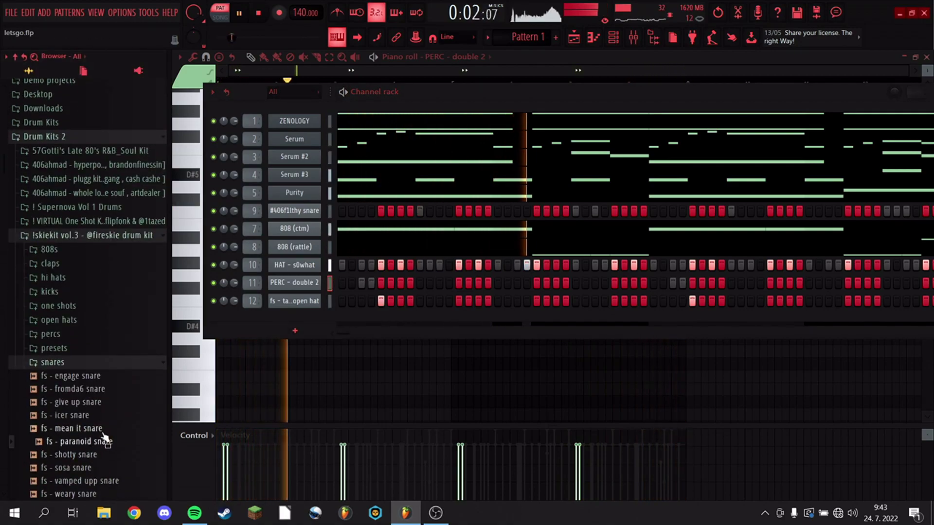
pyautogui.click(94, 235)
pyautogui.scroll(-8, 53, 253)
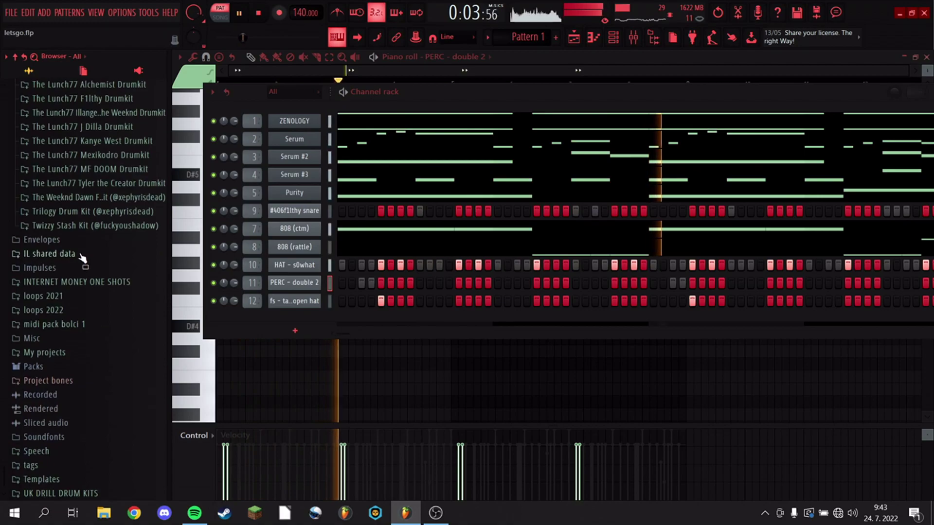
pyautogui.click(58, 226)
pyautogui.click(69, 381)
pyautogui.press('space')
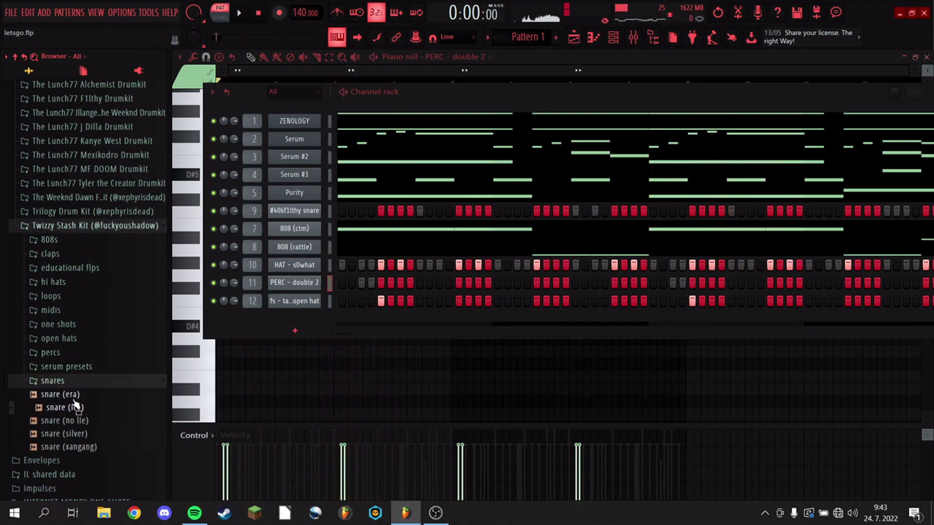
pyautogui.moveTo(353, 323); pyautogui.dragTo(353, 324)
# Place snare (era) hits on step 15 of bar 1 and step 3 of bar 2.
pyautogui.press('space')
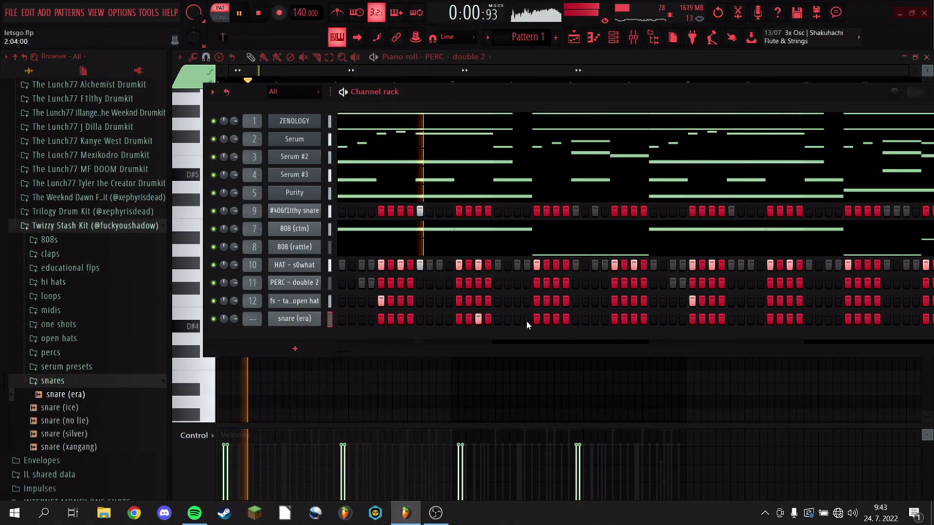
pyautogui.rightClick(307, 323)
pyautogui.click(347, 319)
pyautogui.press('space')
# Open the snare (era) channel settings, set the time stretching mode to Resample and play the pattern.
pyautogui.moveTo(424, 97); pyautogui.dragTo(728, 120)
pyautogui.click(612, 345)
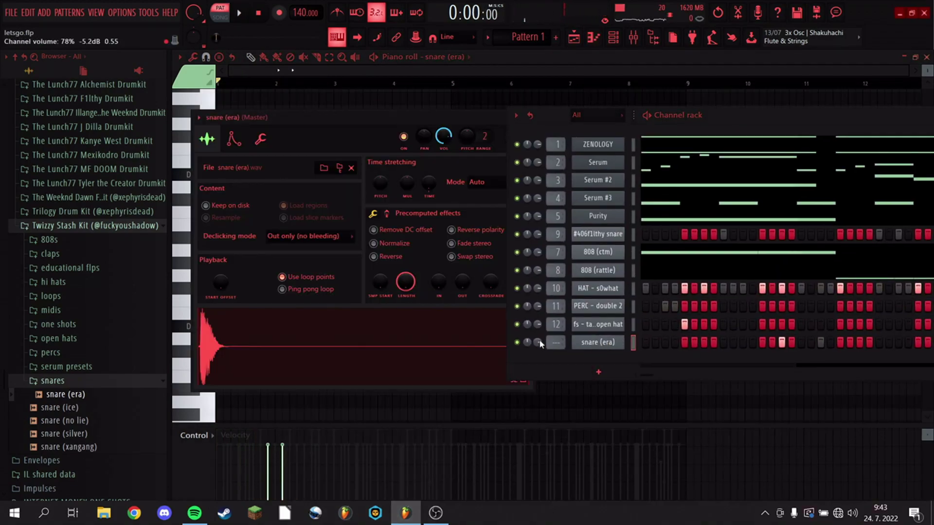
pyautogui.click(479, 182)
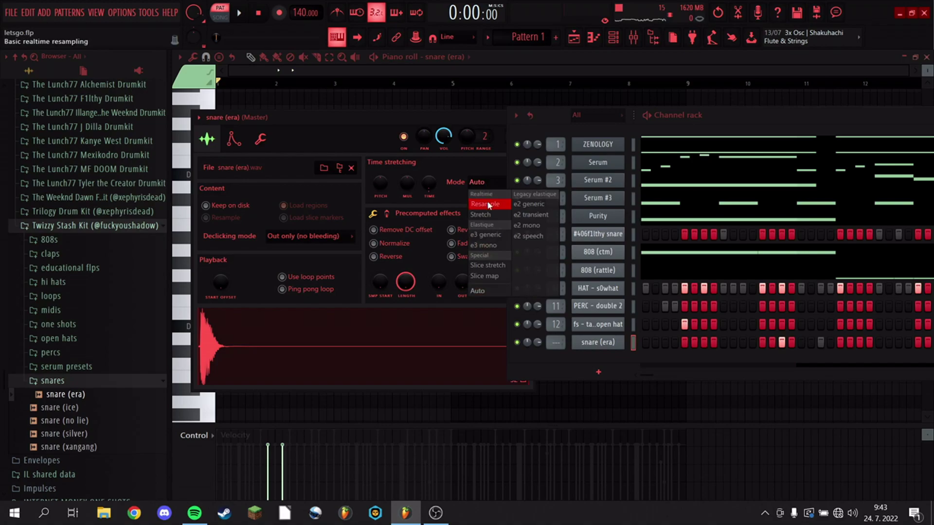
pyautogui.click(487, 205)
pyautogui.press('space')
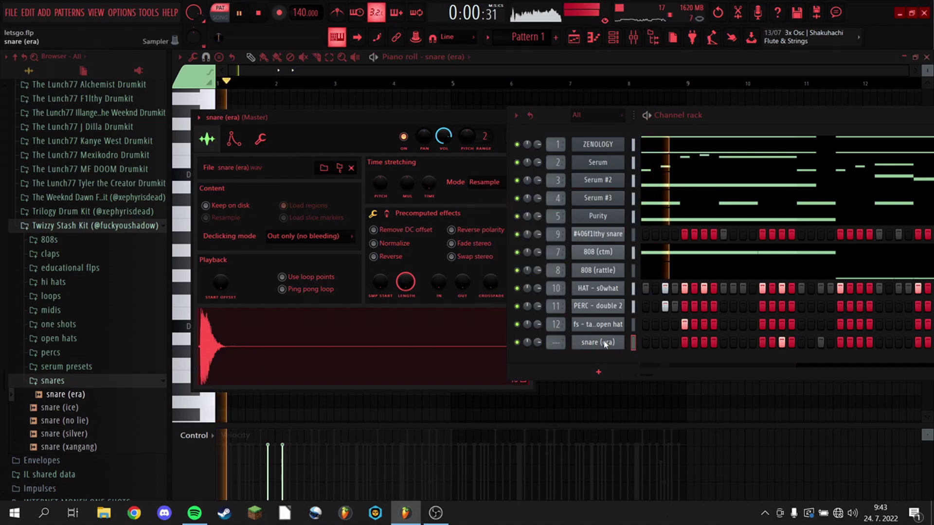
# Repeat the two-bar snare (era) pattern through bar 8 in its piano roll and route the channel to mixer insert 13.
pyautogui.rightClick(602, 344)
pyautogui.click(644, 342)
pyautogui.rightClick(608, 343)
pyautogui.click(637, 340)
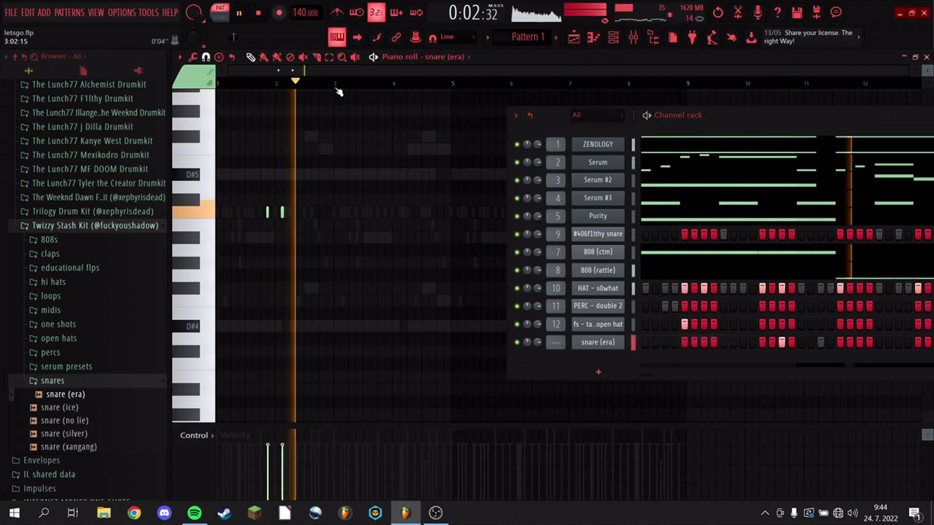
pyautogui.moveTo(336, 84); pyautogui.dragTo(37, 131)
pyautogui.hotkey('ctrl', 'b')
pyautogui.hotkey('ctrl', 'b')
pyautogui.hotkey('ctrl', 'b')
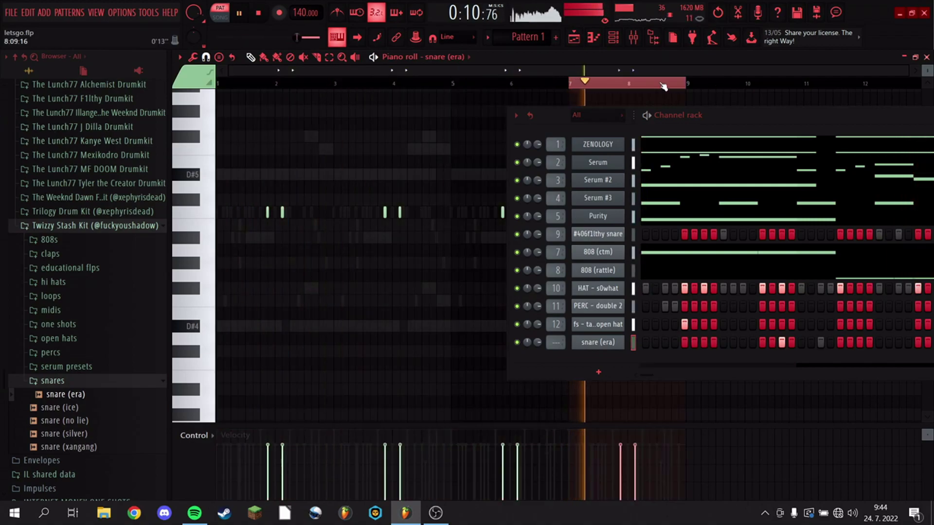
pyautogui.hotkey('ctrl', 'a')
pyautogui.press('space')
pyautogui.click(552, 86)
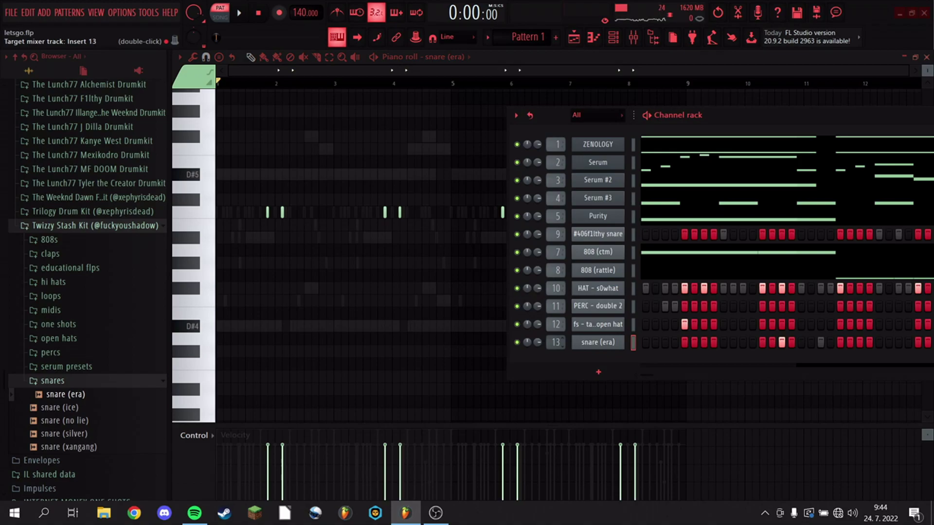
# Open the mixer, solo Insert 1 and set its volume to 96% (-1.0 dB) while playing the beat.
pyautogui.click(634, 37)
pyautogui.press('space')
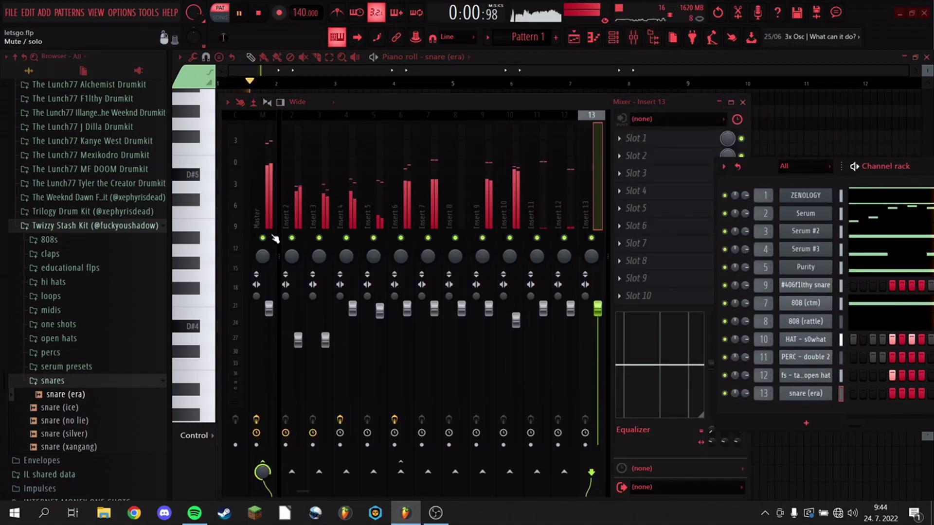
pyautogui.moveTo(303, 491); pyautogui.dragTo(289, 491)
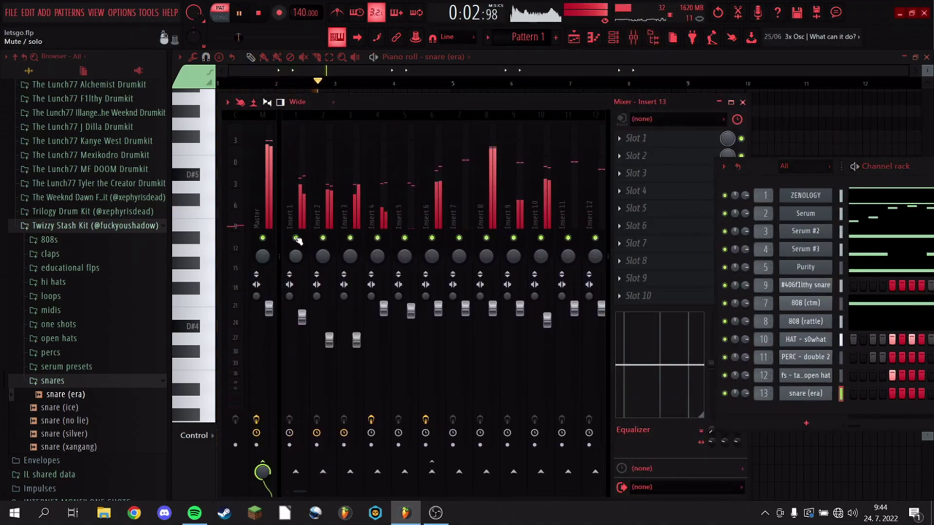
pyautogui.rightClick(296, 238)
pyautogui.click(302, 316)
pyautogui.press('space')
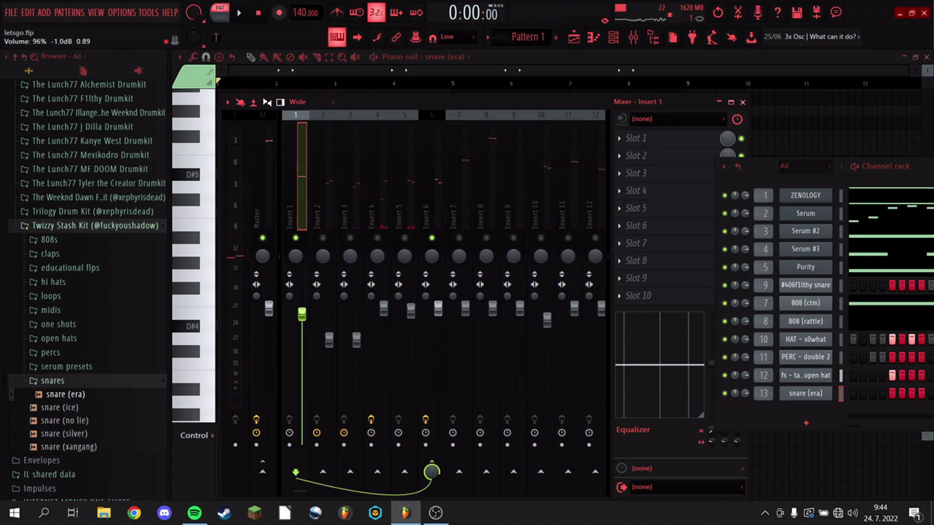
pyautogui.press('space')
# Unmute Inserts 2 and 3 and raise their volumes to about -4.1 dB and -4.5 dB respectively.
pyautogui.moveTo(329, 341); pyautogui.dragTo(330, 332)
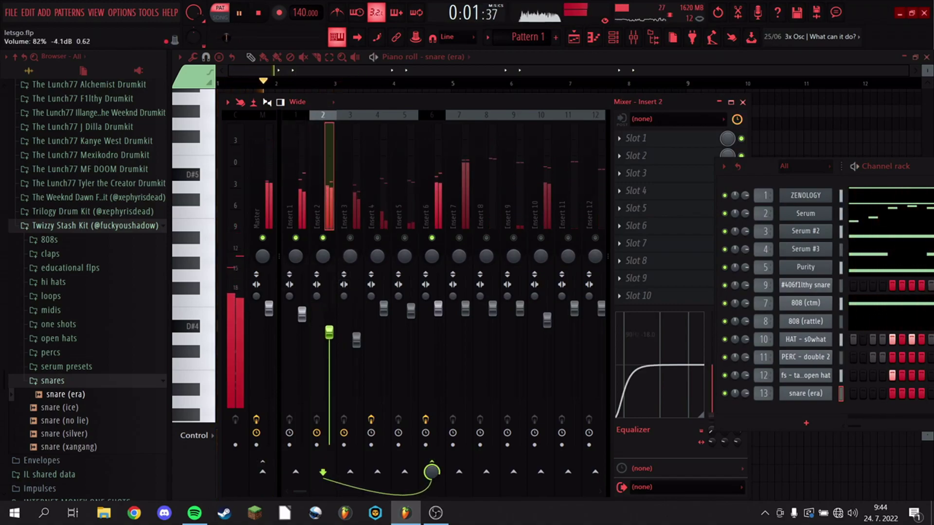
pyautogui.click(351, 238)
pyautogui.moveTo(358, 340); pyautogui.dragTo(357, 333)
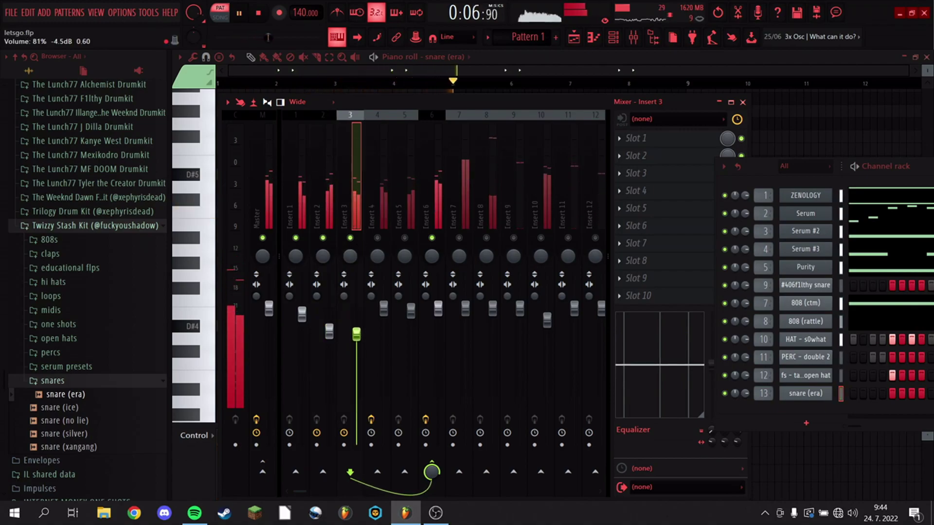
pyautogui.click(330, 333)
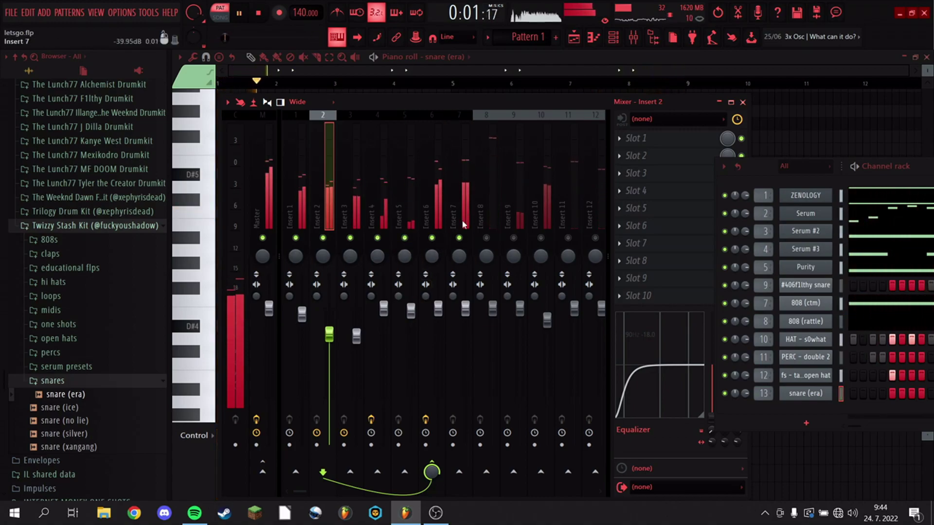
# Select Insert 5, move the channel rack clear of the mixer and reset the insert's low equalizer band.
pyautogui.click(410, 200)
pyautogui.moveTo(770, 177); pyautogui.dragTo(861, 156)
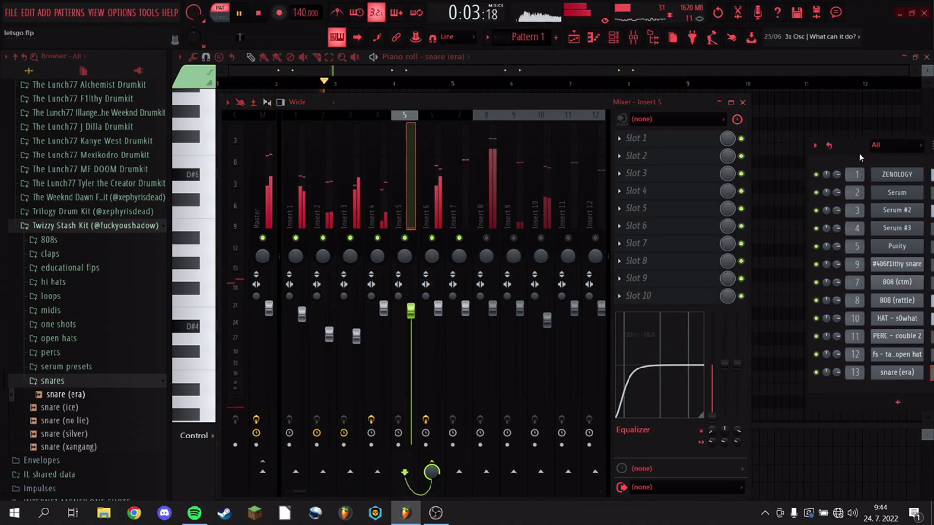
pyautogui.rightClick(714, 331)
pyautogui.click(753, 335)
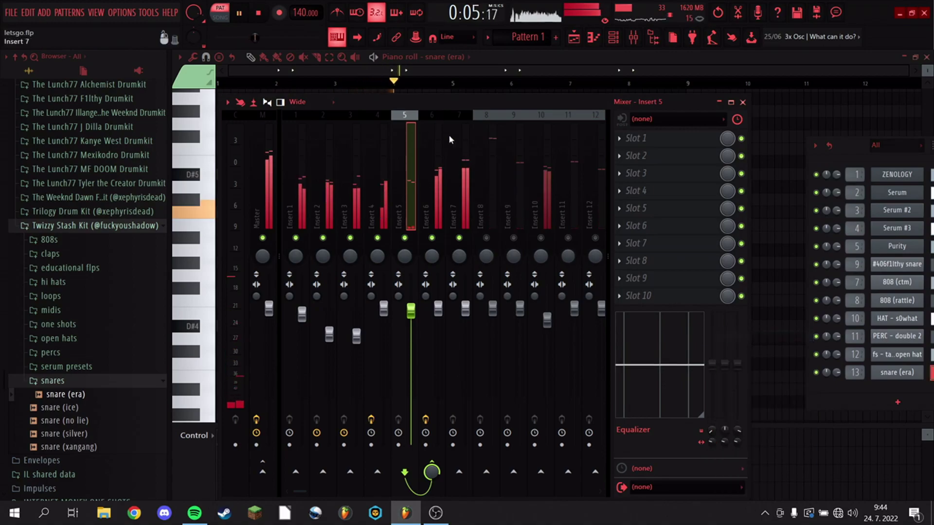
# Load Fruity WaveShaper in slot 1 of Insert 7 and bend its curve upward to about 16.68% tension.
pyautogui.click(459, 185)
pyautogui.click(633, 138)
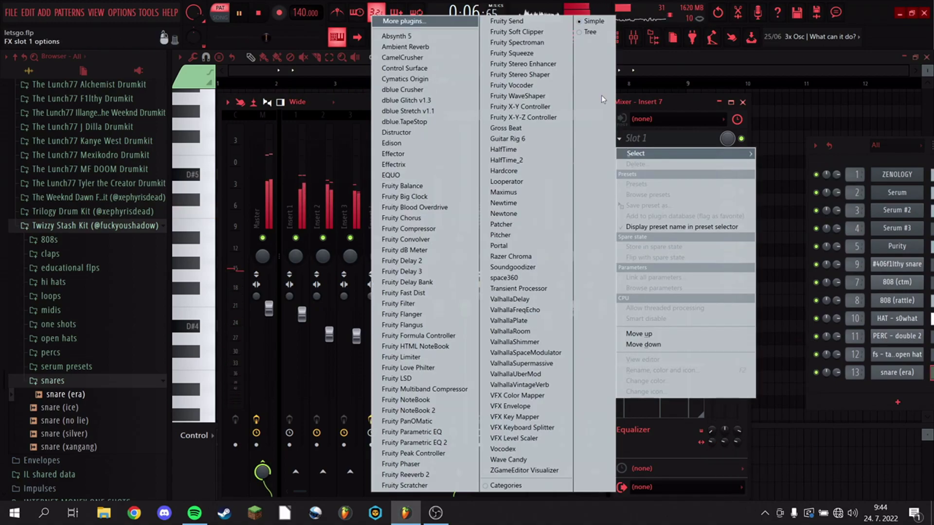
pyautogui.click(531, 98)
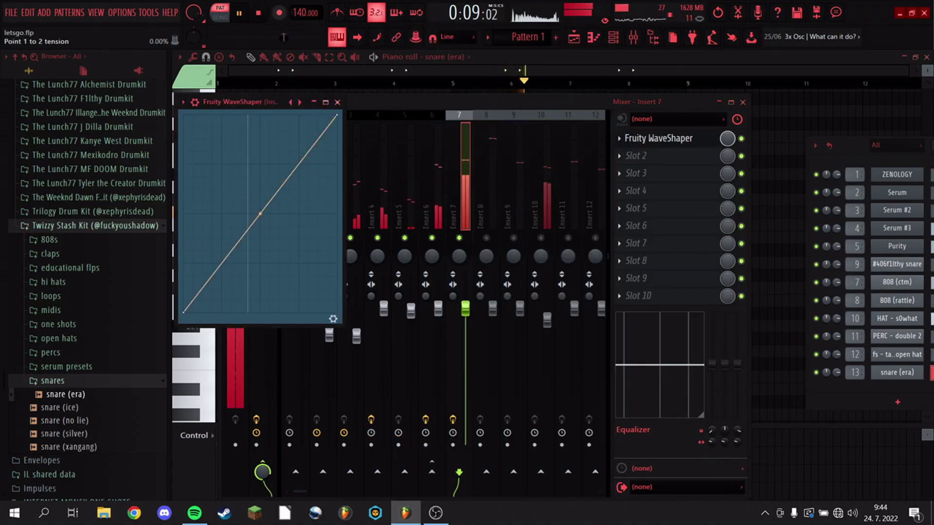
pyautogui.moveTo(261, 215); pyautogui.dragTo(260, 162)
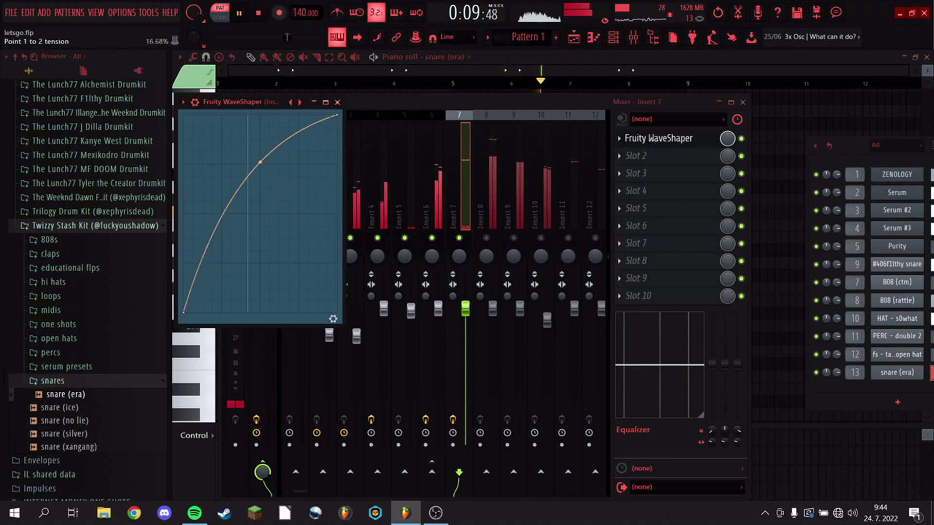
pyautogui.click(337, 102)
# Load Fruity Limiter in slot 2 of Insert 7 and, in compressor mode, lower the threshold, set the knee to 75% and raise ratio and gain.
pyautogui.click(636, 156)
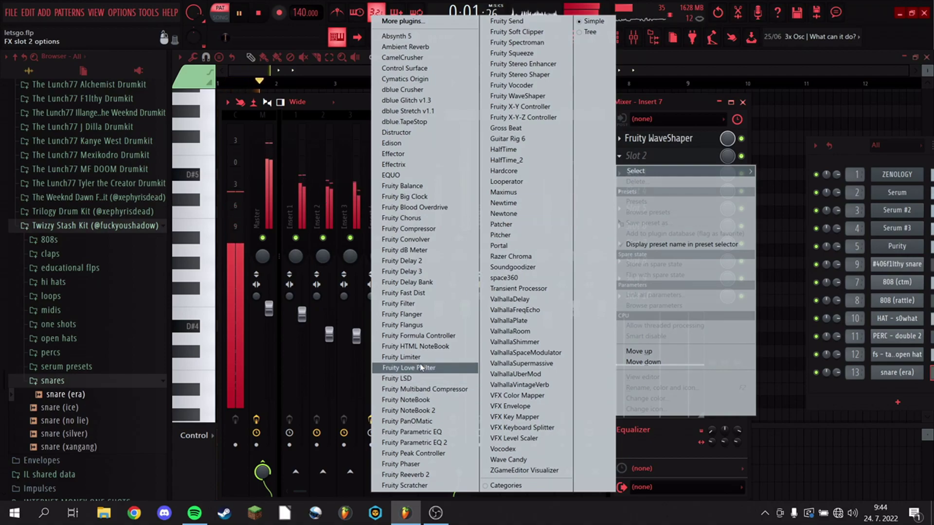
pyautogui.click(402, 357)
pyautogui.click(299, 298)
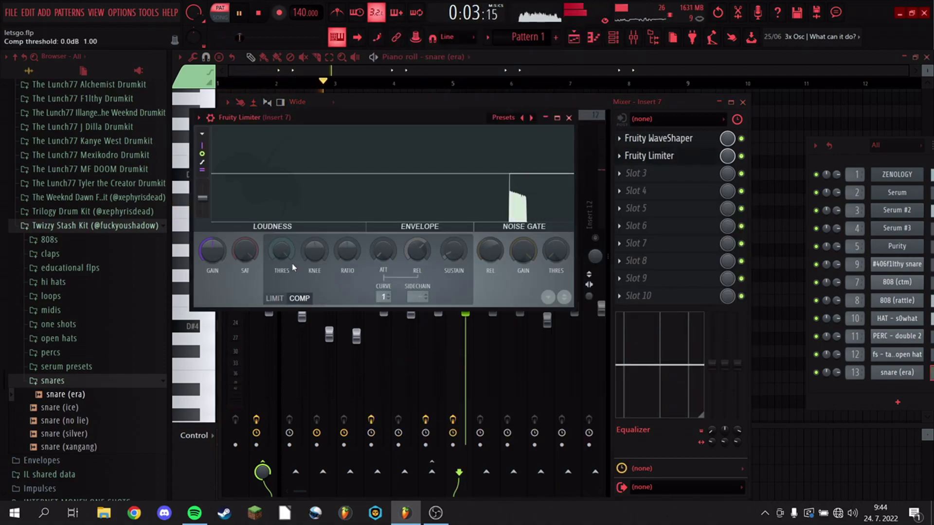
pyautogui.moveTo(347, 251); pyautogui.dragTo(314, 240)
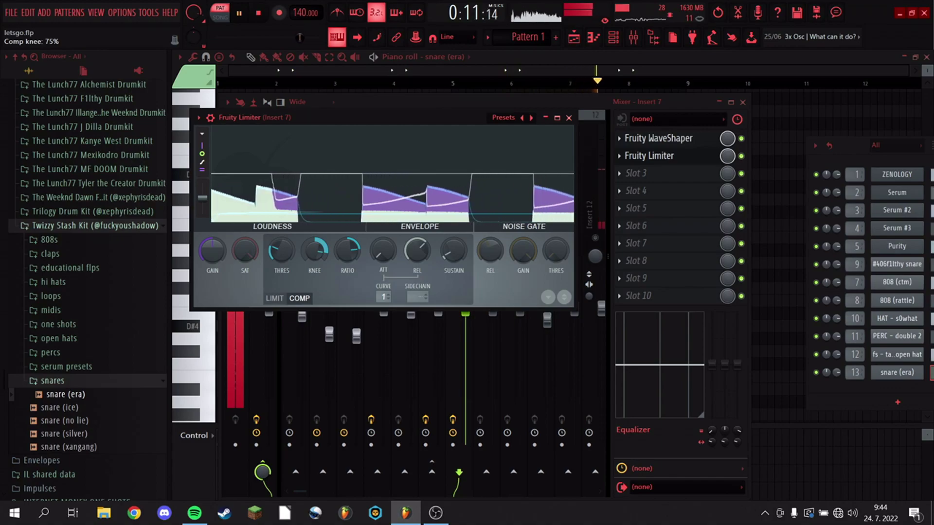
pyautogui.moveTo(361, 127); pyautogui.dragTo(578, 183)
pyautogui.moveTo(429, 306); pyautogui.dragTo(429, 288)
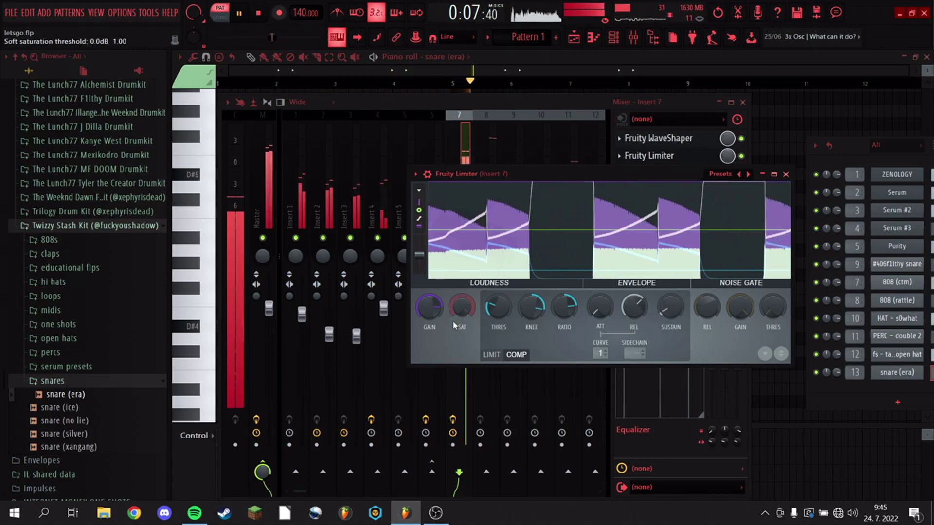
pyautogui.click(786, 174)
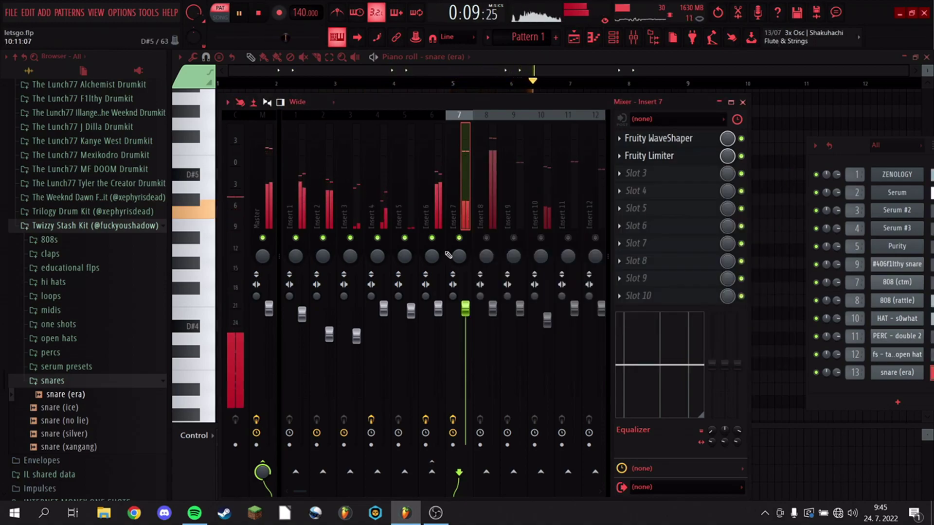
# Unmute Insert 8, copy Insert 7's Fruity Limiter onto it and set the copy's gain to about 14.5 dB.
pyautogui.click(486, 238)
pyautogui.click(492, 209)
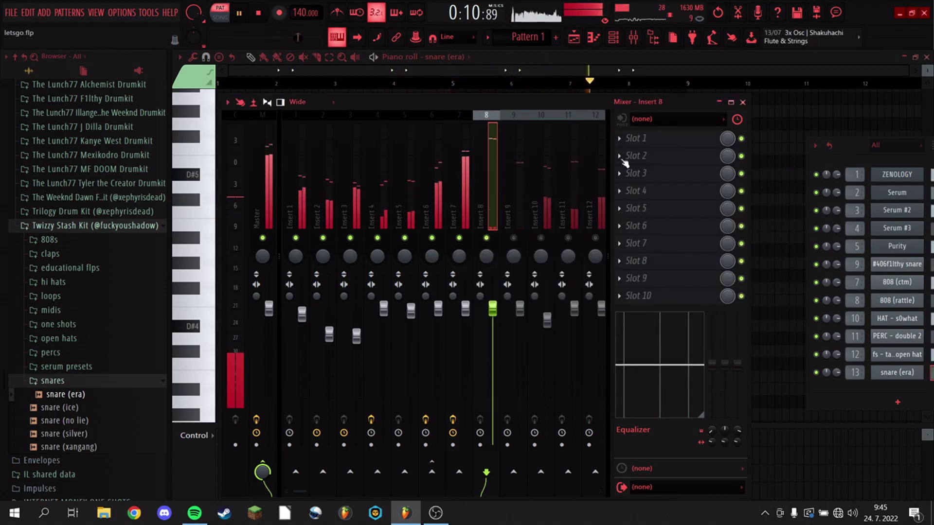
pyautogui.click(465, 171)
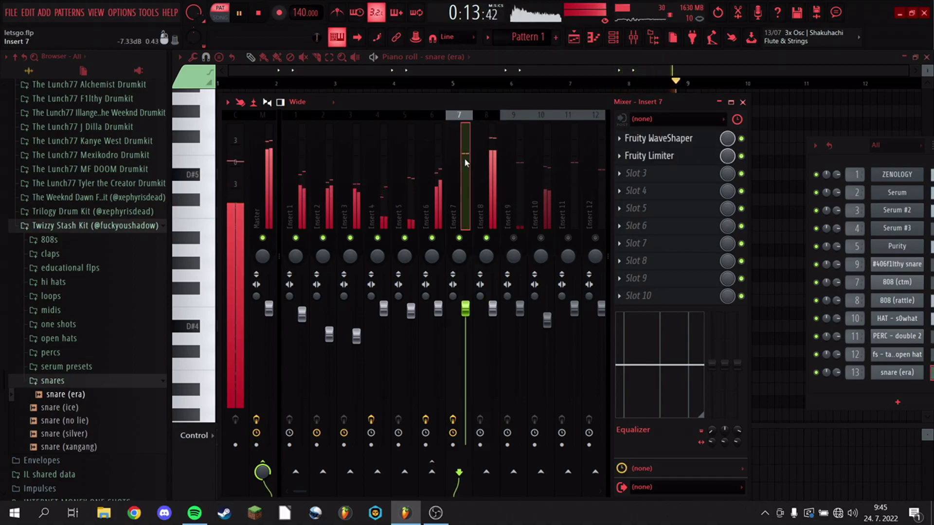
pyautogui.rightClick(632, 160)
pyautogui.moveTo(636, 225); pyautogui.dragTo(495, 181)
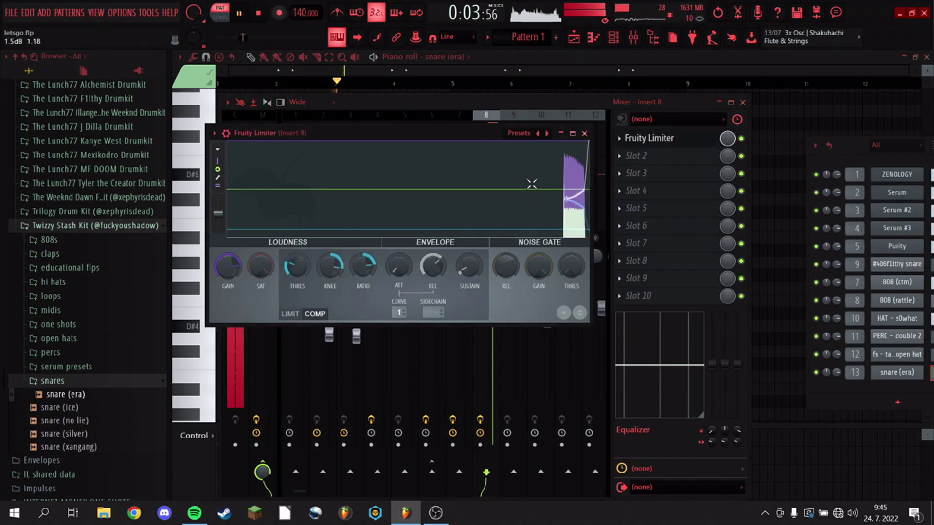
pyautogui.moveTo(396, 133); pyautogui.dragTo(530, 181)
pyautogui.moveTo(371, 319)
pyautogui.mouseDown()
pyautogui.moveTo(371, 292)
pyautogui.moveTo(369, 323)
pyautogui.mouseUp()
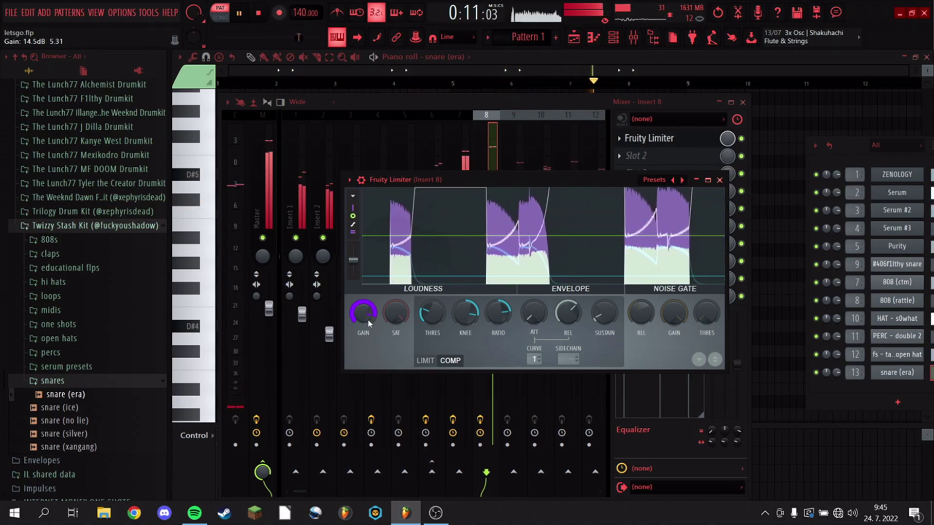
# Try adjusting the gain and threshold of the Fruity Limiter on Insert 7.
pyautogui.click(470, 149)
pyautogui.click(641, 156)
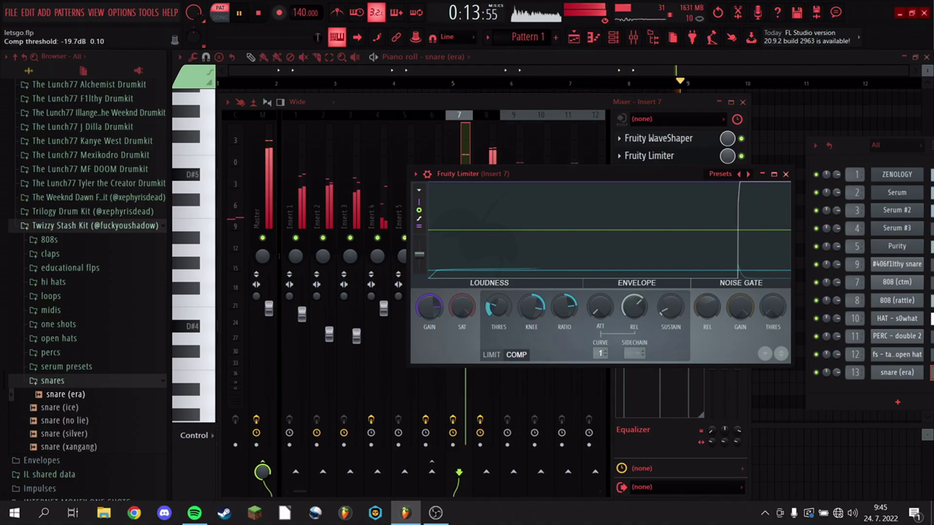
pyautogui.moveTo(441, 308); pyautogui.dragTo(441, 312)
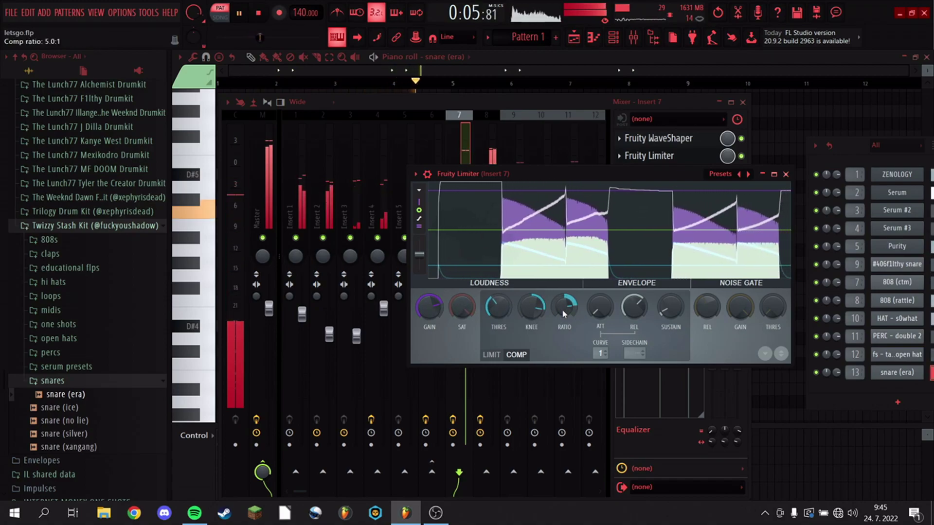
pyautogui.click(786, 174)
# Restart playback and delete the Fruity Limiter from slot 2 of Insert 7.
pyautogui.press('space')
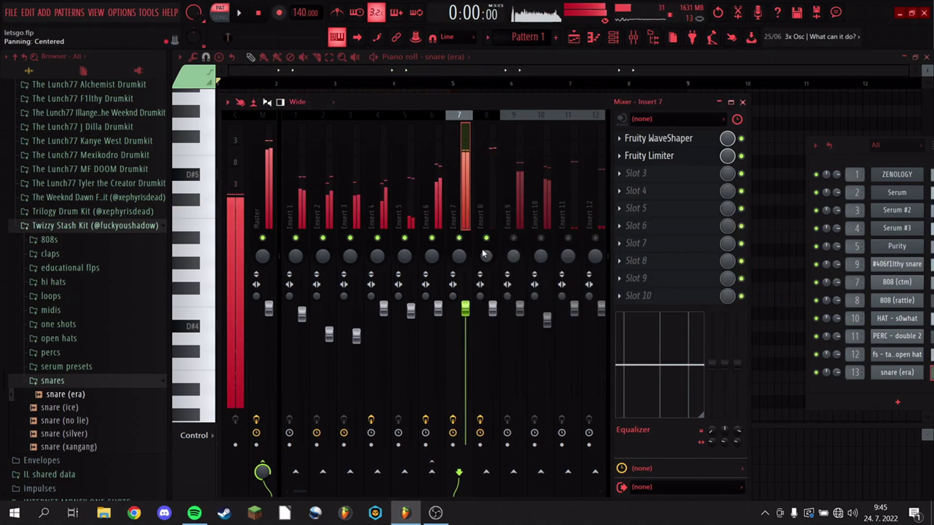
pyautogui.press('space')
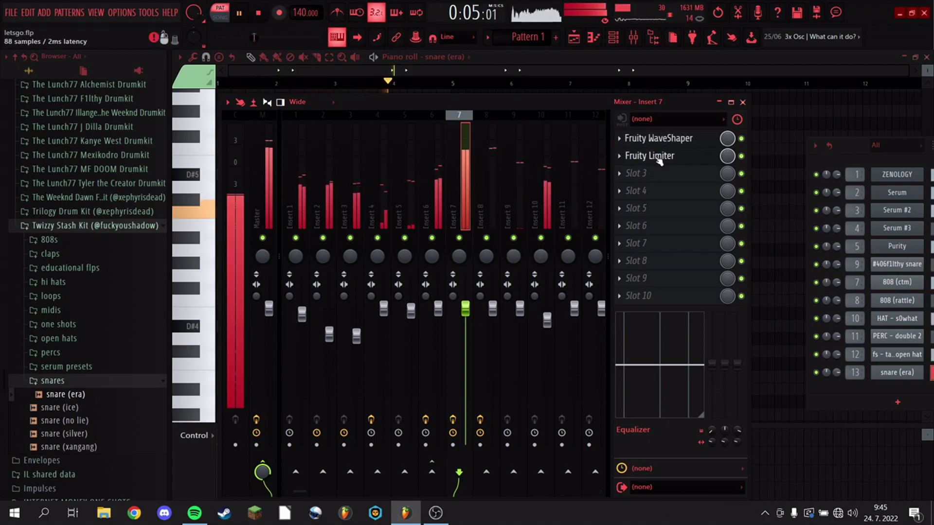
pyautogui.click(631, 158)
pyautogui.click(622, 157)
pyautogui.click(636, 182)
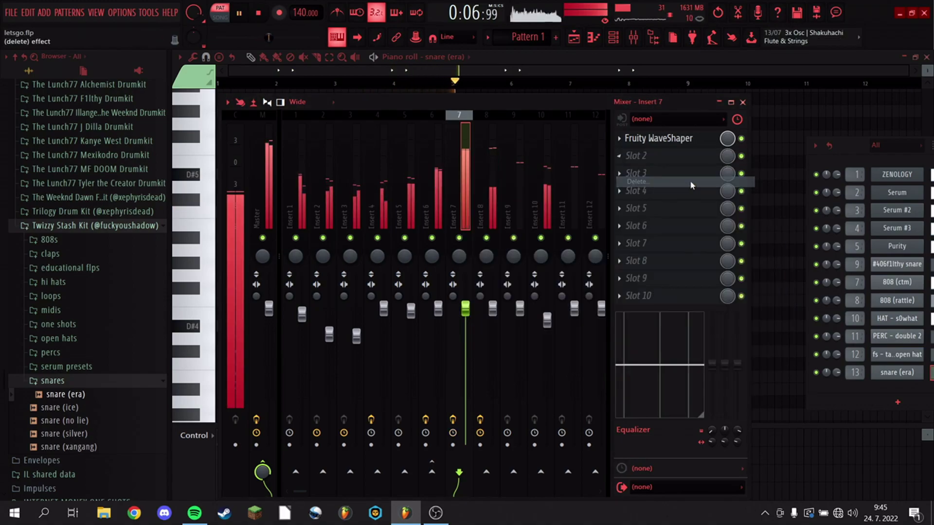
# Load Fruity Soft Clipper in slot 2 of the soloed Insert 7, set post gain to about 82%, and restore all tracks.
pyautogui.rightClick(459, 238)
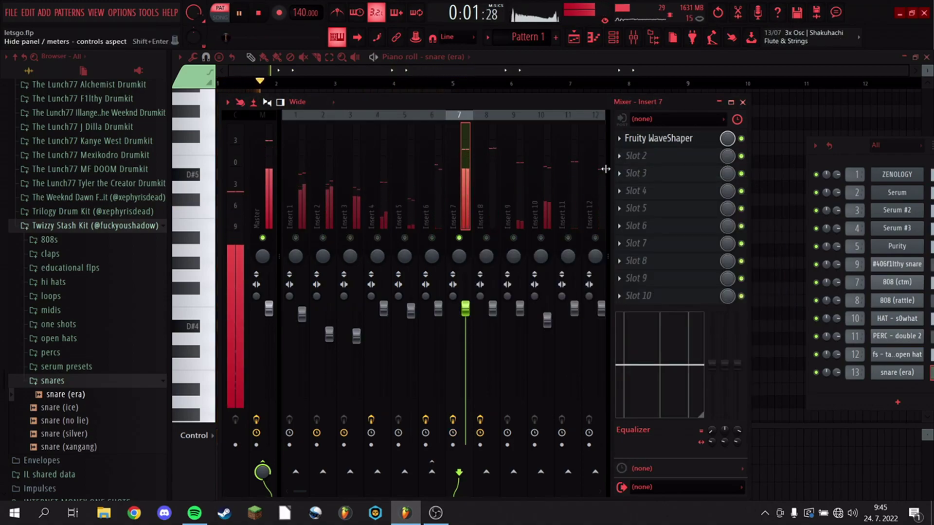
pyautogui.click(627, 156)
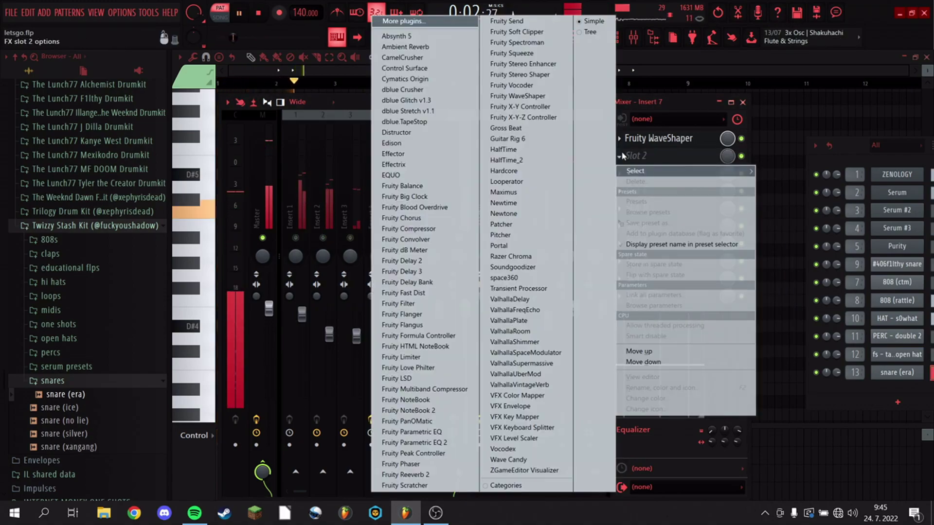
pyautogui.click(518, 29)
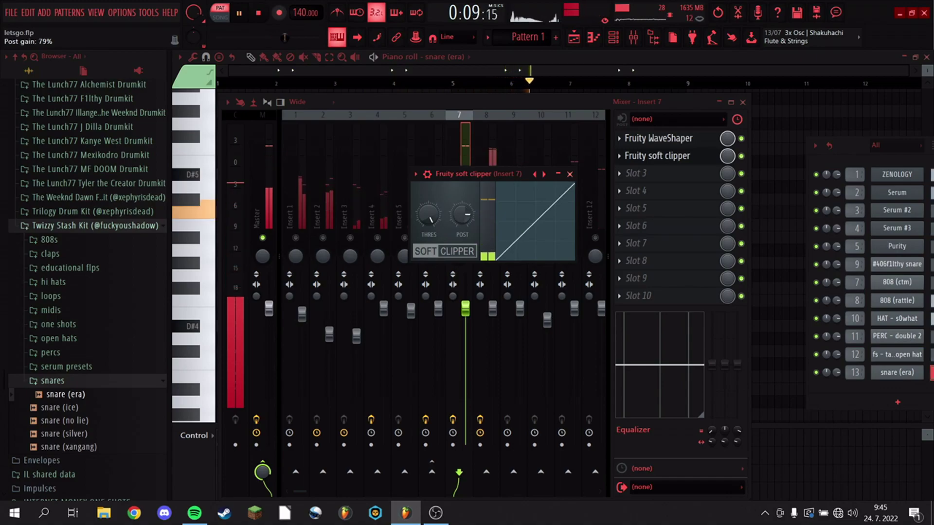
pyautogui.moveTo(462, 215); pyautogui.dragTo(463, 213)
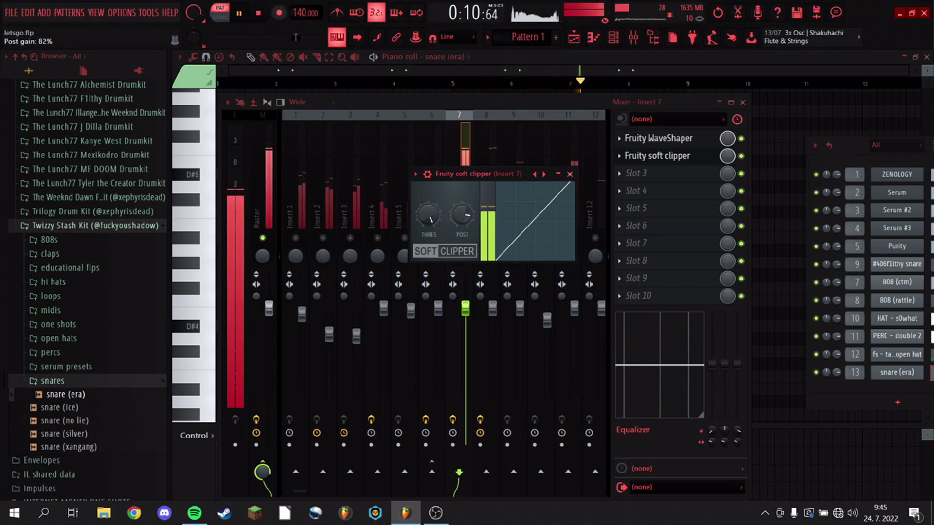
pyautogui.rightClick(379, 239)
pyautogui.rightClick(381, 239)
# Raise the volumes of Inserts 5, 1 and 3 slightly and lower Insert 2 a little.
pyautogui.click(490, 195)
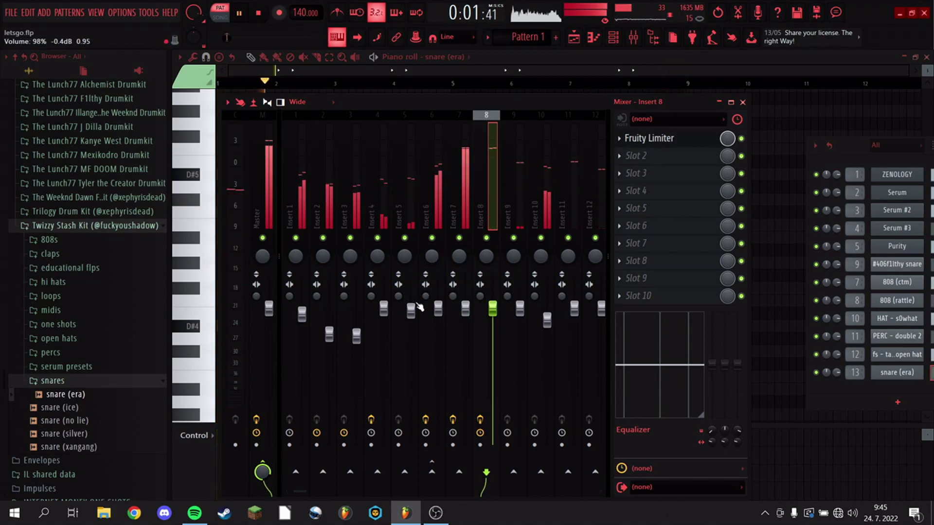
pyautogui.moveTo(418, 307); pyautogui.dragTo(418, 304)
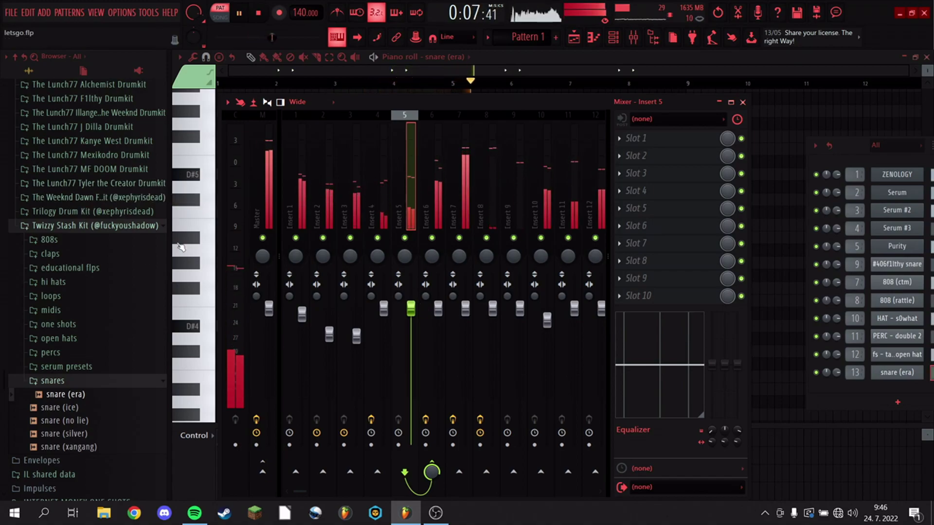
pyautogui.moveTo(301, 312); pyautogui.dragTo(302, 313)
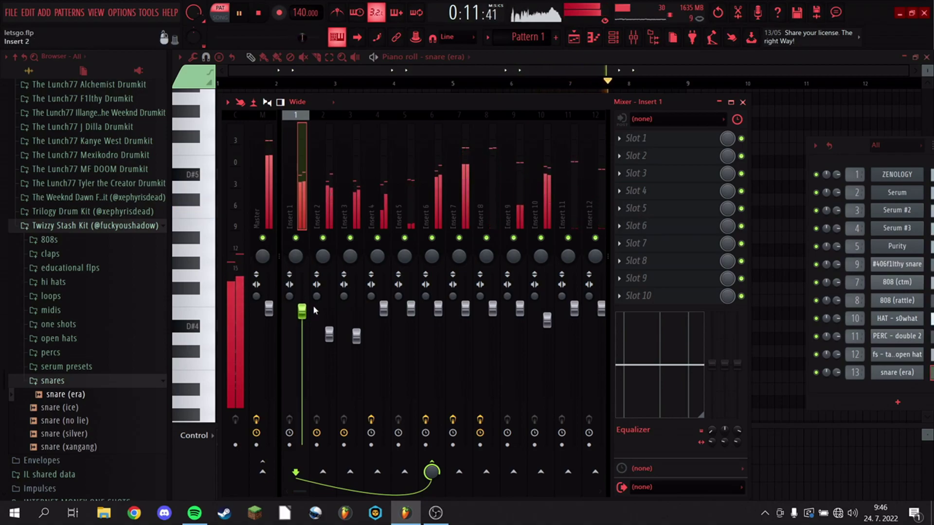
pyautogui.moveTo(356, 336); pyautogui.dragTo(329, 336)
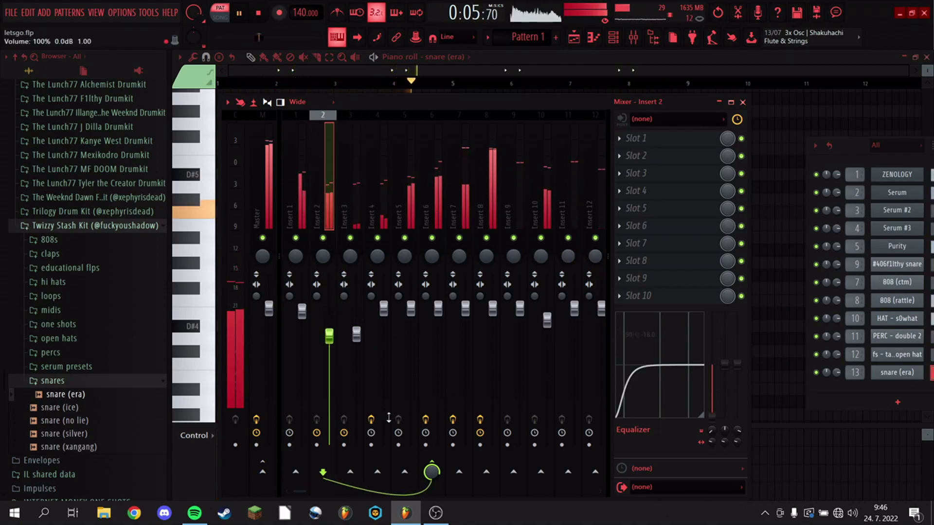
# Lower the volumes of Inserts 11 and 13 and bring Insert 12 down to about -0.7 dB.
pyautogui.hscroll(2, 300, 490)
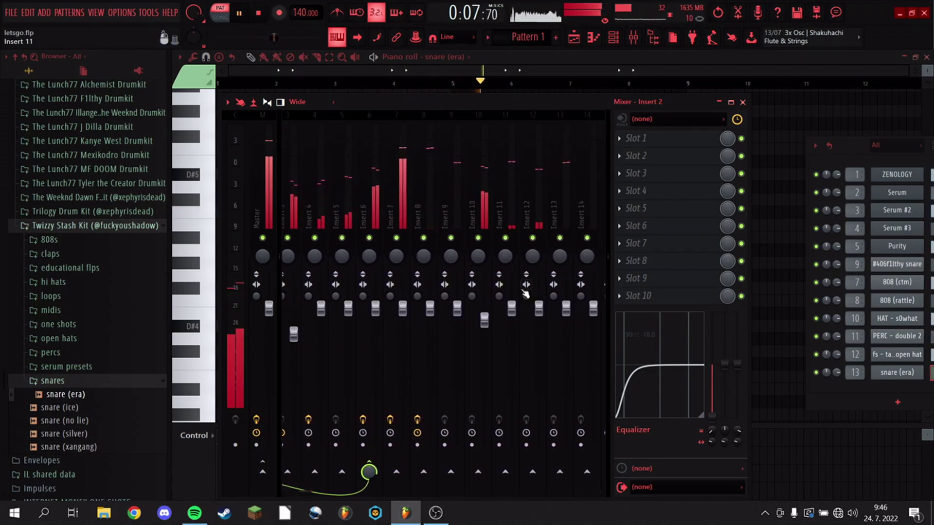
pyautogui.moveTo(566, 308); pyautogui.dragTo(566, 321)
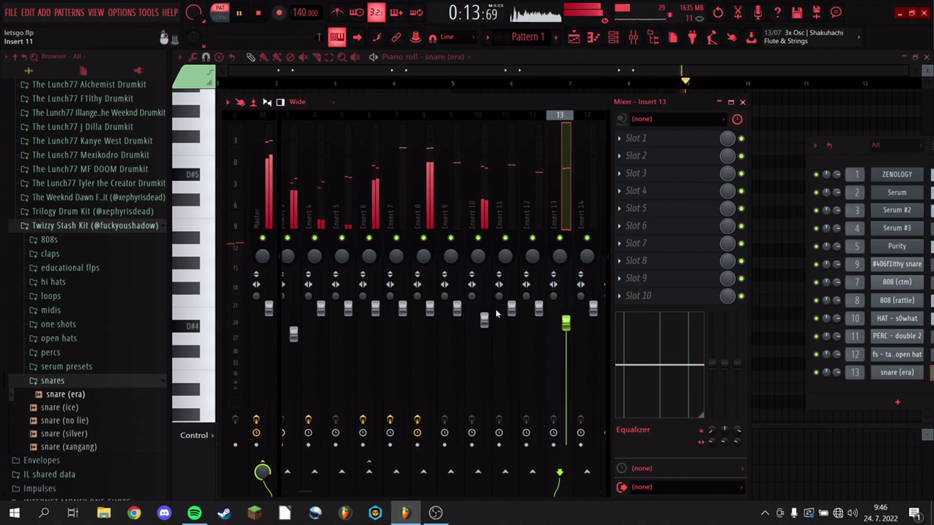
pyautogui.moveTo(511, 308); pyautogui.dragTo(511, 321)
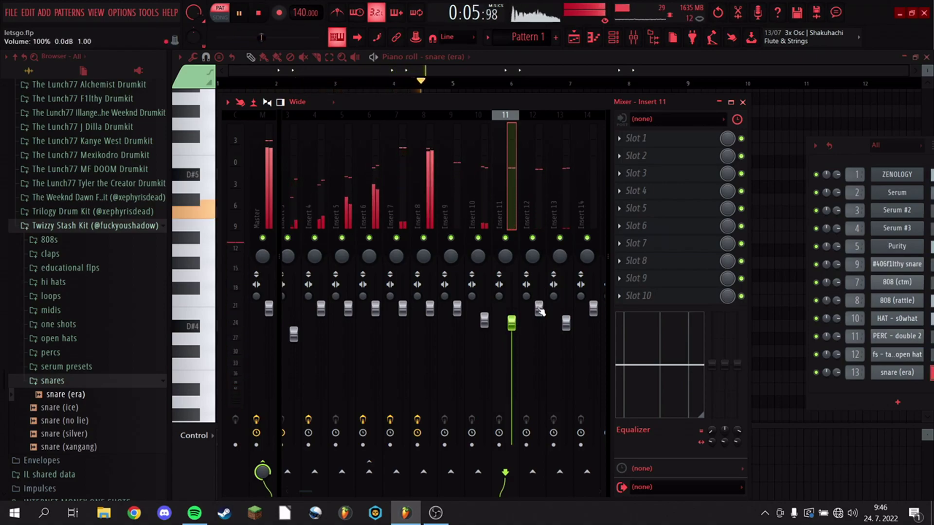
pyautogui.moveTo(539, 309); pyautogui.dragTo(539, 311)
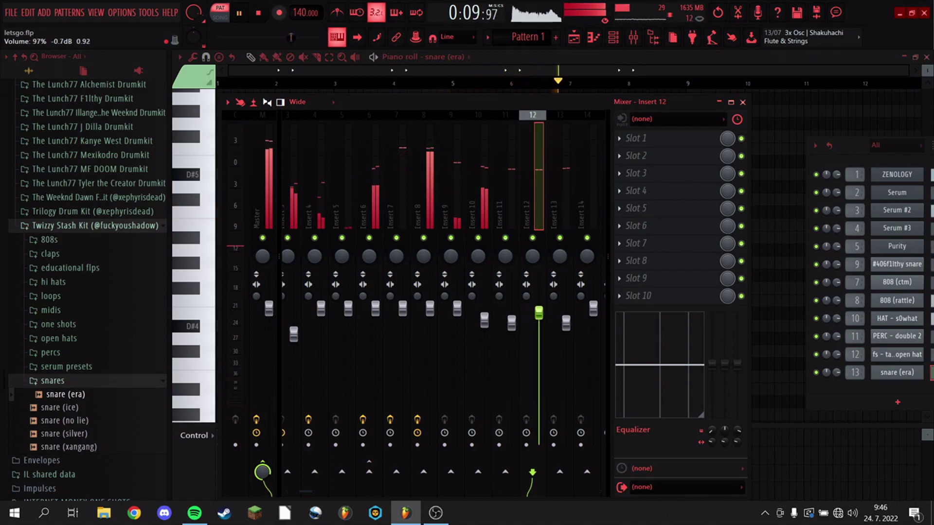
pyautogui.moveTo(566, 323); pyautogui.dragTo(566, 325)
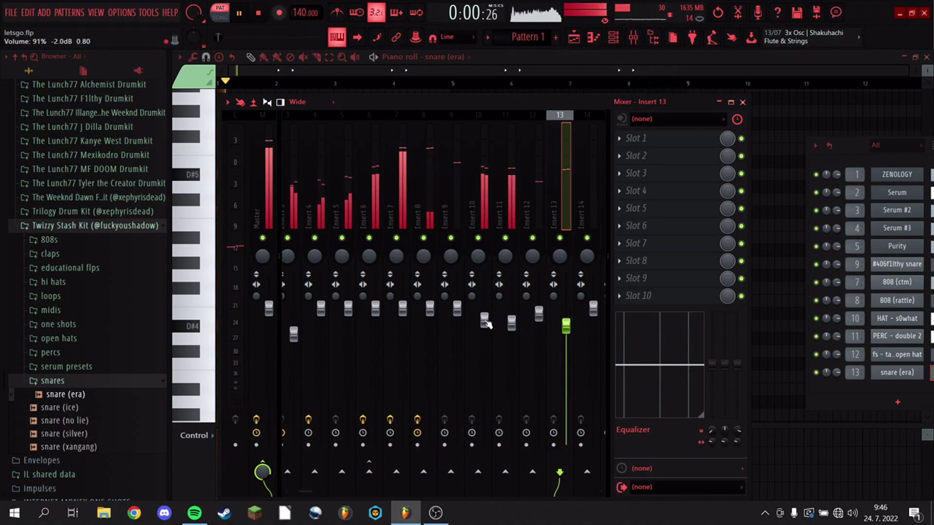
# Pan Insert 10 about 5% right and settle its volume at about -2.0 dB.
pyautogui.click(479, 253)
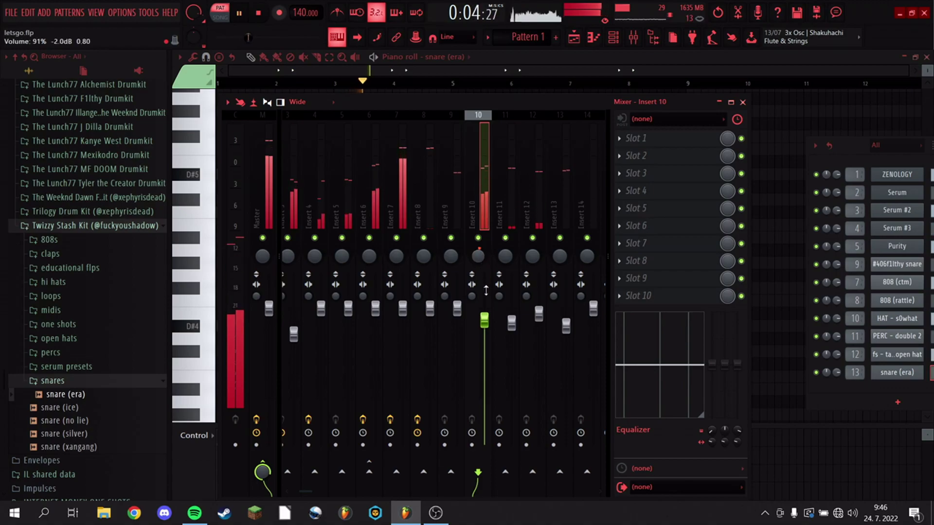
pyautogui.moveTo(484, 262); pyautogui.dragTo(484, 267)
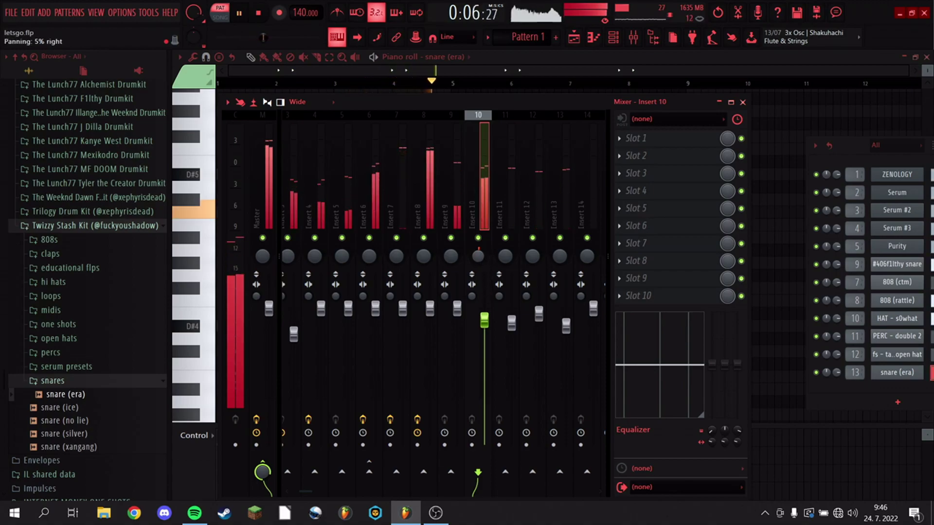
pyautogui.moveTo(484, 319); pyautogui.dragTo(484, 316)
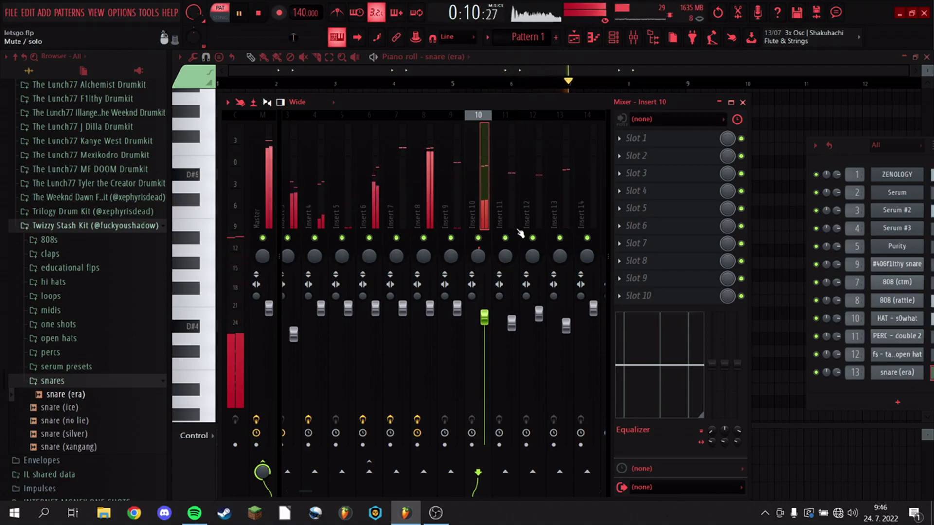
pyautogui.moveTo(484, 317); pyautogui.dragTo(484, 320)
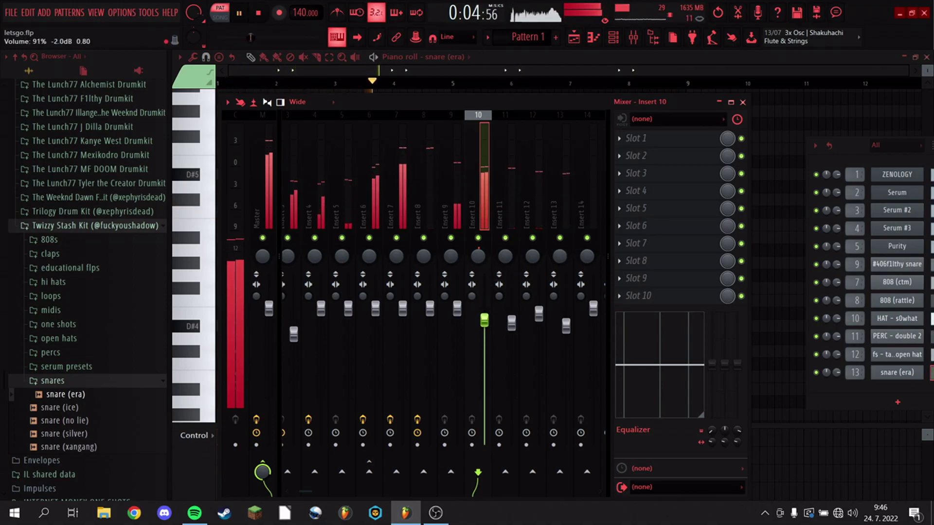
# Lower Insert 11 to about -3.1 dB, Insert 10 to -2.5 dB, Insert 13 to -3.5 dB, and Insert 12 slightly.
pyautogui.moveTo(512, 323); pyautogui.dragTo(511, 328)
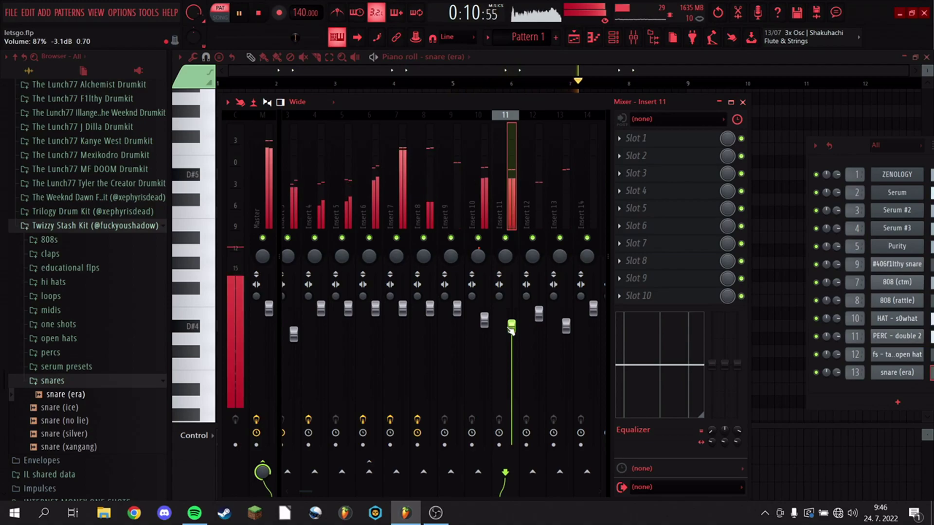
pyautogui.moveTo(538, 313); pyautogui.dragTo(538, 317)
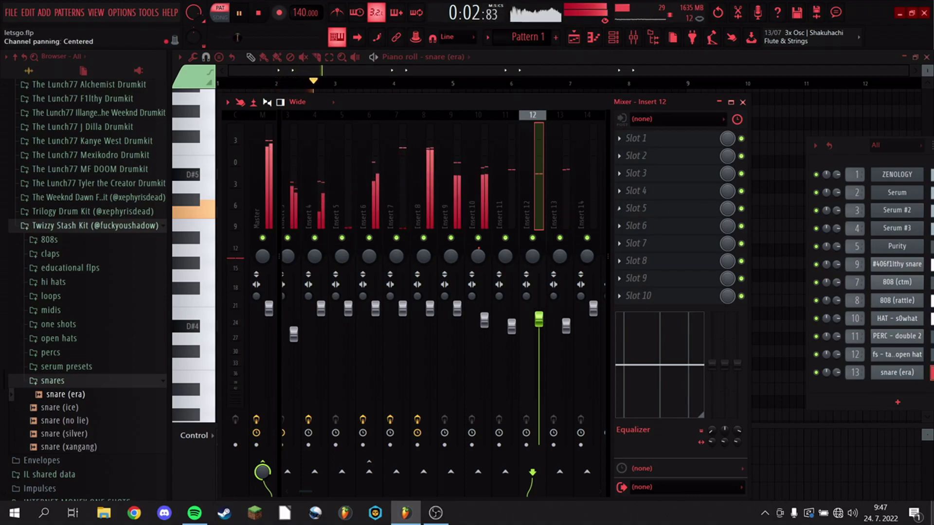
pyautogui.moveTo(484, 320); pyautogui.dragTo(484, 323)
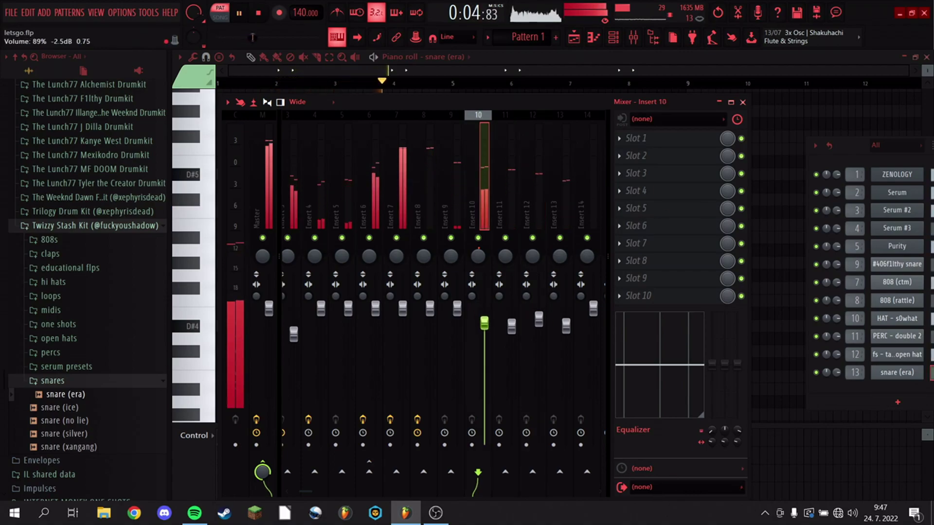
pyautogui.moveTo(566, 325); pyautogui.dragTo(566, 329)
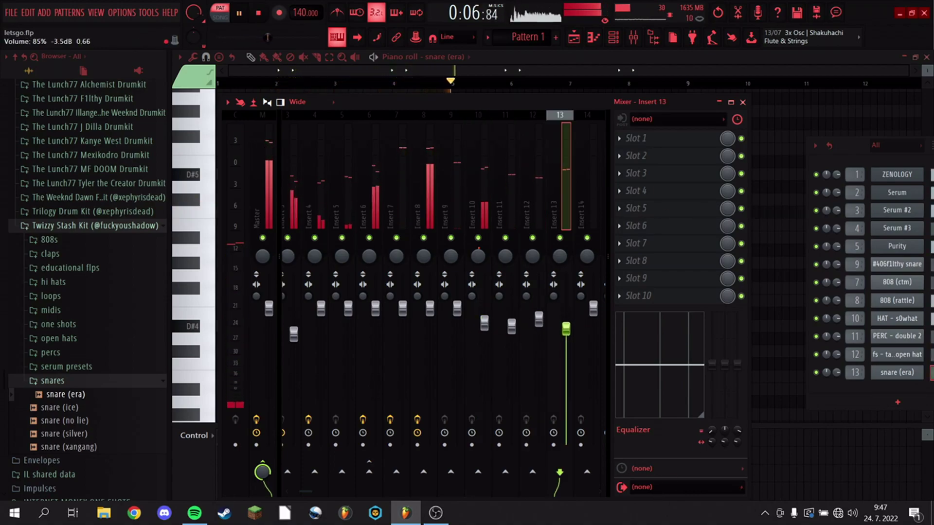
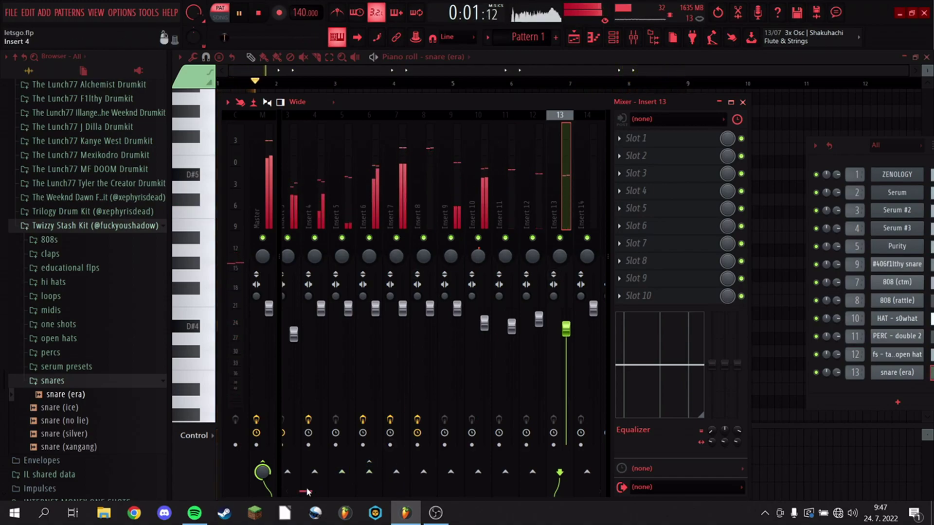
# Isolate Inserts 1, 2 and 3 for listening and lower Insert 2's volume slightly.
pyautogui.moveTo(308, 491); pyautogui.dragTo(256, 492)
pyautogui.rightClick(296, 238)
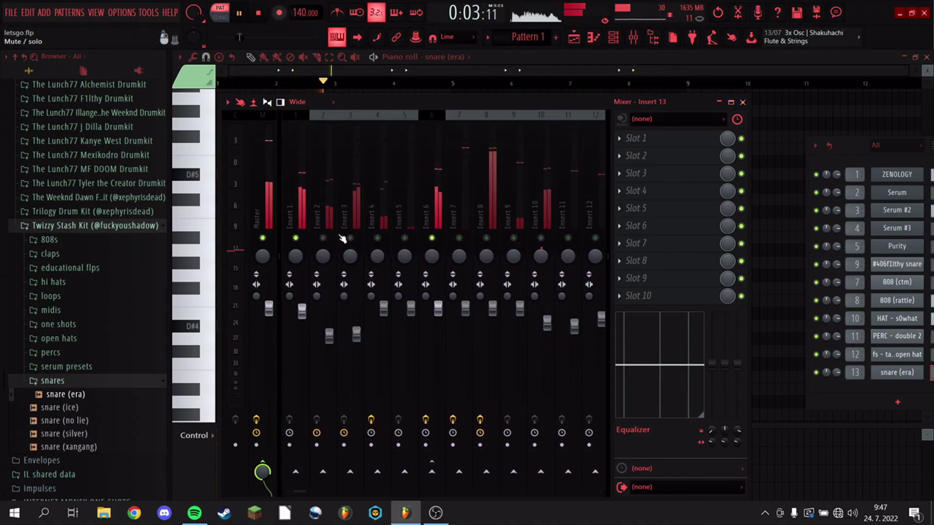
pyautogui.click(350, 238)
pyautogui.click(323, 238)
pyautogui.moveTo(329, 336); pyautogui.dragTo(329, 340)
# Solo Insert 3, load Fruity Reeverb 2 in its slot 1 and choose one of the reverb presets.
pyautogui.click(356, 220)
pyautogui.press('s')
pyautogui.click(653, 137)
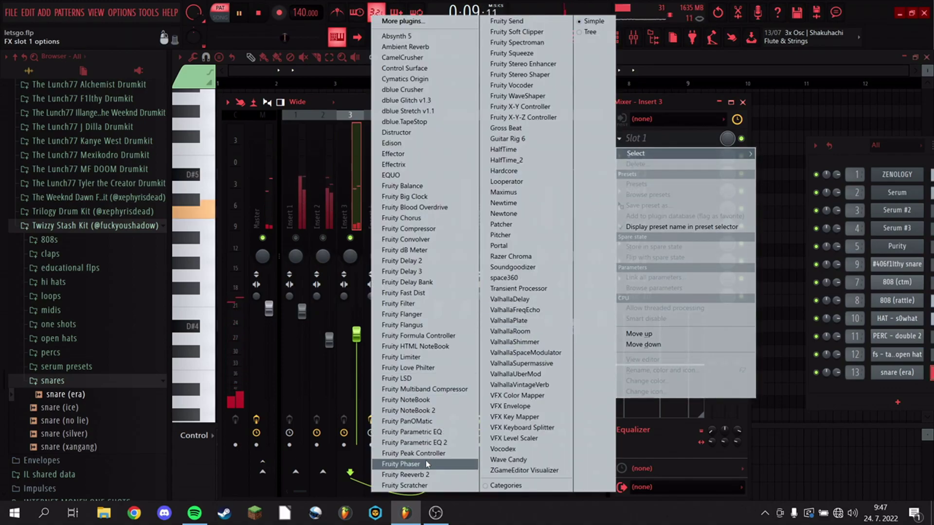
pyautogui.click(399, 476)
pyautogui.click(440, 103)
pyautogui.click(457, 121)
pyautogui.click(495, 102)
# Unmute Inserts 2, 1 and 4 alongside Insert 3.
pyautogui.click(323, 238)
pyautogui.click(296, 238)
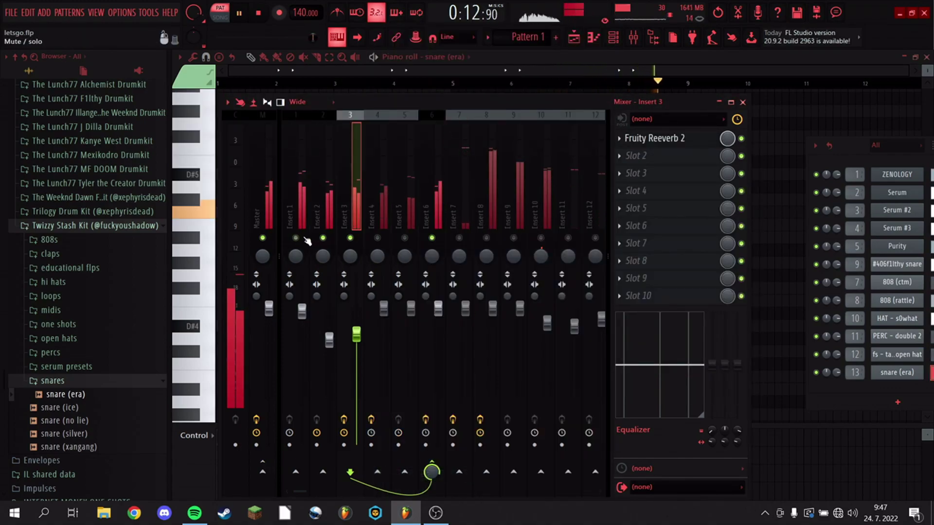
pyautogui.click(377, 238)
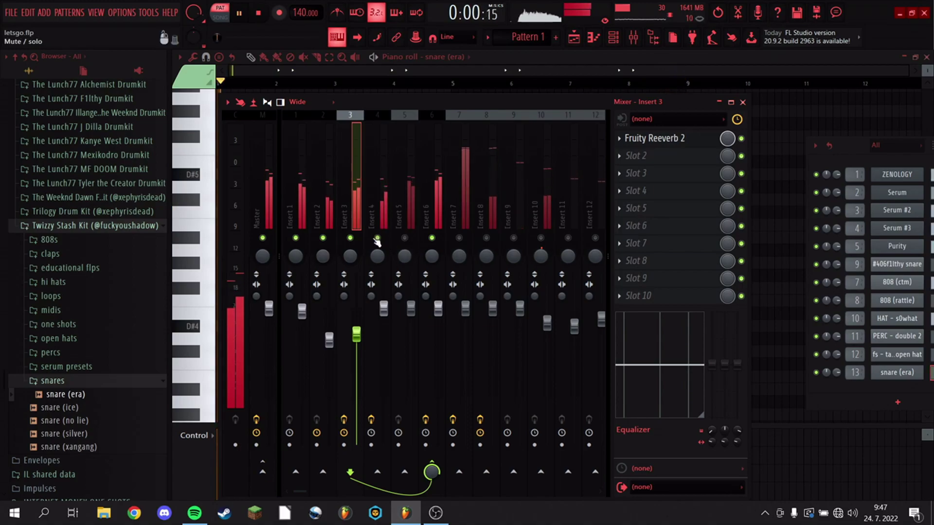
# Unmute Insert 5 and all the remaining muted mixer inserts, then select Insert 10.
pyautogui.click(404, 238)
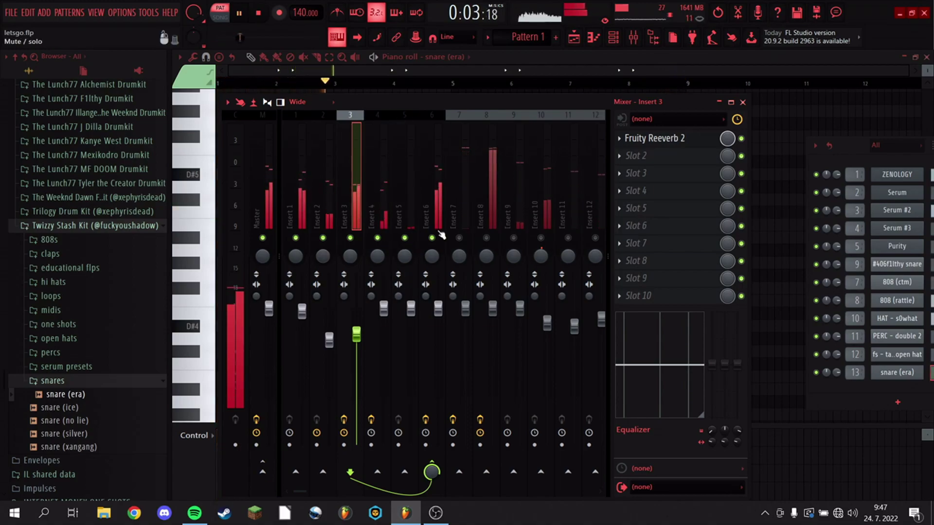
pyautogui.click(459, 238)
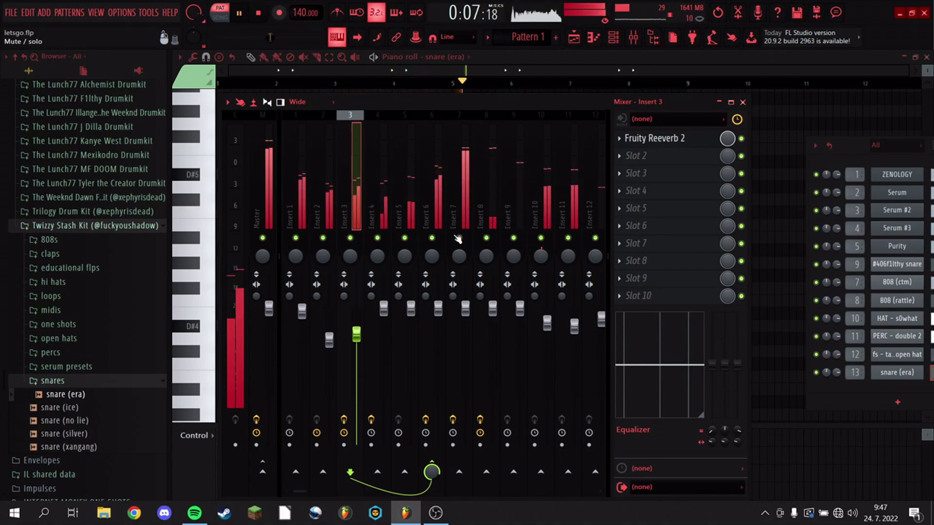
pyautogui.click(547, 324)
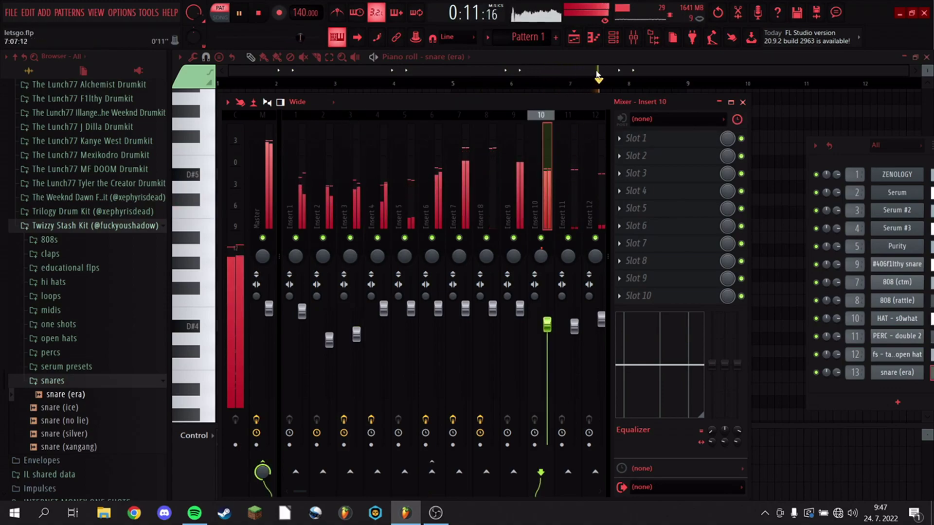
# Split Pattern 1 by channel and place all the resulting patterns on playlist tracks 1 to 12 from bar 1.
pyautogui.press('F5')
pyautogui.rightClick(242, 104)
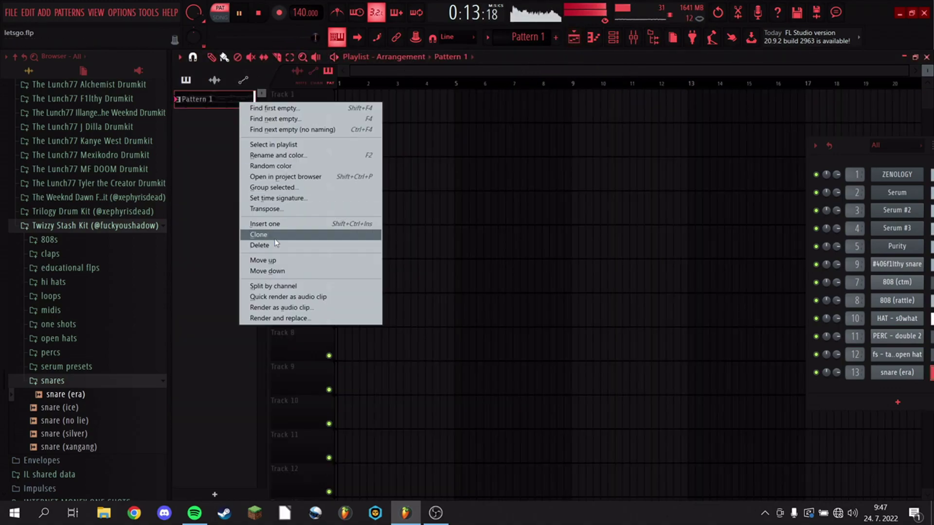
pyautogui.click(262, 287)
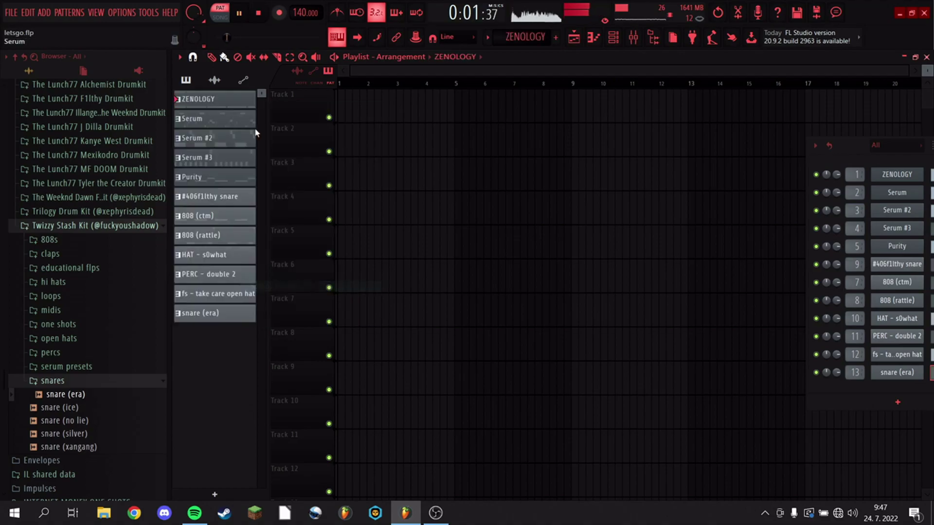
pyautogui.click(234, 318)
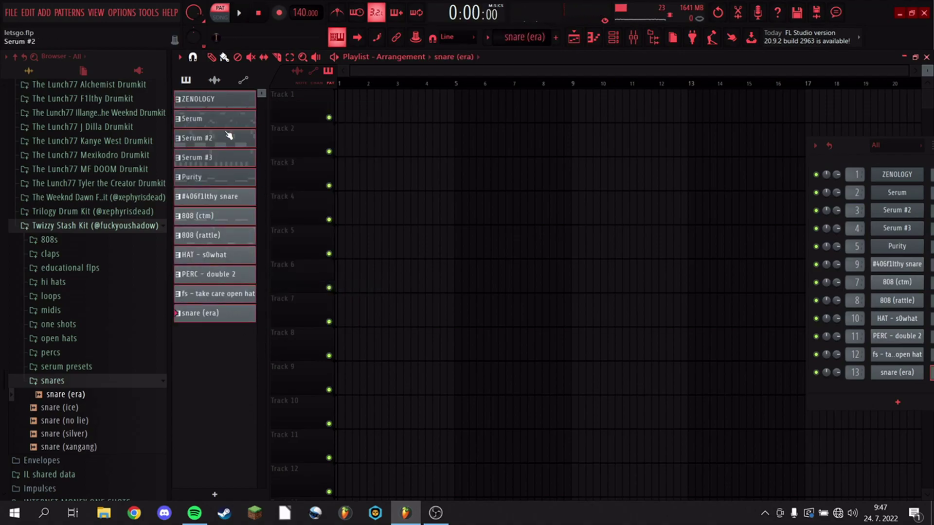
pyautogui.click(228, 106)
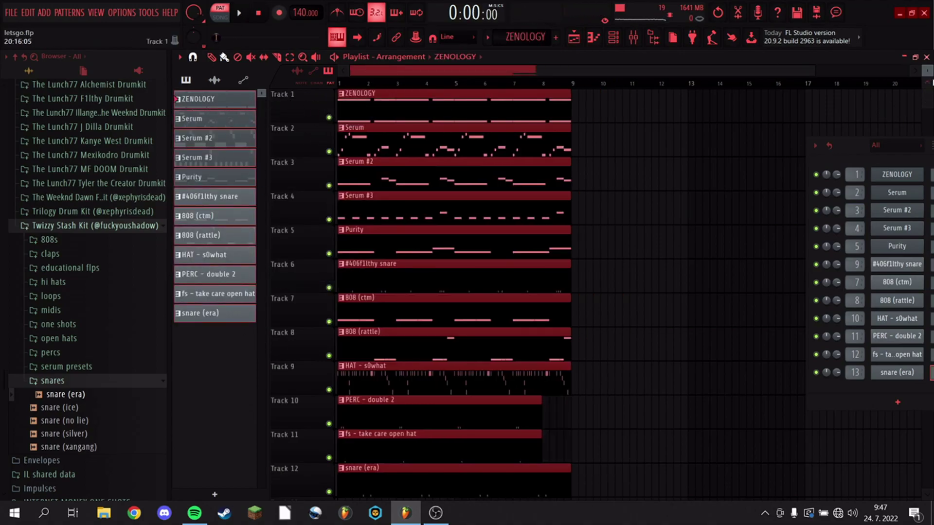
# Try trimming the starts of the clips on tracks 2 to 12 to about 4:05:00, keeping ZENOLOGY full length.
pyautogui.scroll(-3, 454, 292)
pyautogui.moveTo(930, 68); pyautogui.dragTo(930, 59)
pyautogui.press('space')
pyautogui.keyDown('ctrl'); pyautogui.moveTo(653, 428); pyautogui.dragTo(381, 100); pyautogui.keyUp('ctrl')
pyautogui.keyDown('ctrl'); pyautogui.moveTo(634, 378); pyautogui.dragTo(475, 136); pyautogui.keyUp('ctrl')
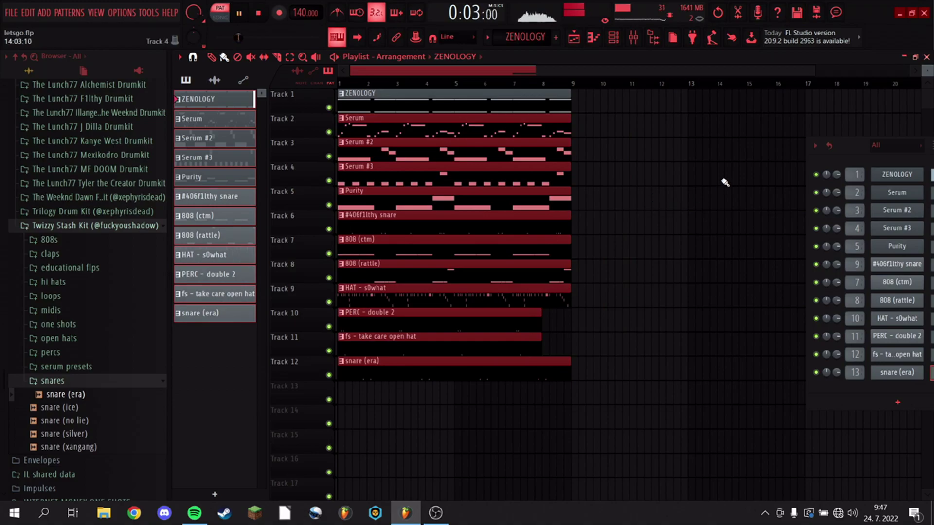
pyautogui.moveTo(339, 132); pyautogui.dragTo(430, 149)
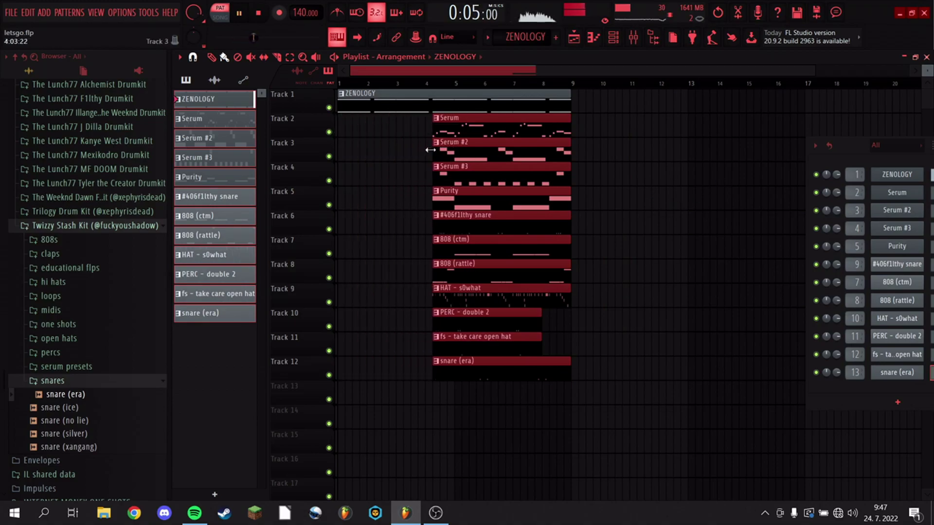
# Switch playback to song mode, deselect the clips and listen from where the trimmed clips enter.
pyautogui.press('l')
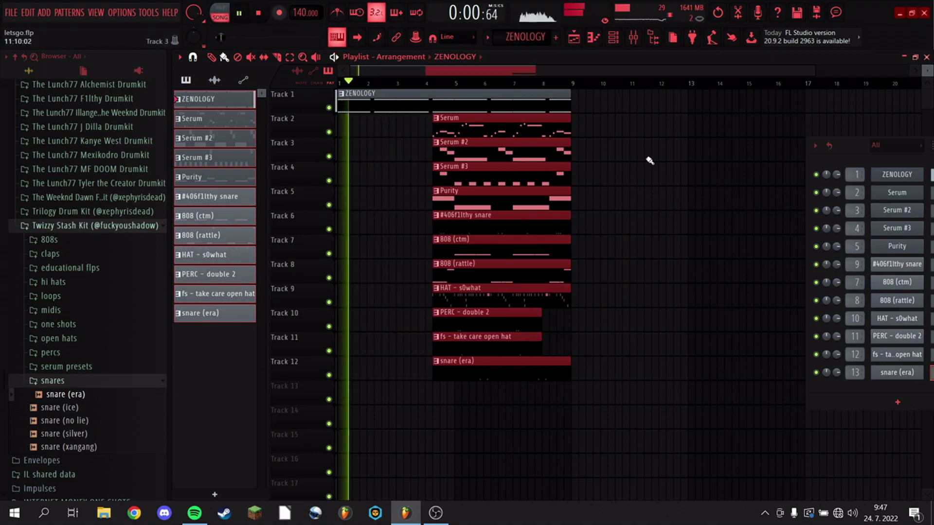
pyautogui.keyDown('ctrl'); pyautogui.click(649, 158); pyautogui.keyUp('ctrl')
pyautogui.click(412, 83)
pyautogui.scroll(4, 449, 88)
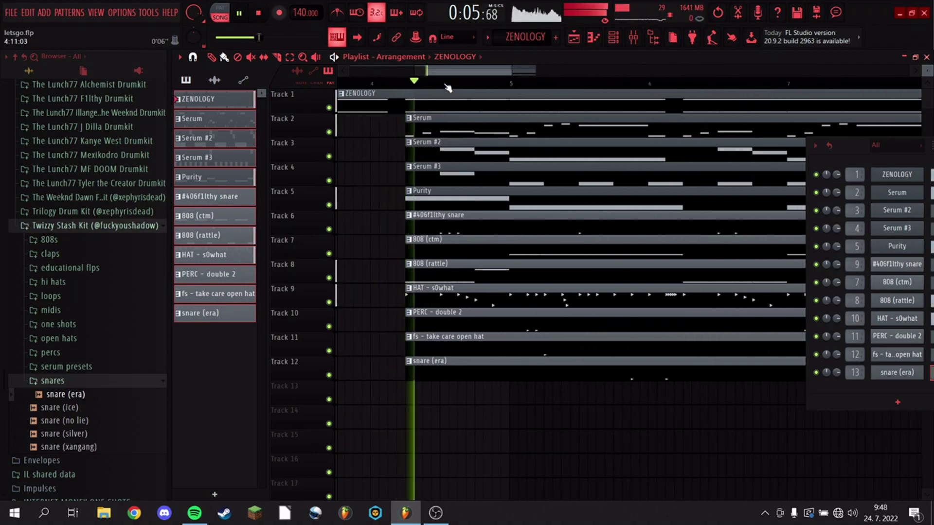
pyautogui.scroll(-2, 448, 89)
pyautogui.press('space')
pyautogui.press('space')
# Try extending the Purity clip's start back to 2:05:00, then restore its trimmed start.
pyautogui.moveTo(515, 195); pyautogui.dragTo(406, 194)
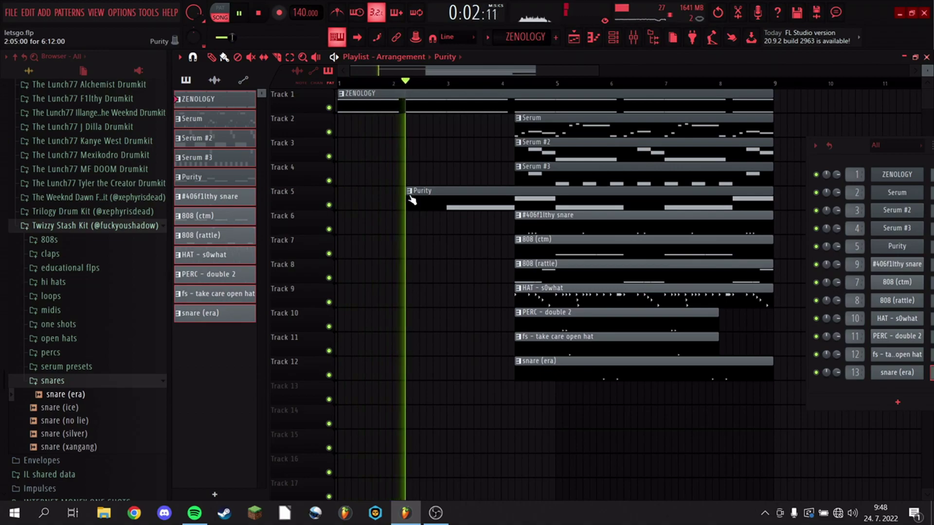
pyautogui.press('space')
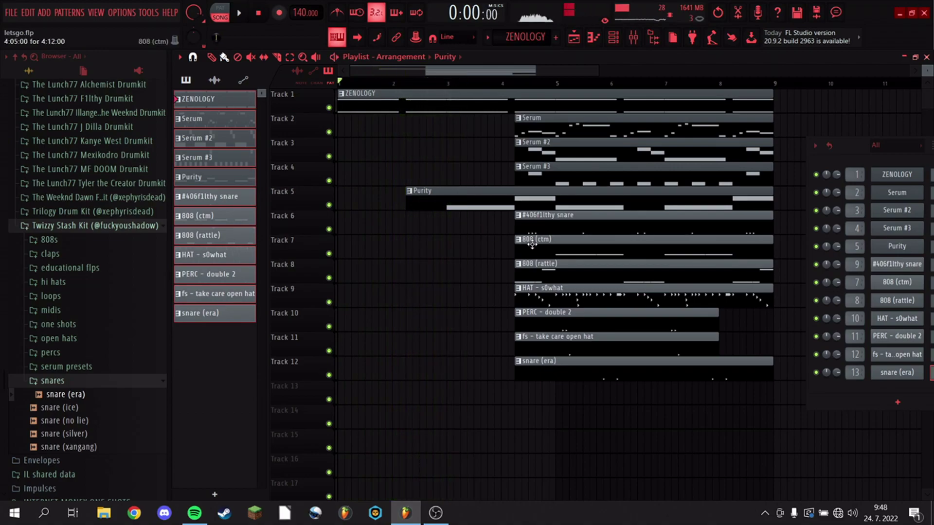
pyautogui.moveTo(407, 210); pyautogui.dragTo(463, 209)
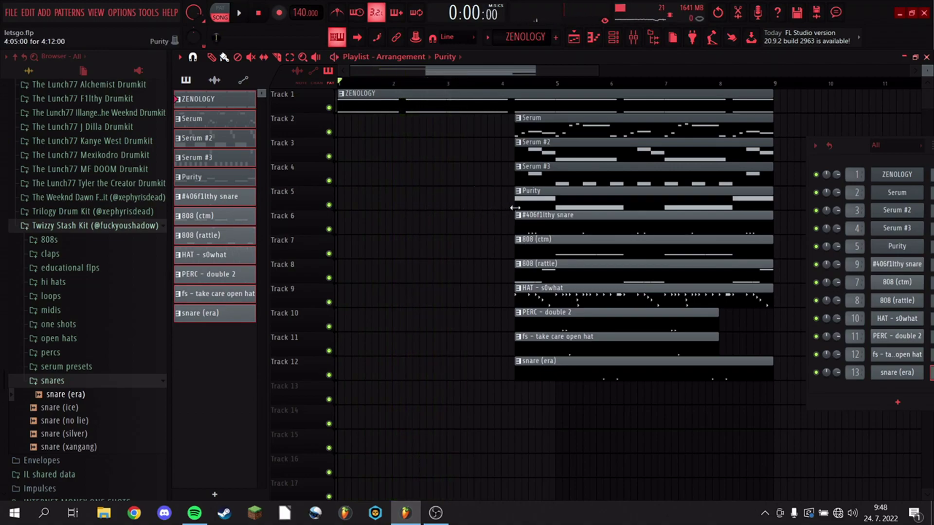
# Delete the clips on tracks 2 to 12, keeping only the ZENOLOGY clip.
pyautogui.press('space')
pyautogui.scroll(-3, 547, 85)
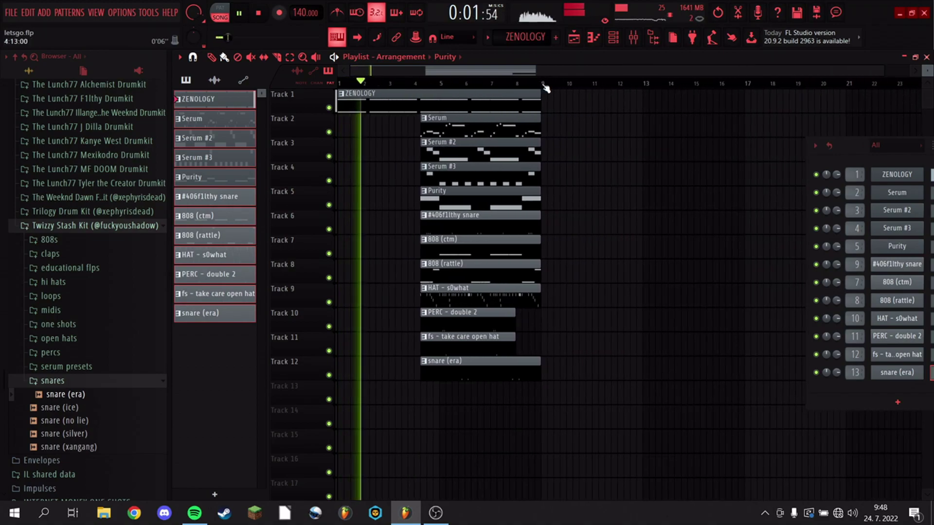
pyautogui.rightClick(475, 135)
pyautogui.press('space')
pyautogui.rightClick(476, 205)
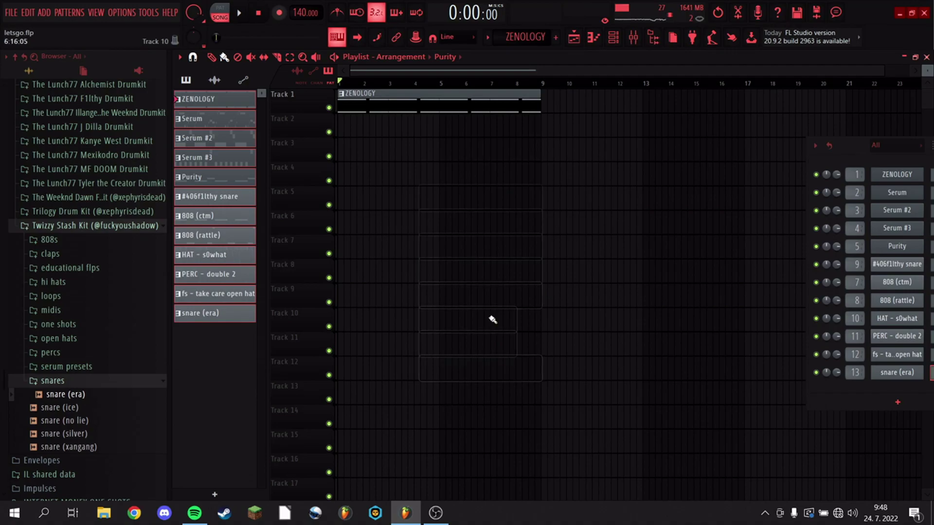
# Create an automation clip for the Param. EQ 2 mix level in Insert 6's slot 1 and move it to track 12.
pyautogui.click(637, 39)
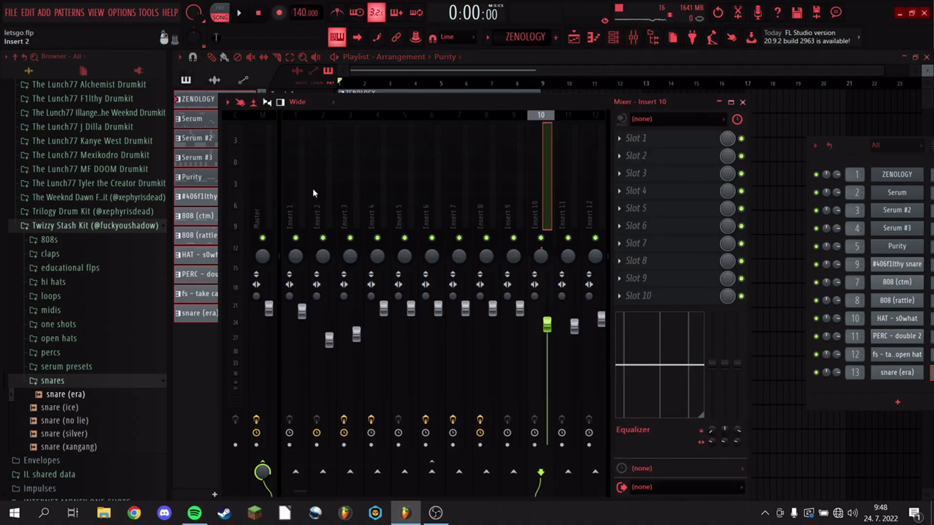
pyautogui.click(299, 193)
pyautogui.press('space')
pyautogui.click(436, 205)
pyautogui.rightClick(727, 138)
pyautogui.click(779, 210)
pyautogui.click(743, 102)
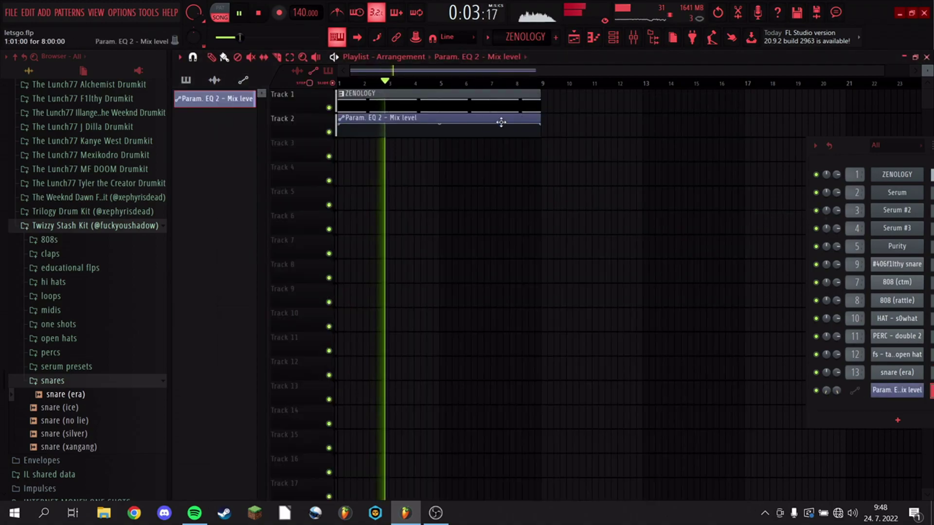
pyautogui.moveTo(469, 118); pyautogui.dragTo(431, 372)
# Place the Serum, Serum #2, Serum #3 and Purity patterns on tracks 2 to 5 from bar 1.
pyautogui.click(186, 80)
pyautogui.press('space')
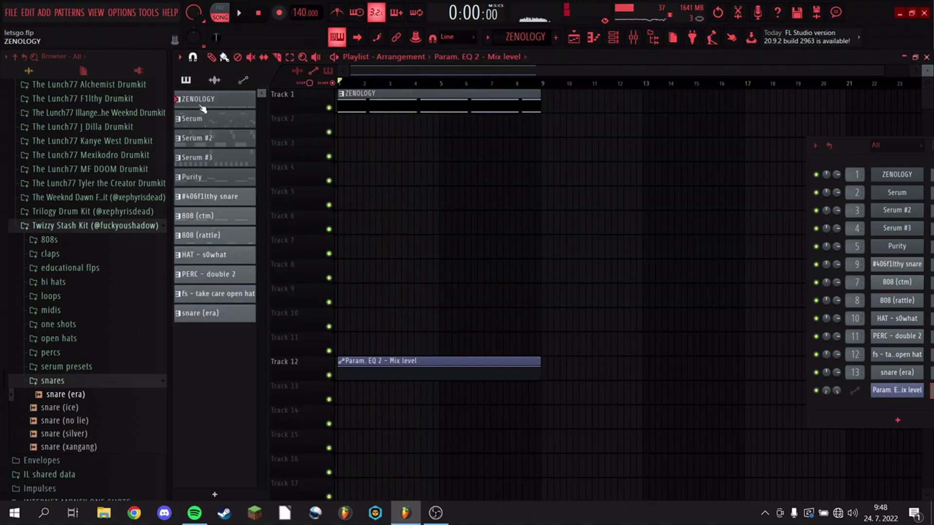
pyautogui.moveTo(226, 132); pyautogui.dragTo(383, 143)
pyautogui.press('space')
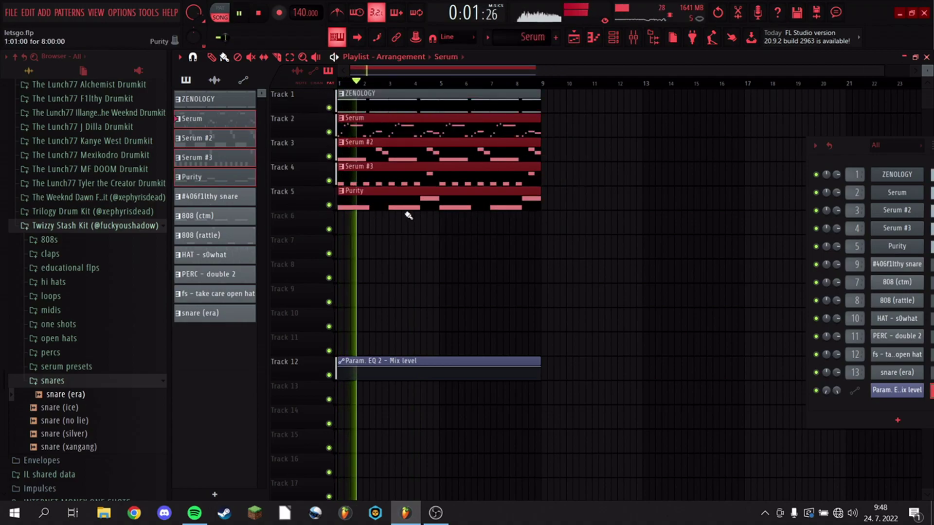
pyautogui.hotkey('ctrl', 'd')
# Extend the EQ mix level automation to bar 13 and shape it to stay at its lowest level until stepping up at bar 9.
pyautogui.moveTo(339, 367); pyautogui.dragTo(333, 416)
pyautogui.moveTo(540, 373); pyautogui.dragTo(640, 374)
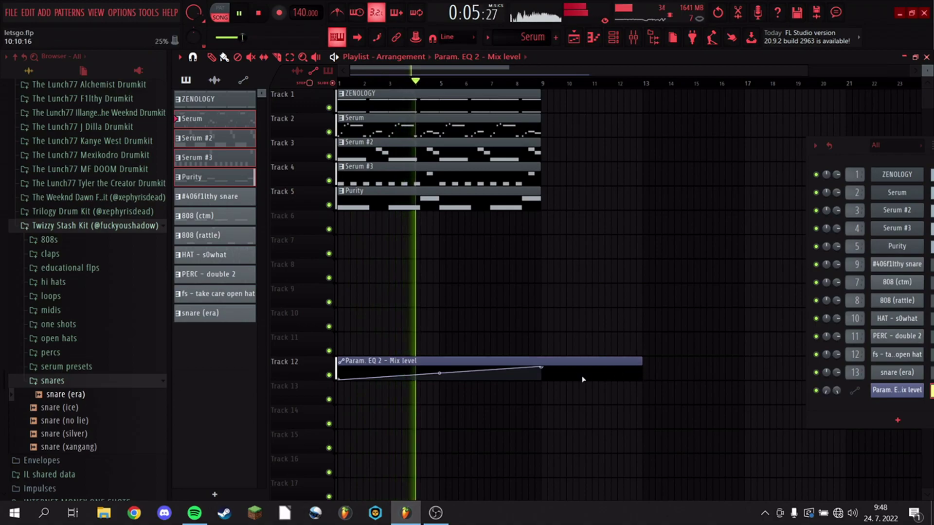
pyautogui.moveTo(542, 367)
pyautogui.mouseDown()
pyautogui.moveTo(545, 393)
pyautogui.moveTo(542, 384)
pyautogui.mouseUp()
pyautogui.rightClick(542, 368)
pyautogui.rightClick(630, 369)
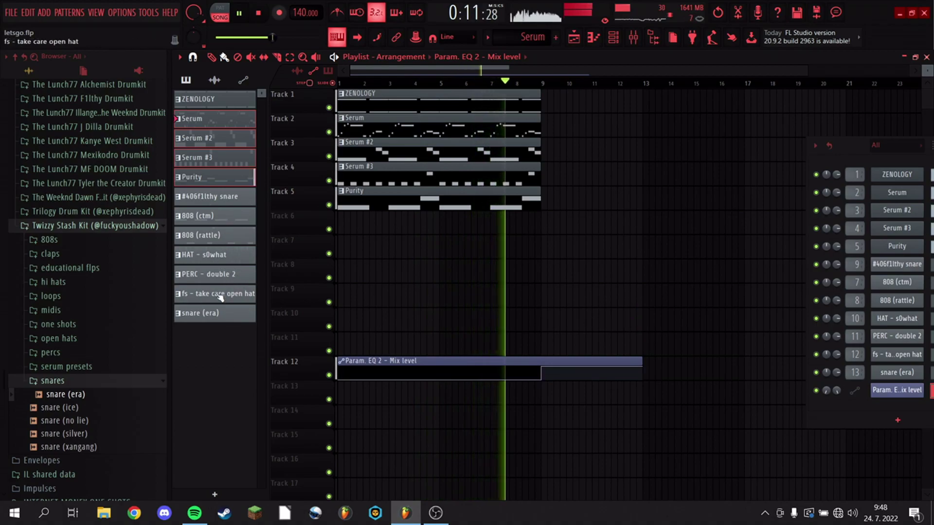
# Clone the snare (era) pattern and place the clone on track 6 from bar 1.
pyautogui.rightClick(216, 314)
pyautogui.click(235, 402)
pyautogui.press('space')
pyautogui.moveTo(205, 333)
pyautogui.mouseDown()
pyautogui.moveTo(343, 293)
pyautogui.moveTo(370, 239)
pyautogui.moveTo(373, 210)
pyautogui.mouseUp()
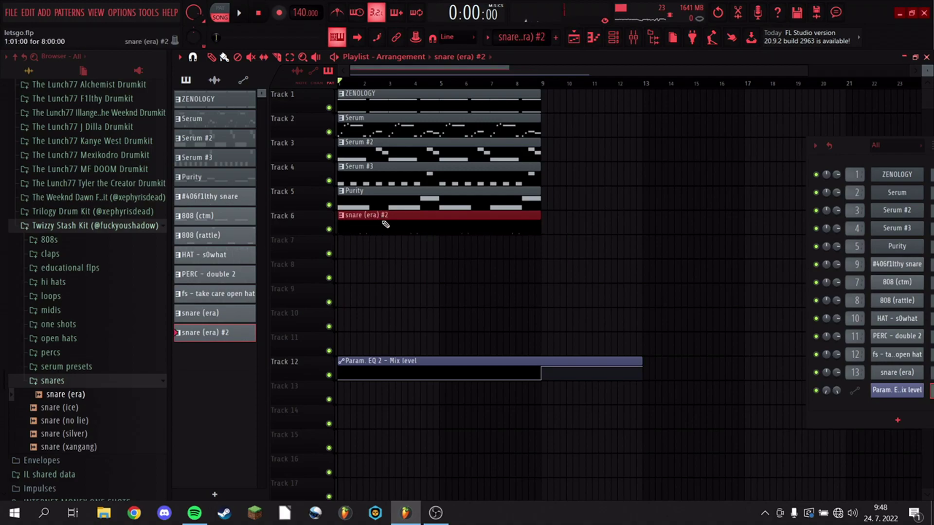
# In the cloned snare pattern, replace the last visible step-sequencer bar's hits with four groups of three hits.
pyautogui.doubleClick(387, 225)
pyautogui.scroll(3, 576, 90)
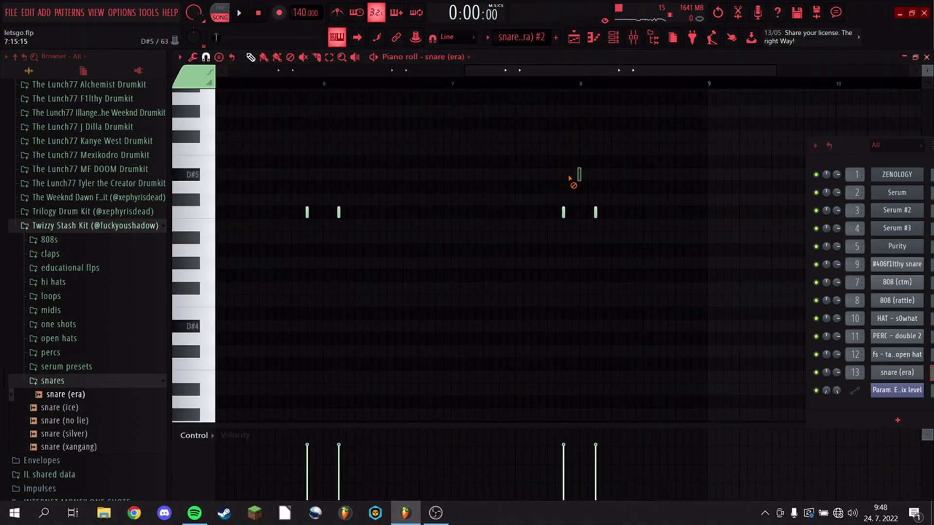
pyautogui.moveTo(852, 145); pyautogui.dragTo(99, 88)
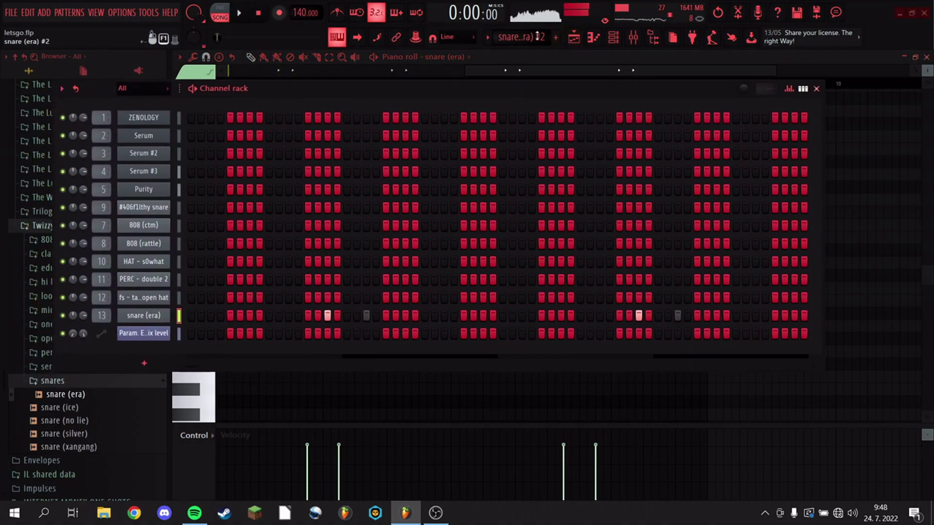
pyautogui.rightClick(678, 315)
pyautogui.rightClick(639, 316)
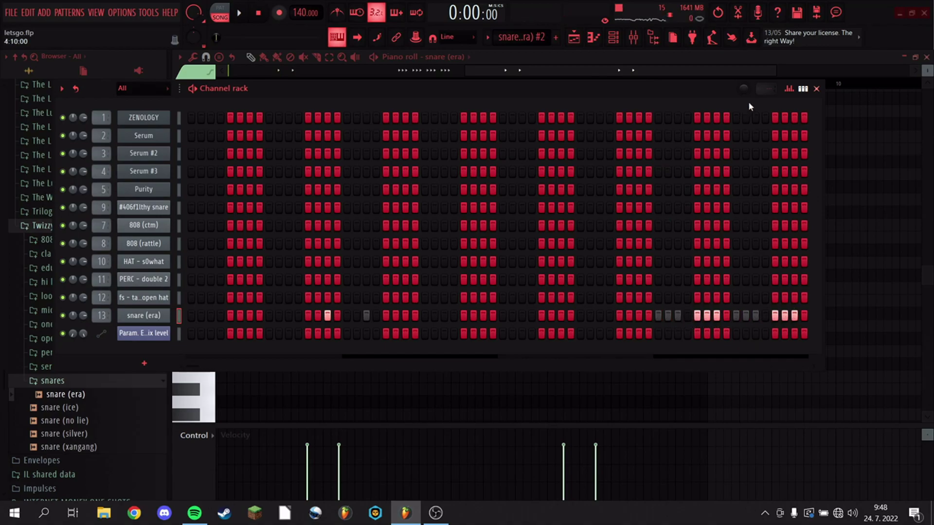
pyautogui.click(816, 89)
# Delete the original snare hits outside the four groups of three in the piano roll.
pyautogui.press('space')
pyautogui.scroll(-3, 427, 89)
pyautogui.click(393, 84)
pyautogui.moveTo(688, 210); pyautogui.dragTo(493, 218)
pyautogui.moveTo(287, 208); pyautogui.dragTo(263, 219)
pyautogui.press('Delete')
# Move the four groups of snare hits to bar 8 and stop playback.
pyautogui.press('space')
pyautogui.press('space')
pyautogui.moveTo(542, 203); pyautogui.dragTo(630, 215)
pyautogui.press('space')
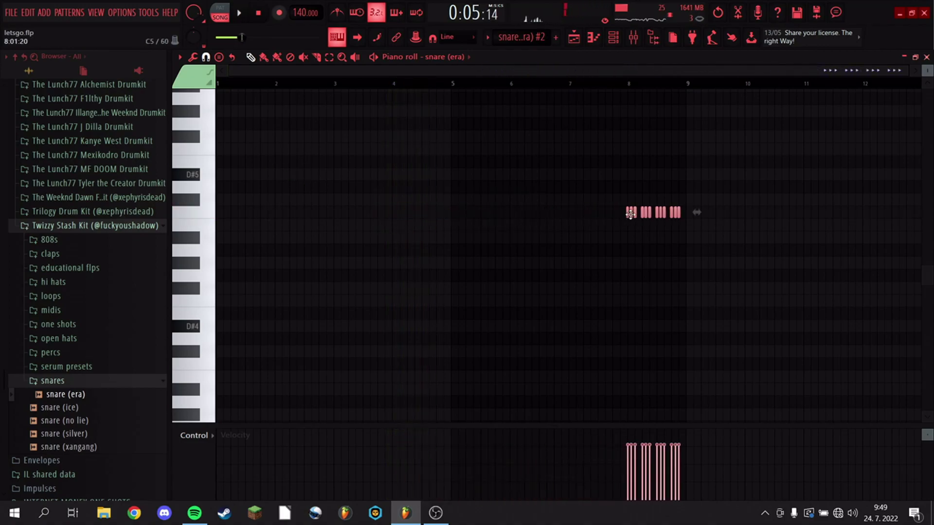
# Transpose the four snare groups into a descending run of D#5, C#5, B4 and A#4.
pyautogui.click(638, 219)
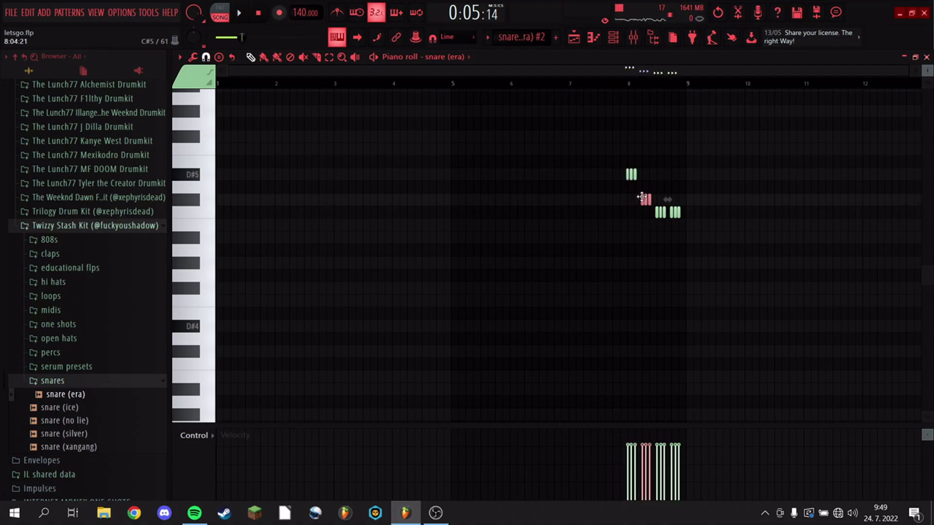
pyautogui.press('space')
pyautogui.moveTo(667, 223); pyautogui.dragTo(696, 237)
pyautogui.keyDown('ctrl'); pyautogui.click(737, 189); pyautogui.keyUp('ctrl')
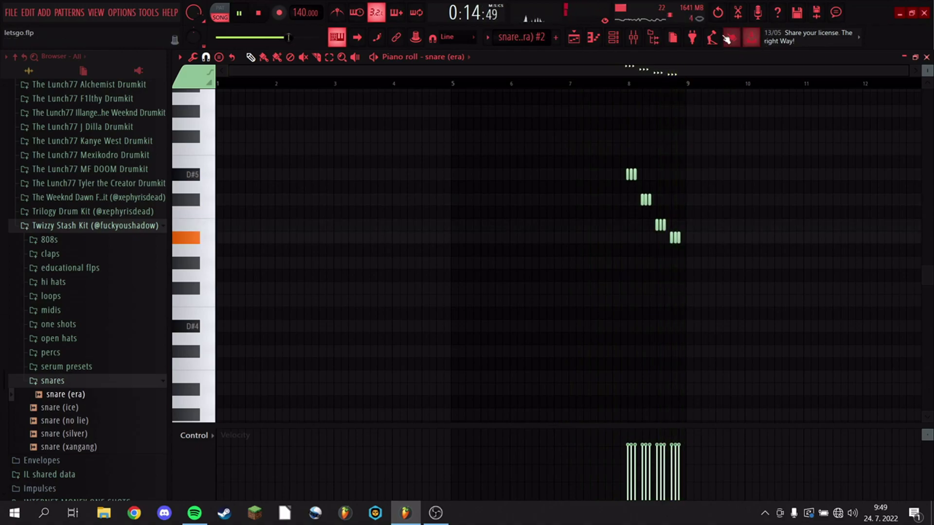
# Lower the fourth snare group to G#4 and the third to A#4, then deselect the notes.
pyautogui.click(675, 238)
pyautogui.moveTo(675, 240); pyautogui.dragTo(676, 264)
pyautogui.moveTo(691, 221); pyautogui.dragTo(661, 239)
pyautogui.keyDown('ctrl'); pyautogui.click(664, 146); pyautogui.keyUp('ctrl')
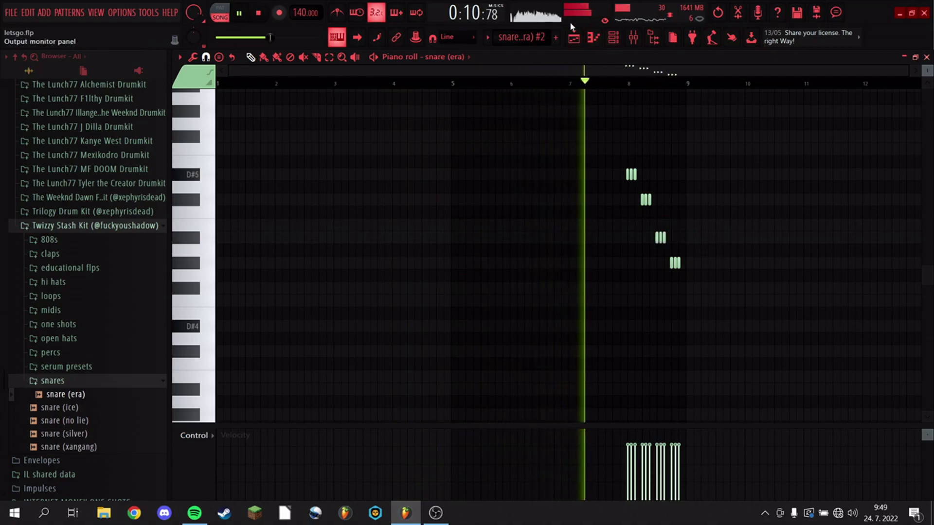
# Duplicate the clips on tracks 1 to 6 from bar 9 and move the EQ automation clip to track 16.
pyautogui.click(574, 38)
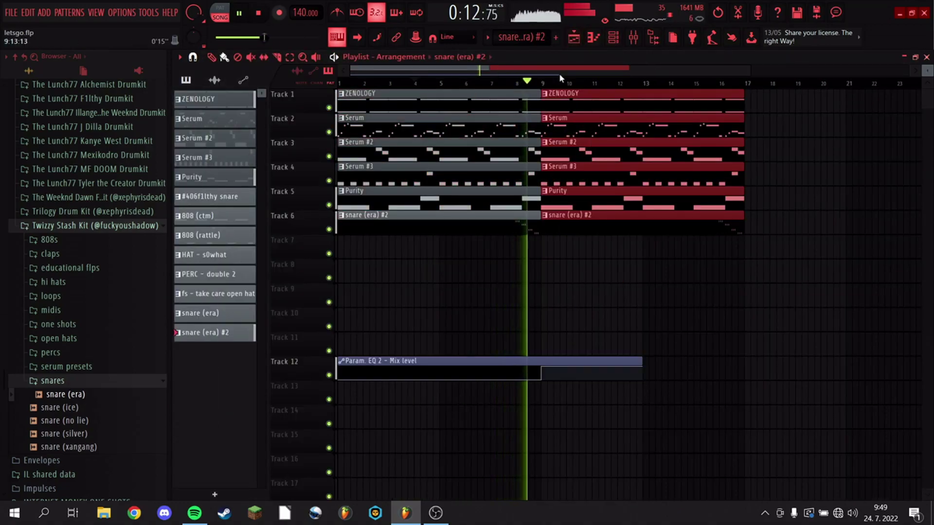
pyautogui.press('space')
pyautogui.keyDown('ctrl'); pyautogui.scroll(-2, 350, 166); pyautogui.keyUp('ctrl')
pyautogui.moveTo(490, 360); pyautogui.dragTo(495, 451)
# Place the patterns from #406f1lthy snare to snare (era) #2 on tracks 7 to 14 at bar 9 and move the automation to track 15.
pyautogui.click(186, 80)
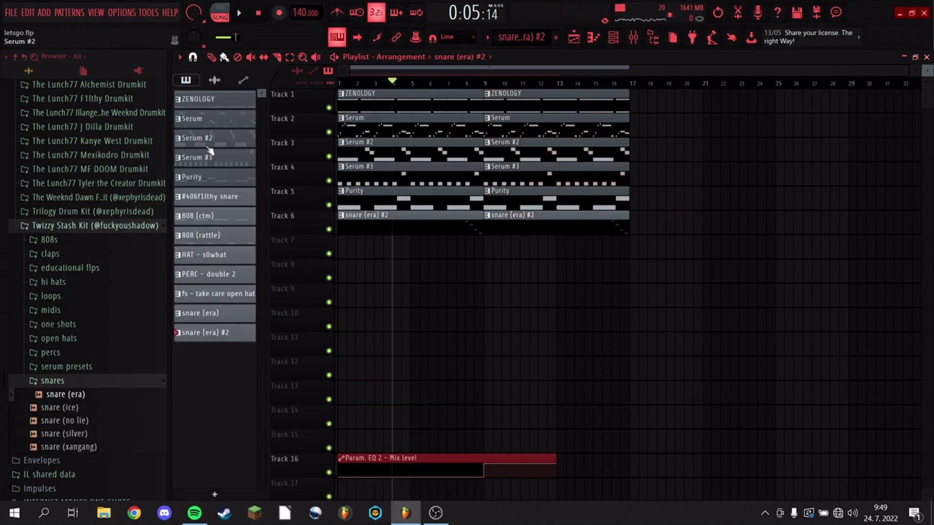
pyautogui.moveTo(232, 220); pyautogui.dragTo(487, 265)
pyautogui.press('space')
pyautogui.moveTo(484, 470); pyautogui.dragTo(485, 445)
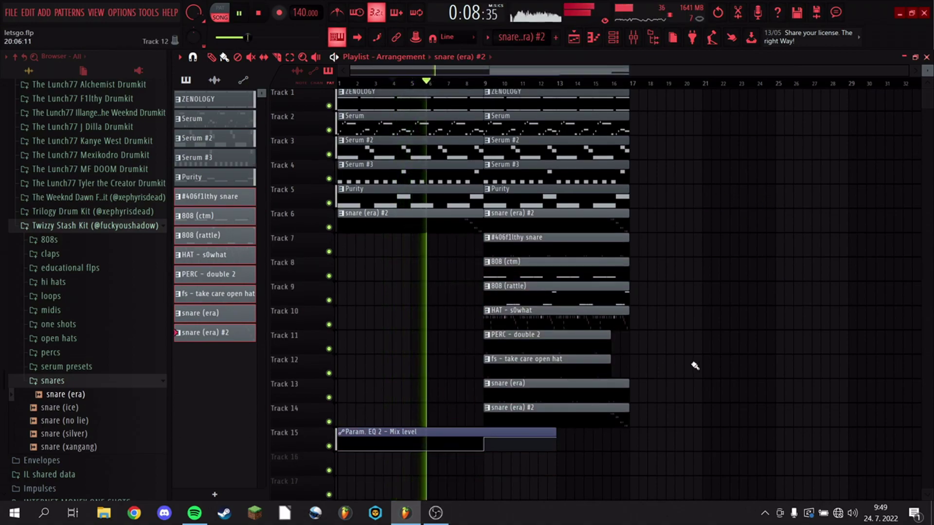
# Shorten the clips on tracks 7 to 10 to end at bar 16, then extend both 808 clips to about mid-bar 16.
pyautogui.moveTo(648, 352); pyautogui.dragTo(616, 248)
pyautogui.hotkey('ctrl', 'd')
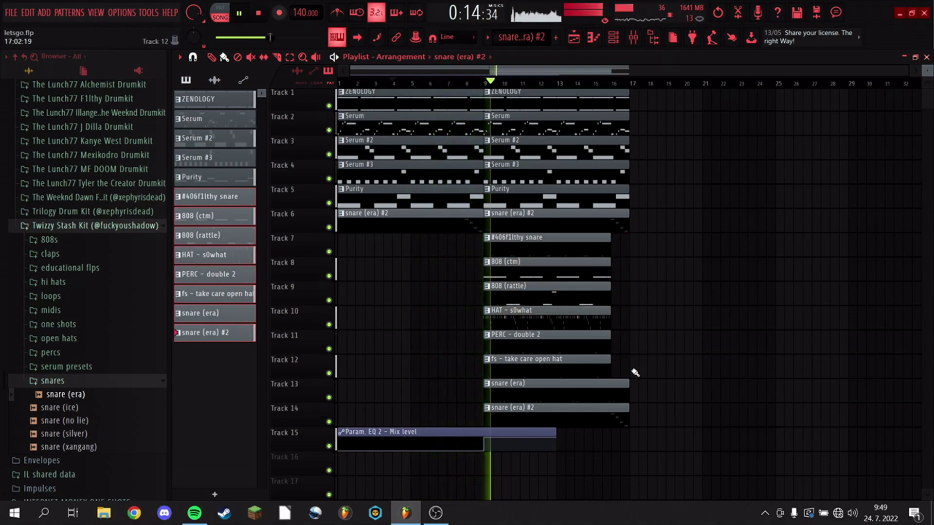
pyautogui.moveTo(619, 304); pyautogui.dragTo(607, 260)
pyautogui.moveTo(609, 269); pyautogui.dragTo(618, 269)
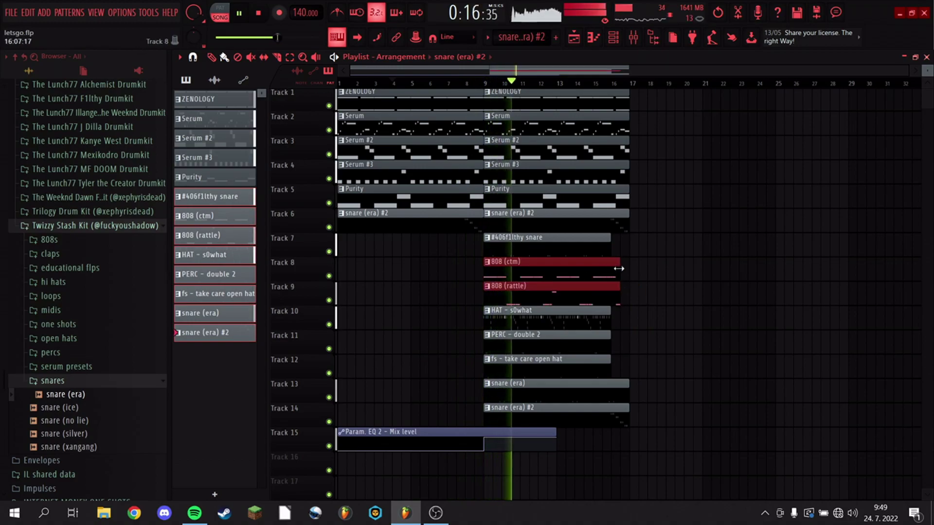
# Extend both 808 clips to end at bar 17 and shorten the snare (era) clip on track 13 to end at bar 16.
pyautogui.keyDown('ctrl'); pyautogui.click(655, 341); pyautogui.keyUp('ctrl')
pyautogui.moveTo(617, 378); pyautogui.dragTo(603, 332)
pyautogui.keyDown('ctrl'); pyautogui.click(650, 366); pyautogui.keyUp('ctrl')
pyautogui.moveTo(630, 385); pyautogui.dragTo(612, 385)
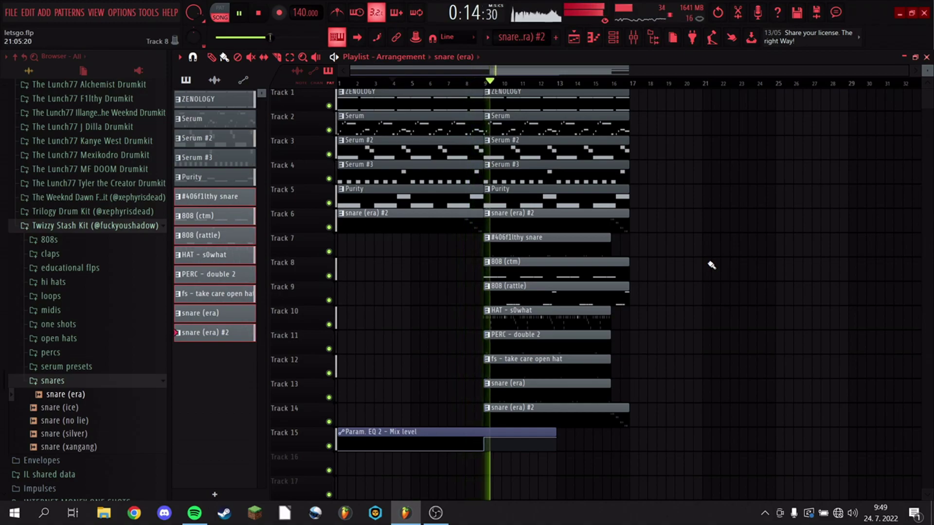
# Delete the intro clips on tracks 2 to 6 and play the arrangement from bar 1.
pyautogui.press('space')
pyautogui.rightClick(406, 224)
pyautogui.rightClick(405, 199)
pyautogui.rightClick(404, 177)
pyautogui.rightClick(404, 153)
pyautogui.rightClick(423, 128)
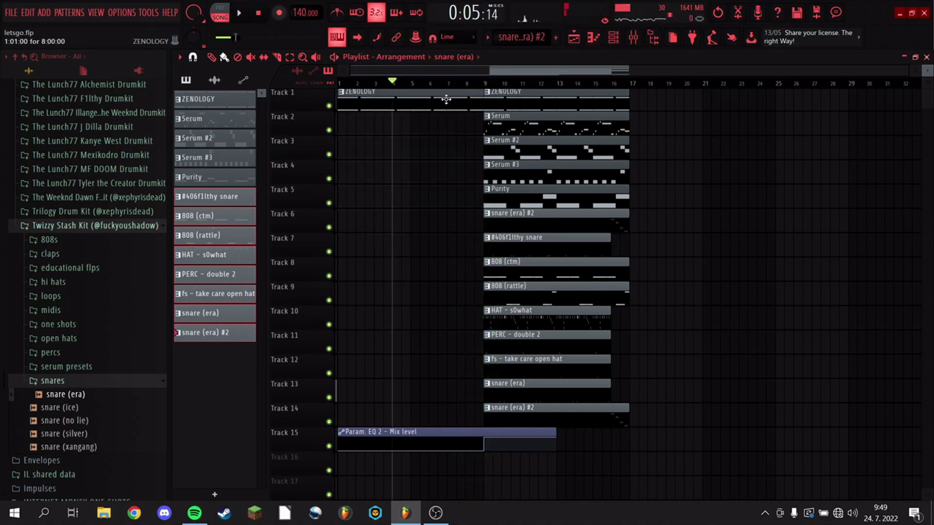
pyautogui.press('space')
pyautogui.click(339, 83)
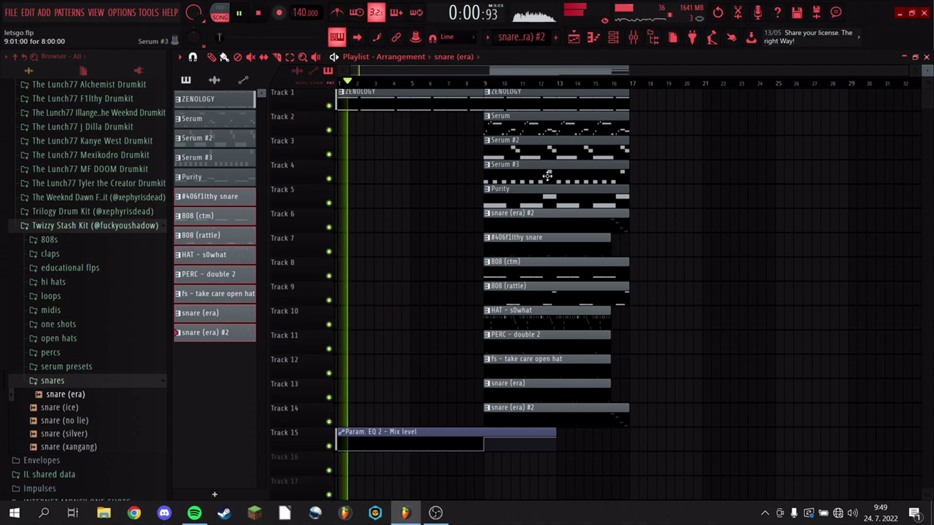
# Place a Serum #3 clip at bar 1 on track 4.
pyautogui.click(548, 176)
pyautogui.click(345, 177)
pyautogui.press('space')
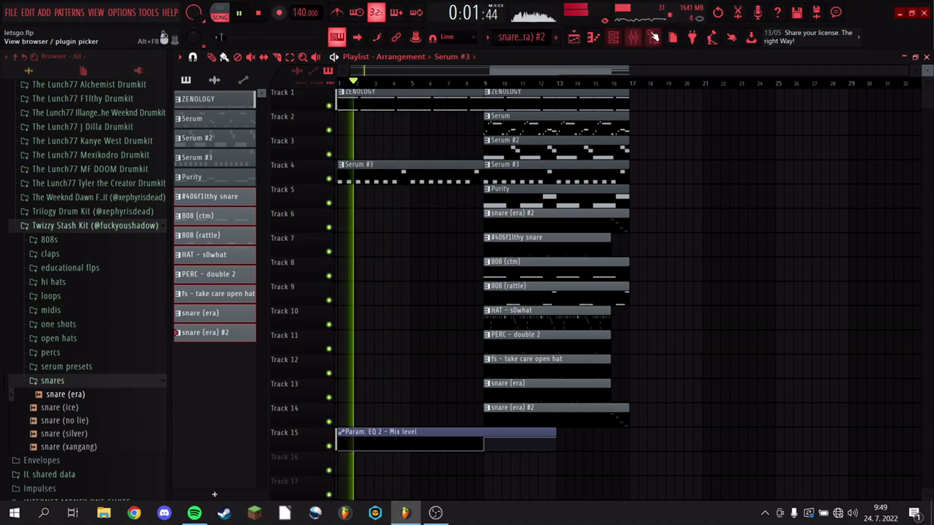
# Try a copy of the Serum #2 clip at bar 1 on track 3 and remove it after listening.
pyautogui.moveTo(519, 141); pyautogui.dragTo(372, 142)
pyautogui.press('space')
pyautogui.press('space')
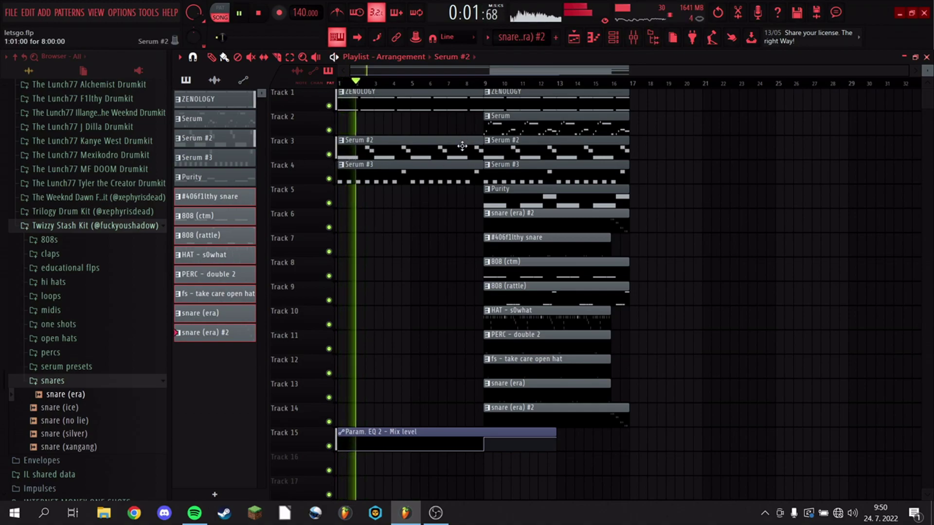
pyautogui.rightClick(462, 146)
pyautogui.press('space')
# Copy the Serum clip to bar 1 on track 2 and the snare (era) #2 clip to bar 1 on track 6, and play the intro.
pyautogui.moveTo(512, 118); pyautogui.dragTo(367, 118)
pyautogui.click(455, 82)
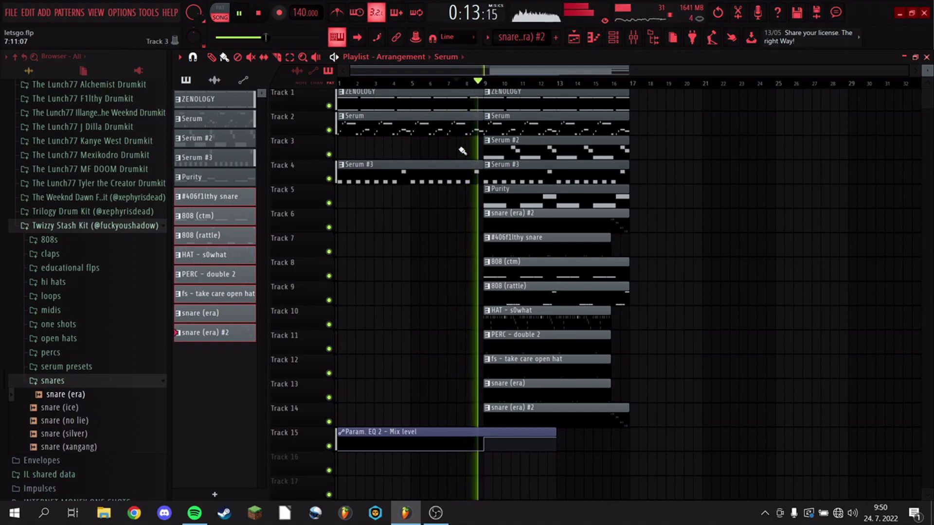
pyautogui.press('space')
pyautogui.moveTo(577, 229); pyautogui.dragTo(431, 226)
pyautogui.press('space')
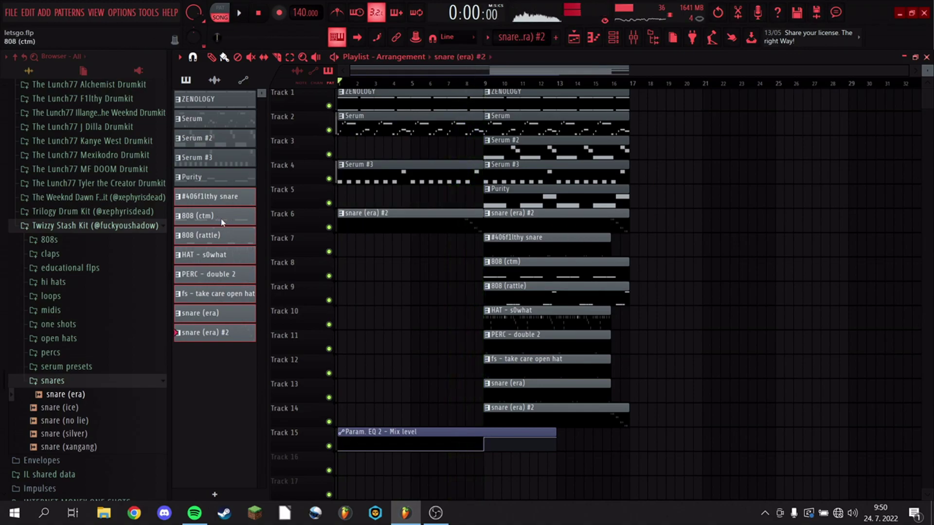
pyautogui.click(444, 83)
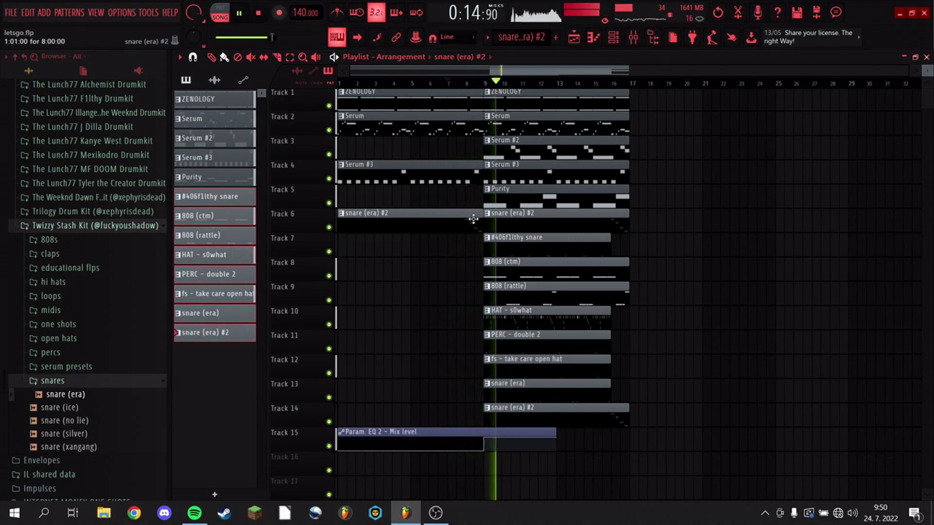
# In the 808 (ctm) pattern, split the opening D#5 note into two very short notes followed by a longer one.
pyautogui.doubleClick(532, 273)
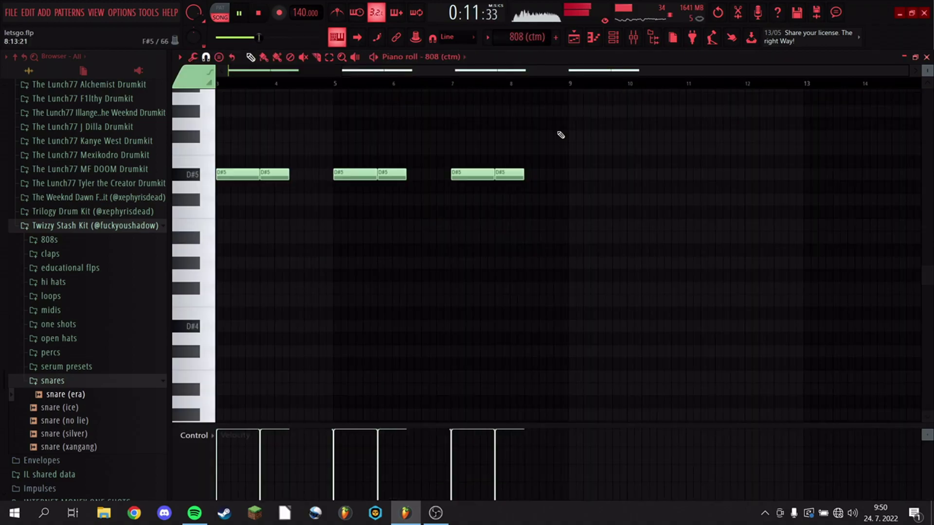
pyautogui.moveTo(535, 69); pyautogui.dragTo(1, 94)
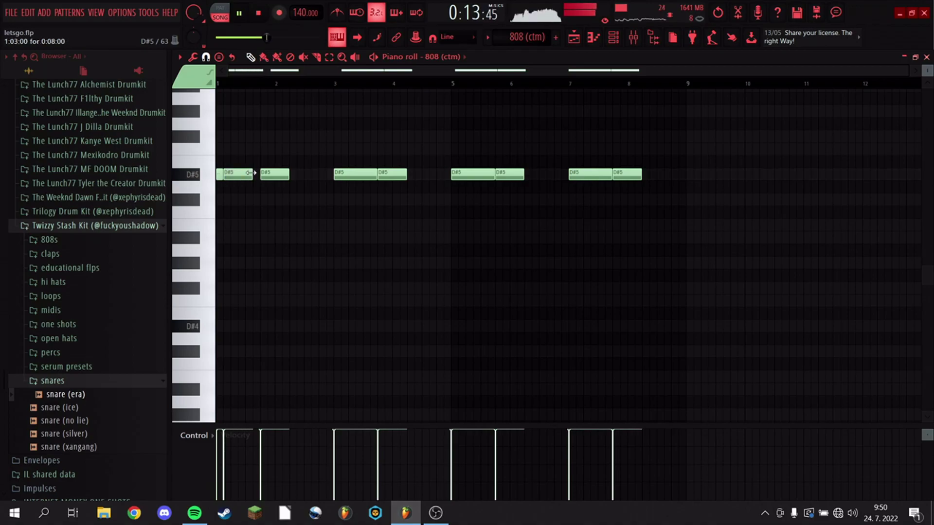
pyautogui.moveTo(250, 173); pyautogui.dragTo(229, 175)
pyautogui.press('space')
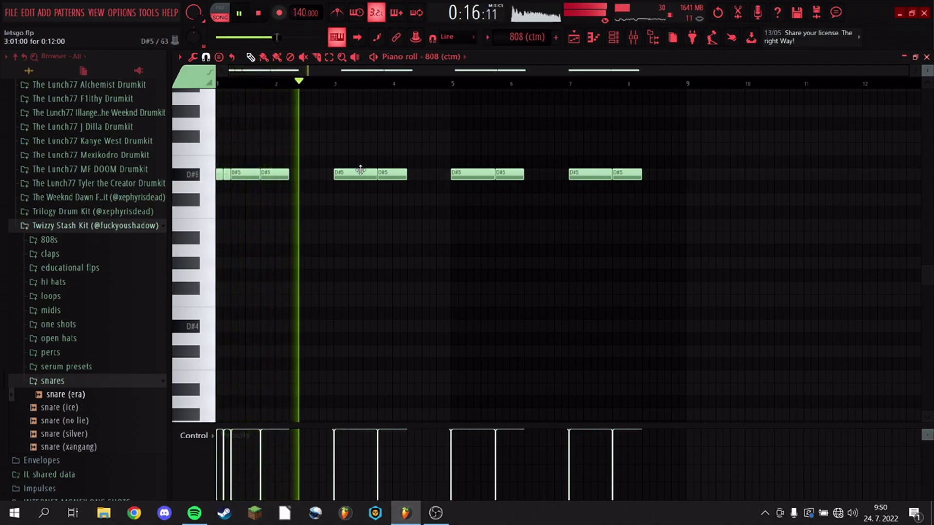
# Replace the long D#5 note at bar 3 with a copy of the split note group from bar 1.
pyautogui.rightClick(361, 171)
pyautogui.press('space')
pyautogui.press('space')
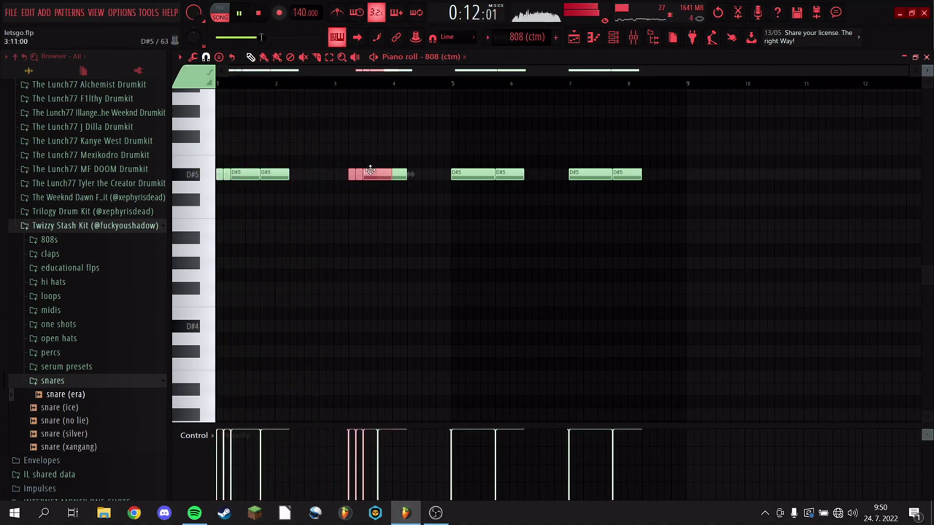
pyautogui.press('space')
# Replace the long D#5 notes at bars 5 and 7 with copied groups, using a single short opening note at bars 3 and 7.
pyautogui.rightClick(584, 174)
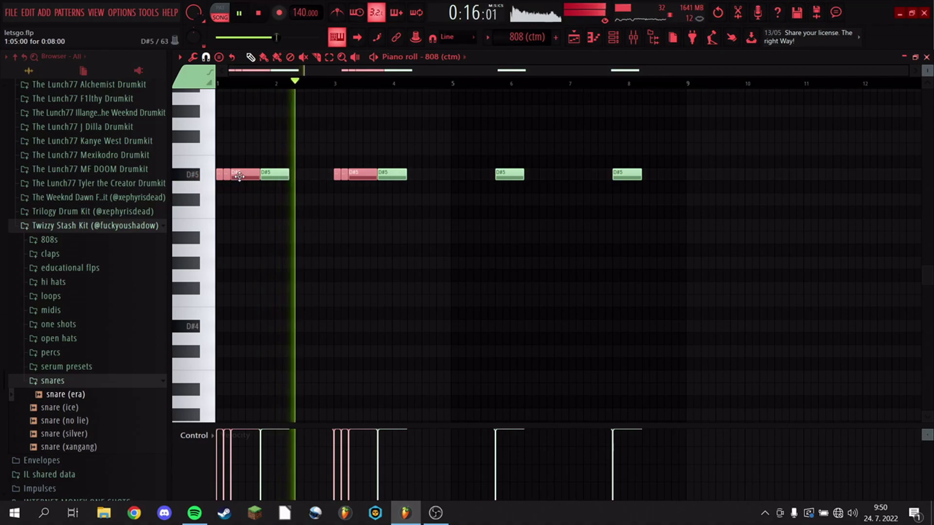
pyautogui.hotkey('ctrl', 'b')
pyautogui.click(357, 174)
pyautogui.press('space')
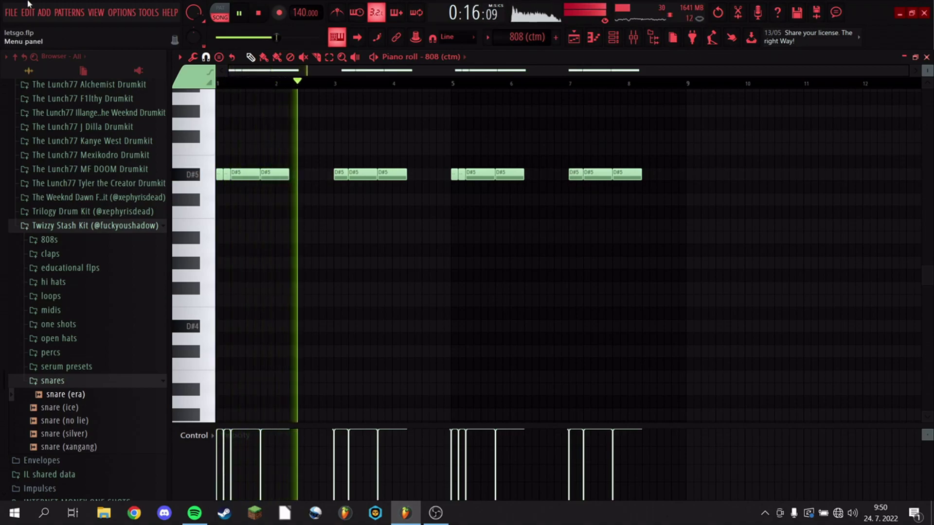
# Return to the playlist, open the fs - take care open hat pattern's notes and play it with the beat.
pyautogui.click(574, 38)
pyautogui.moveTo(428, 83); pyautogui.dragTo(493, 88)
pyautogui.press('space')
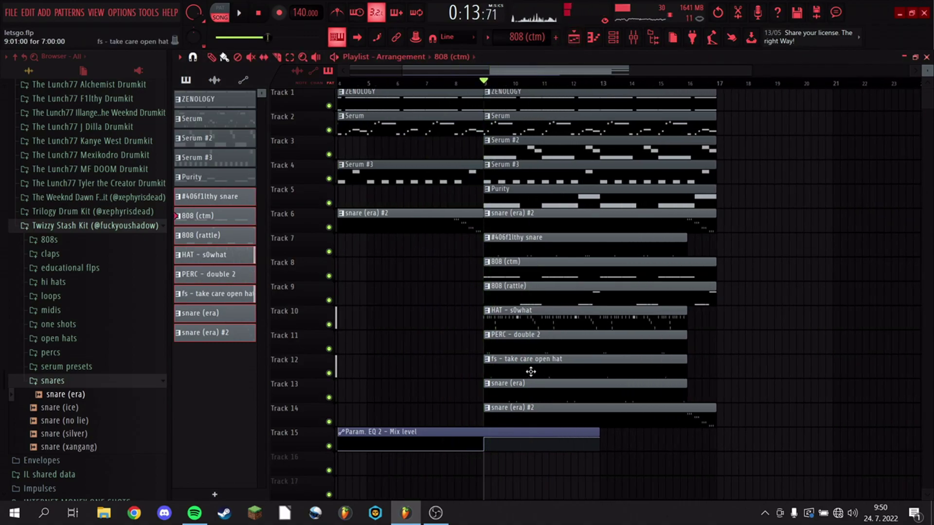
pyautogui.doubleClick(530, 367)
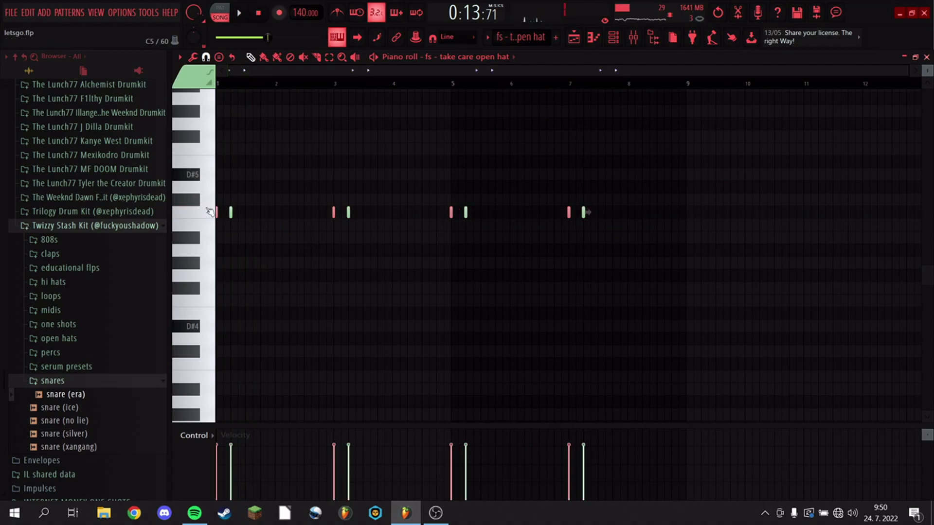
pyautogui.press('space')
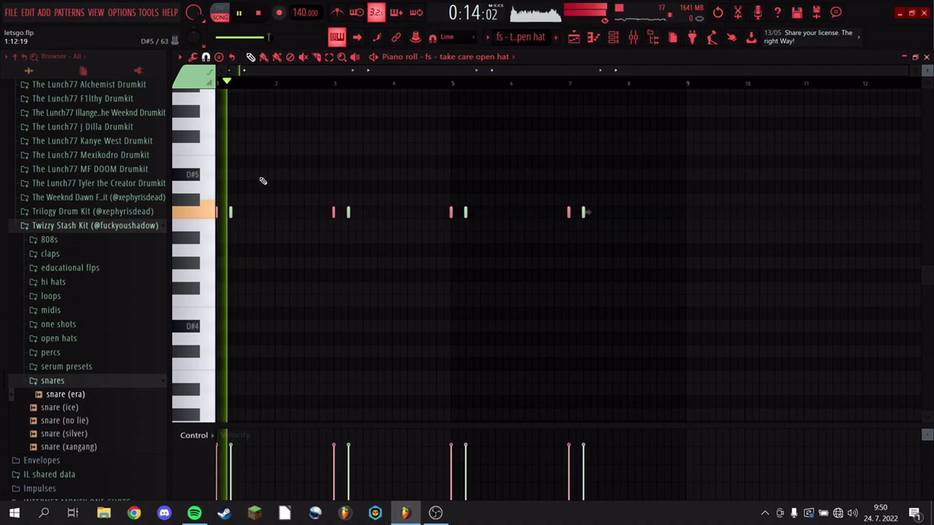
# Lower the volume of mixer Insert 12 to 90% and play the playlist from the intro's second half.
pyautogui.click(634, 39)
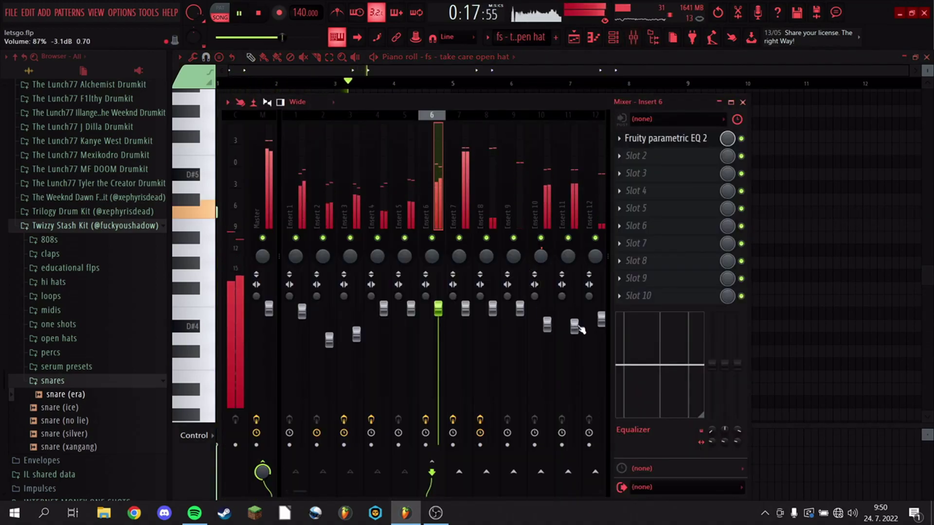
pyautogui.moveTo(602, 320); pyautogui.dragTo(602, 324)
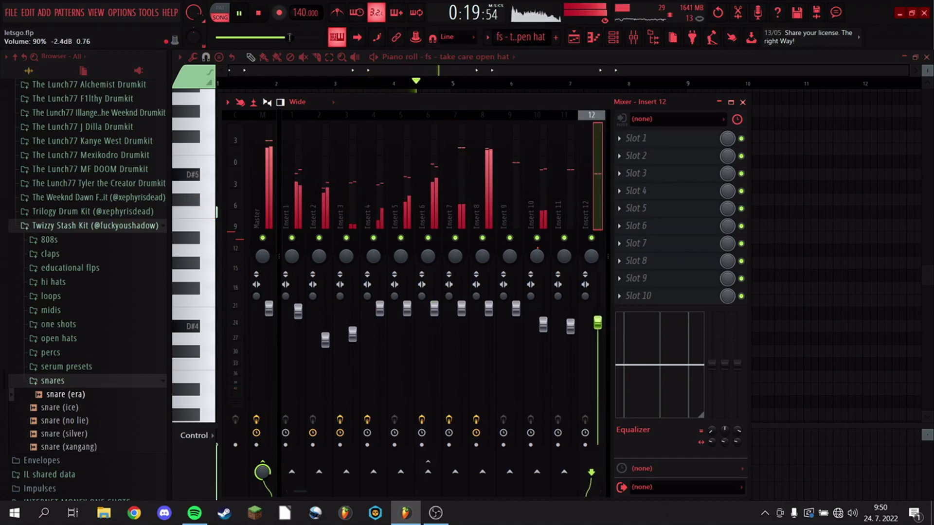
pyautogui.click(574, 38)
pyautogui.click(417, 82)
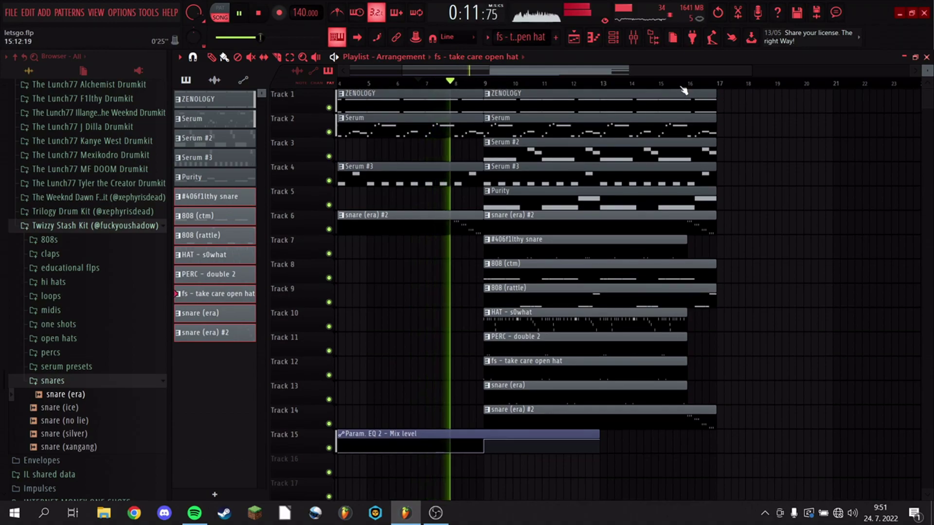
# Delete the Serum #2 clip at bar 9 and extend the clips on tracks 7 and 10 to 13 to end at bar 17.
pyautogui.scroll(-2, 786, 139)
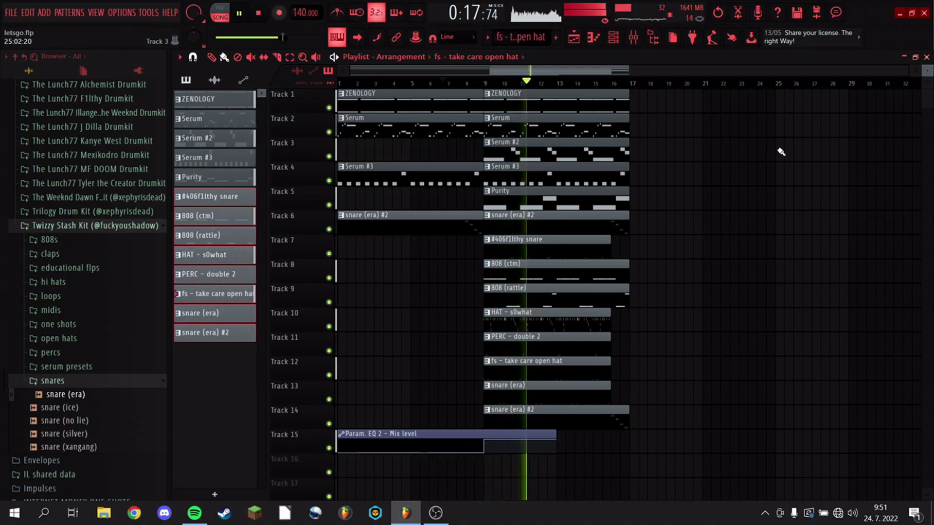
pyautogui.rightClick(536, 152)
pyautogui.moveTo(628, 398); pyautogui.dragTo(626, 246)
# Duplicate the clips of the bar 9 section to bar 17, leaving out the EQ automation copy.
pyautogui.moveTo(685, 453); pyautogui.dragTo(547, 73)
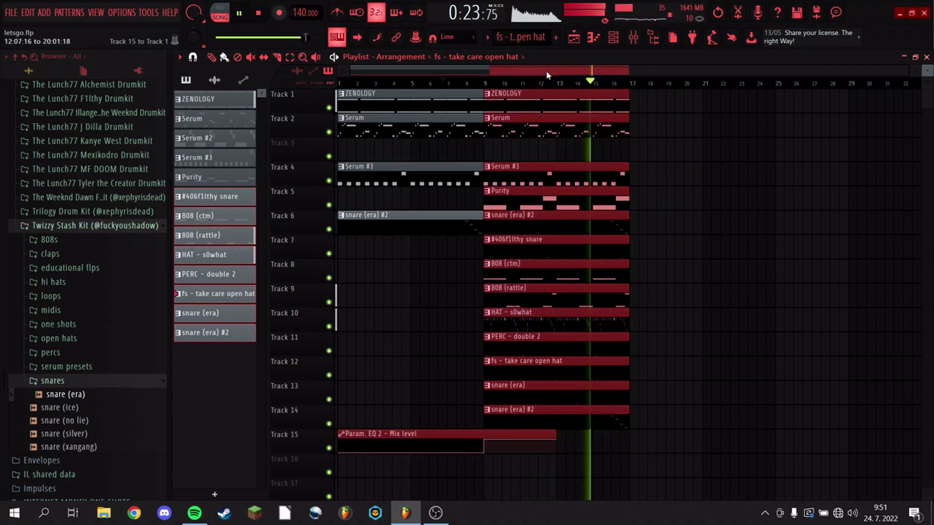
pyautogui.hotkey('ctrl', 'b')
pyautogui.hotkey('ctrl', 'd')
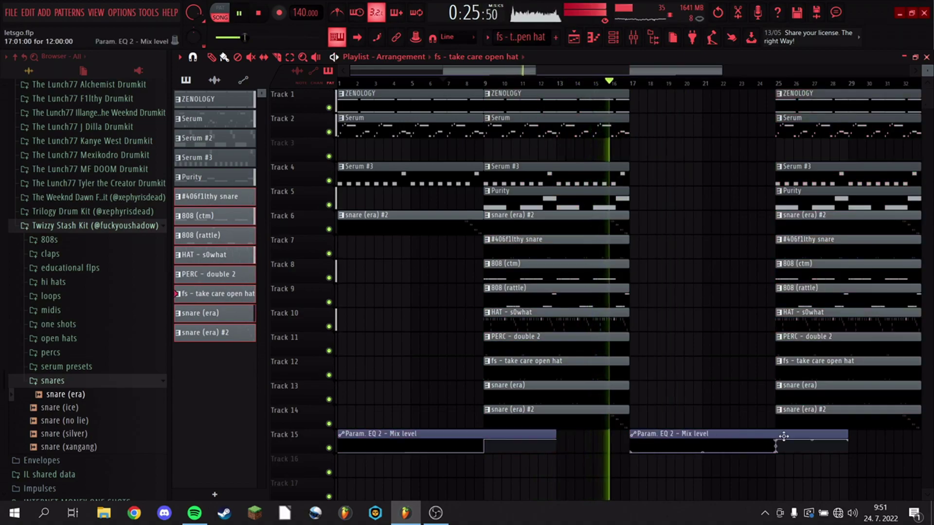
pyautogui.rightClick(730, 437)
pyautogui.rightClick(619, 399)
pyautogui.moveTo(858, 452); pyautogui.dragTo(795, 92)
pyautogui.moveTo(793, 98); pyautogui.dragTo(647, 98)
pyautogui.hotkey('ctrl', 'd')
# Delete snare (era) #2 at bar 9 on track 14 and put the snare (era) clip from bar 17 at bar 9 on track 13.
pyautogui.rightClick(606, 419)
pyautogui.moveTo(668, 394); pyautogui.dragTo(525, 396)
pyautogui.rightClick(674, 388)
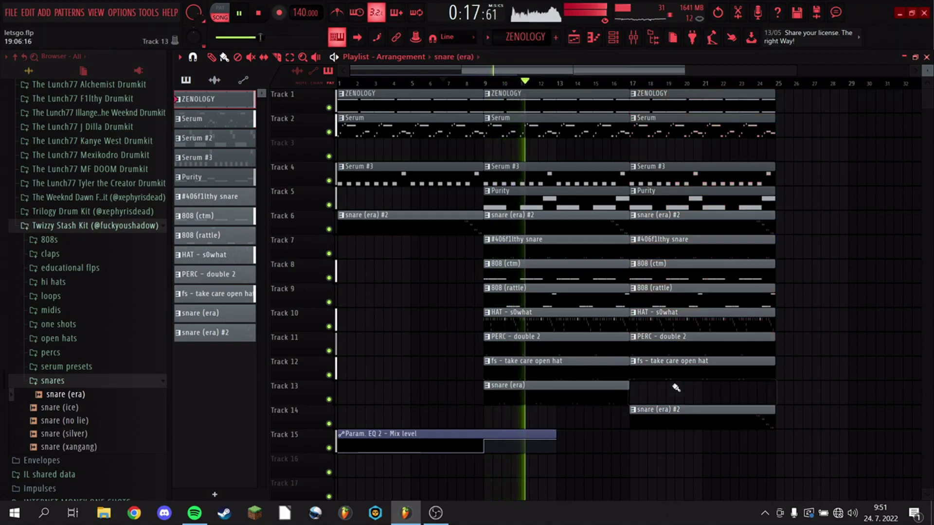
# Place the Serum #2 pattern at bar 17 on track 3 and delete the Serum #3 clip at bar 17 on track 4.
pyautogui.moveTo(209, 138); pyautogui.dragTo(633, 160)
pyautogui.rightClick(633, 168)
pyautogui.moveTo(808, 451); pyautogui.dragTo(681, 94)
pyautogui.scroll(-2, 691, 83)
pyautogui.keyDown('ctrl'); pyautogui.click(803, 143); pyautogui.keyUp('ctrl')
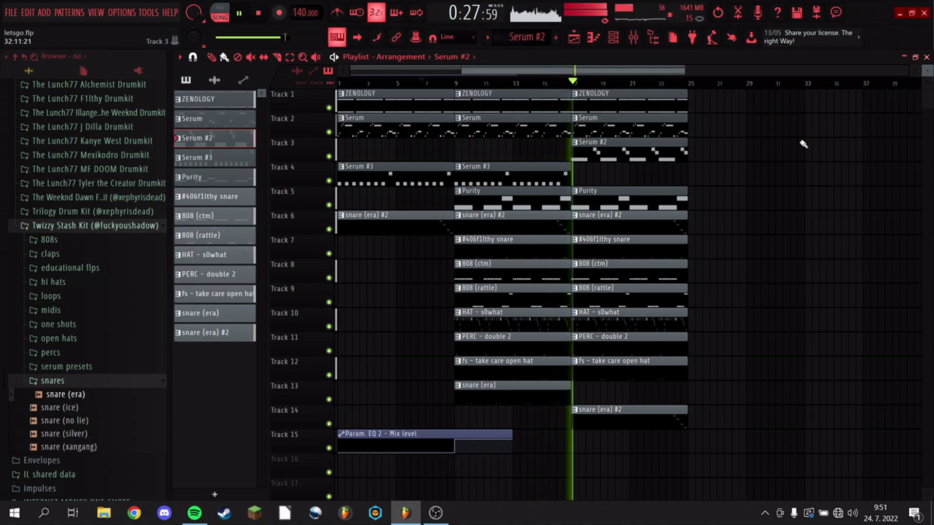
# Clear the snare (era) #2 clips from track 6 and copy the one on track 14 to bar 1.
pyautogui.rightClick(542, 228)
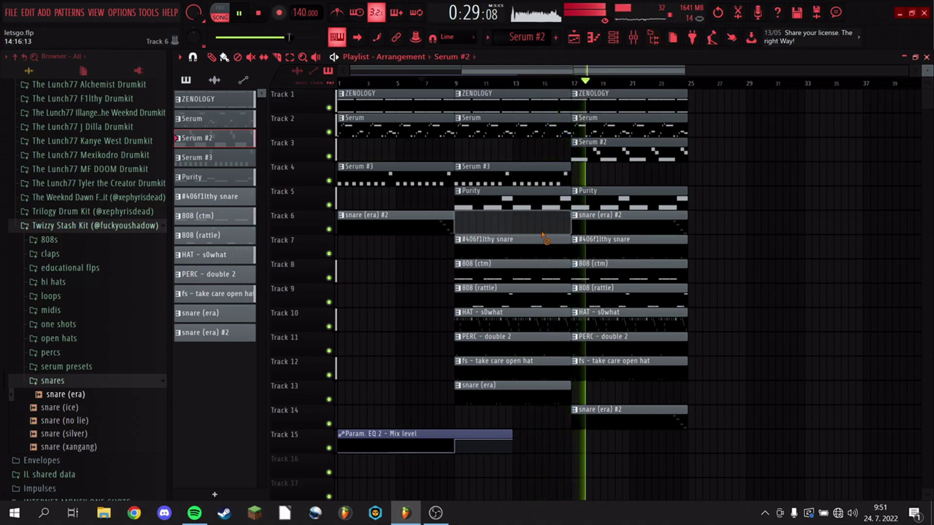
pyautogui.rightClick(595, 227)
pyautogui.moveTo(625, 419); pyautogui.dragTo(406, 424)
# Move all clips on tracks 7 to 15 up by one track and deselect them.
pyautogui.moveTo(730, 501); pyautogui.dragTo(355, 210)
pyautogui.hotkey('shift', 'Up')
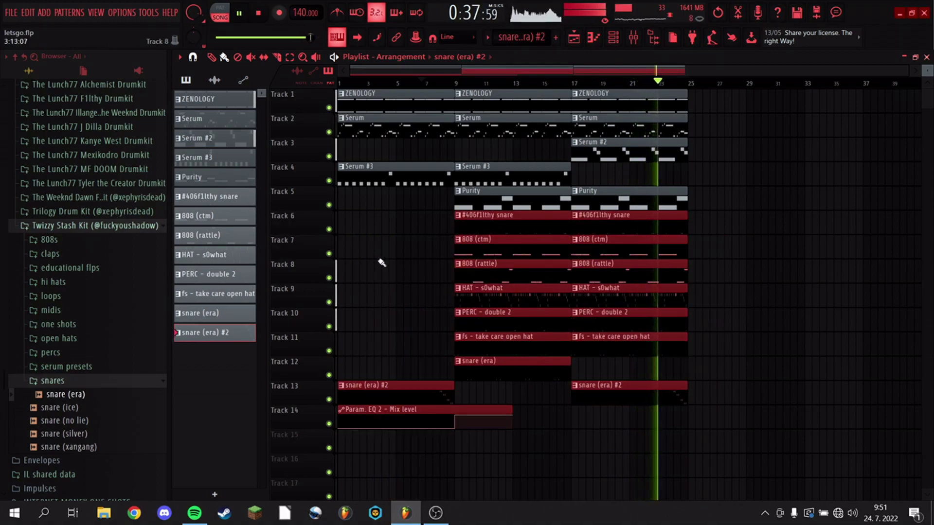
pyautogui.hotkey('ctrl', 'd')
# Shorten the bar 17 section's clips on tracks 6 and 8 to 11 to end just after the start of bar 24.
pyautogui.press('space')
pyautogui.press('space')
pyautogui.click(659, 82)
pyautogui.scroll(4, 658, 83)
pyautogui.moveTo(762, 379); pyautogui.dragTo(711, 252)
pyautogui.press('space')
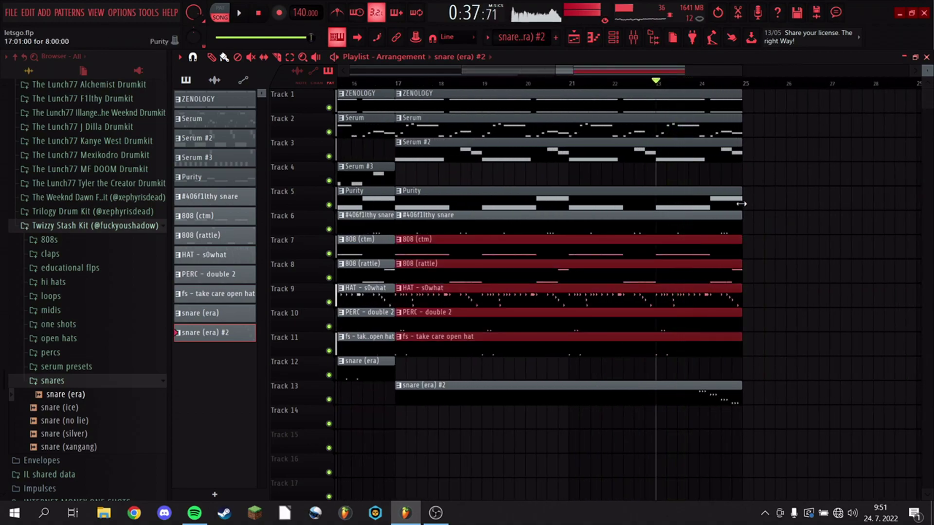
pyautogui.scroll(2, 748, 94)
pyautogui.keyDown('ctrl'); pyautogui.click(736, 226); pyautogui.keyUp('ctrl')
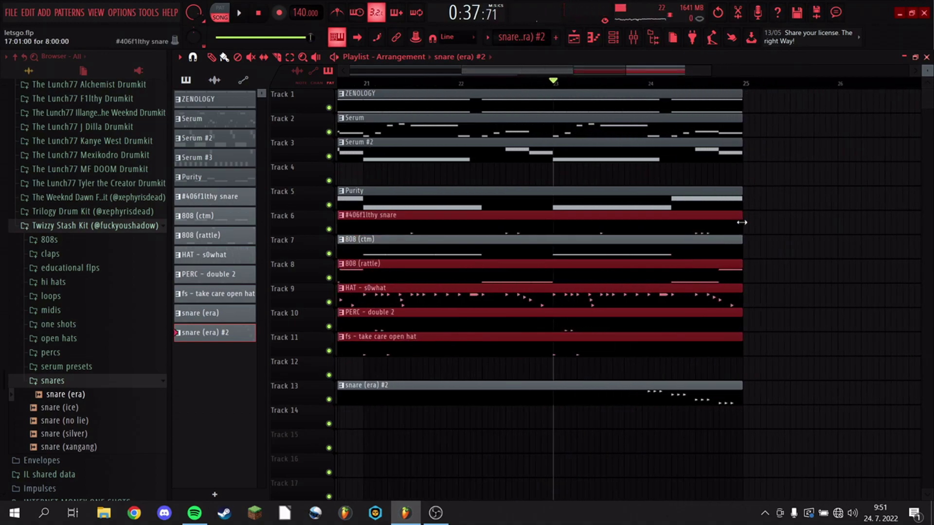
pyautogui.moveTo(742, 223); pyautogui.dragTo(659, 210)
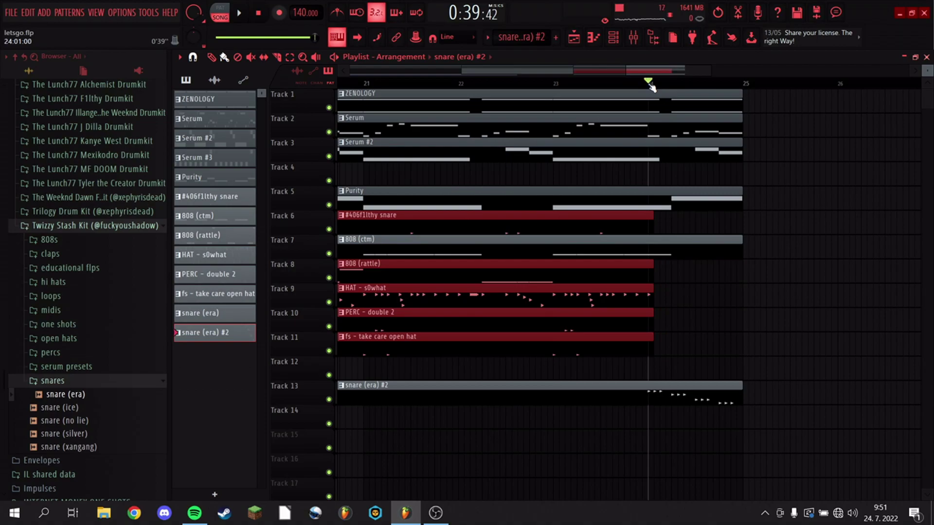
pyautogui.click(680, 310)
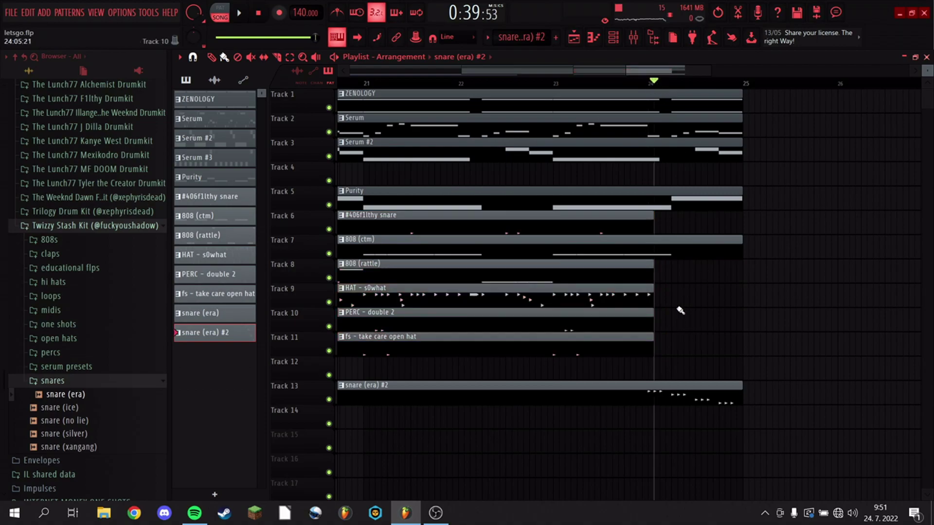
# Extend the last 808 (rattle) clip on track 8 to end at bar 25 and play the arrangement.
pyautogui.moveTo(657, 279); pyautogui.dragTo(743, 278)
pyautogui.press('space')
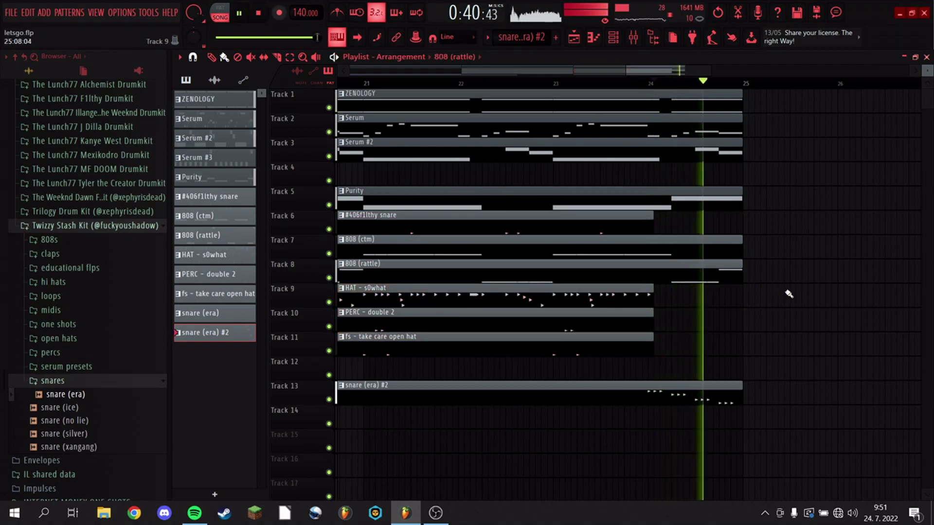
pyautogui.scroll(-5, 749, 86)
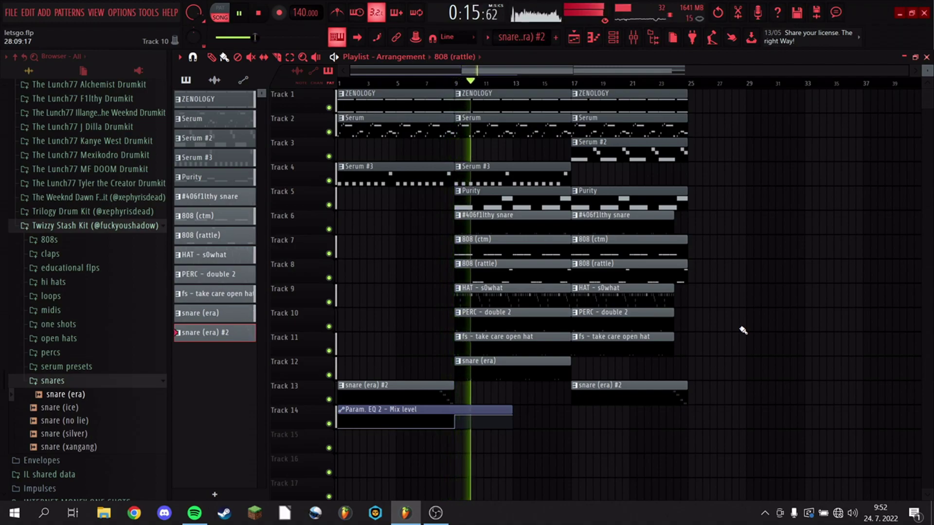
# Delete the Serum clip at bar 1 on track 2 and play the end of the intro.
pyautogui.rightClick(413, 131)
pyautogui.press('space')
pyautogui.press('space')
pyautogui.click(440, 83)
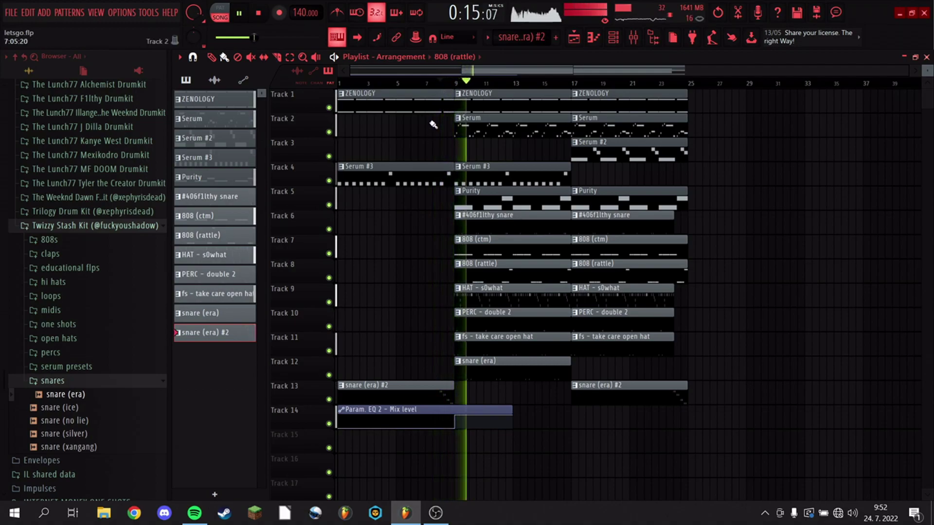
# Delete the Serum clip at bar 9 on track 2 and copy the Serum #2 clip from bar 17 to bar 9 on track 3.
pyautogui.click(425, 83)
pyautogui.rightClick(480, 126)
pyautogui.keyDown('shift'); pyautogui.moveTo(595, 154); pyautogui.dragTo(479, 158); pyautogui.keyUp('shift')
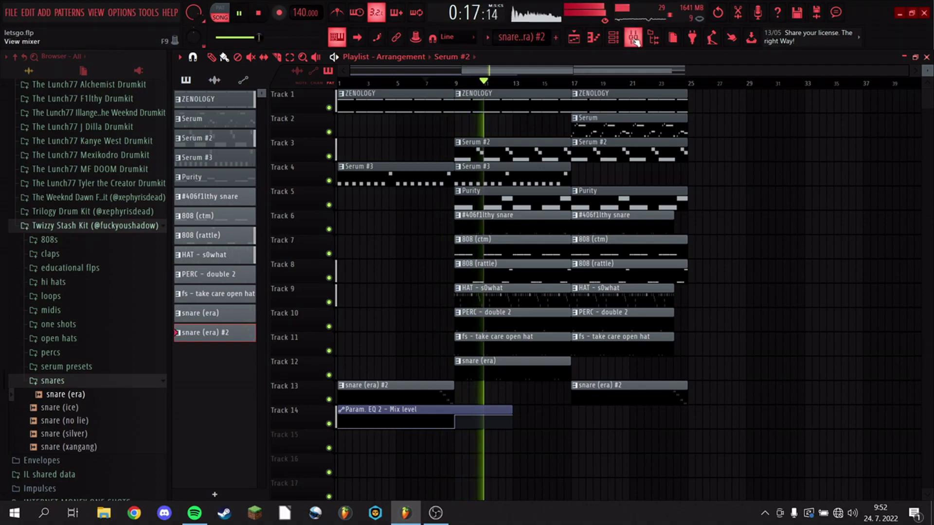
# Lower the Insert 3 mixer fader to about -5.2 dB and add a Serum clip at bar 9 on track 2.
pyautogui.click(633, 39)
pyautogui.moveTo(353, 334); pyautogui.dragTo(352, 339)
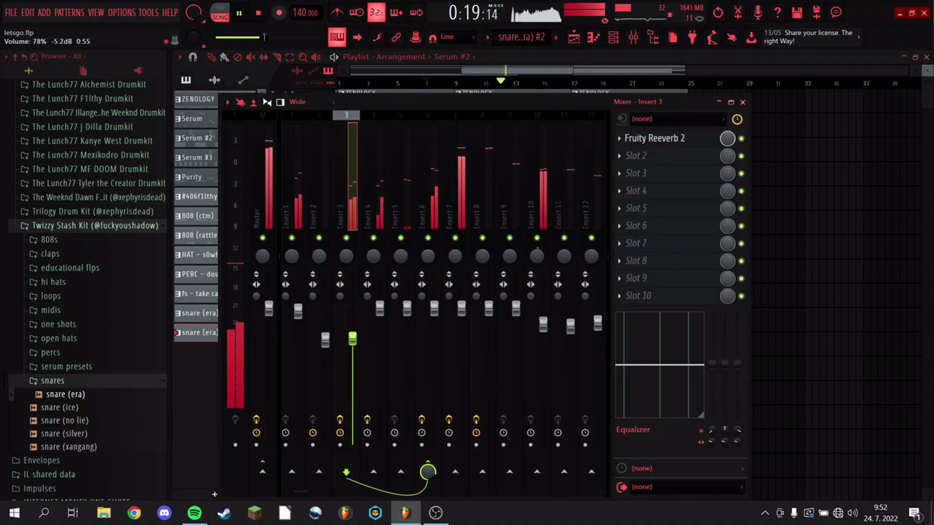
pyautogui.click(573, 38)
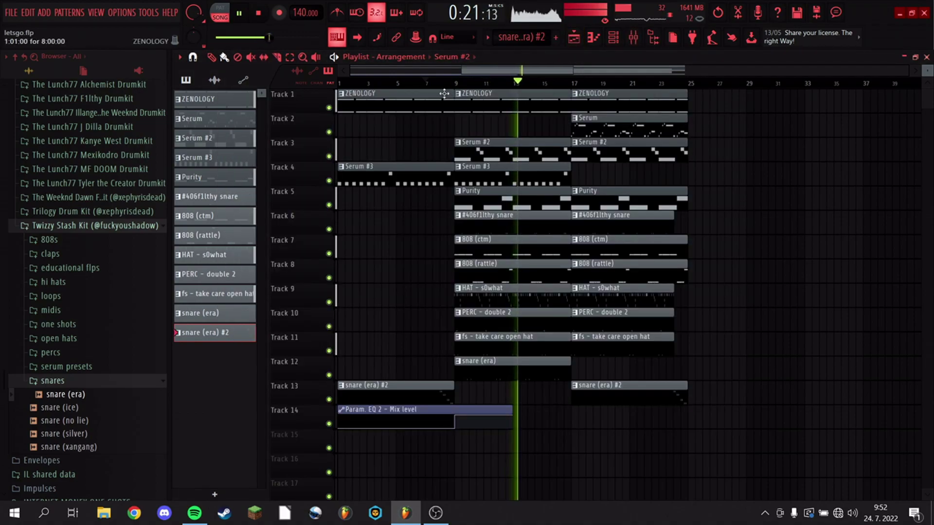
pyautogui.moveTo(516, 130); pyautogui.dragTo(509, 130)
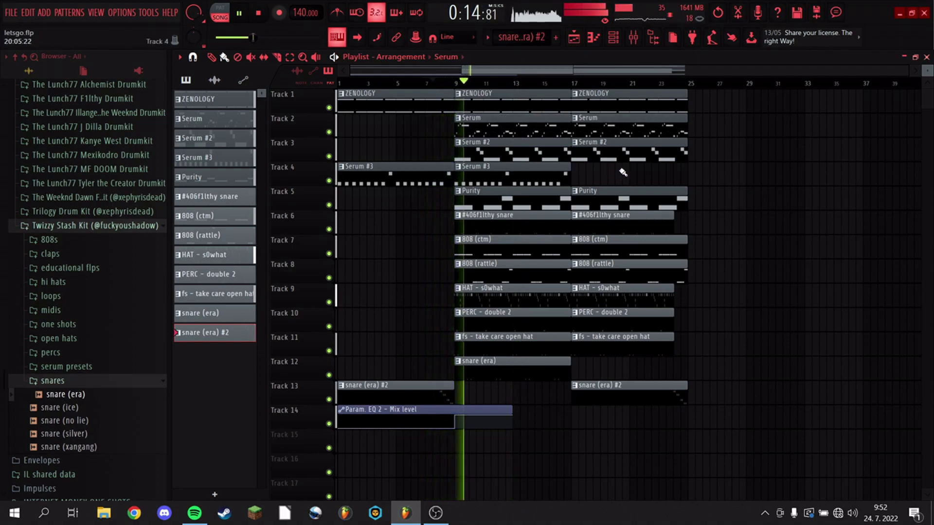
# Raise the Insert 2 mixer fader very slightly and return to the playlist.
pyautogui.click(633, 37)
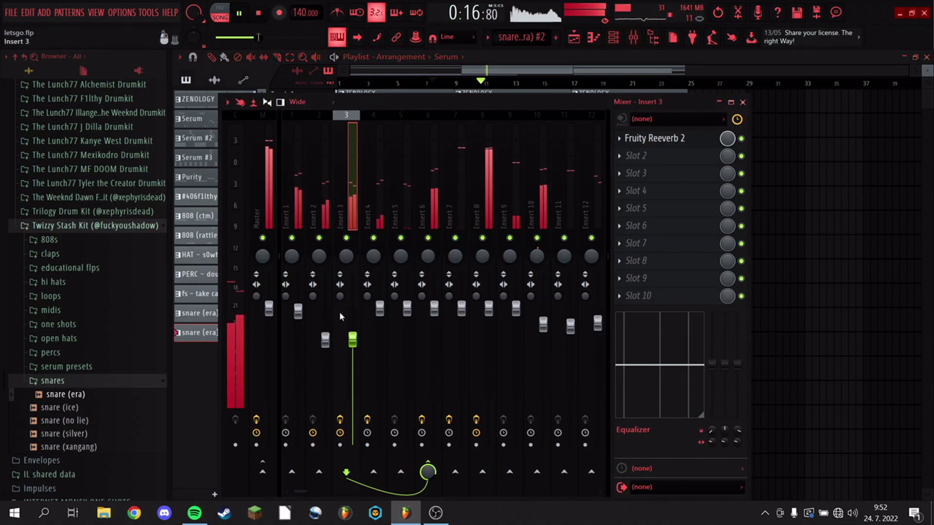
pyautogui.click(325, 339)
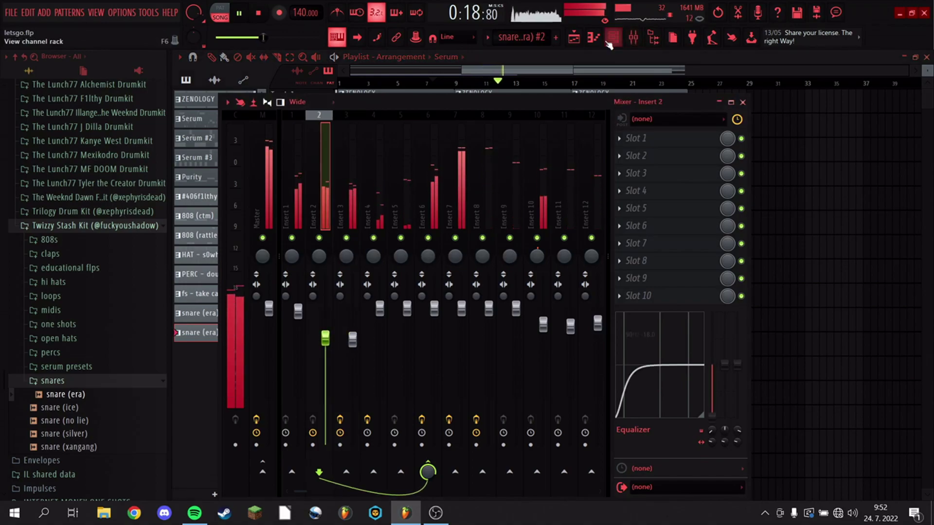
pyautogui.click(574, 38)
# Copy the bar 9 section's clips on tracks 1 to 12 to bar 25 and delete the copied Serum and Purity clips.
pyautogui.moveTo(744, 453); pyautogui.dragTo(616, 78)
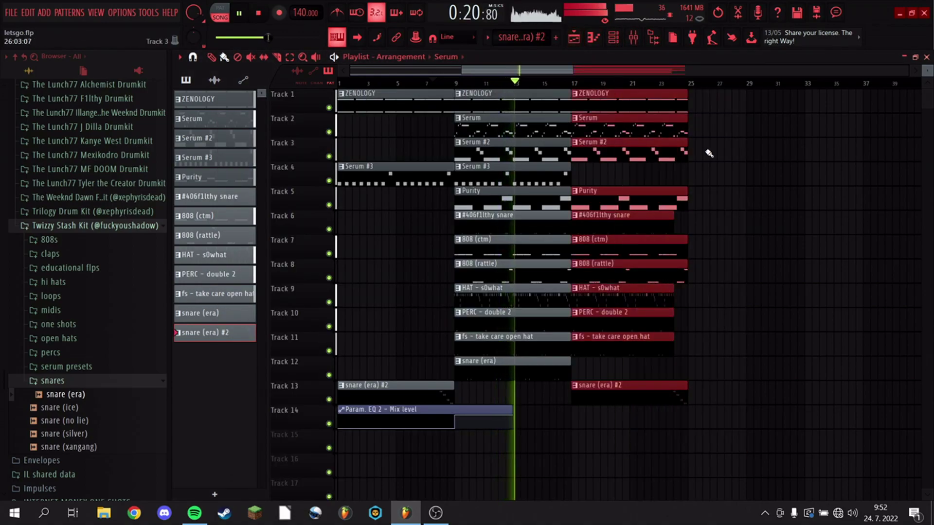
pyautogui.click(707, 153)
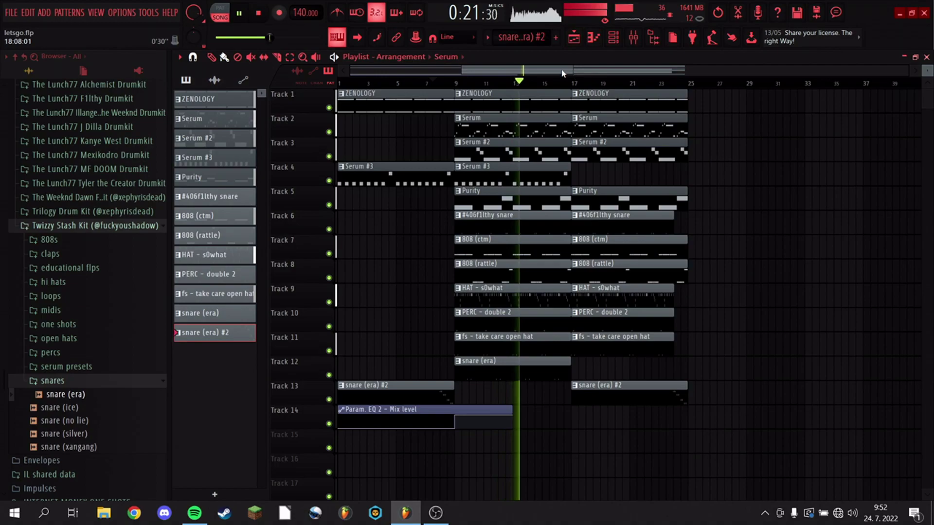
pyautogui.click(660, 83)
pyautogui.moveTo(549, 396); pyautogui.dragTo(734, 97)
pyautogui.scroll(-1, 667, 83)
pyautogui.click(735, 191)
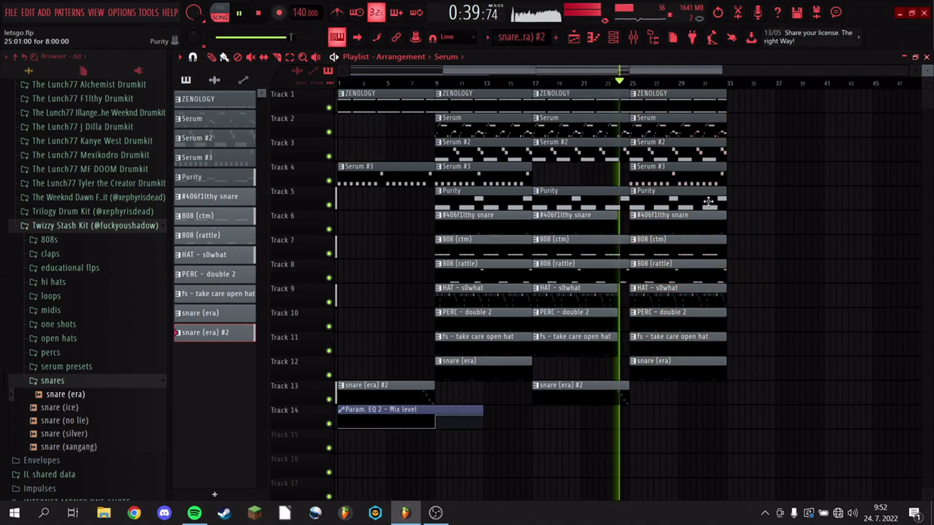
pyautogui.rightClick(709, 201)
pyautogui.rightClick(695, 121)
# Duplicate the bar 25 section to bar 33 and replace its Serum #2 clip with a Serum clip on track 2.
pyautogui.moveTo(729, 428); pyautogui.dragTo(662, 90)
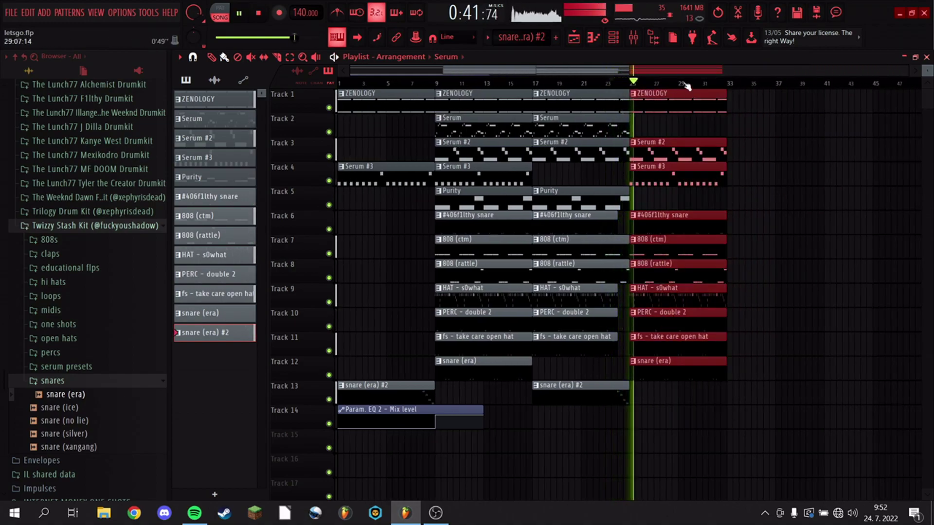
pyautogui.hotkey('ctrl', 'b')
pyautogui.scroll(-1, 688, 87)
pyautogui.click(654, 131)
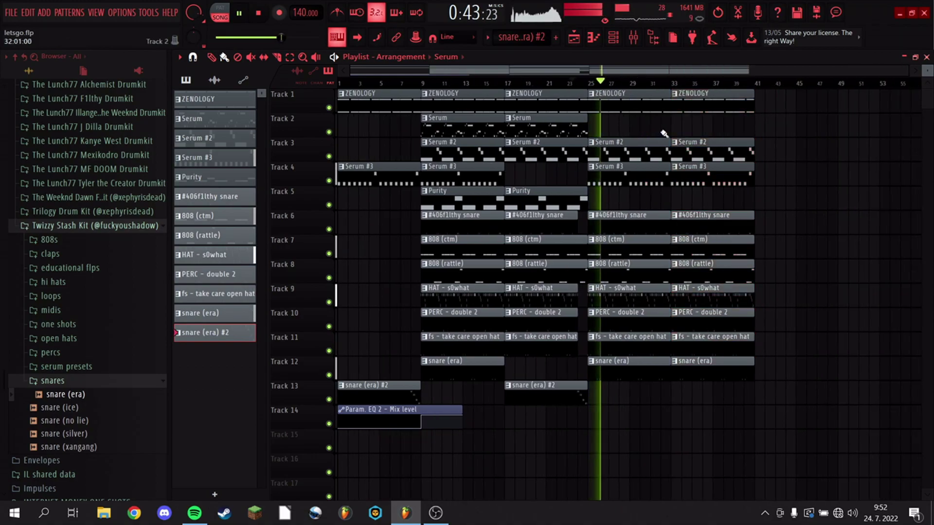
pyautogui.rightClick(706, 148)
pyautogui.click(729, 128)
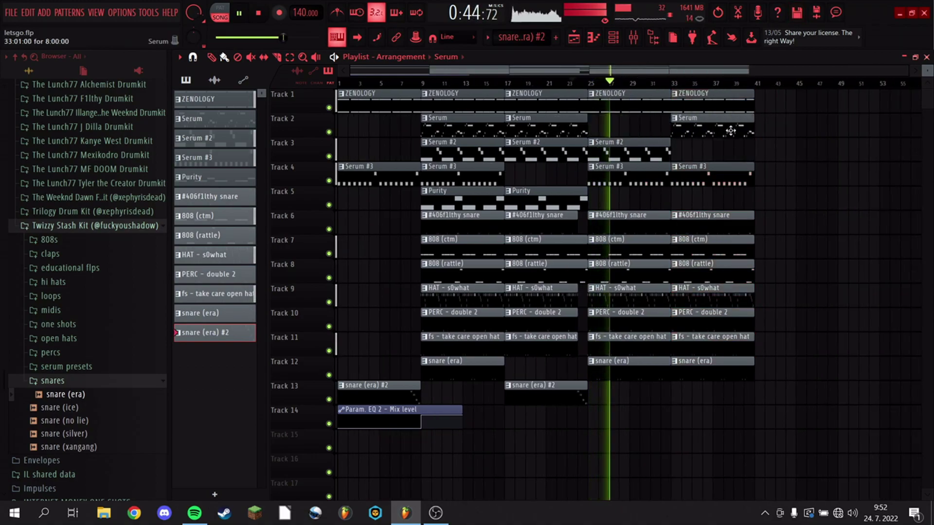
# Lower the Insert 3 mixer fader a little further and return to the playlist.
pyautogui.click(641, 43)
pyautogui.click(352, 338)
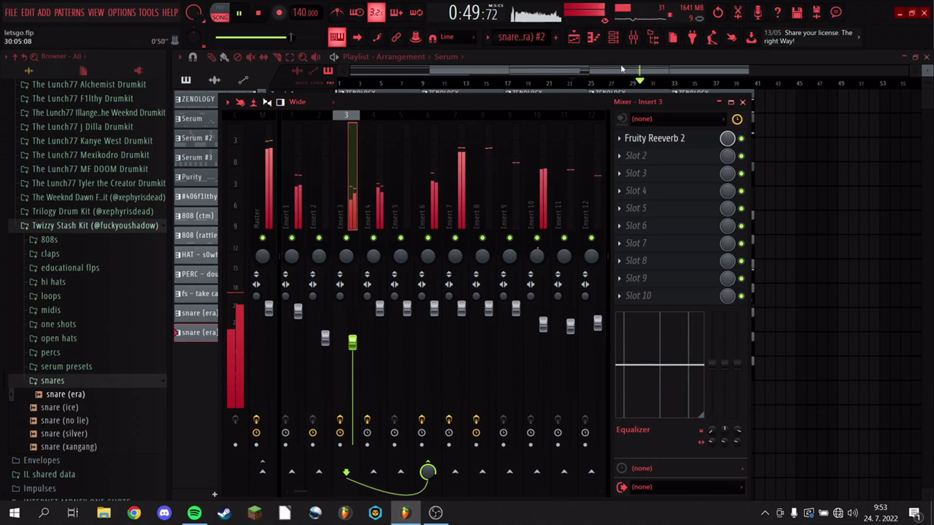
pyautogui.click(574, 37)
# Duplicate the bar 33 section to bar 41 and delete the copied Serum clip on track 2.
pyautogui.moveTo(817, 393); pyautogui.dragTo(728, 91)
pyautogui.hotkey('ctrl', 'b')
pyautogui.keyDown('ctrl'); pyautogui.click(740, 150); pyautogui.keyUp('ctrl')
pyautogui.rightClick(739, 133)
# Place a copy of the Purity clip at bar 41 on track 5 and play from just before it.
pyautogui.click(534, 200)
pyautogui.click(716, 198)
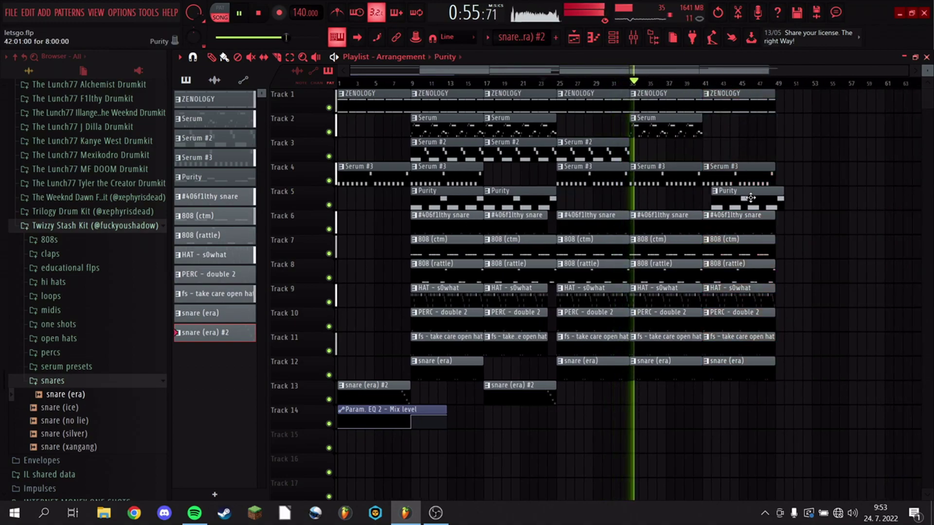
pyautogui.moveTo(748, 198); pyautogui.dragTo(741, 198)
pyautogui.click(704, 94)
pyautogui.click(694, 83)
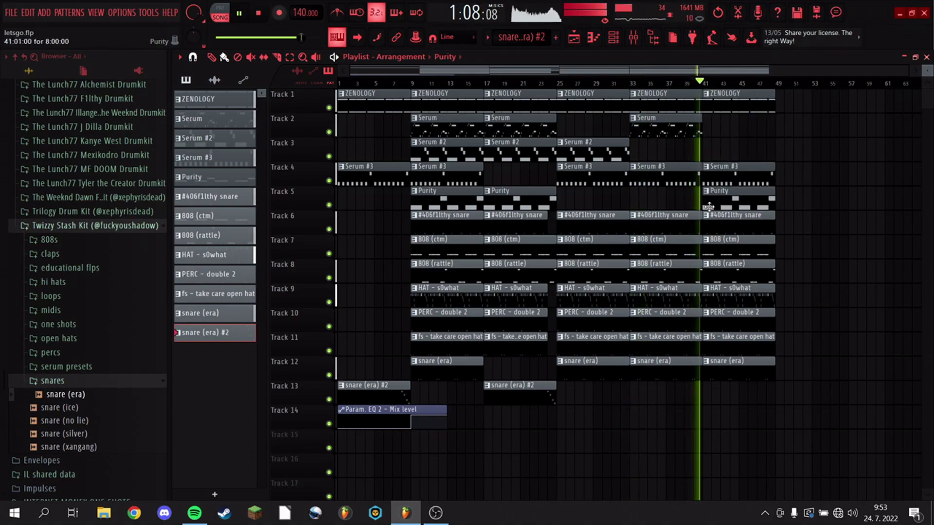
# Replace the bar 41 clips on tracks 6 to 12 with copies of the bar 17 section's drum and 808 clips.
pyautogui.moveTo(806, 379); pyautogui.dragTo(758, 229)
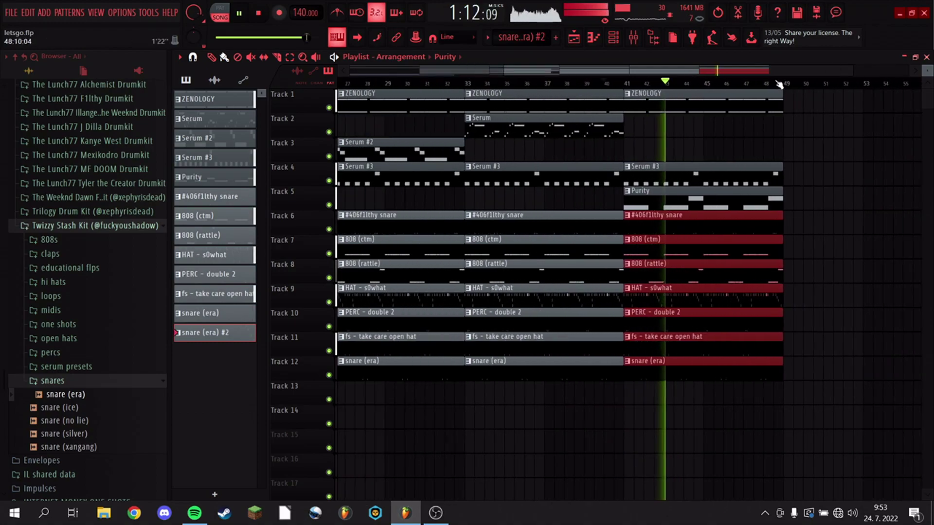
pyautogui.press('space')
pyautogui.press('space')
pyautogui.rightClick(748, 225)
pyautogui.moveTo(517, 395)
pyautogui.mouseDown()
pyautogui.moveTo(508, 229)
pyautogui.moveTo(730, 225)
pyautogui.mouseUp()
pyautogui.press('space')
pyautogui.press('space')
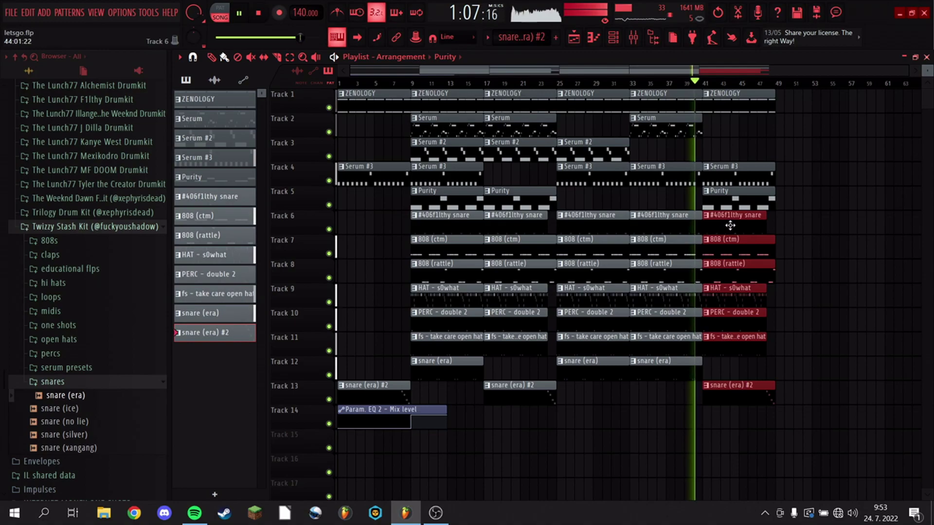
pyautogui.hotkey('ctrl', 'd')
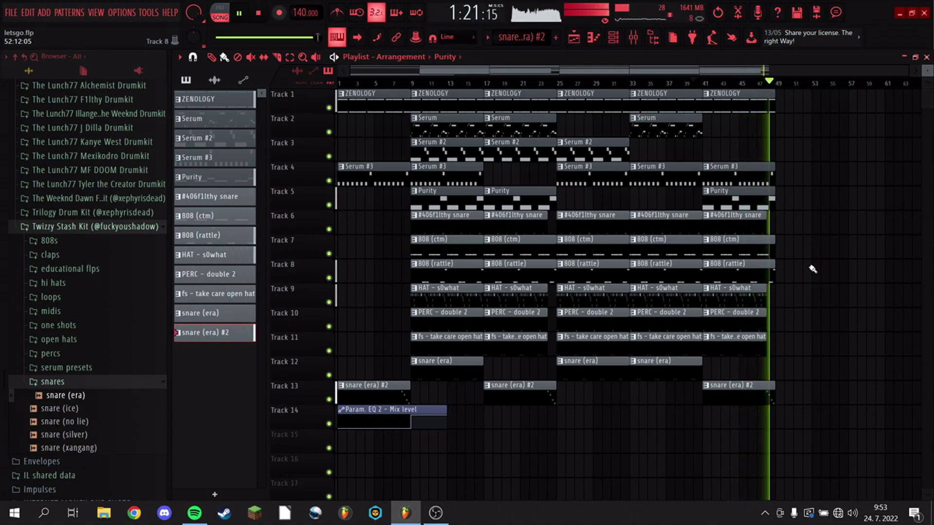
# Shorten the bar 41 section's HAT, PERC and open hat clips on tracks 9 to 11 to end at bar 47.
pyautogui.click(740, 82)
pyautogui.scroll(4, 742, 83)
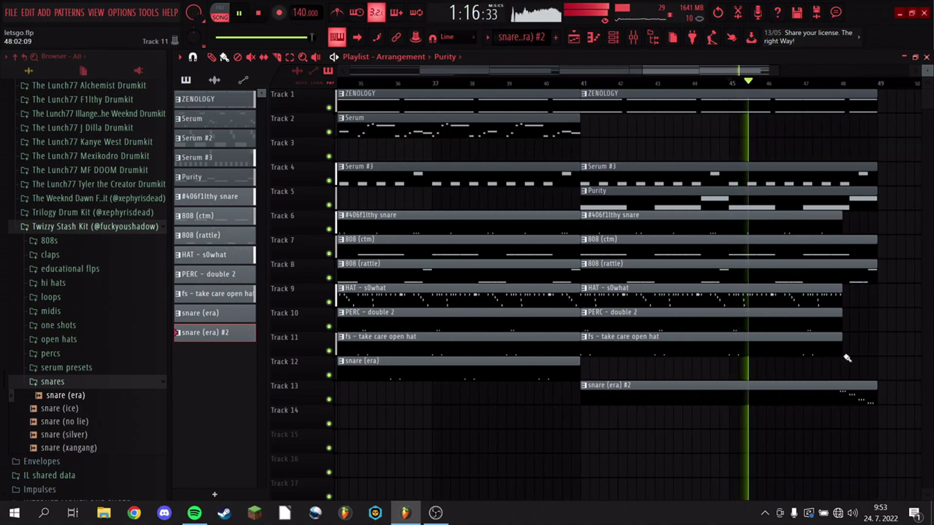
pyautogui.moveTo(853, 361); pyautogui.dragTo(831, 285)
pyautogui.moveTo(856, 349); pyautogui.dragTo(807, 292)
pyautogui.press('space')
pyautogui.press('space')
pyautogui.scroll(4, 810, 273)
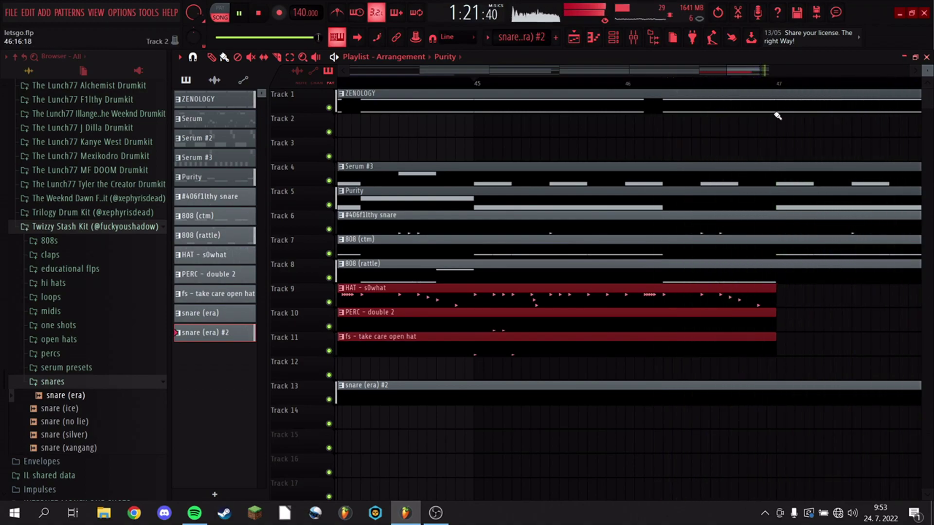
pyautogui.scroll(-6, 776, 85)
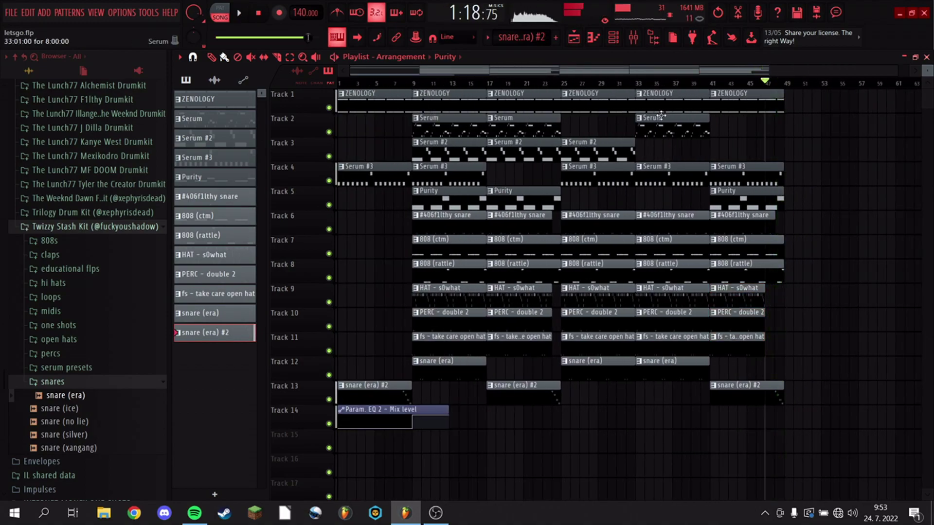
pyautogui.press('space')
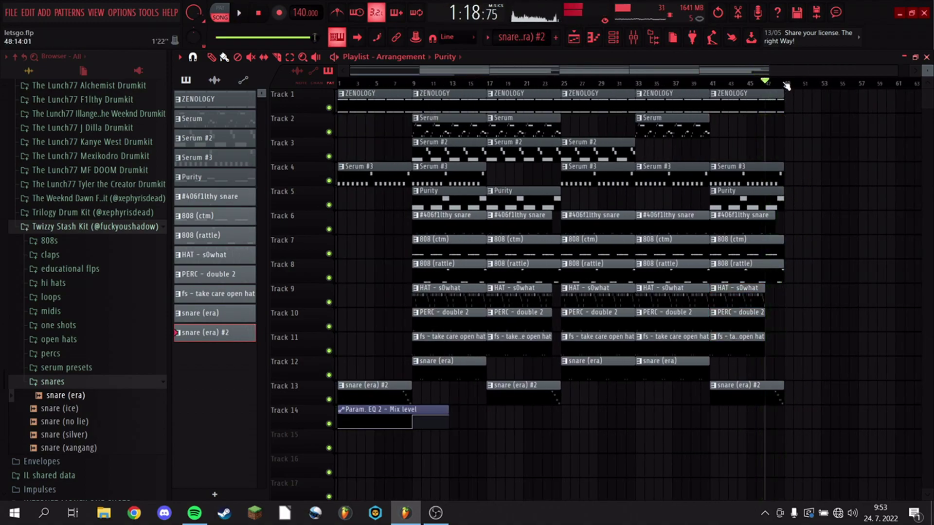
# Shorten the bar 41 Purity clip to 3:04:00, copy it to bar 45 on track 5 and play the section's end.
pyautogui.scroll(3, 783, 173)
pyautogui.moveTo(807, 202); pyautogui.dragTo(656, 189)
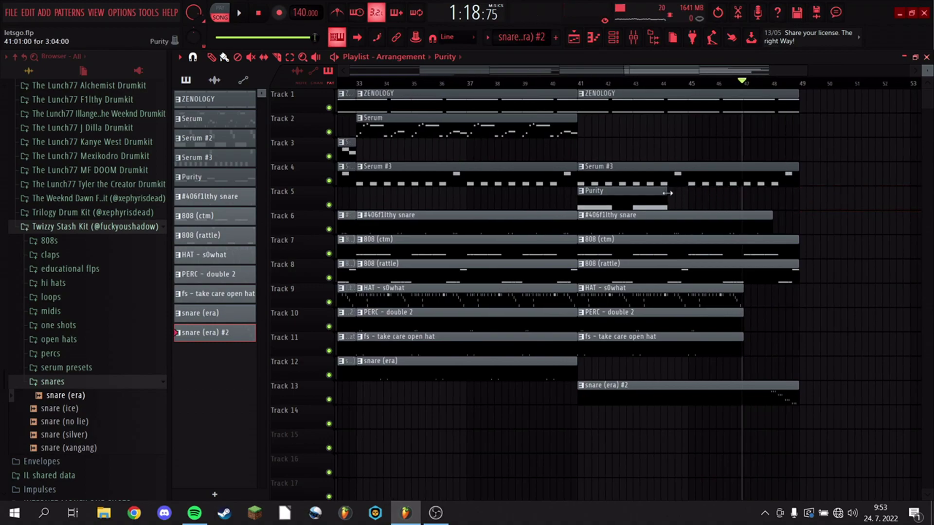
pyautogui.press('space')
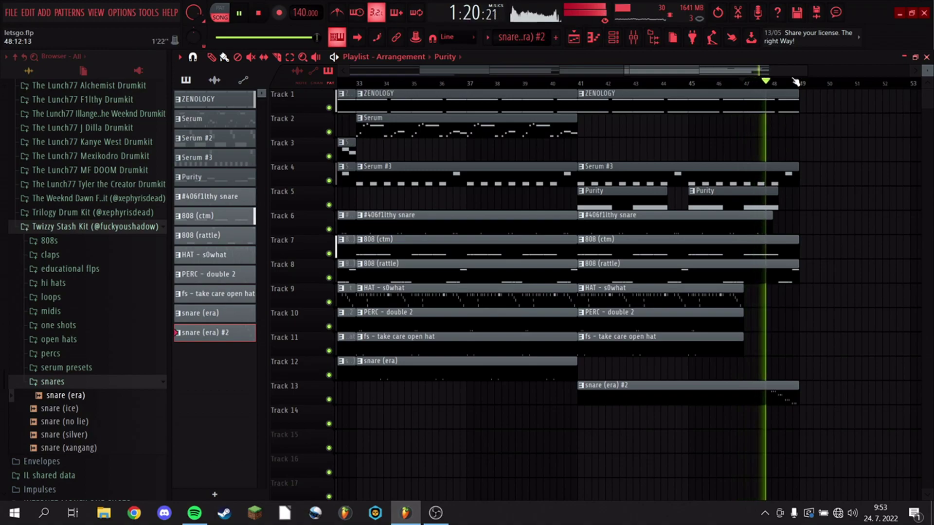
pyautogui.scroll(-2, 795, 88)
pyautogui.click(762, 86)
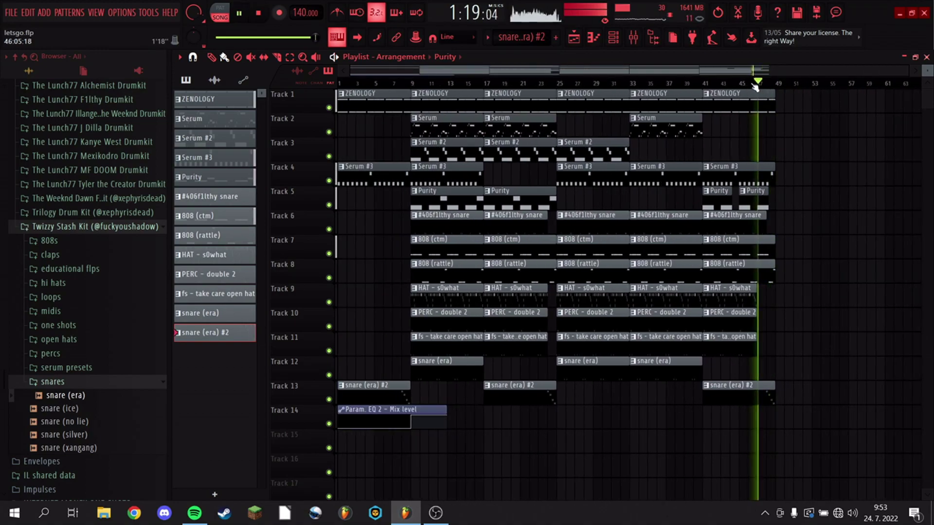
# Cut the last #406f1lthy snare clip on track 6 at bar 47, delete the remainder and play the ending.
pyautogui.scroll(3, 760, 89)
pyautogui.scroll(2, 761, 89)
pyautogui.press('space')
pyautogui.press('space')
pyautogui.press('space')
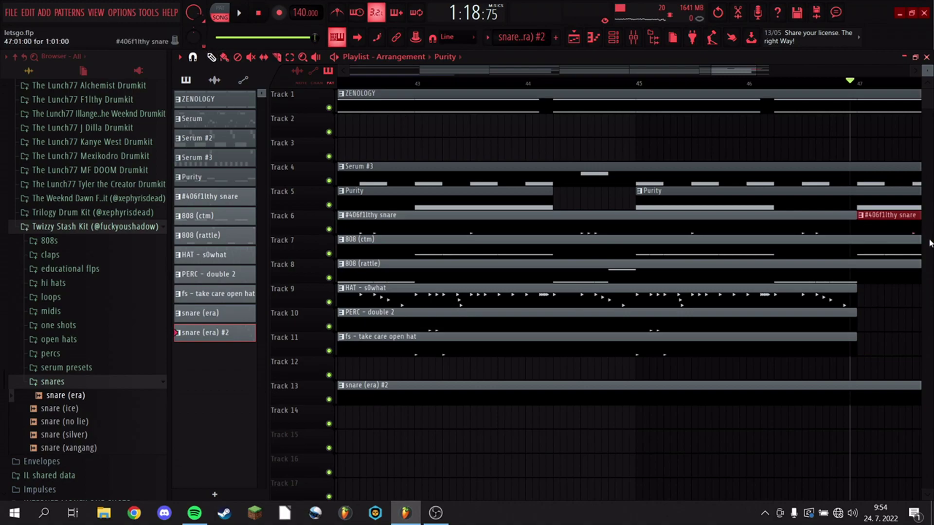
pyautogui.press('space')
pyautogui.scroll(-5, 868, 88)
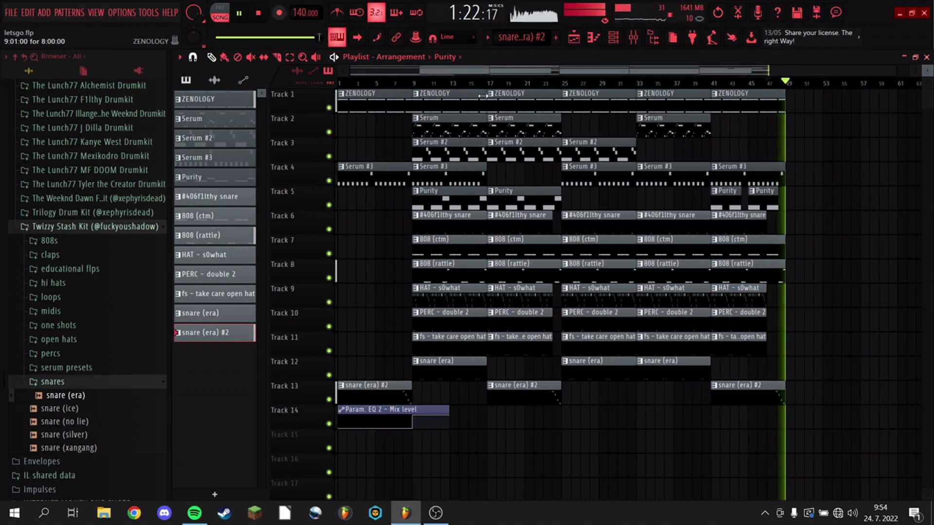
# Play the start of the bar 9 and bar 41 sections and delete the 808 (rattle) clip at bar 41 on track 8.
pyautogui.click(404, 83)
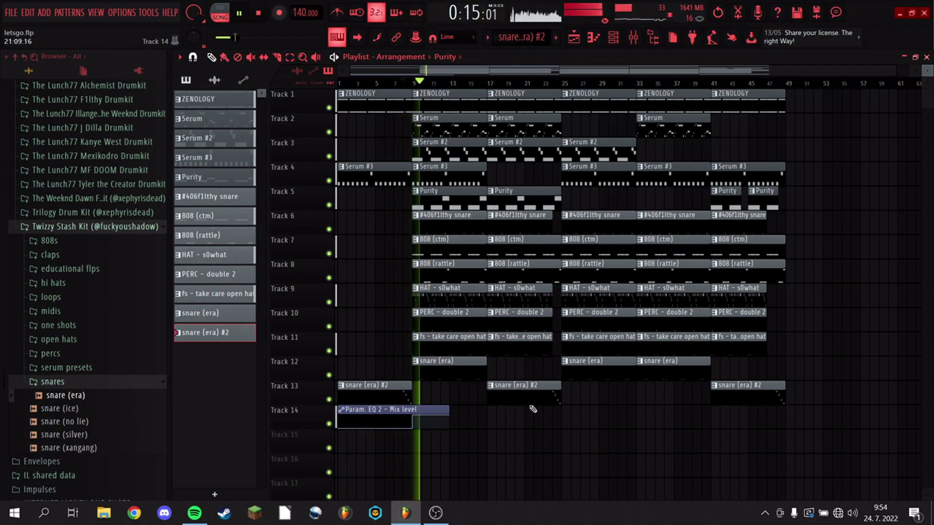
pyautogui.click(714, 84)
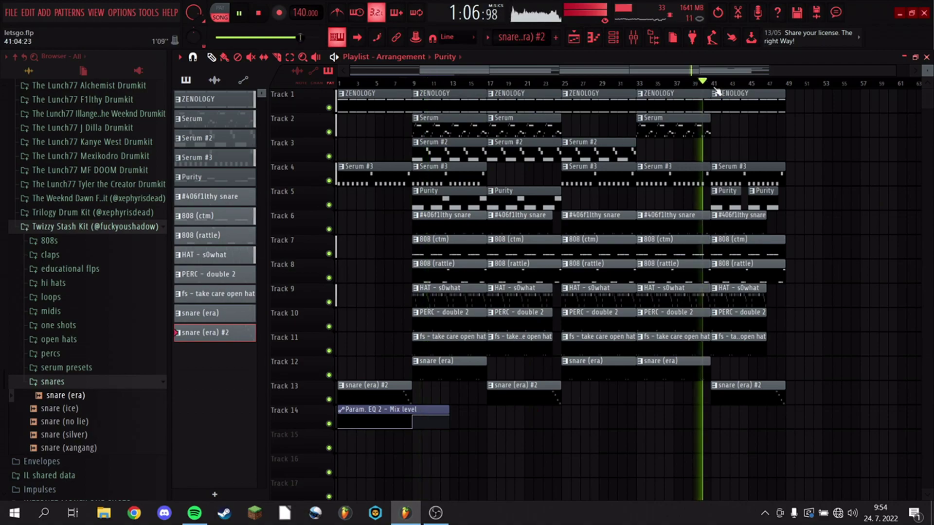
pyautogui.rightClick(752, 271)
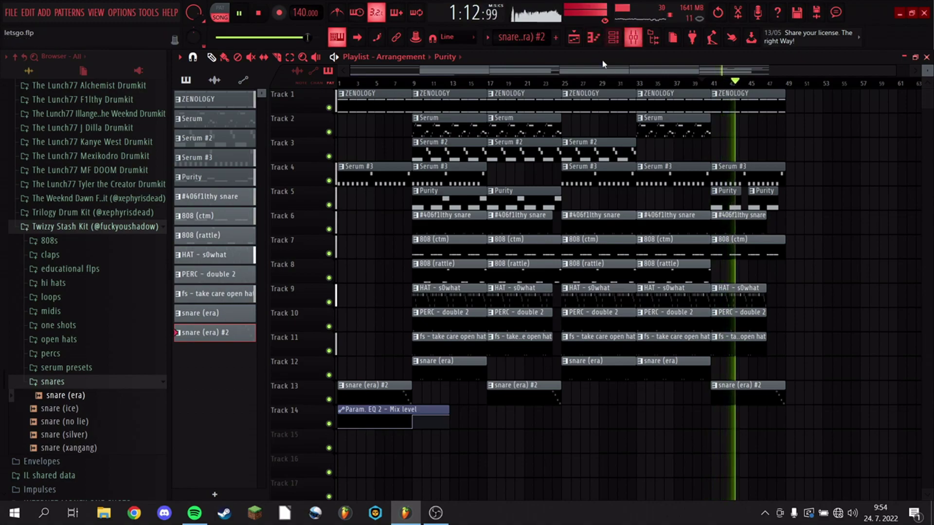
# Copy the Param. EQ 2 - Mix level automation clip along track 14 so that its level step falls on bar 43.
pyautogui.press('space')
pyautogui.moveTo(417, 409); pyautogui.dragTo(742, 400)
pyautogui.scroll(6, 744, 84)
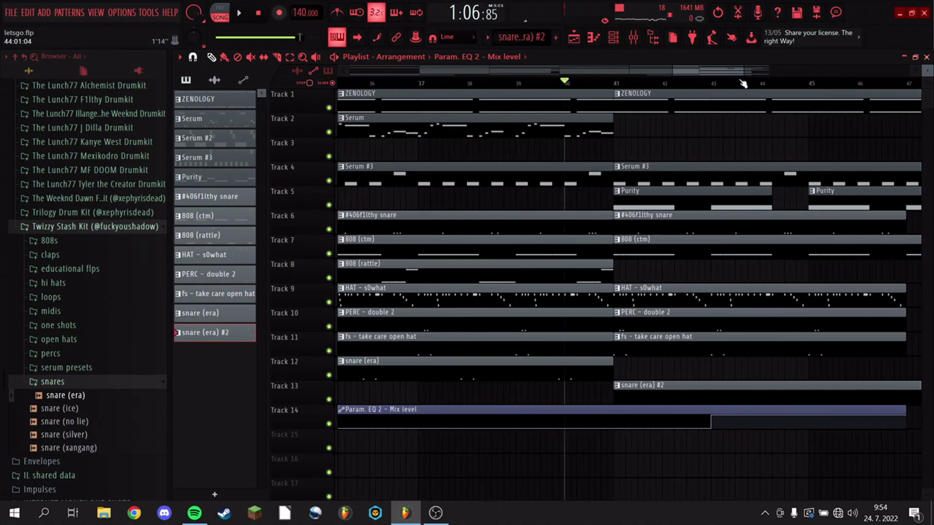
pyautogui.click(662, 407)
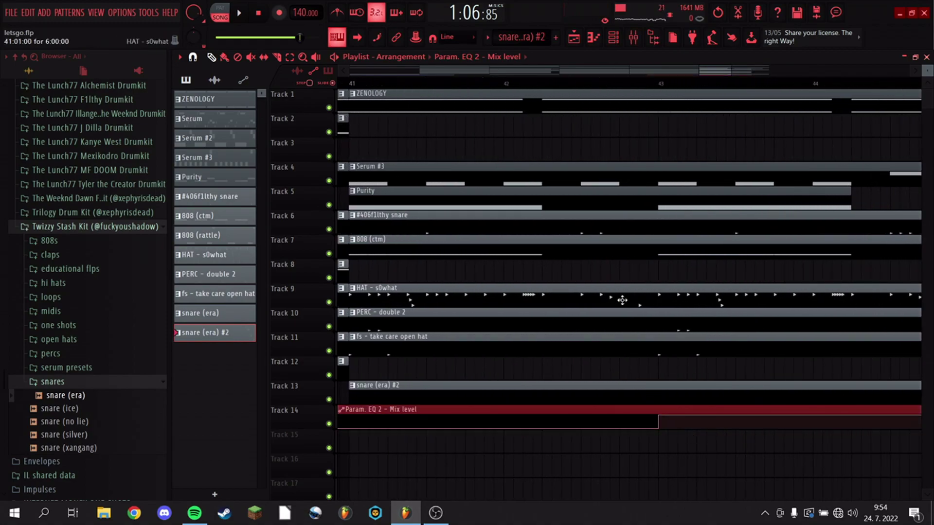
pyautogui.scroll(-2, 491, 92)
pyautogui.scroll(3, 511, 87)
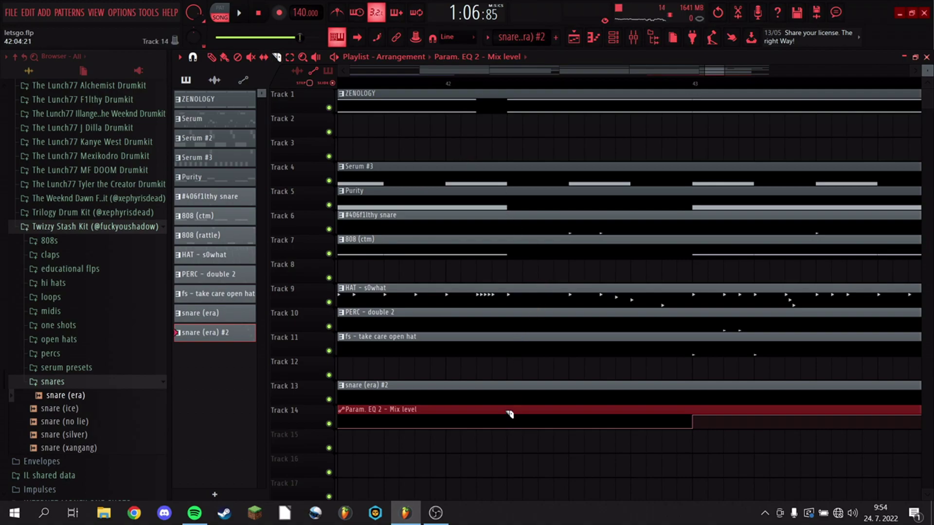
# Cut the Param. EQ 2 - Mix level clip on track 14 at 42:05 and delete the part before the cut.
pyautogui.moveTo(507, 412); pyautogui.dragTo(516, 434)
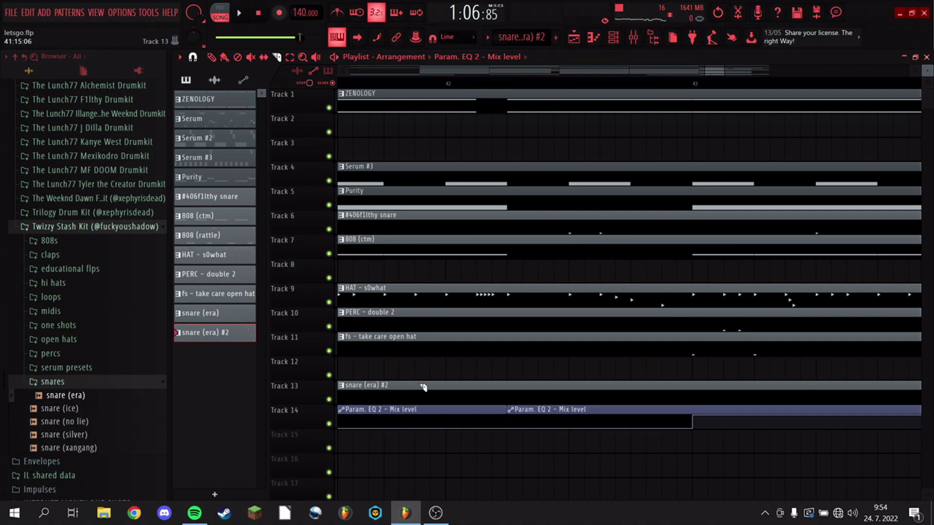
pyautogui.rightClick(444, 411)
pyautogui.scroll(-5, 470, 83)
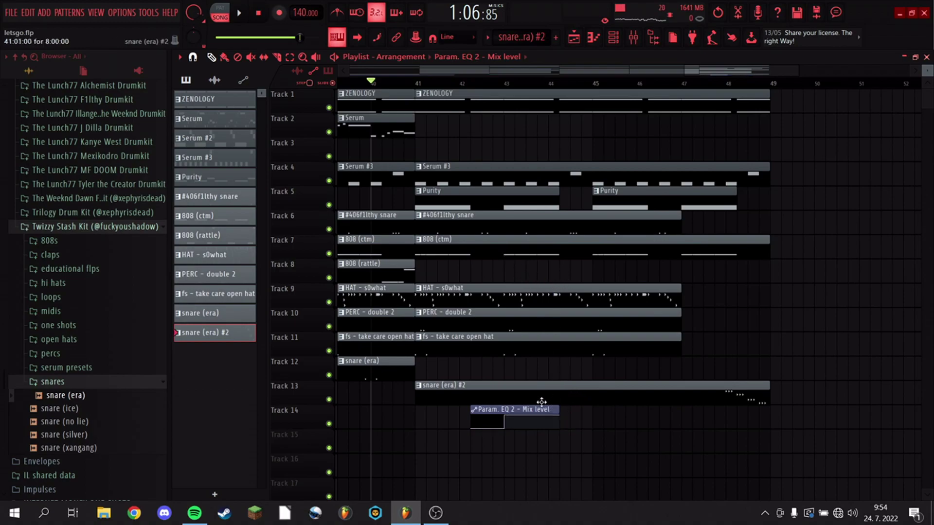
# Copy the track 14 automation clip so its level steps fall on bars 45, 47 and 49, extending the last copy to about bar 50.
pyautogui.moveTo(541, 407); pyautogui.dragTo(628, 398)
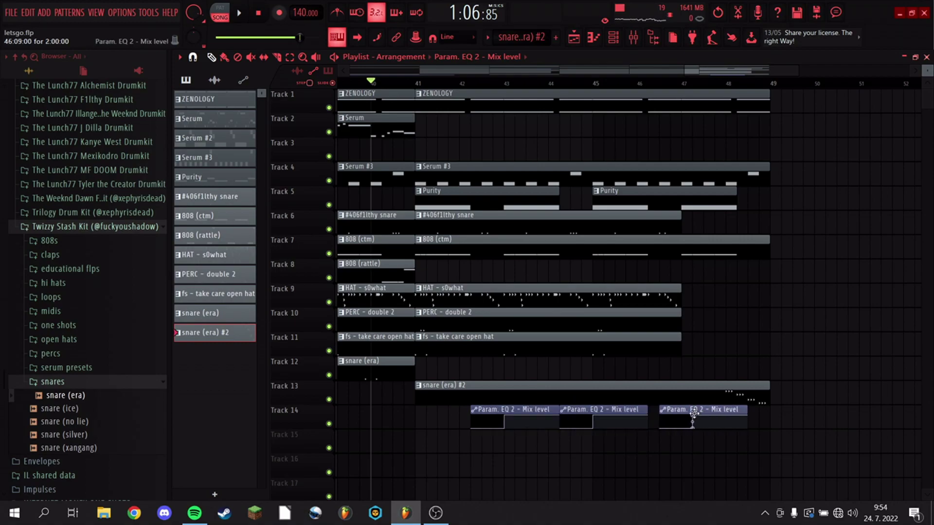
pyautogui.moveTo(686, 410); pyautogui.dragTo(770, 422)
pyautogui.press('space')
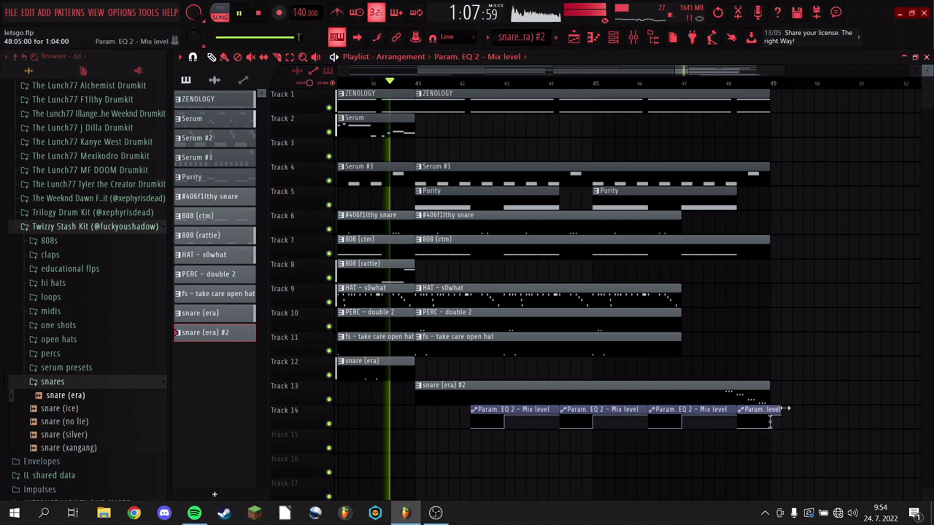
pyautogui.scroll(-4, 746, 80)
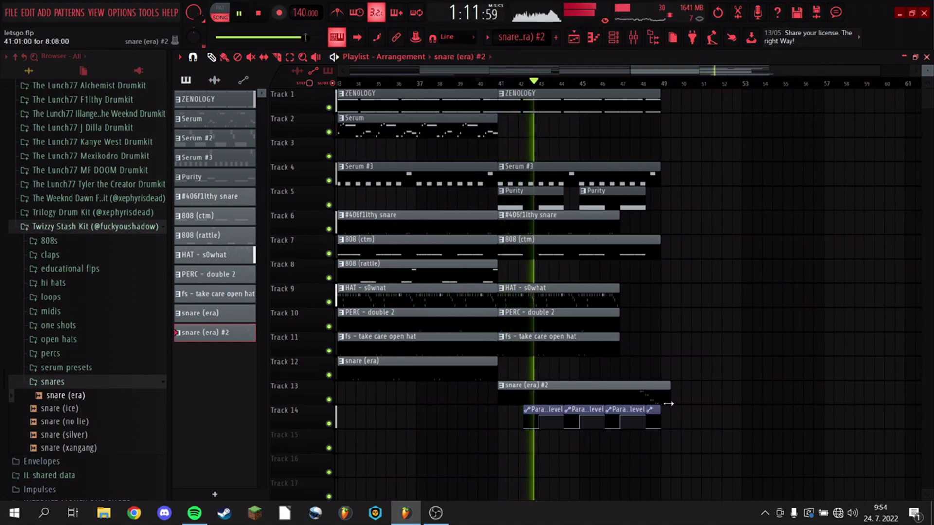
pyautogui.moveTo(658, 412); pyautogui.dragTo(680, 412)
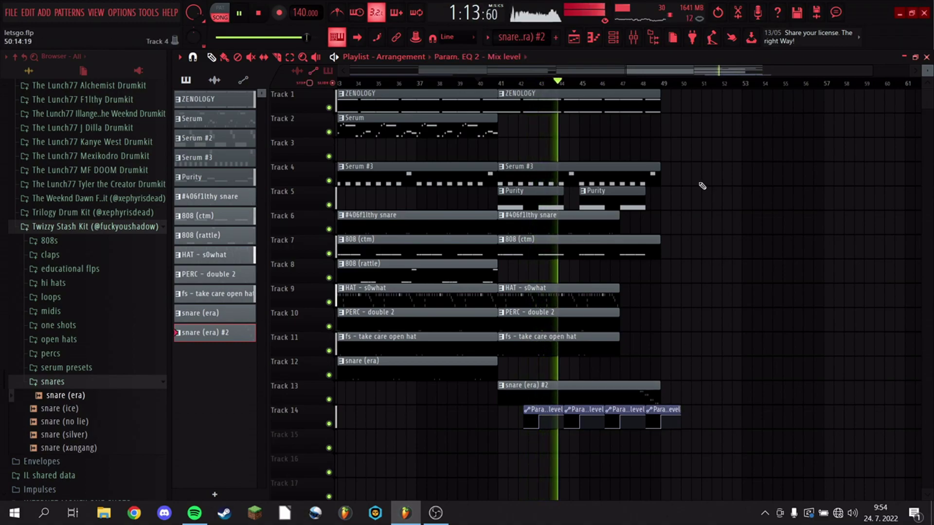
# Copy all the bar 9 to 24 clips on tracks 1 to 13 to bar 49.
pyautogui.scroll(-4, 683, 74)
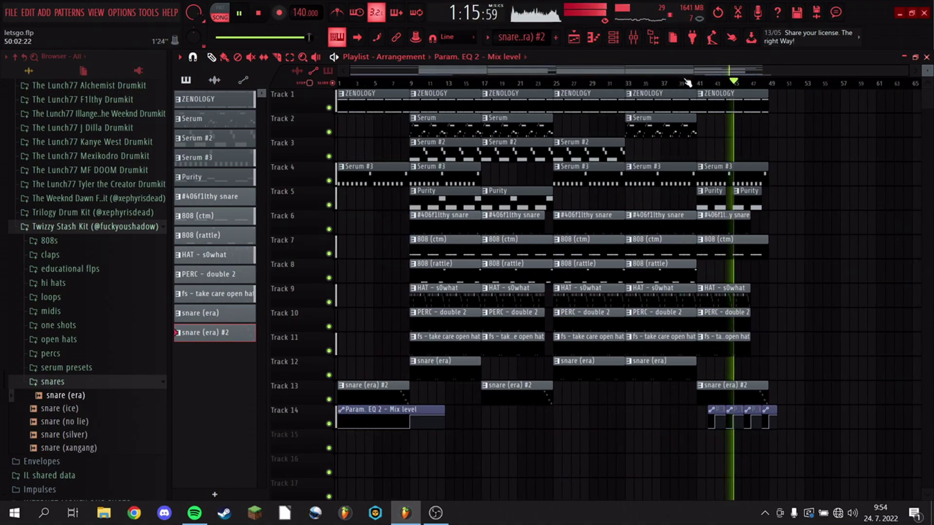
pyautogui.moveTo(499, 396); pyautogui.dragTo(806, 101)
pyautogui.keyDown('ctrl'); pyautogui.click(737, 141); pyautogui.keyUp('ctrl')
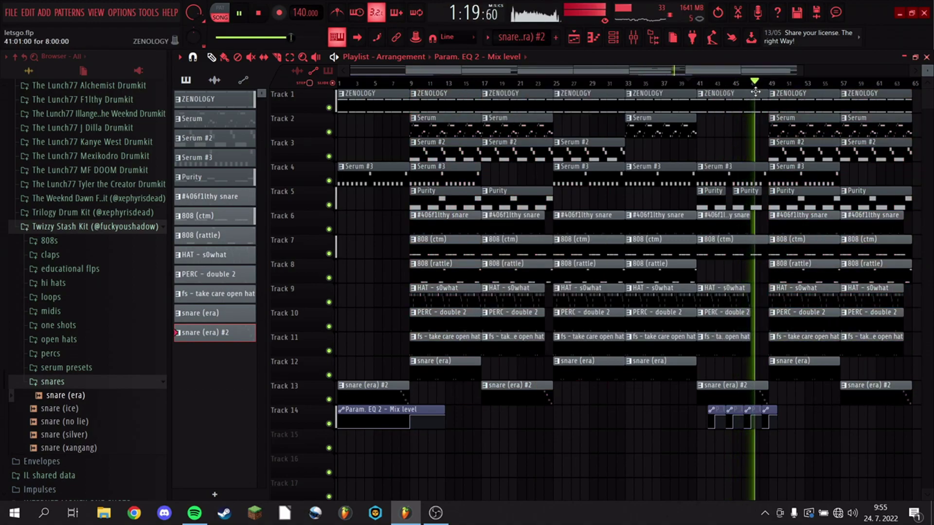
# Play the transition into bar 49 and shorten the bar 41 808 (ctm) clip on track 7 to end at bar 47.
pyautogui.scroll(-2, 755, 96)
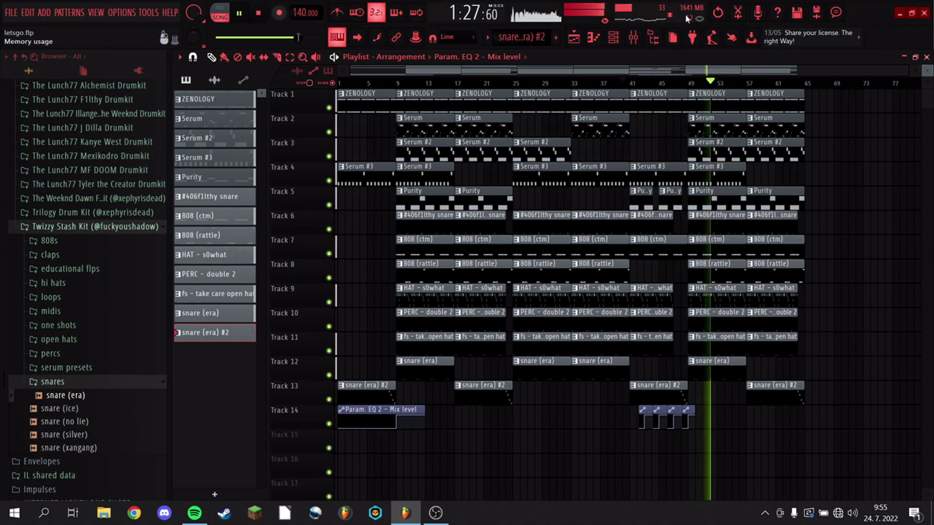
pyautogui.click(677, 83)
pyautogui.scroll(5, 682, 85)
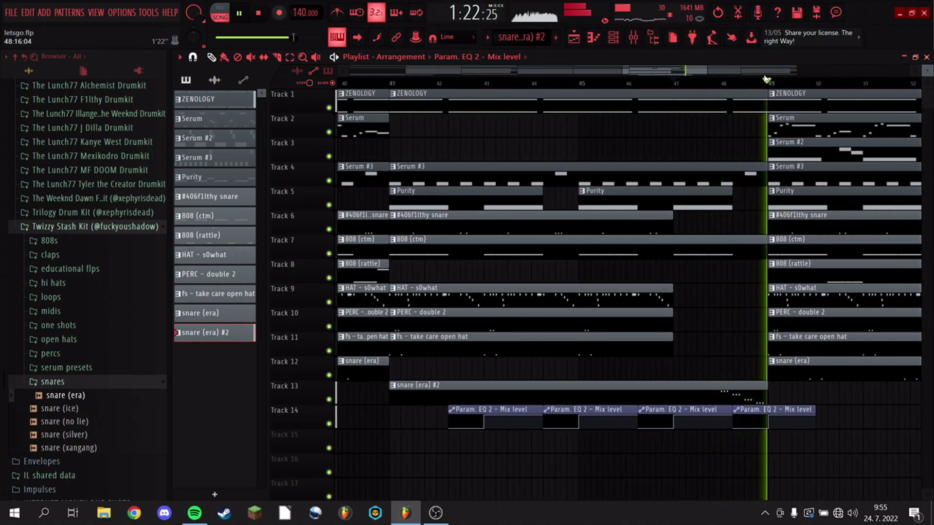
pyautogui.click(674, 82)
pyautogui.click(613, 73)
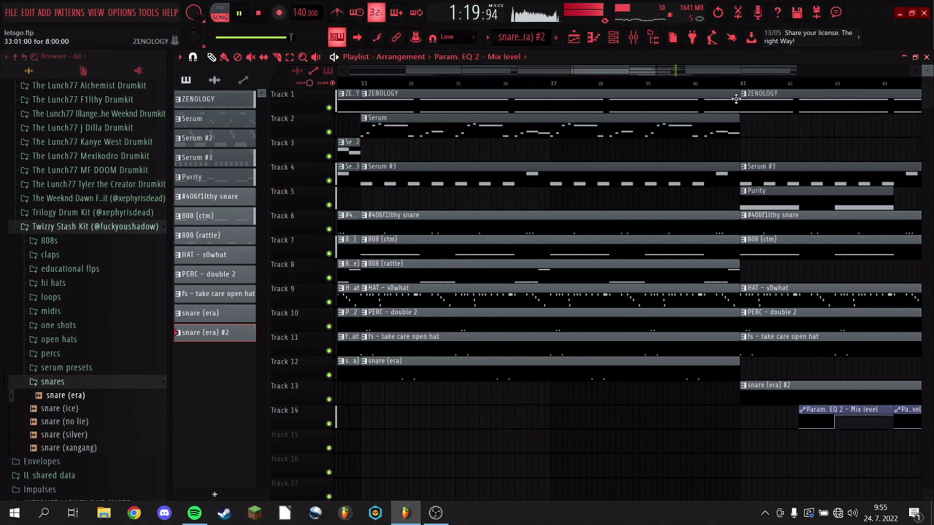
pyautogui.moveTo(644, 75); pyautogui.dragTo(692, 92)
pyautogui.press('space')
pyautogui.press('space')
pyautogui.click(664, 83)
pyautogui.moveTo(785, 240); pyautogui.dragTo(690, 236)
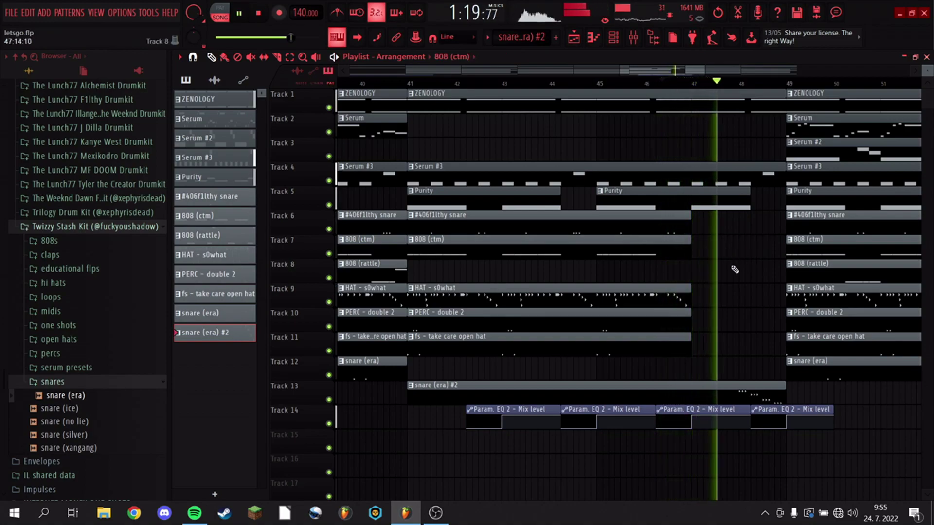
# Replace the last two Param. EQ 2 - Mix level clips on track 14 with low-level 0:12:00 pieces, starting at 46:05.
pyautogui.rightClick(746, 413)
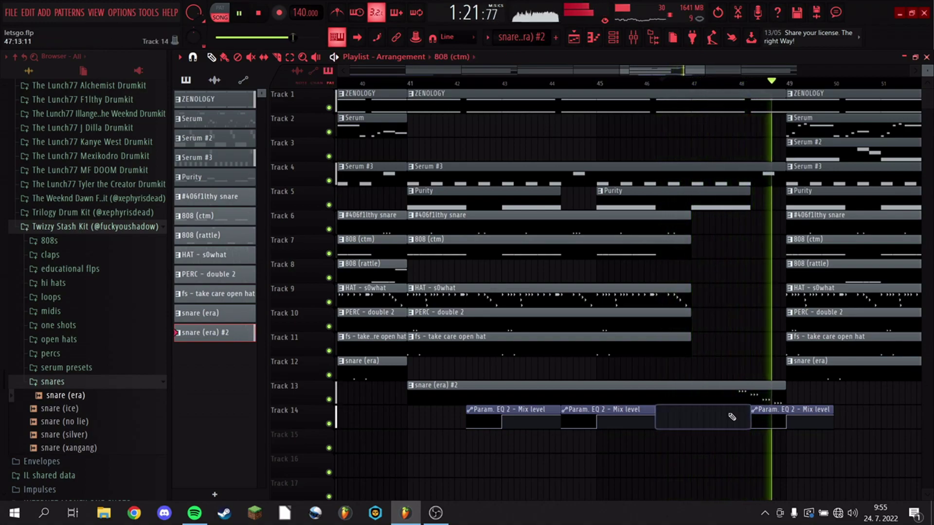
pyautogui.press('space')
pyautogui.moveTo(760, 413); pyautogui.dragTo(677, 400)
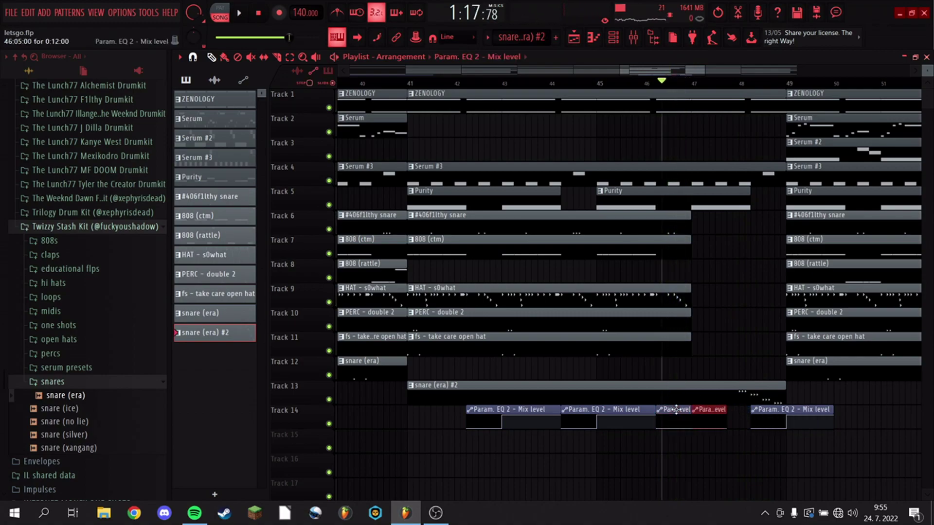
pyautogui.rightClick(746, 416)
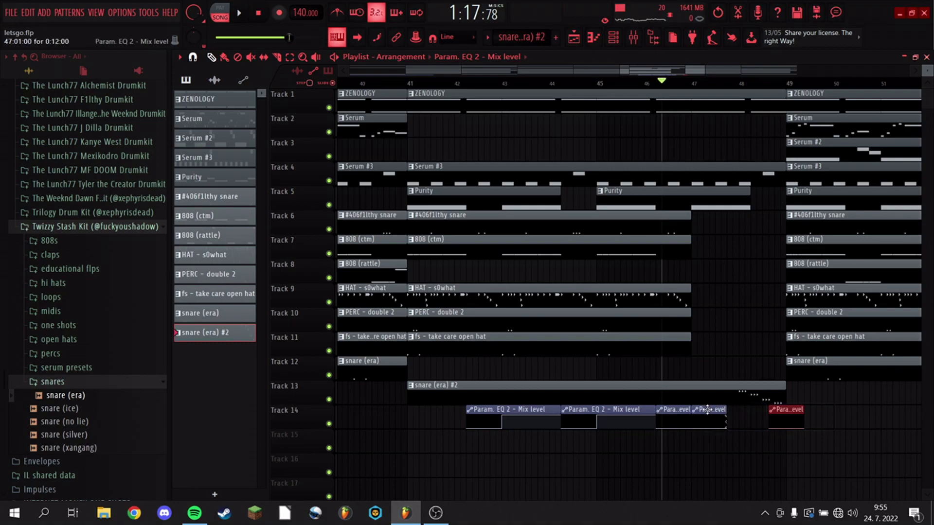
pyautogui.rightClick(777, 415)
pyautogui.click(723, 424)
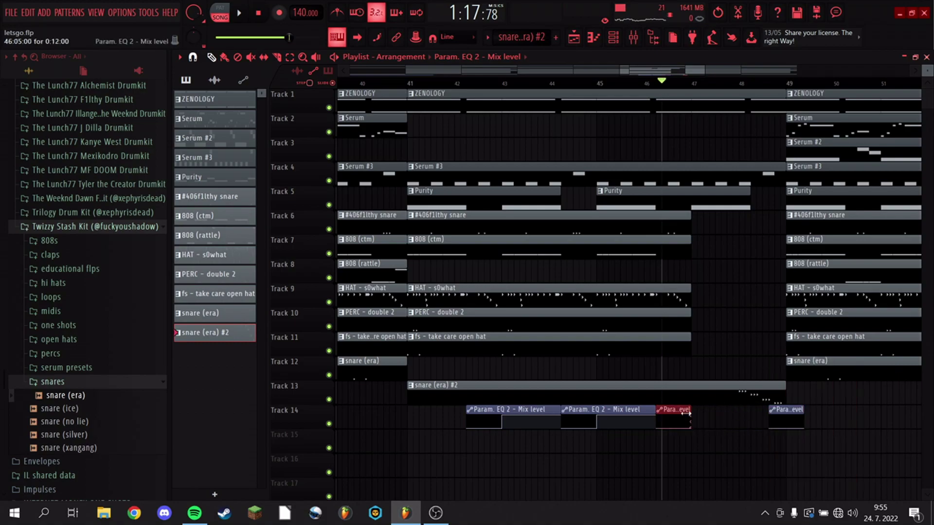
# Continue the 0:12:00 low-level automation pieces after bar 47 on track 14 and delete the extra point that slopes their ends.
pyautogui.scroll(-5, 785, 411)
pyautogui.click(770, 424)
pyautogui.click(735, 348)
pyautogui.scroll(7, 795, 78)
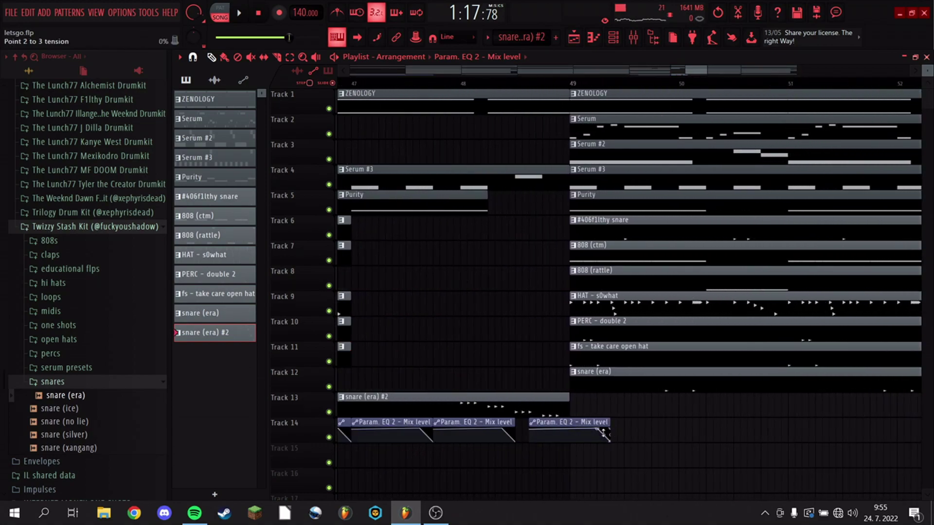
pyautogui.rightClick(603, 434)
pyautogui.click(620, 302)
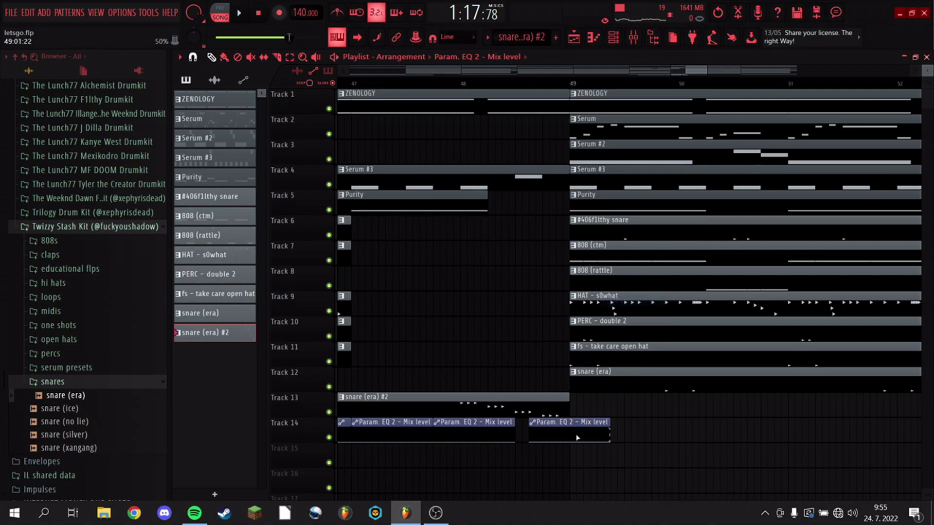
# Move the last automation clip to 48:09, extend it so its level step falls on bar 49, and play the transition.
pyautogui.moveTo(574, 421)
pyautogui.mouseDown()
pyautogui.moveTo(547, 424)
pyautogui.moveTo(561, 422)
pyautogui.mouseUp()
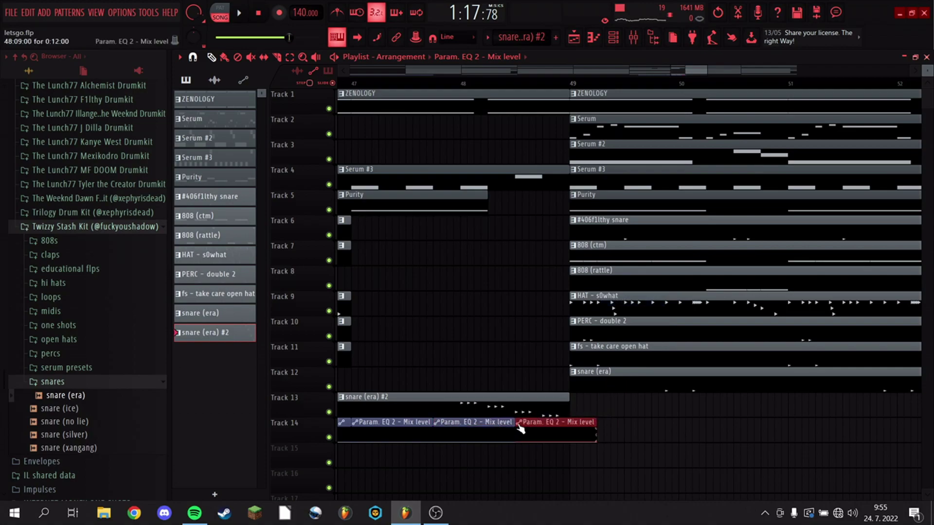
pyautogui.moveTo(535, 436); pyautogui.dragTo(518, 448)
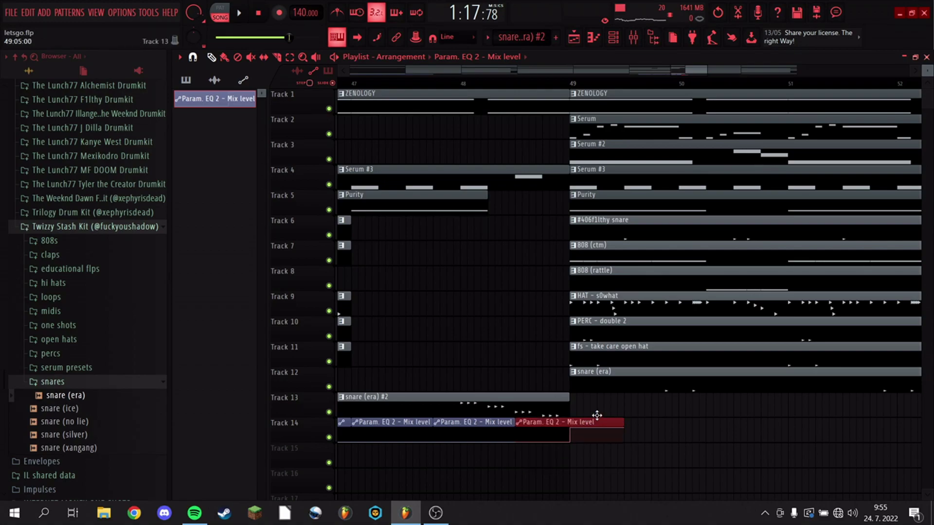
pyautogui.press('space')
pyautogui.scroll(-8, 549, 149)
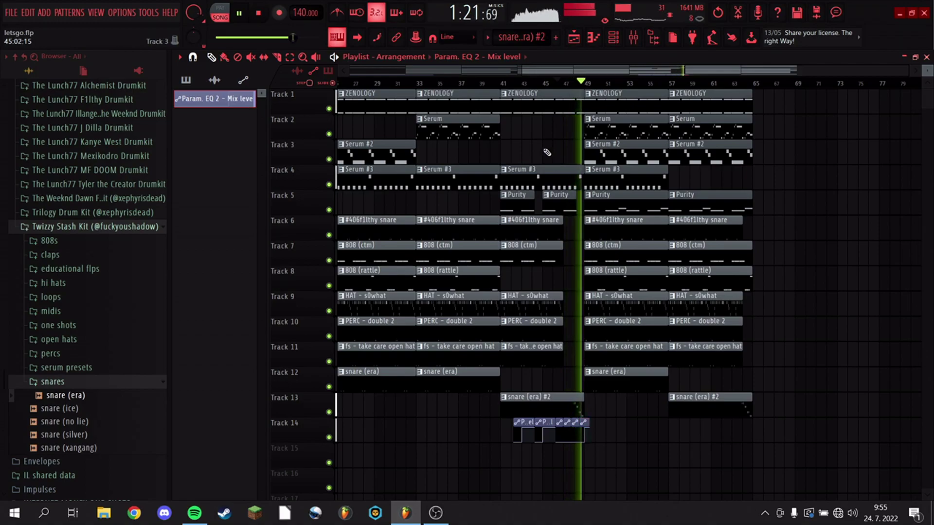
# Lower the volume of mixer Insert 1 and set Insert 13's volume to 89% (-2.6 dB), returning to the playlist.
pyautogui.click(631, 42)
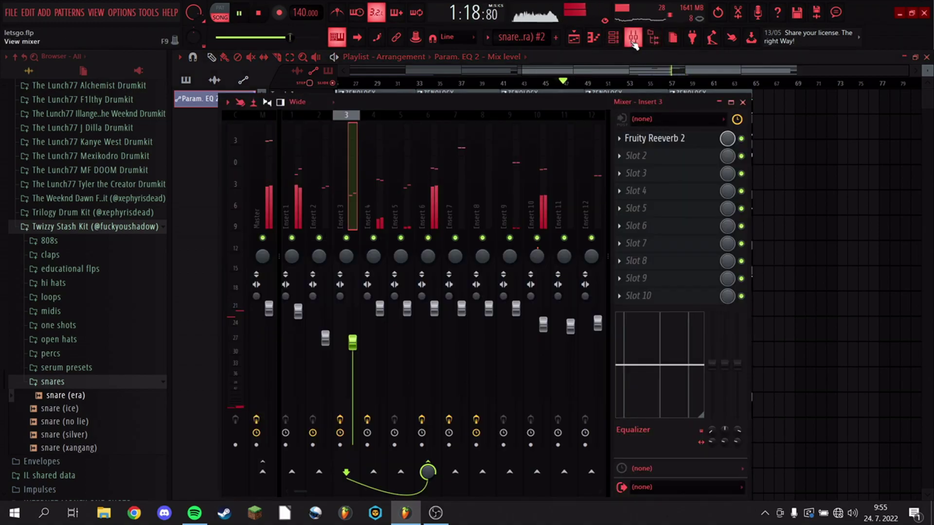
pyautogui.moveTo(299, 314); pyautogui.dragTo(300, 321)
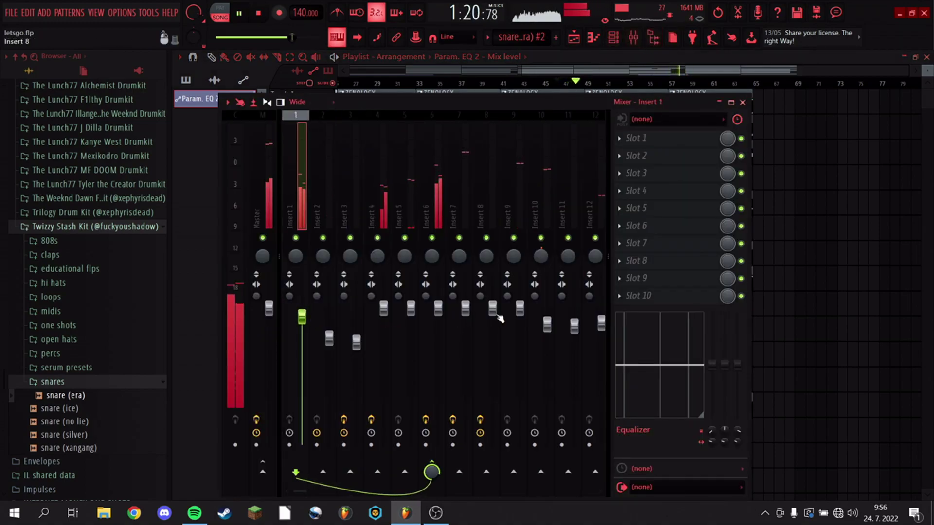
pyautogui.moveTo(294, 490); pyautogui.dragTo(306, 490)
pyautogui.moveTo(514, 329); pyautogui.dragTo(514, 324)
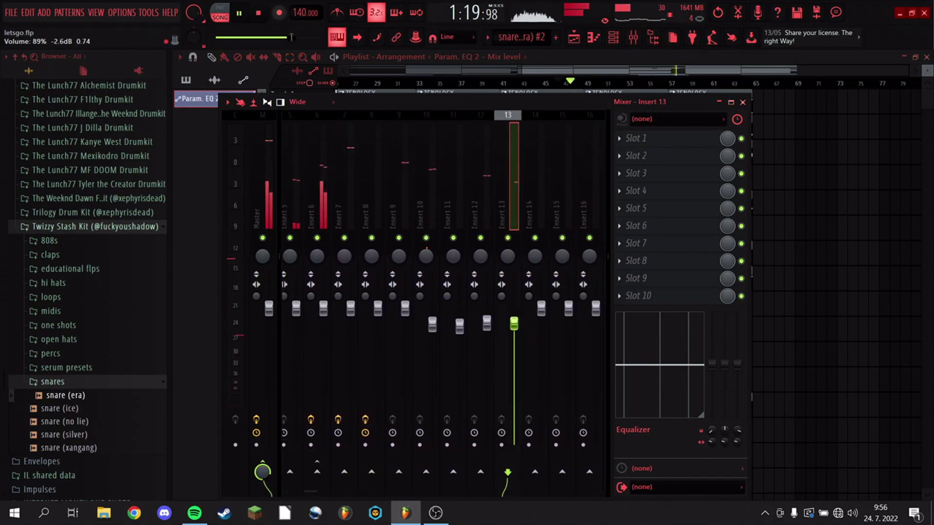
pyautogui.click(574, 38)
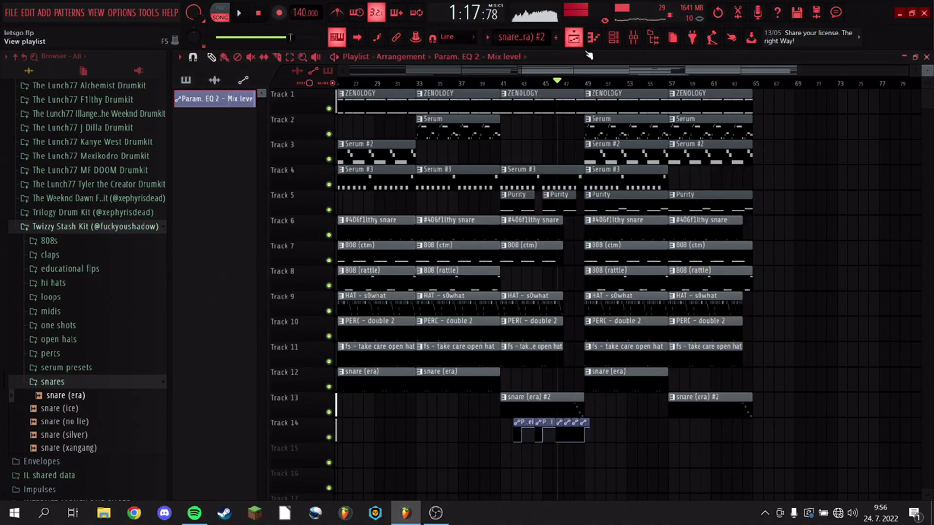
# Replace the two shortened Purity clips at bars 41 and 45 with one full eight-bar Purity clip at bar 41 on track 5.
pyautogui.rightClick(557, 207)
pyautogui.rightClick(530, 209)
pyautogui.click(608, 198)
pyautogui.moveTo(515, 203); pyautogui.dragTo(506, 204)
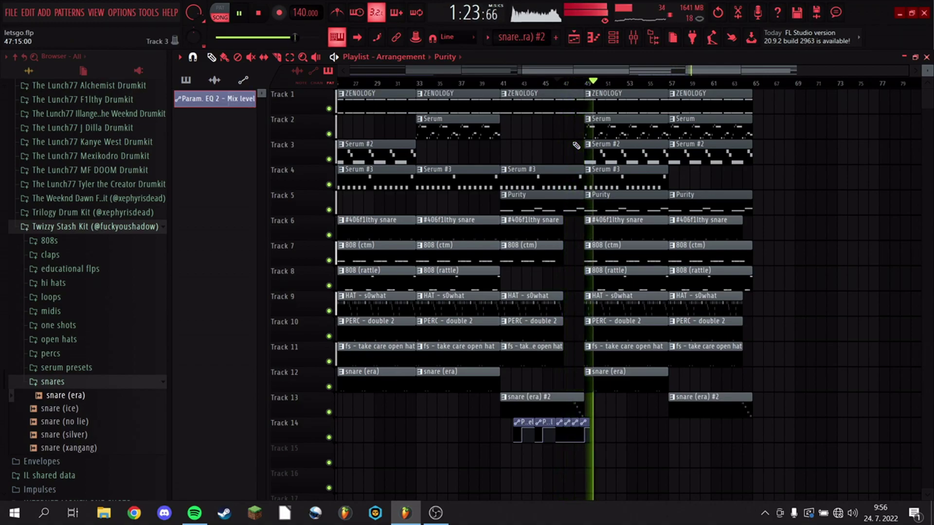
# Play the arrangement's ending and duplicate the bar 57 ZENOLOGY, Serum and Serum #2 clips to bar 65.
pyautogui.scroll(-3, 792, 84)
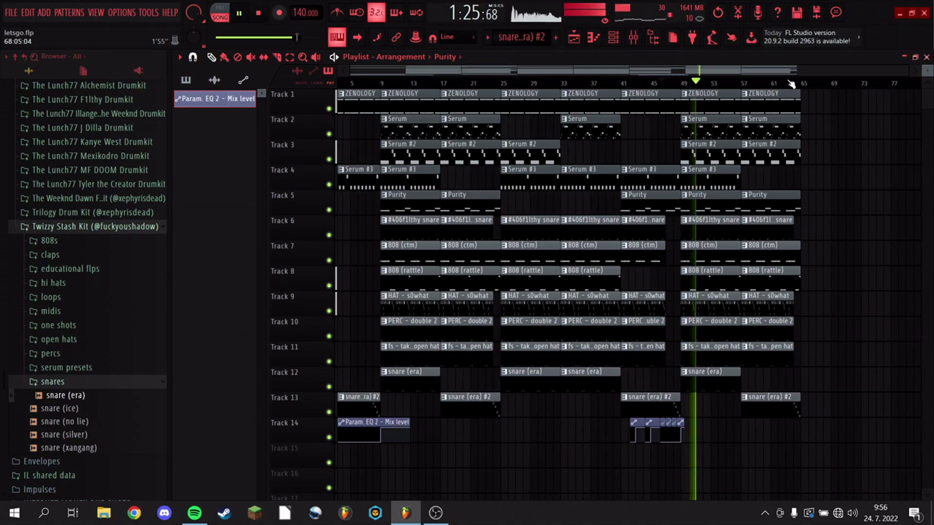
pyautogui.click(791, 84)
pyautogui.scroll(4, 791, 83)
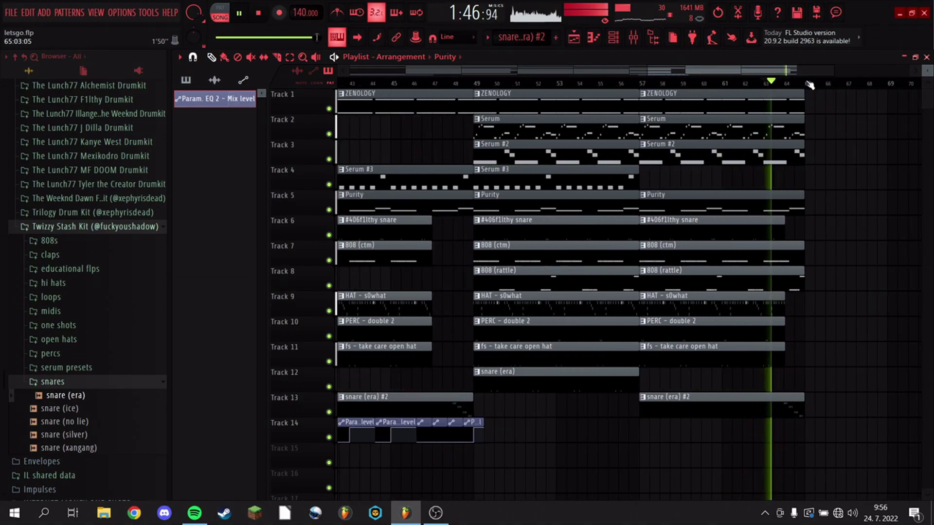
pyautogui.moveTo(791, 75); pyautogui.dragTo(811, 75)
pyautogui.moveTo(755, 92); pyautogui.dragTo(707, 163)
pyautogui.hotkey('ctrl', 'b')
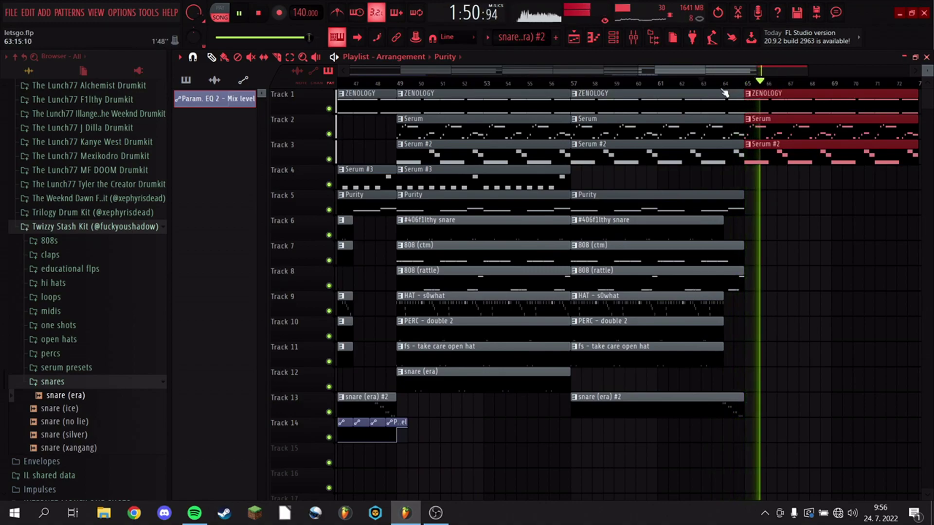
# Copy the low-level part of the intro's Param. EQ 2 - Mix level clip to bar 65 on track 14 and play the transition.
pyautogui.click(713, 84)
pyautogui.scroll(-6, 722, 88)
pyautogui.moveTo(376, 424); pyautogui.dragTo(807, 413)
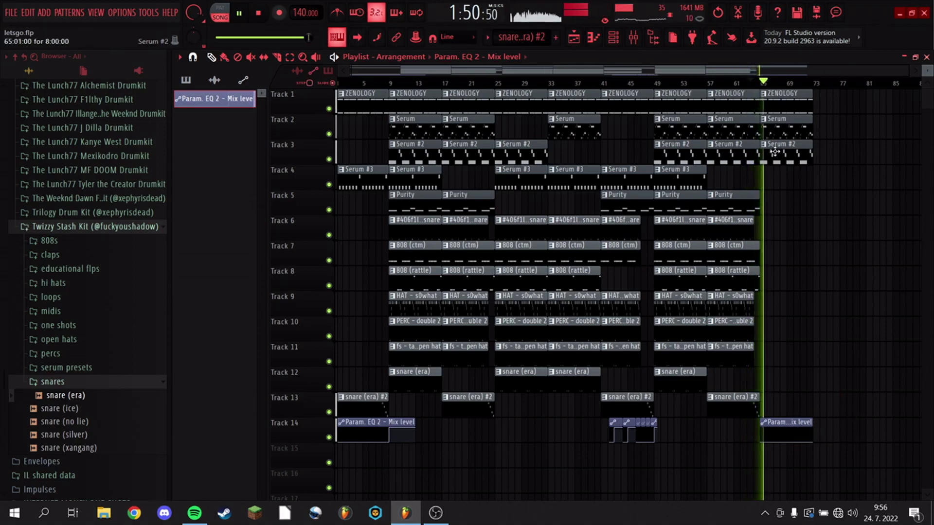
pyautogui.click(754, 82)
# Delete the bar 65 Serum and Serum #2 clips and put copies of Serum #3 and Purity at bar 65 instead.
pyautogui.rightClick(783, 126)
pyautogui.rightClick(788, 152)
pyautogui.moveTo(681, 170); pyautogui.dragTo(741, 207)
pyautogui.hotkey('ctrl', 'b')
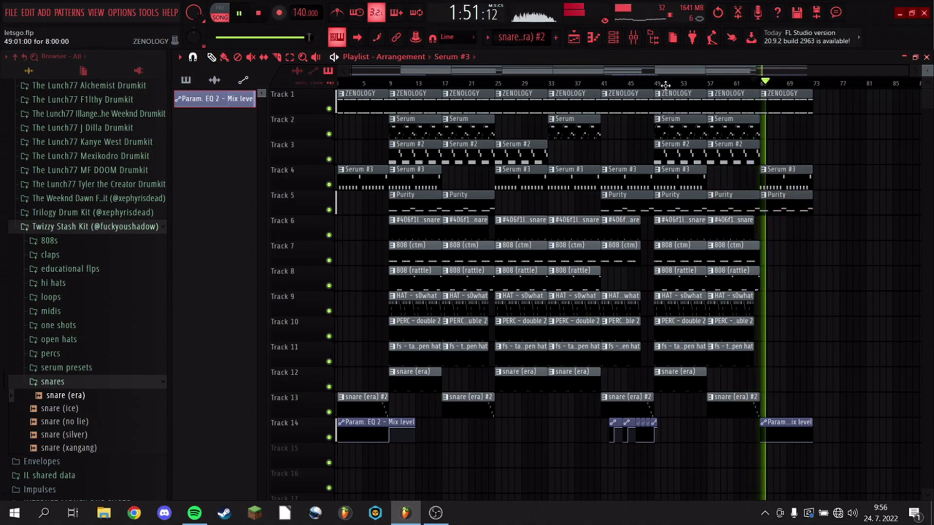
# Create an automation clip for the Master volume in the mixer and close the mixer.
pyautogui.click(634, 41)
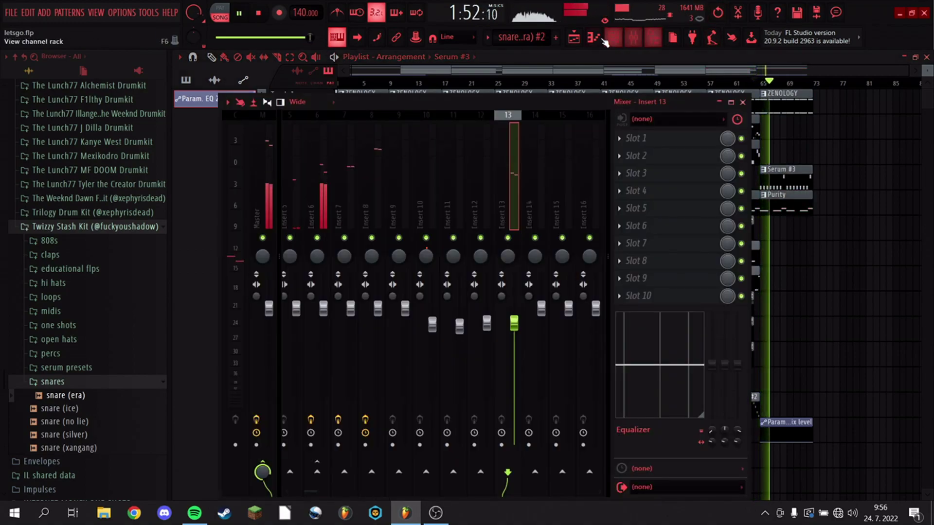
pyautogui.rightClick(275, 317)
pyautogui.click(302, 388)
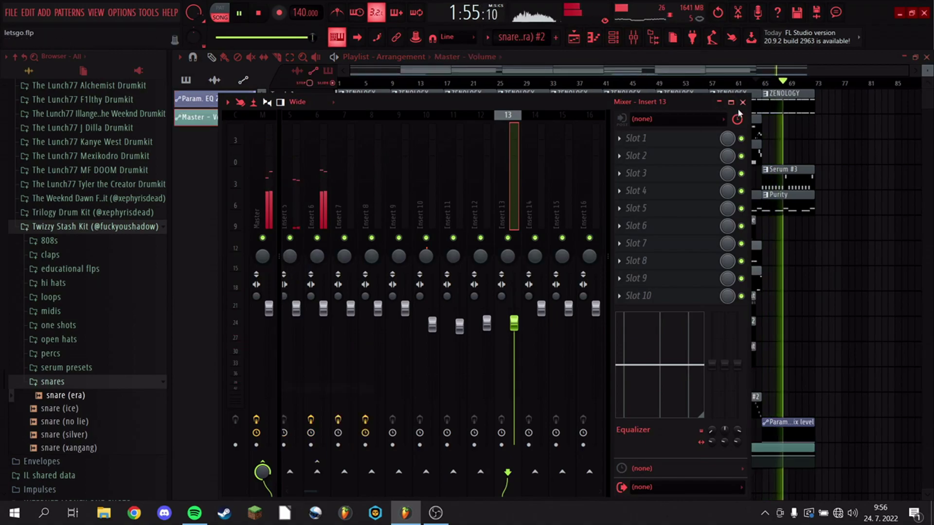
pyautogui.click(742, 103)
# Add a point at bar 65 of the Master - Volume clip, fade the volume down to its end, and play from the start.
pyautogui.press('space')
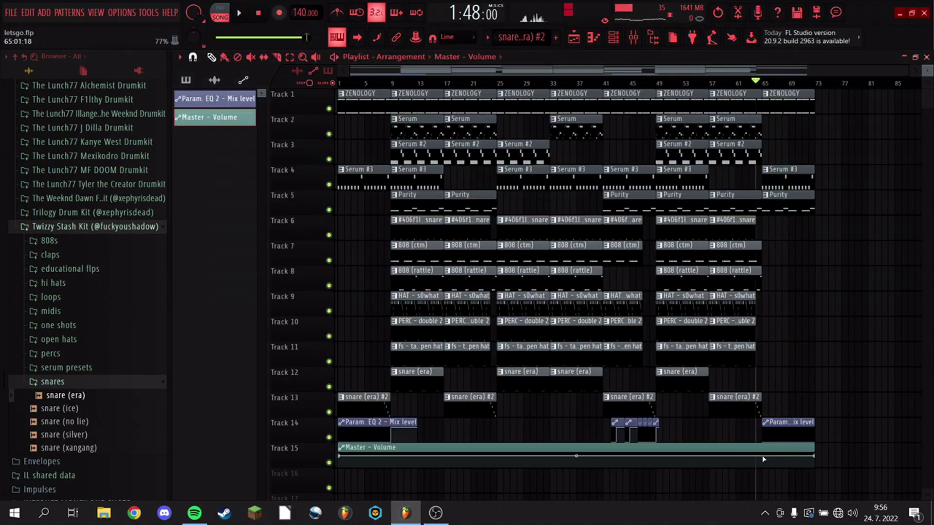
pyautogui.rightClick(763, 459)
pyautogui.click(788, 486)
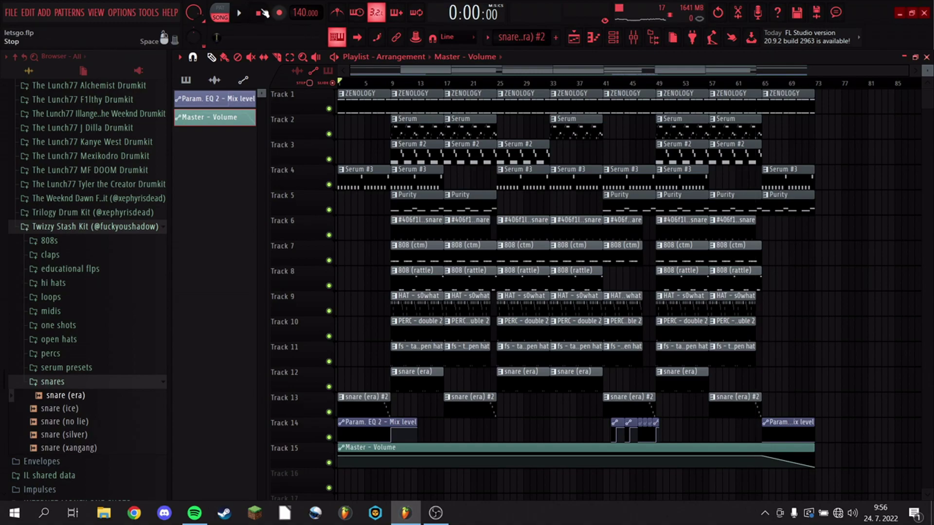
pyautogui.press('space')
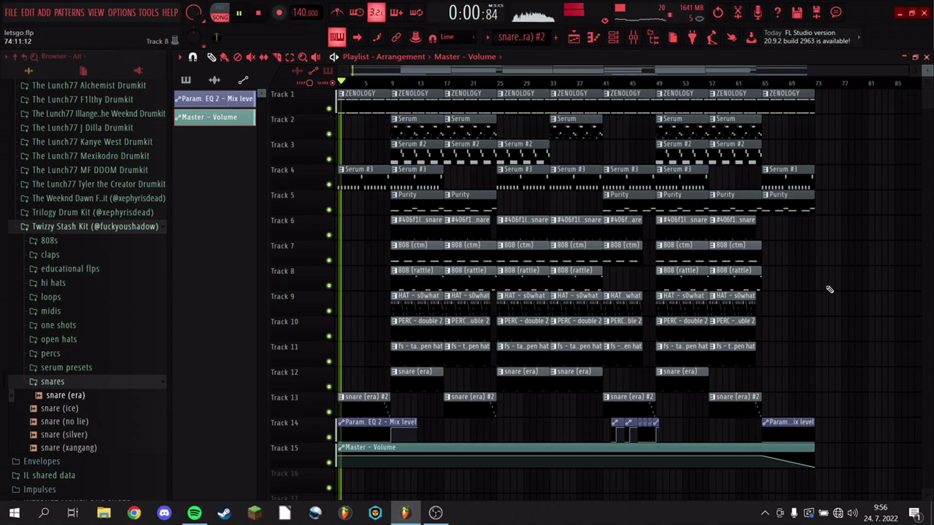